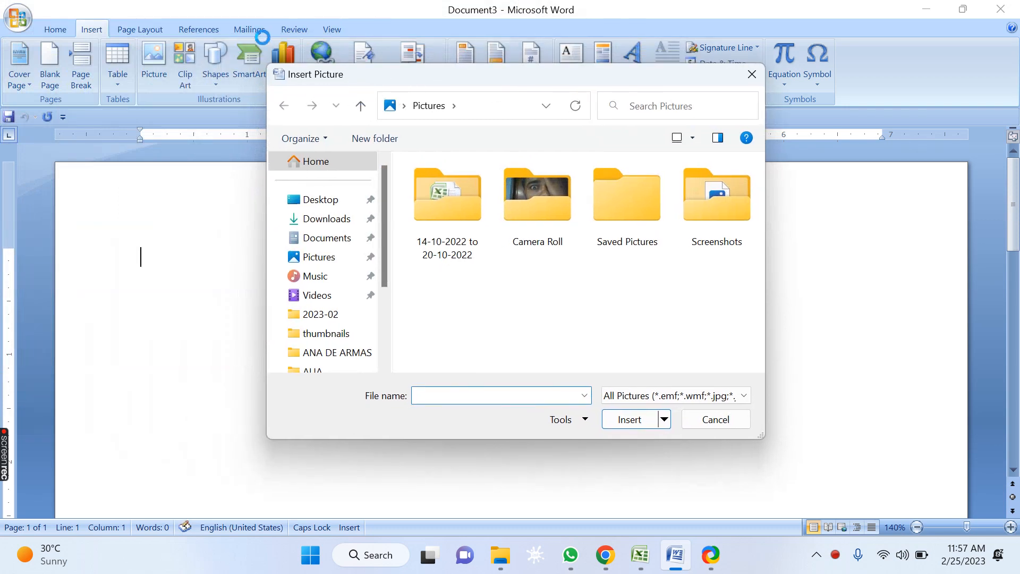
Step: Insert the Ana_de_Armas_Famous_Actress_in_Red_Dress picture from the WALLPAPERS > ANA DE ARMAS folder on New Volume (D:)
drag(382, 209, 380, 307)
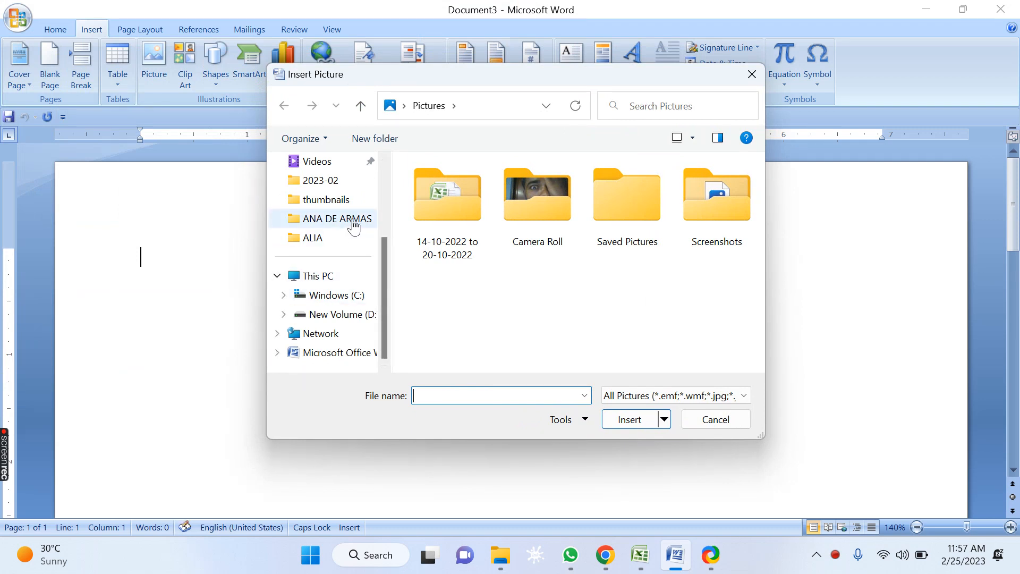
click(369, 315)
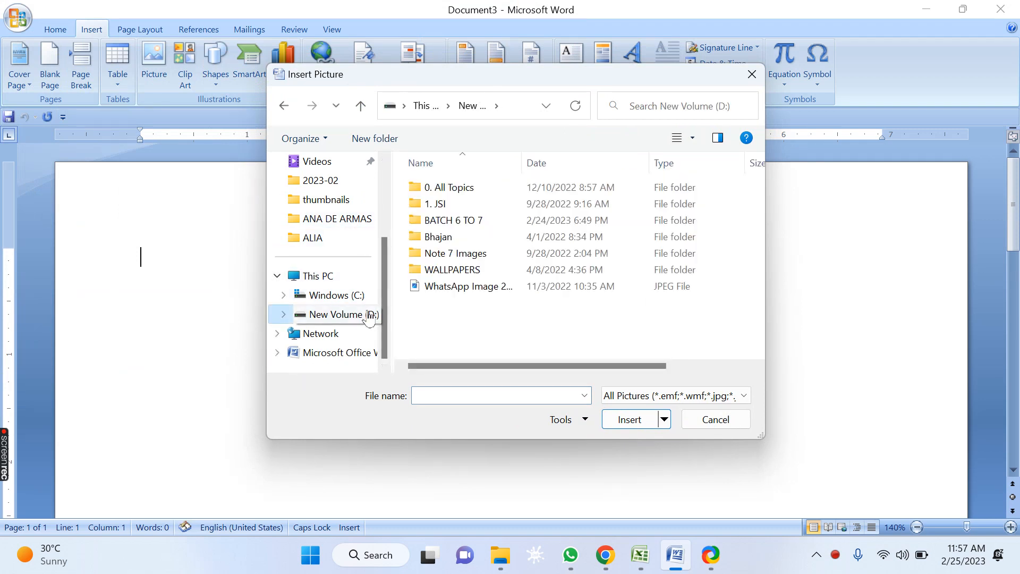
click(463, 273)
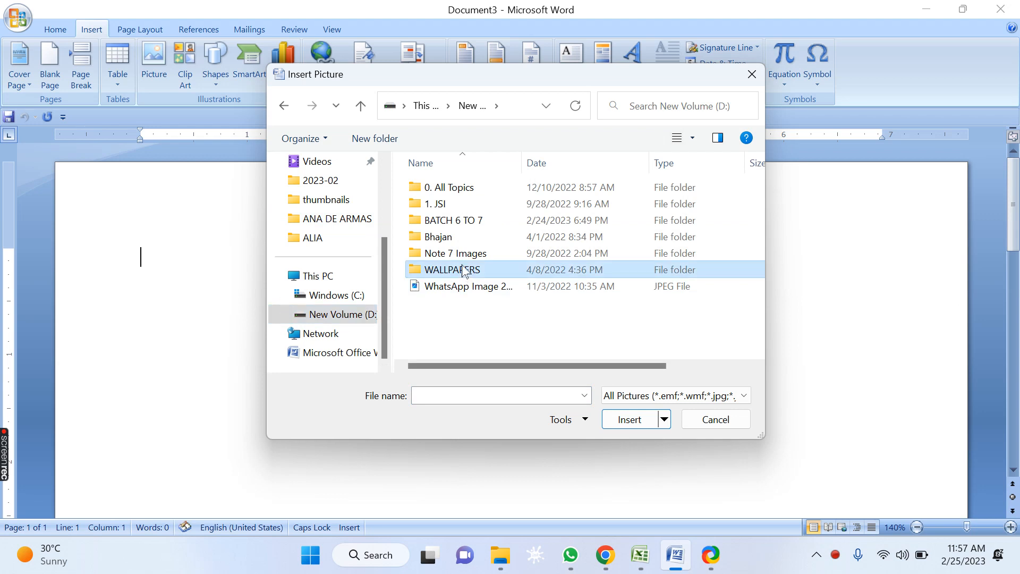
click(624, 419)
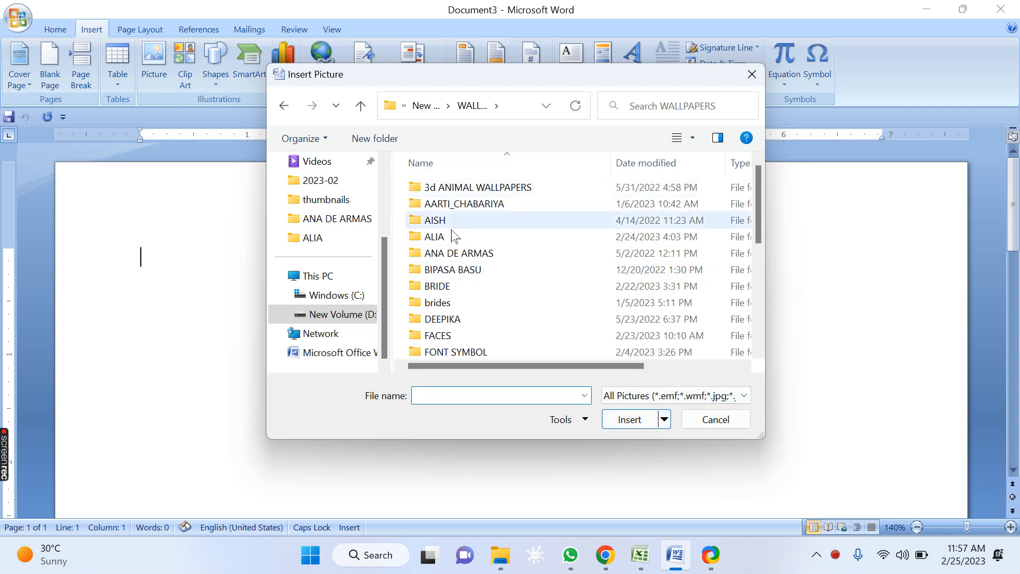
click(463, 252)
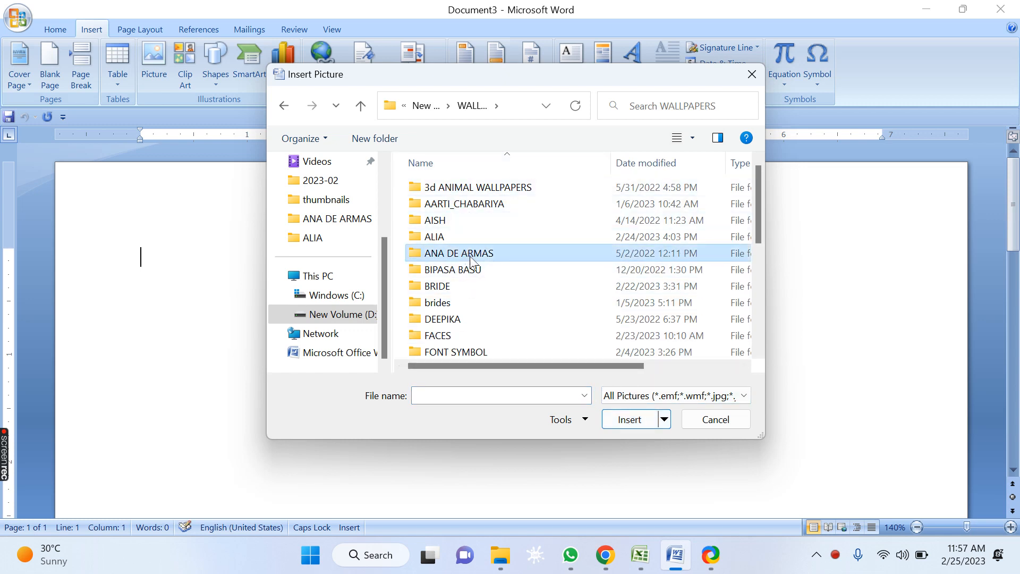
click(623, 424)
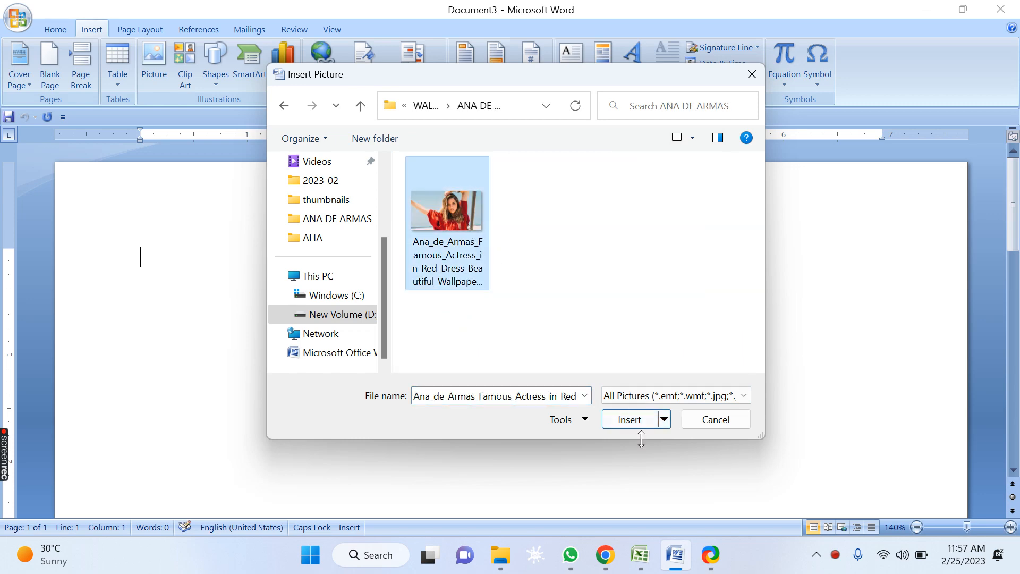
click(635, 421)
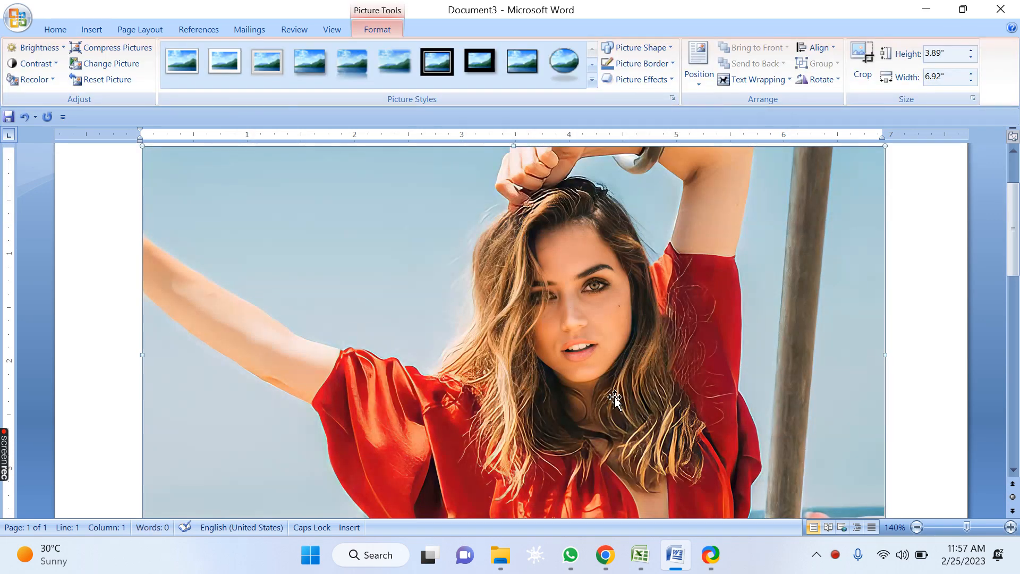
scroll(615, 398, down, 5)
scroll(611, 393, up, 7)
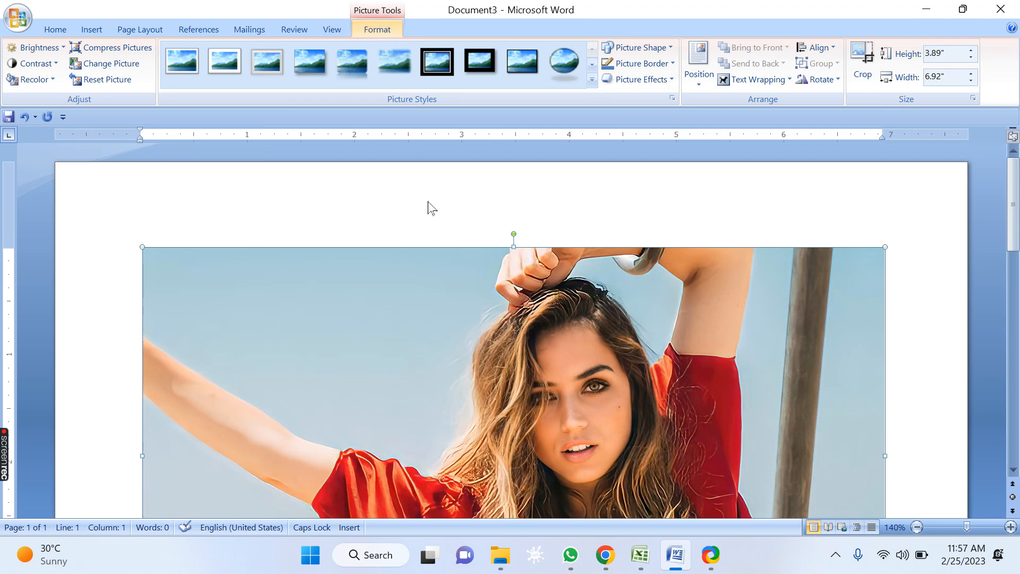
scroll(436, 297, down, 2)
scroll(436, 305, down, 1)
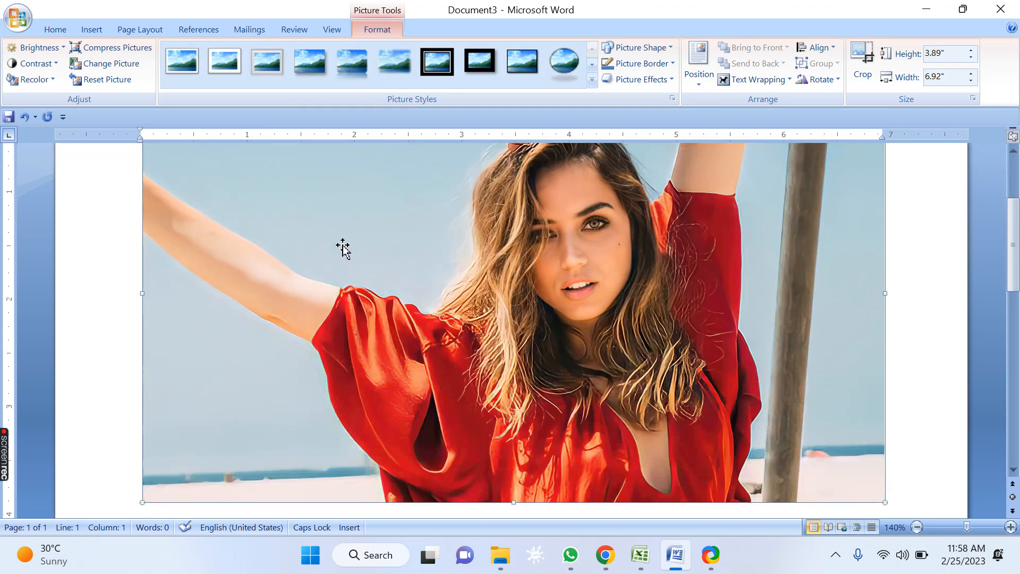
scroll(488, 312, down, 3)
scroll(487, 312, down, 1)
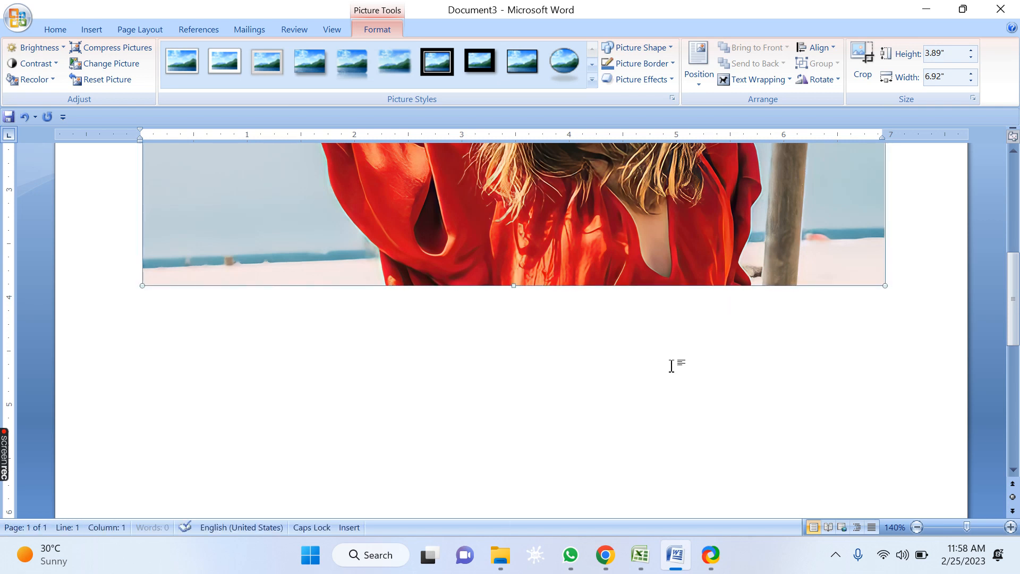
key(F2)
key(Escape)
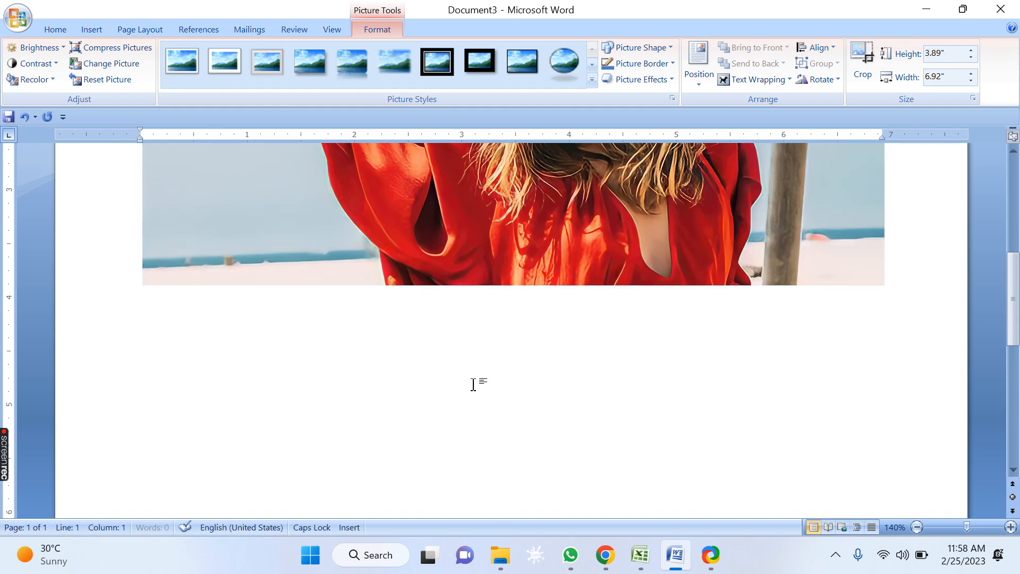
scroll(473, 372, up, 5)
scroll(458, 368, up, 2)
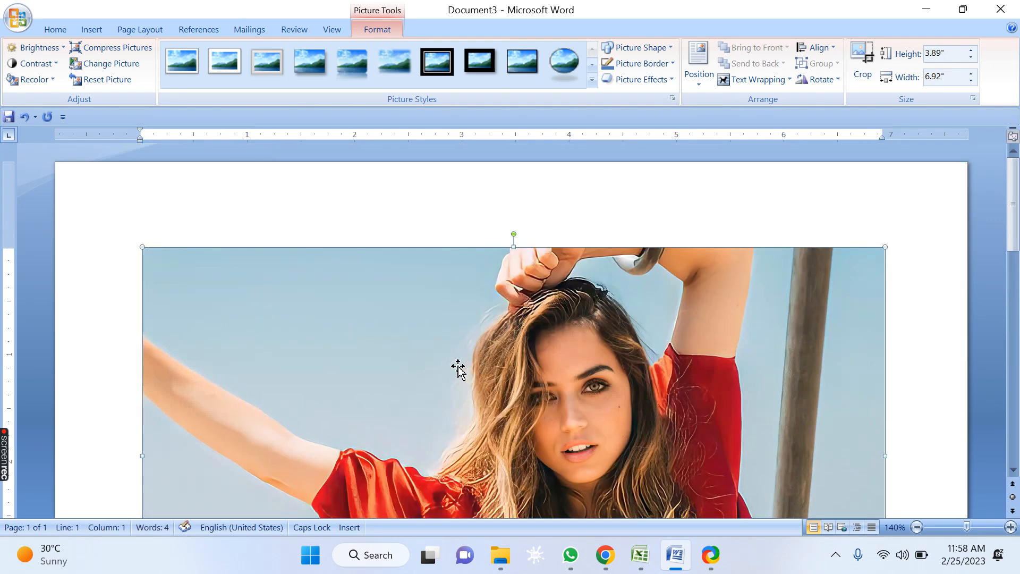
scroll(455, 350, down, 10)
scroll(456, 349, up, 3)
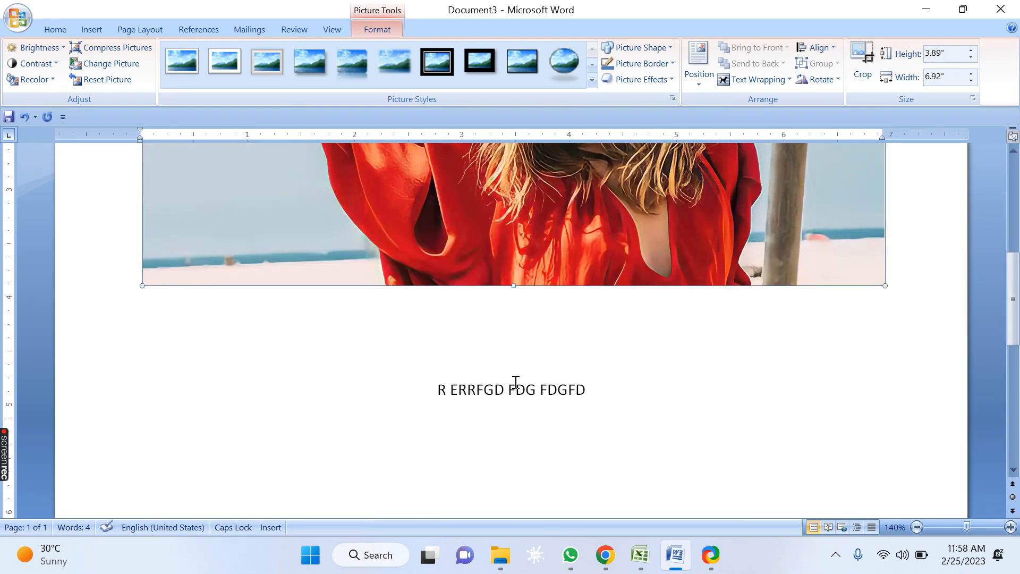
click(632, 414)
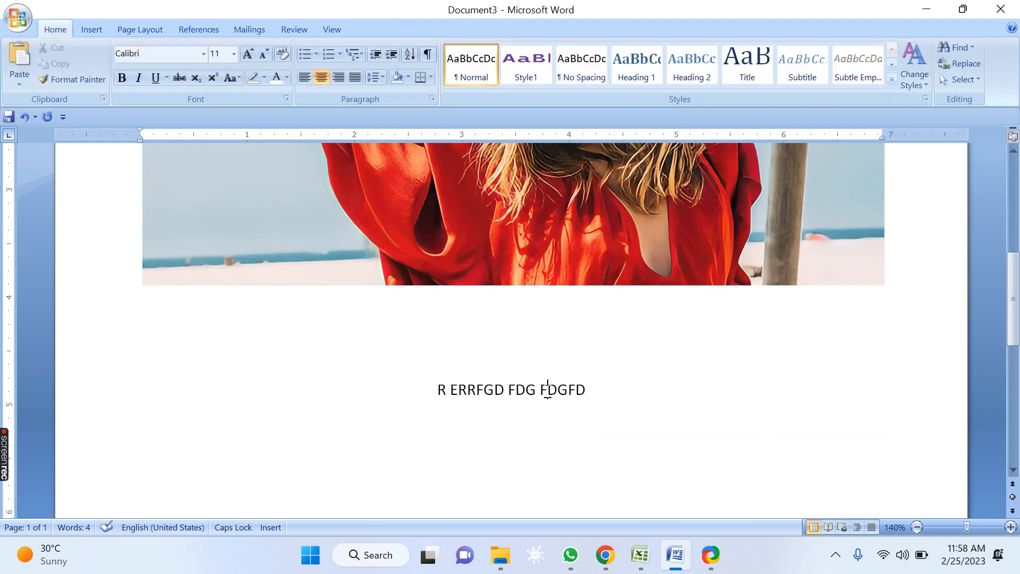
scroll(545, 383, up, 7)
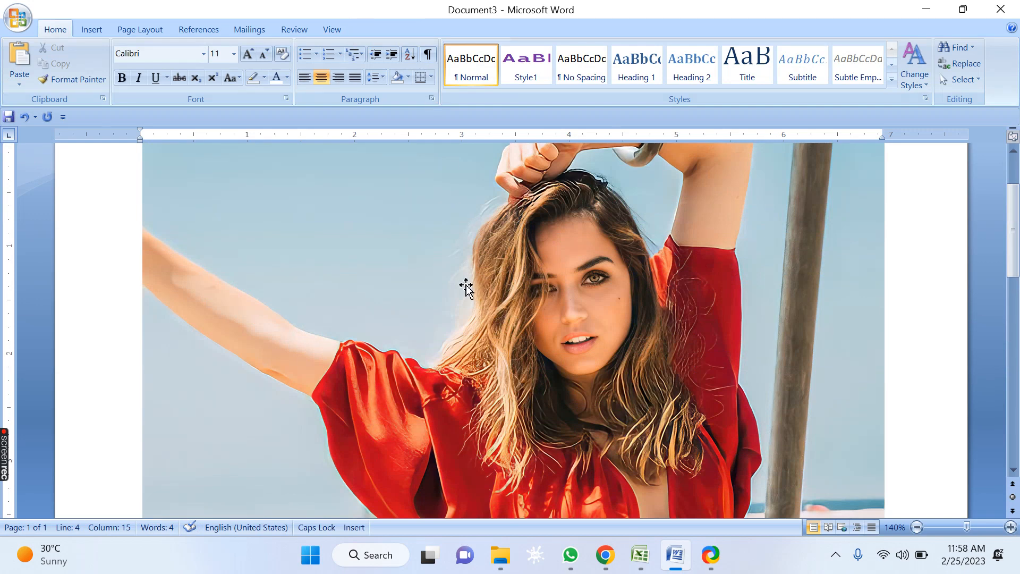
scroll(466, 287, down, 5)
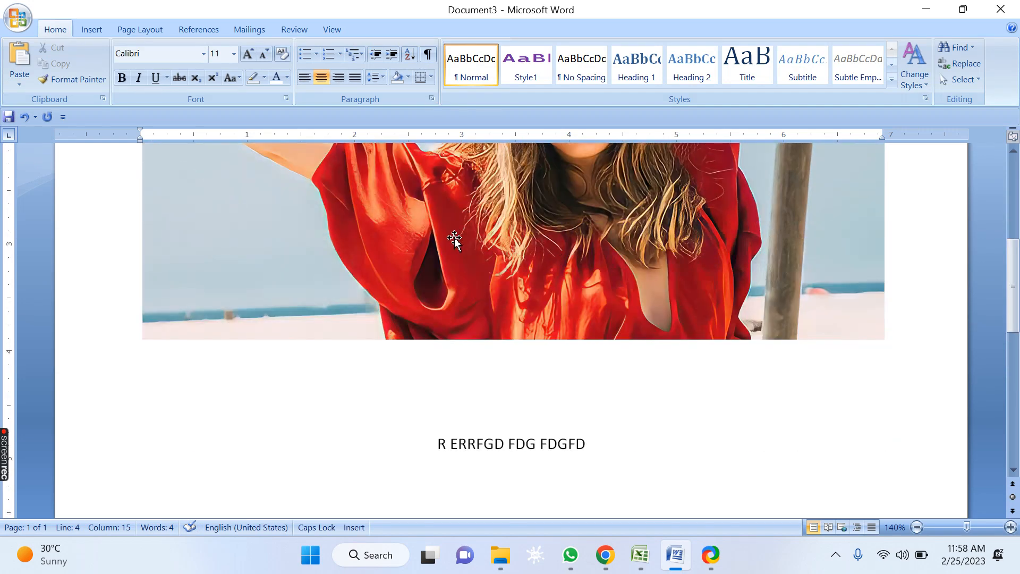
click(454, 240)
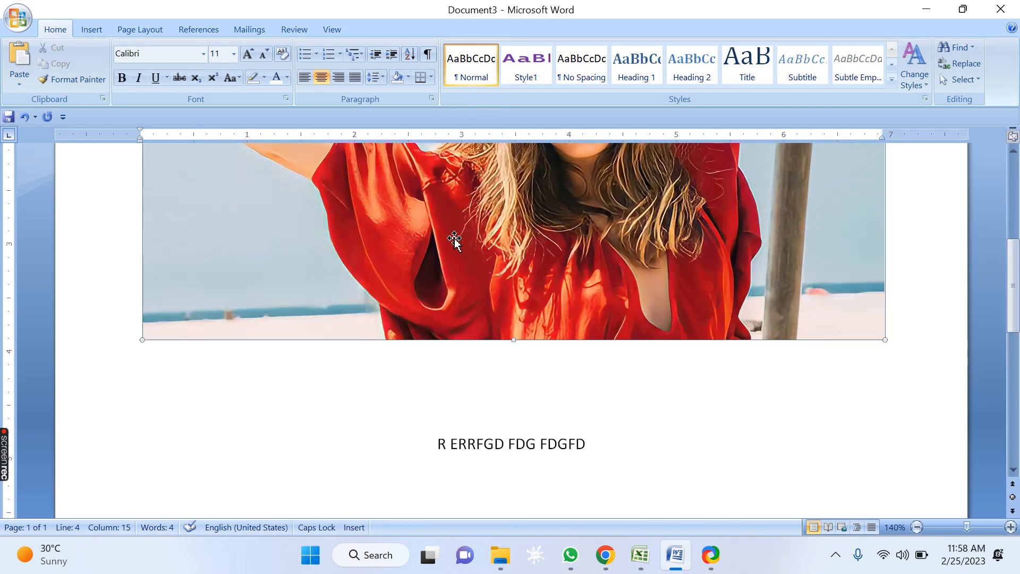
click(348, 422)
click(556, 399)
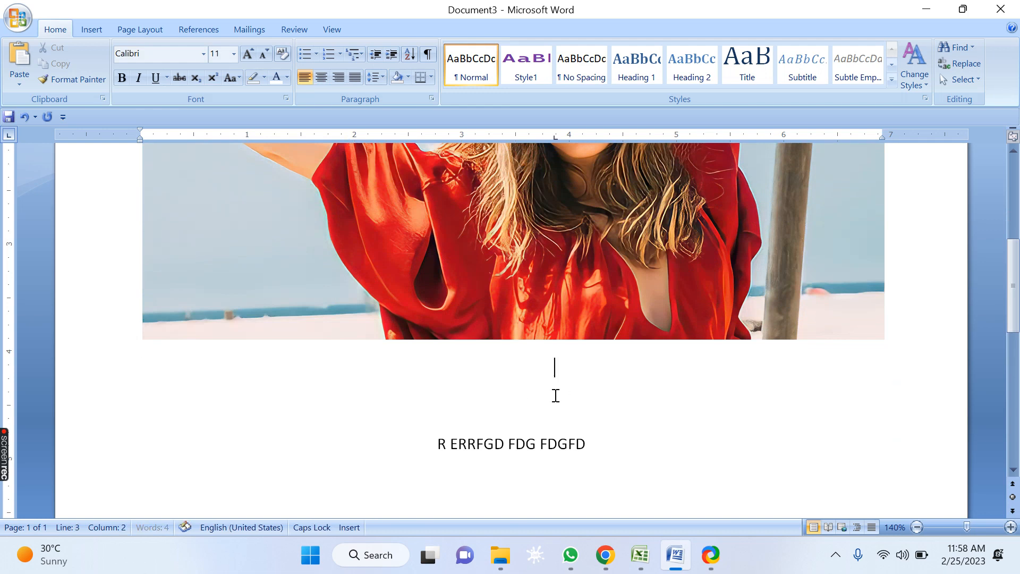
scroll(556, 395, down, 3)
key(Up)
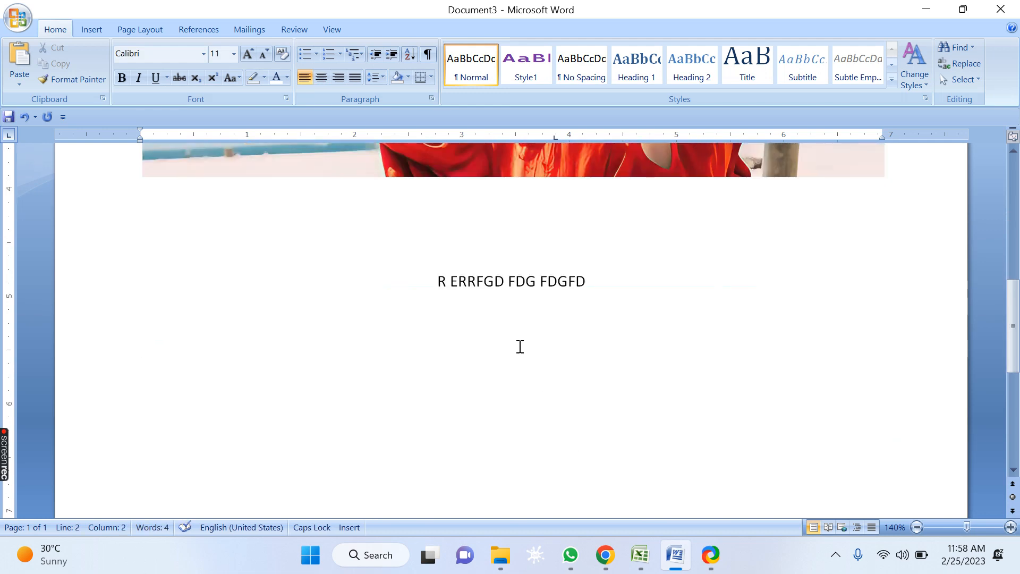
Step: Append ERTERTRE to the end of the text line below the picture
double_click(547, 398)
double_click(537, 398)
click(543, 338)
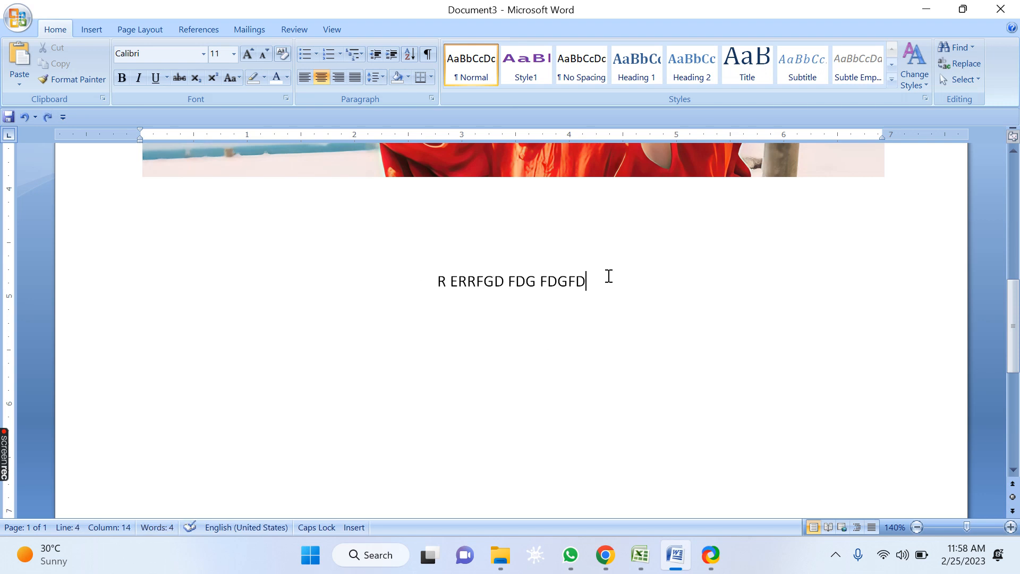
text(ERTERTRE)
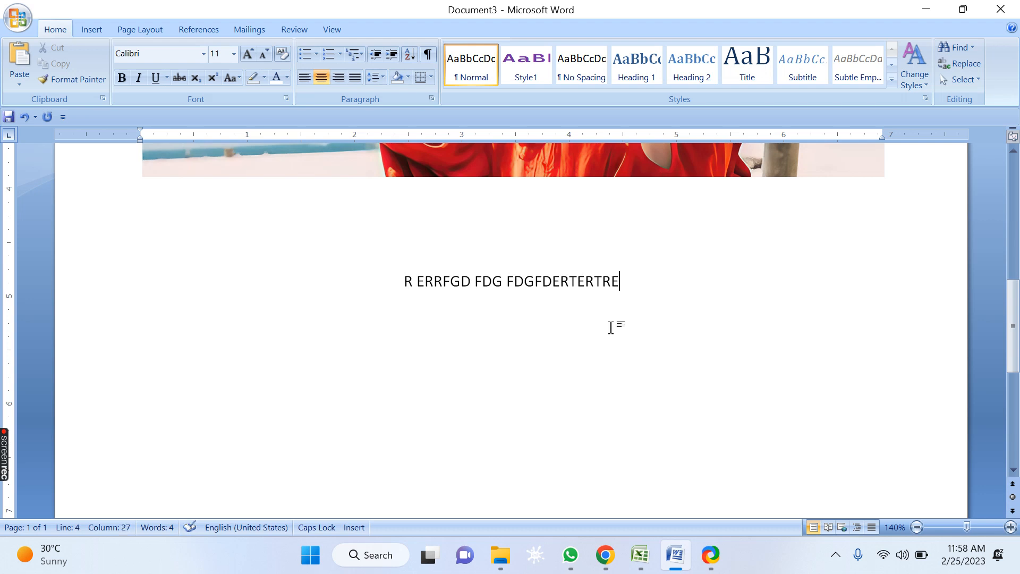
Step: Select the picture and set its brightness to -40 %
drag(404, 281, 635, 284)
scroll(635, 285, up, 5)
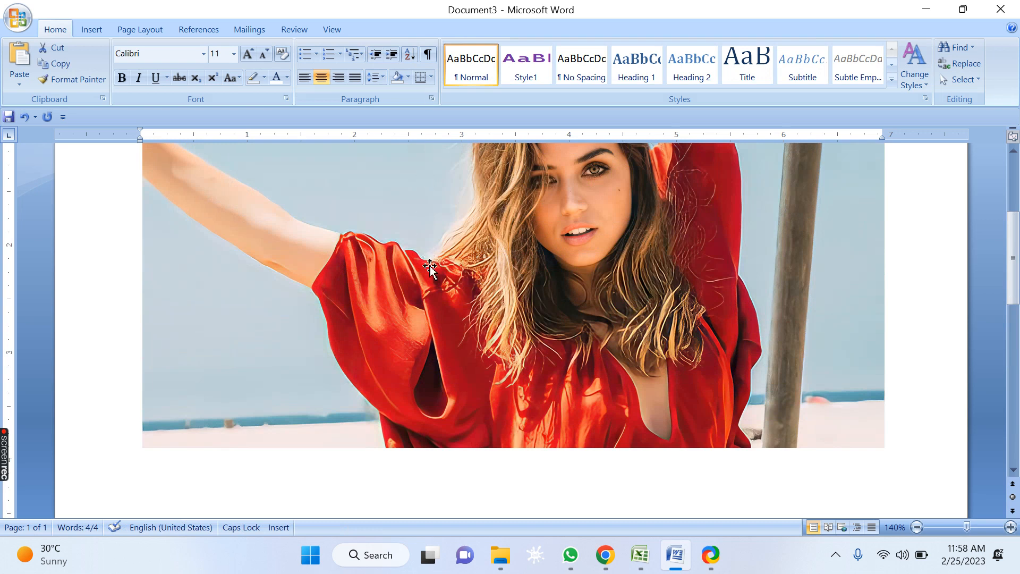
click(445, 295)
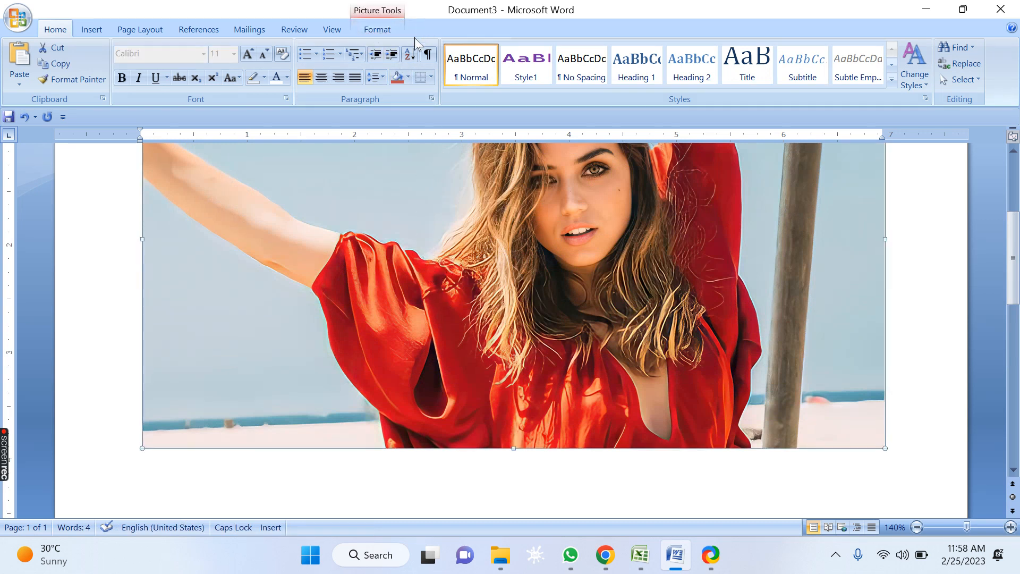
click(376, 29)
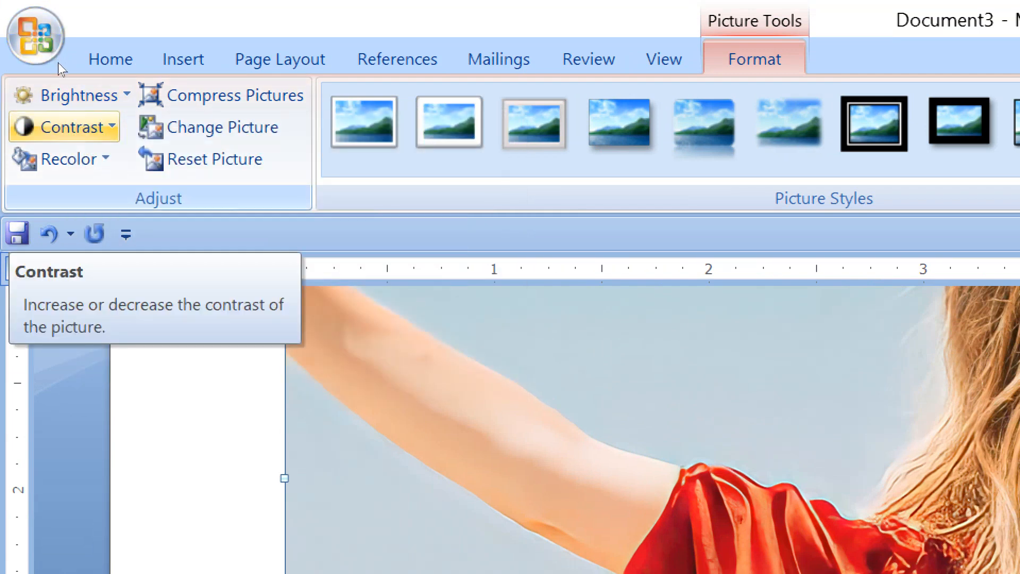
click(101, 160)
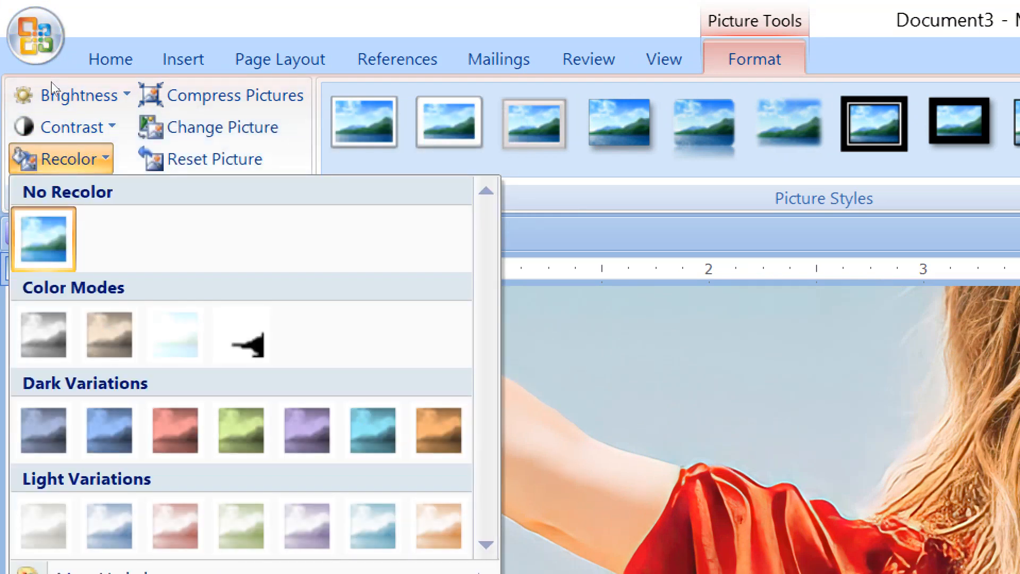
click(60, 16)
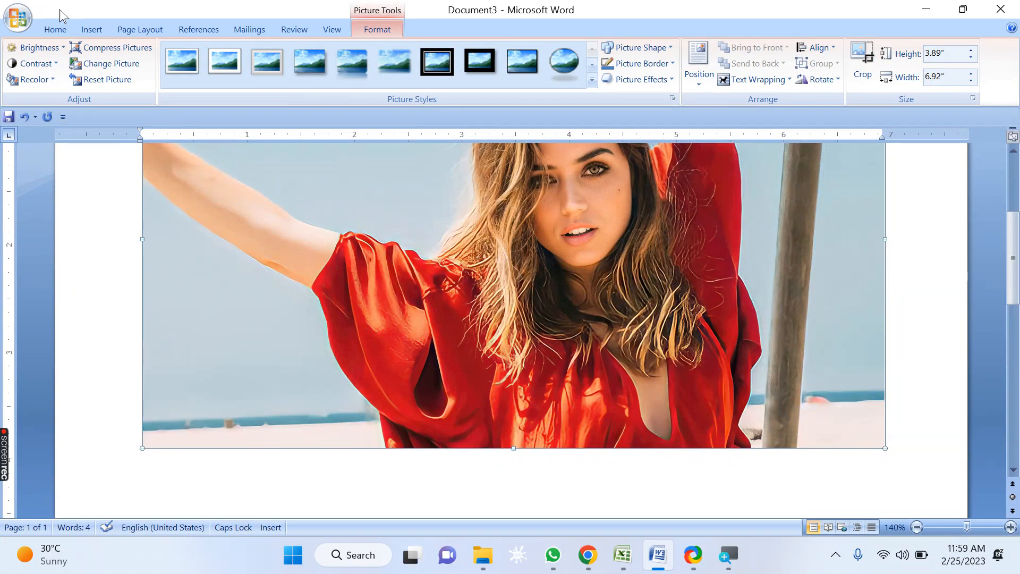
click(45, 48)
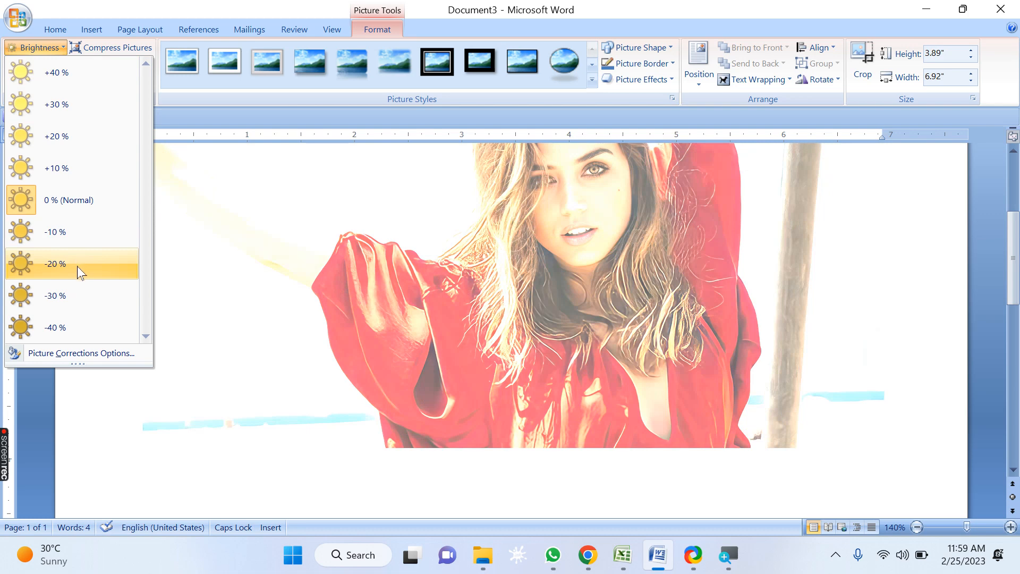
click(73, 328)
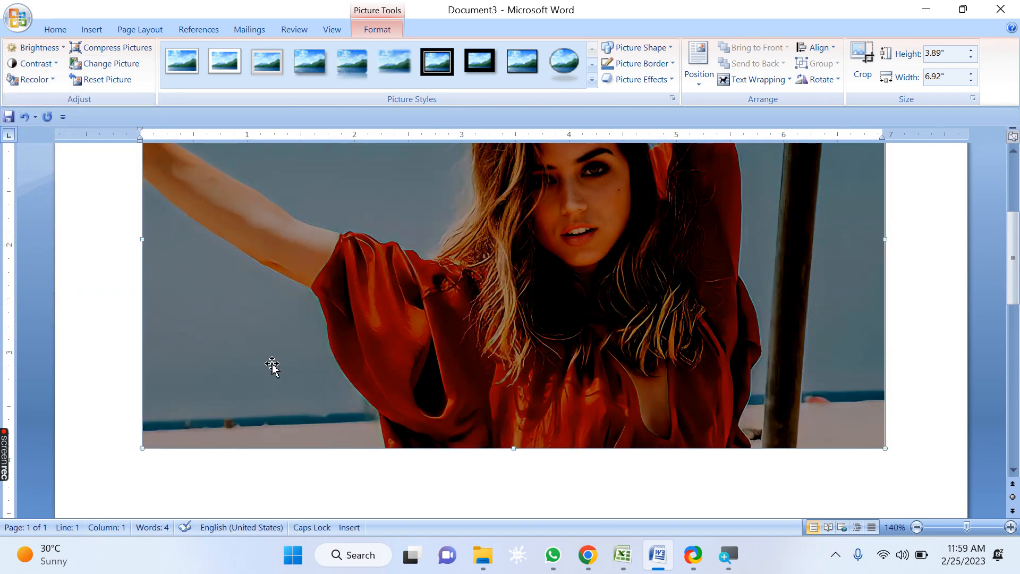
Step: Set the picture's contrast to +10 % and then to +40 %
click(49, 67)
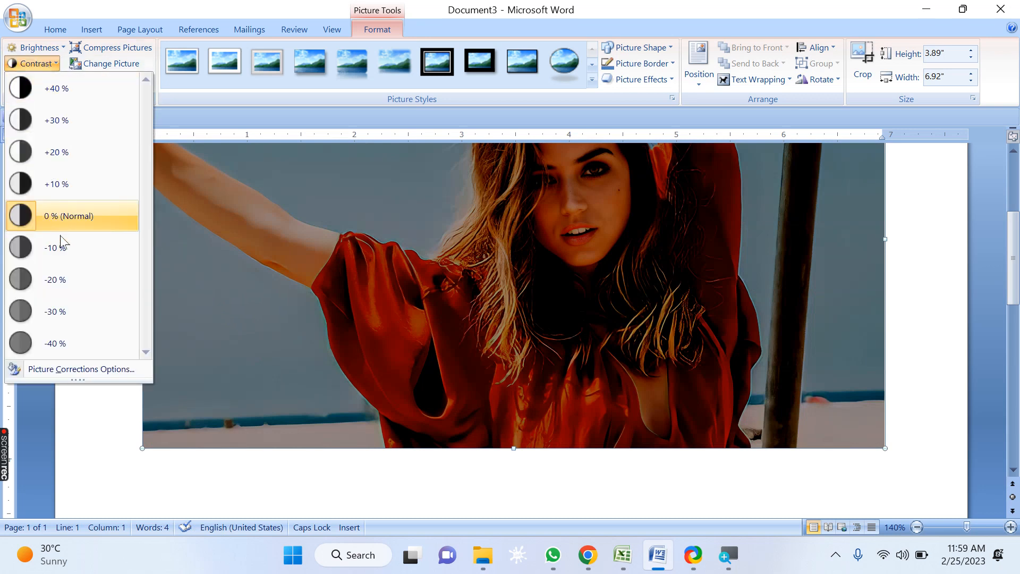
click(59, 185)
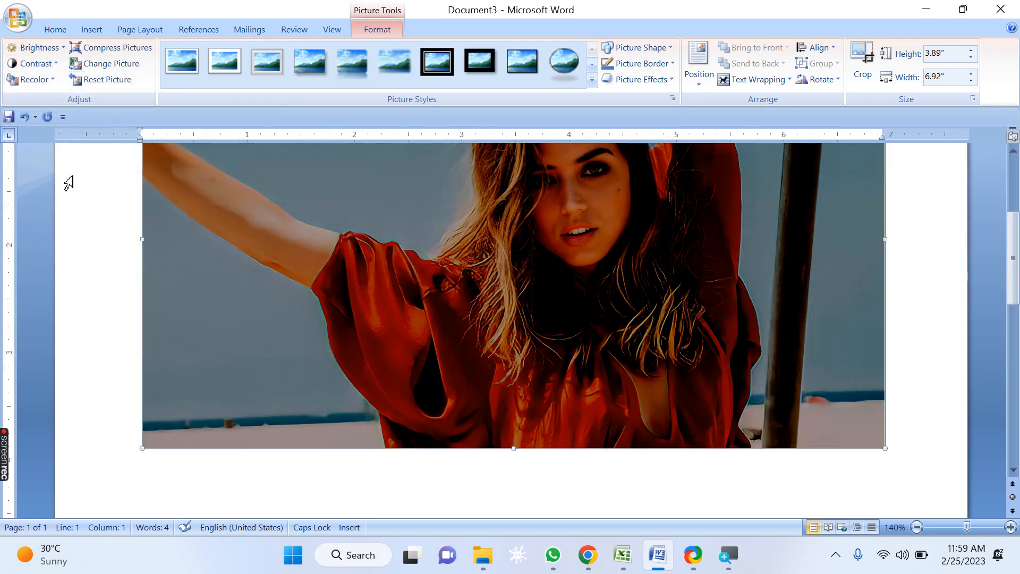
click(51, 64)
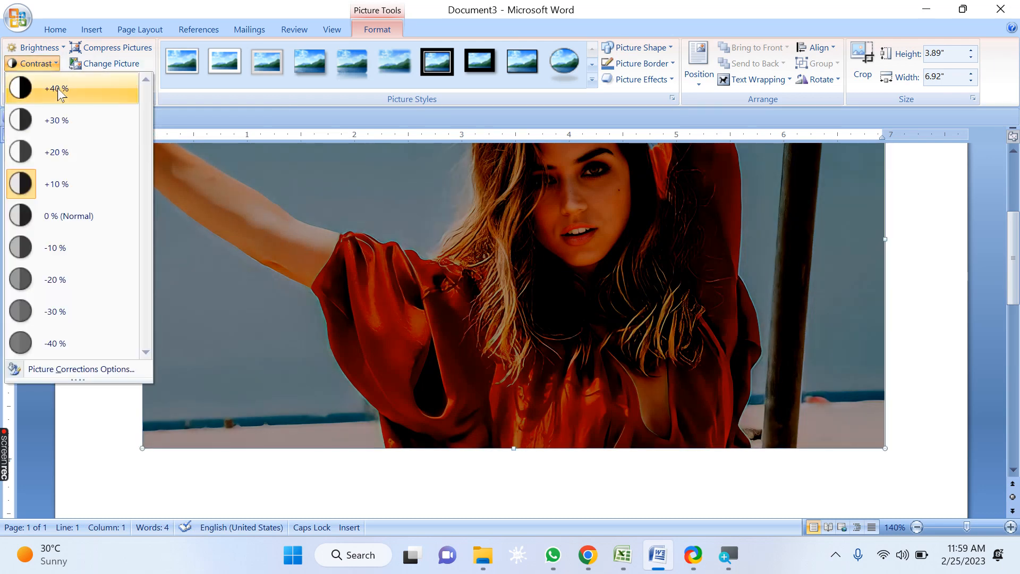
click(56, 88)
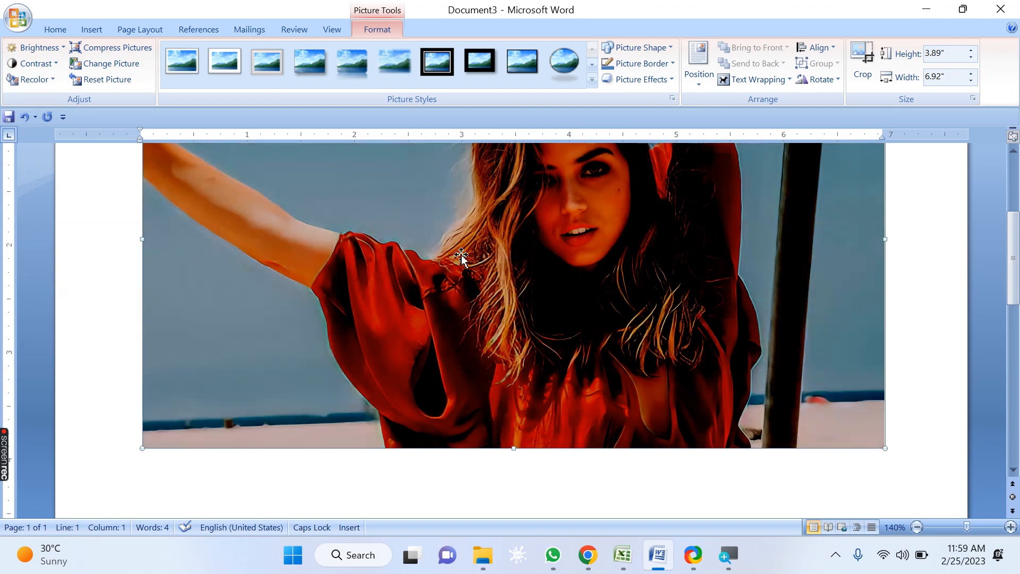
Step: Set the picture's contrast to -40 %
scroll(476, 326, up, 1)
scroll(476, 325, up, 1)
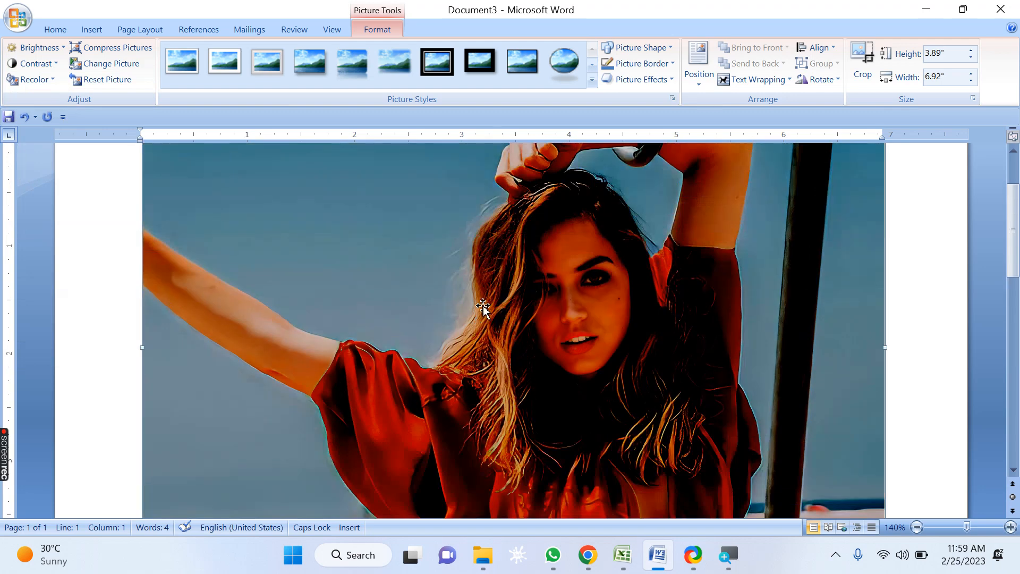
click(38, 64)
click(74, 339)
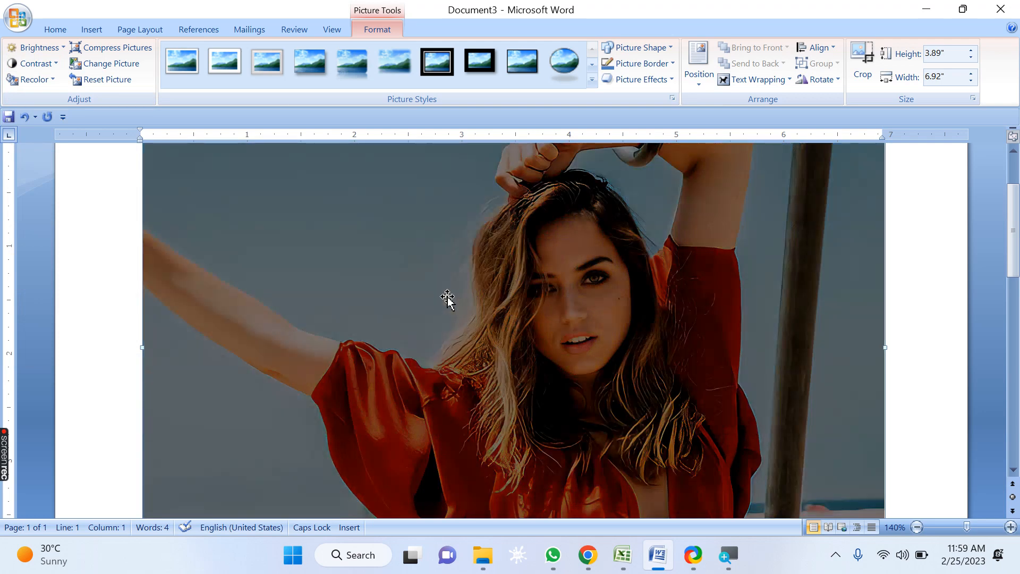
Step: Recolor the picture with the red dark variation and then with the turquoise dark variation
click(46, 82)
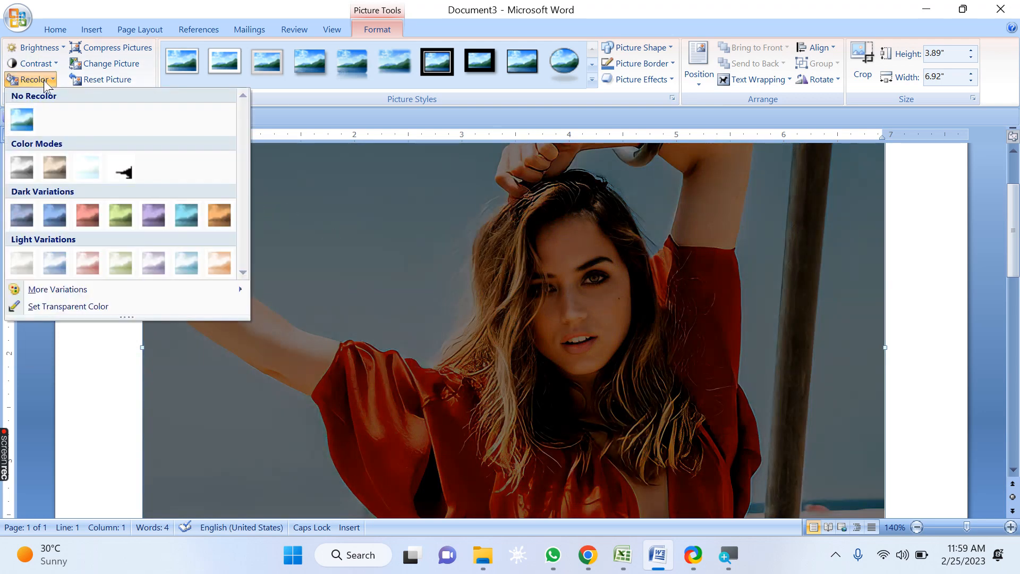
click(85, 216)
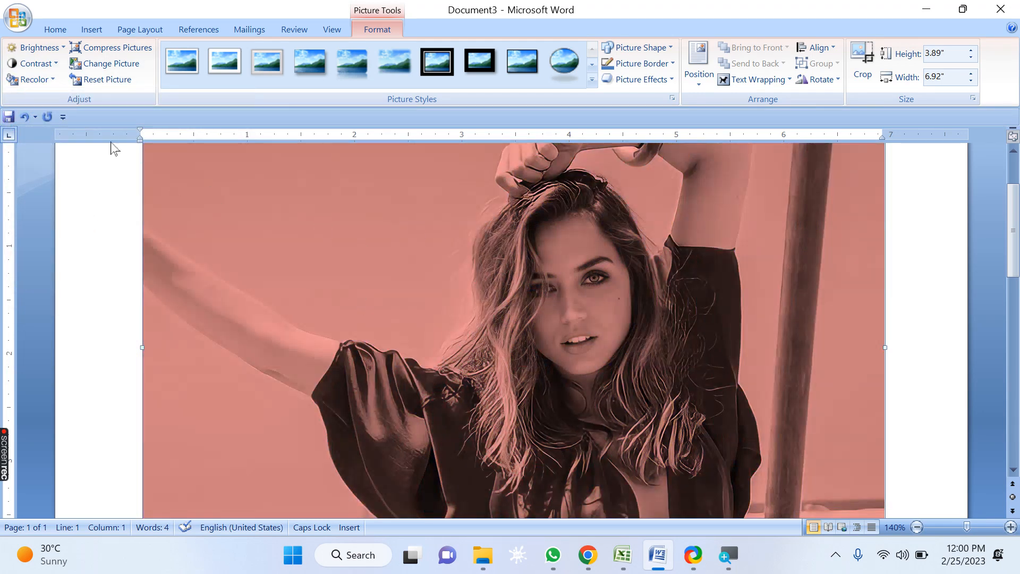
click(46, 83)
click(186, 215)
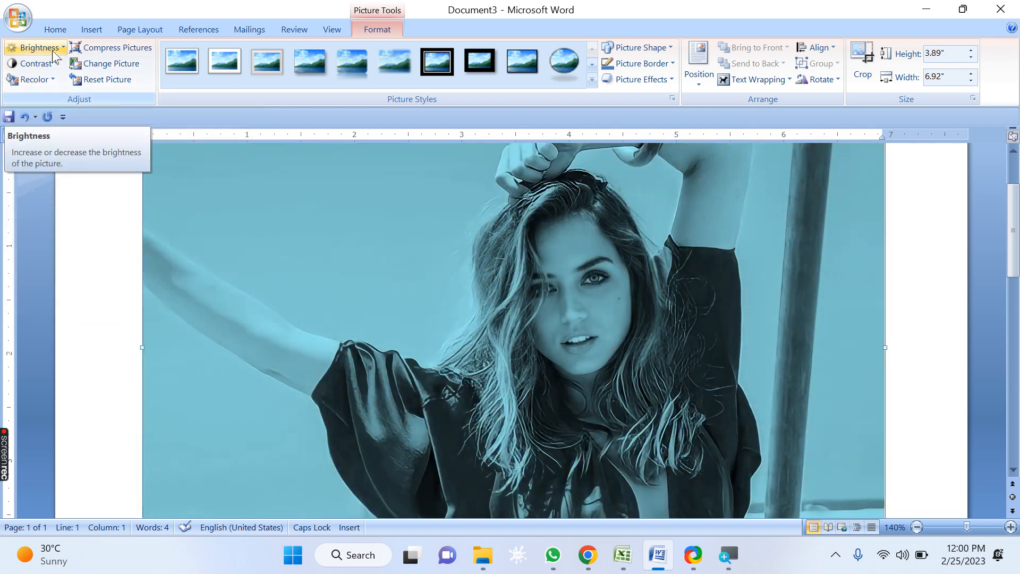
click(45, 68)
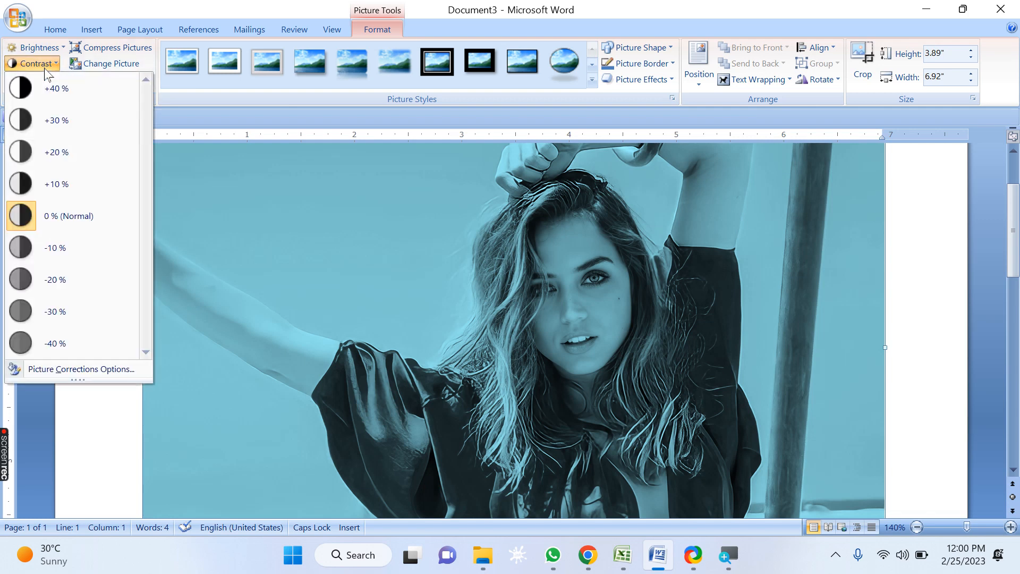
click(45, 69)
click(40, 80)
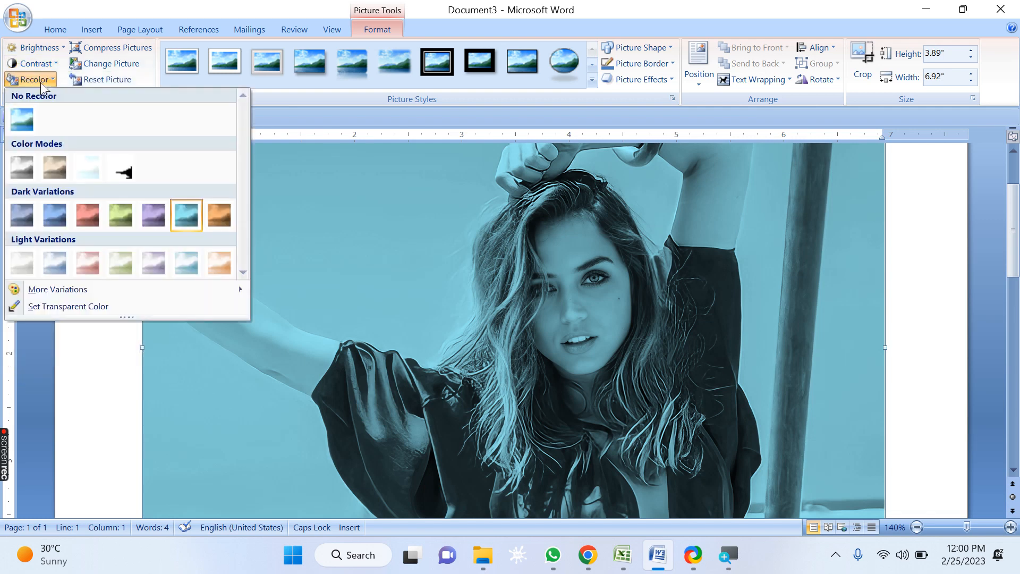
click(41, 80)
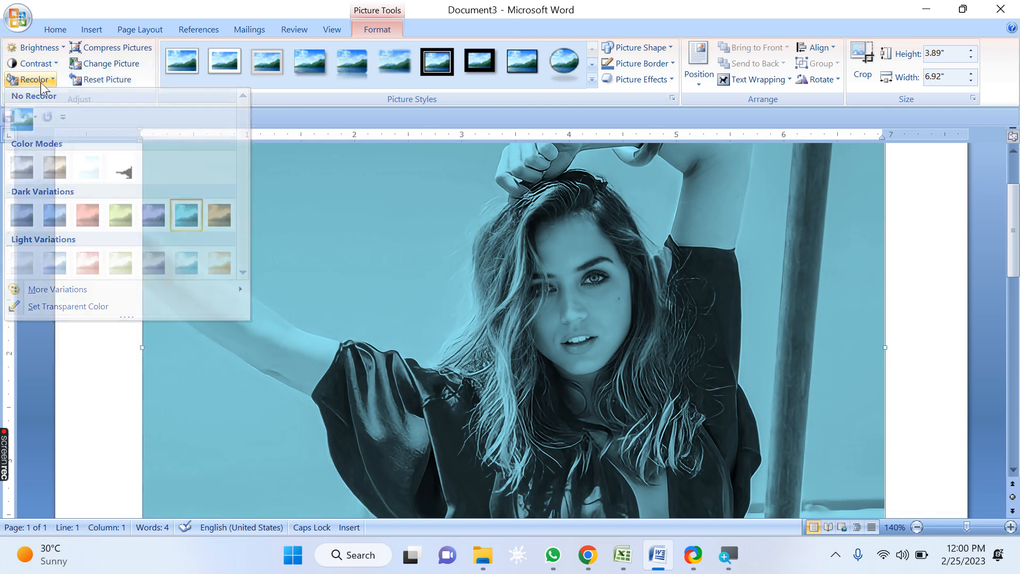
click(145, 56)
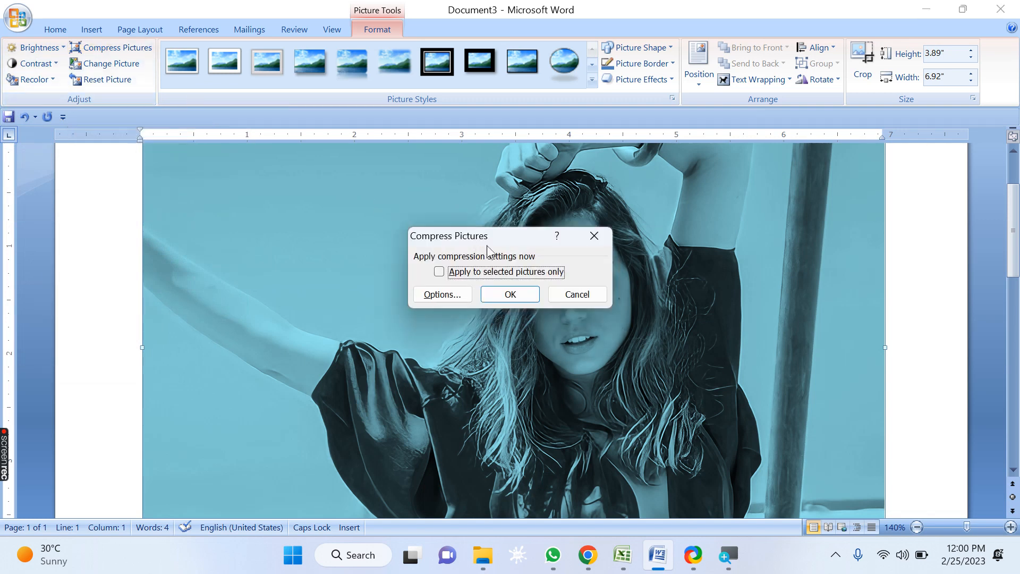
drag(479, 241, 400, 187)
click(371, 240)
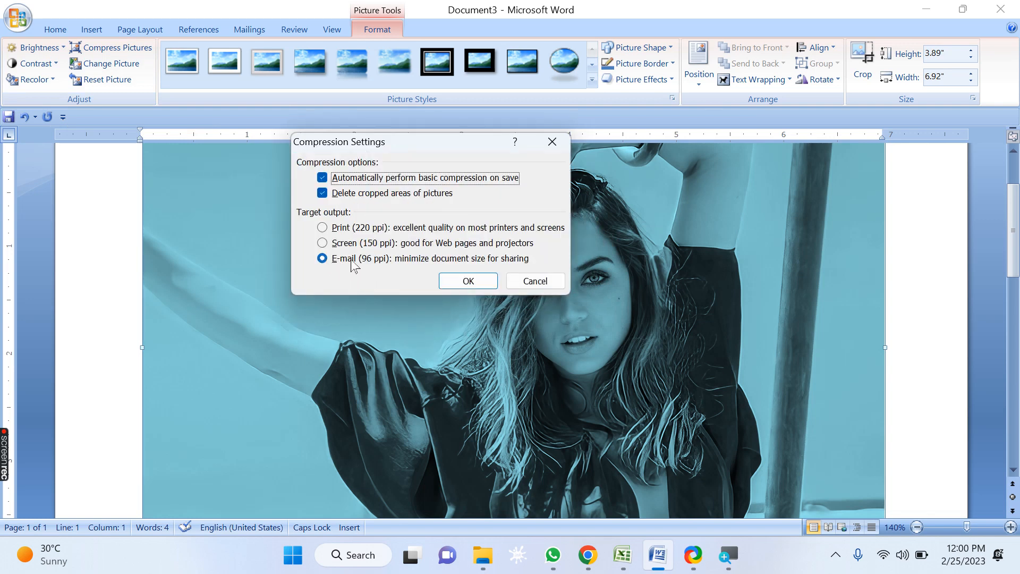
click(323, 260)
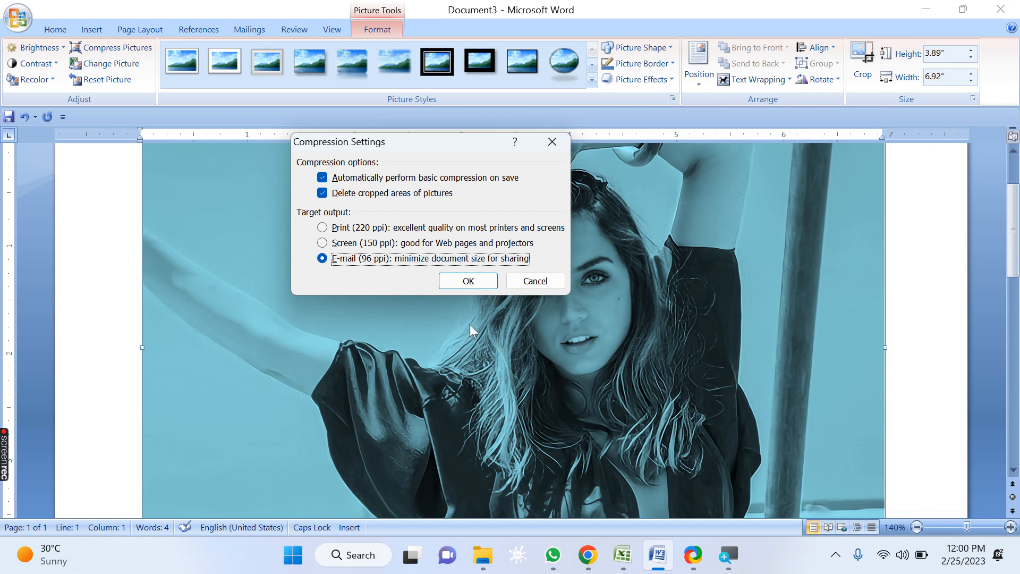
click(323, 242)
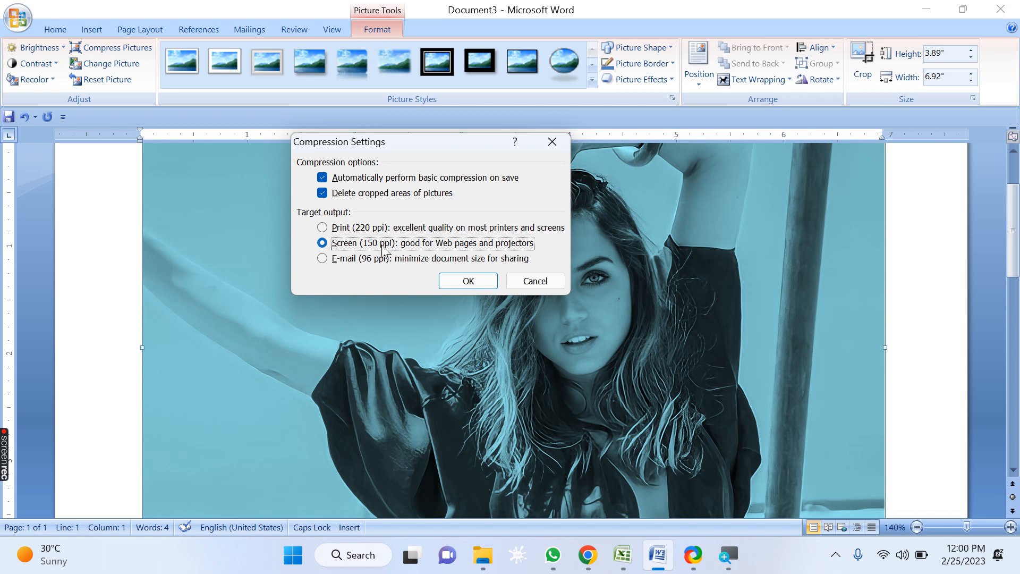
click(326, 229)
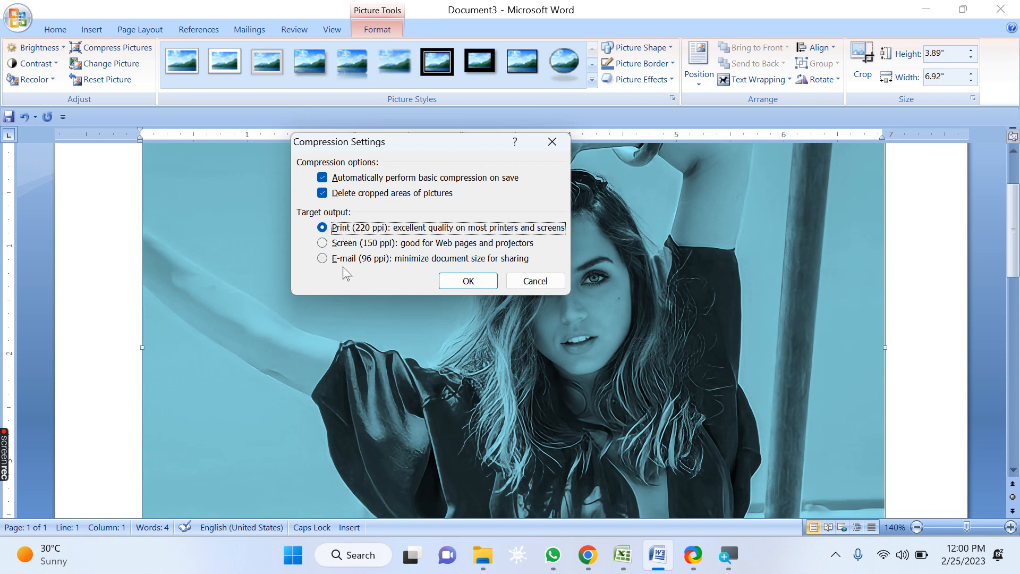
click(322, 259)
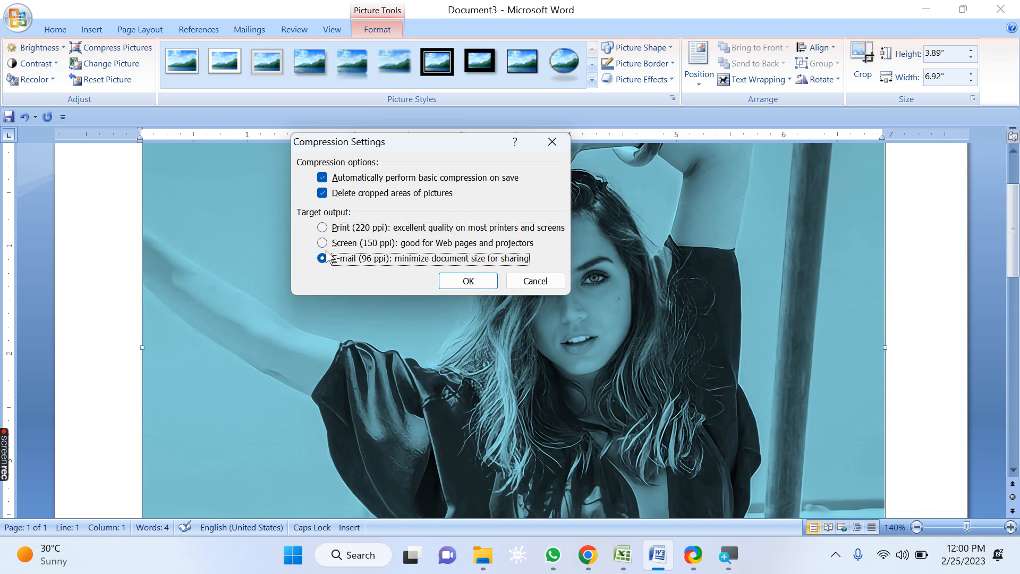
click(342, 245)
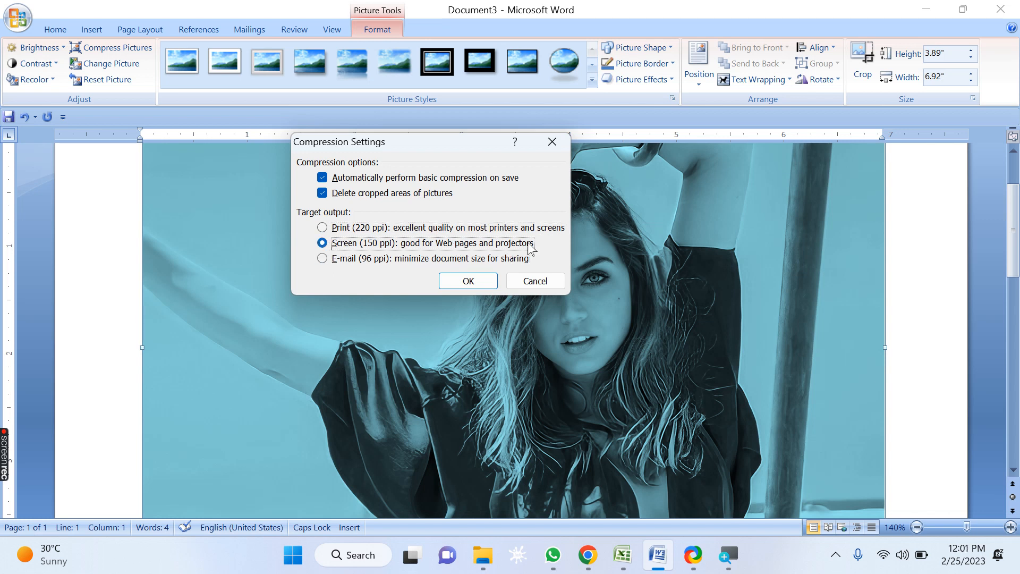
click(323, 230)
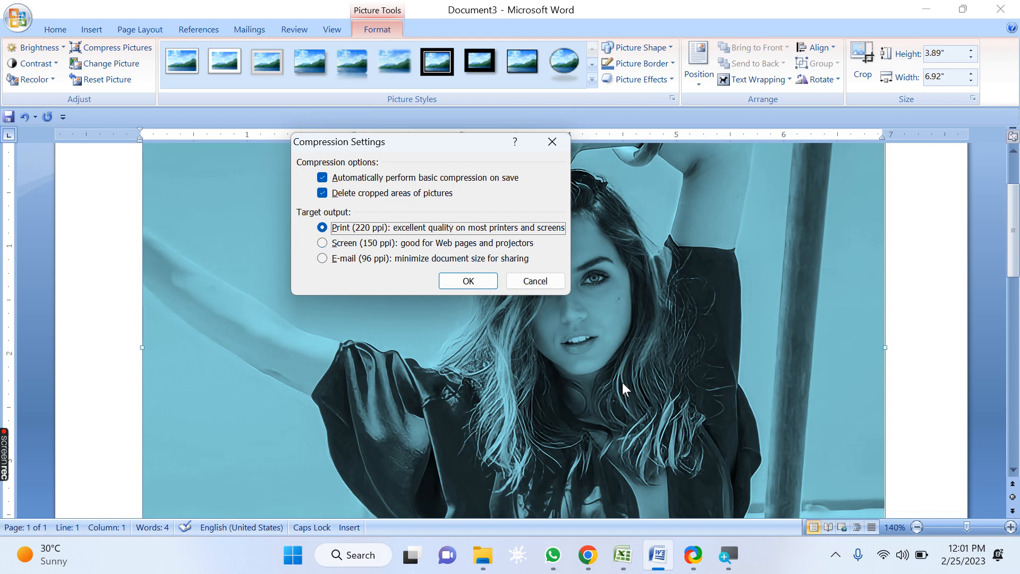
click(542, 287)
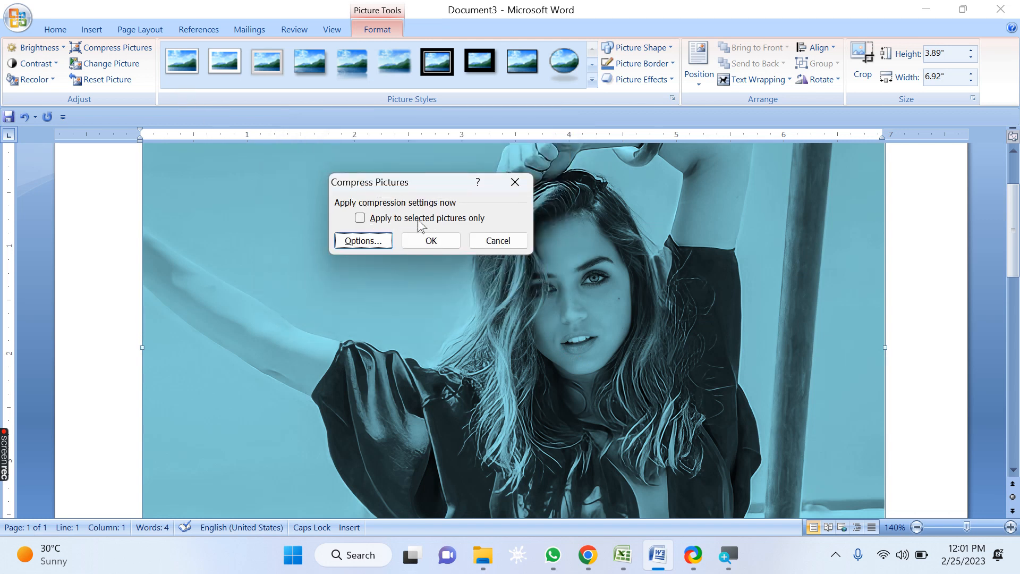
click(494, 240)
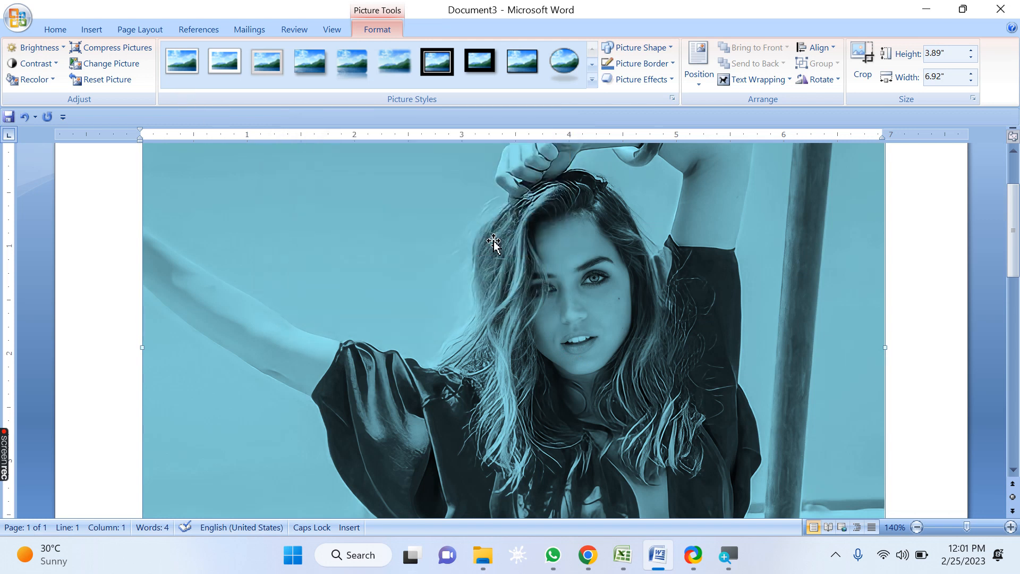
click(135, 51)
click(422, 291)
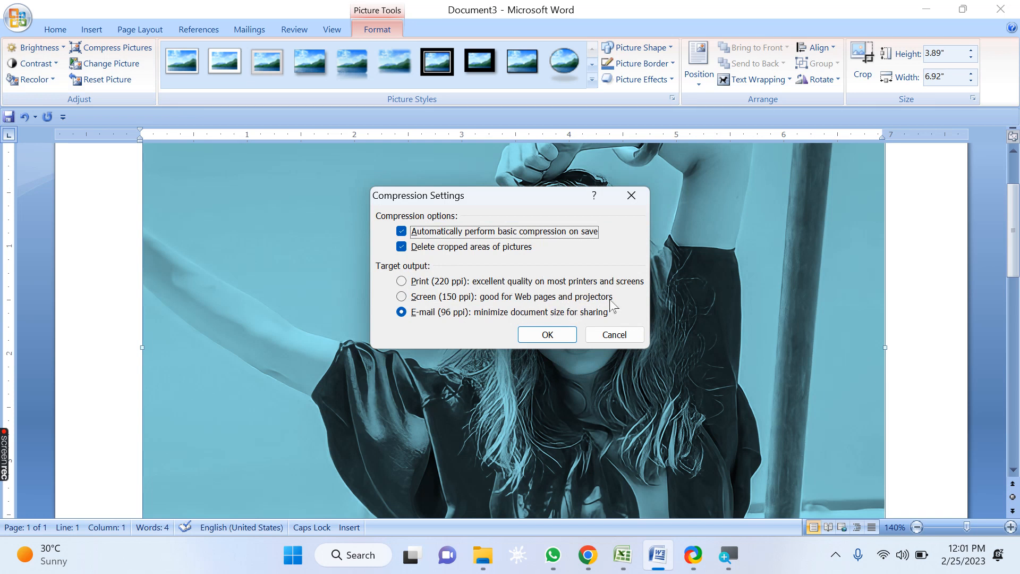
click(625, 338)
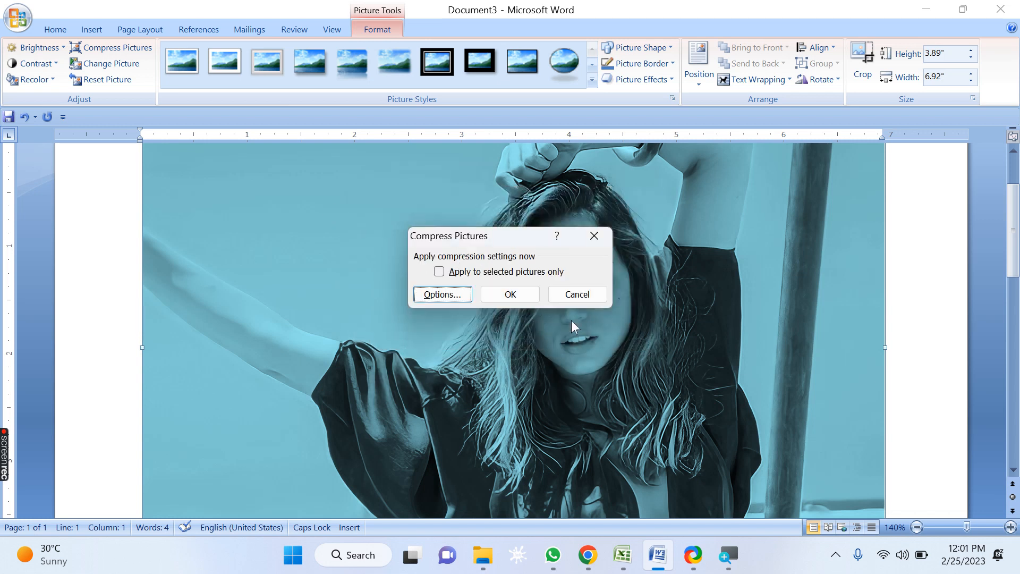
click(578, 296)
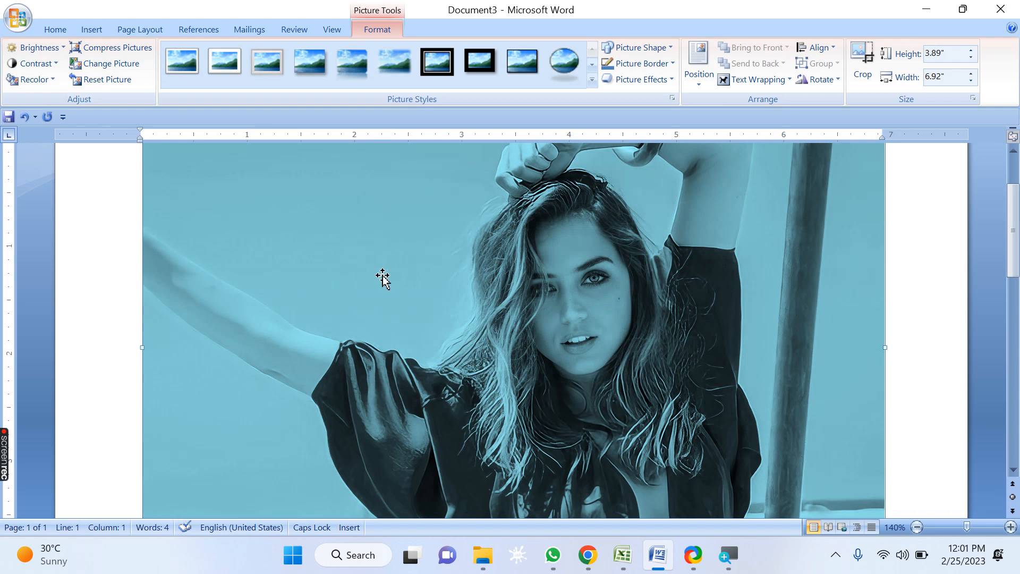
Step: Replace the picture with alia.jpg from the ALIA folder
click(128, 68)
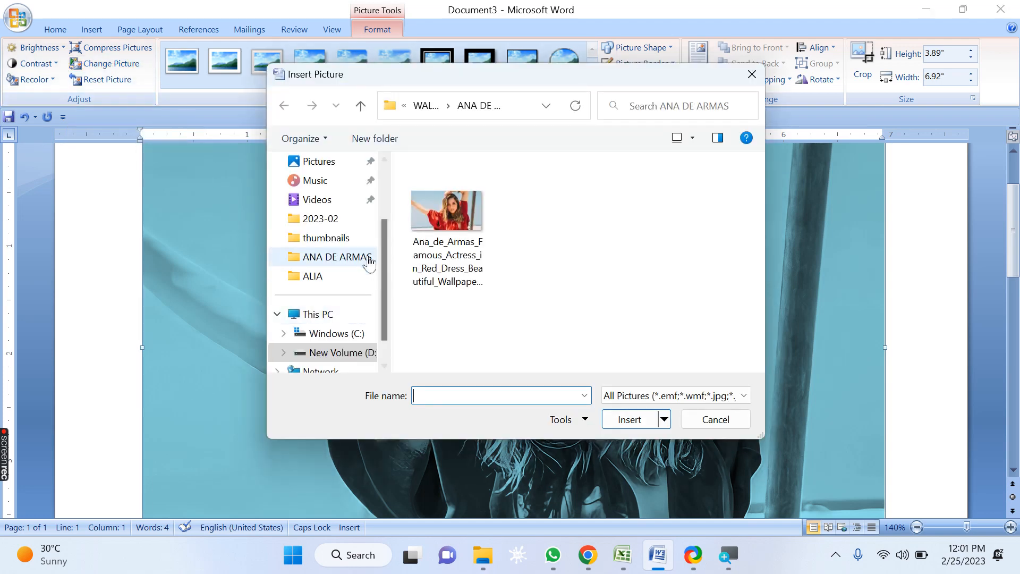
click(361, 105)
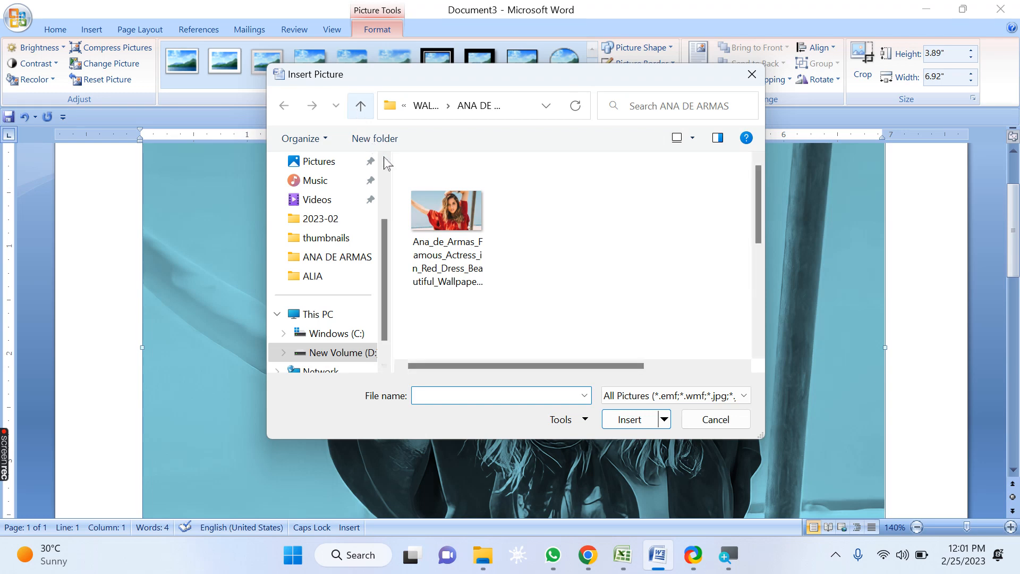
double_click(440, 238)
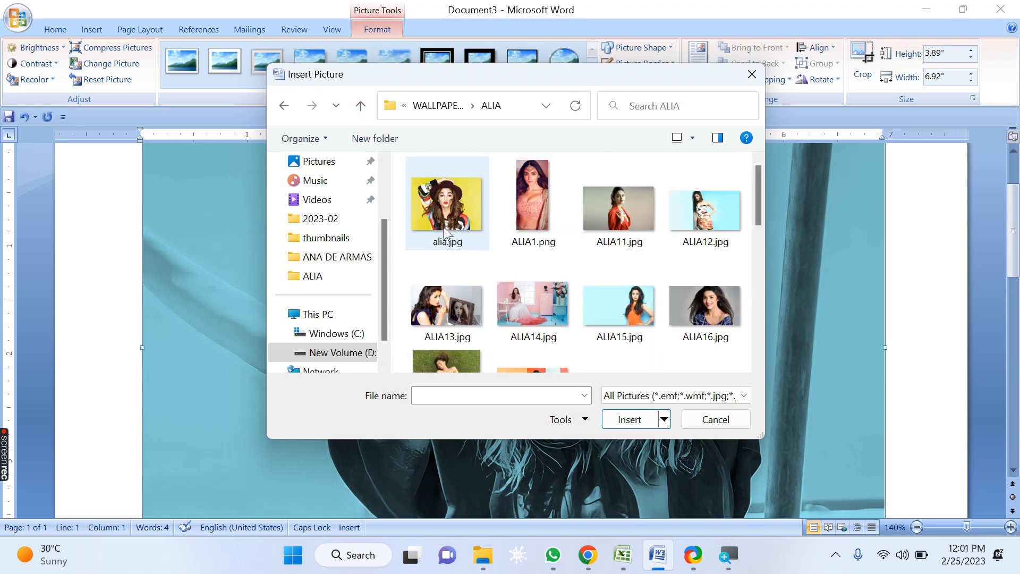
click(444, 196)
click(630, 419)
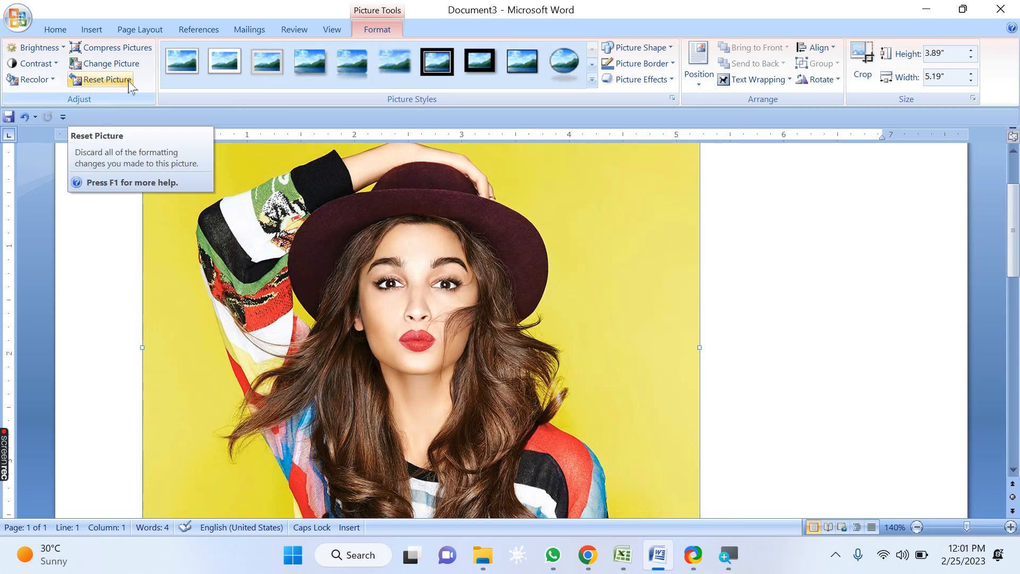
Step: Adjust the new picture to +40 % brightness, -40 % contrast and the red dark recolor variation
click(38, 47)
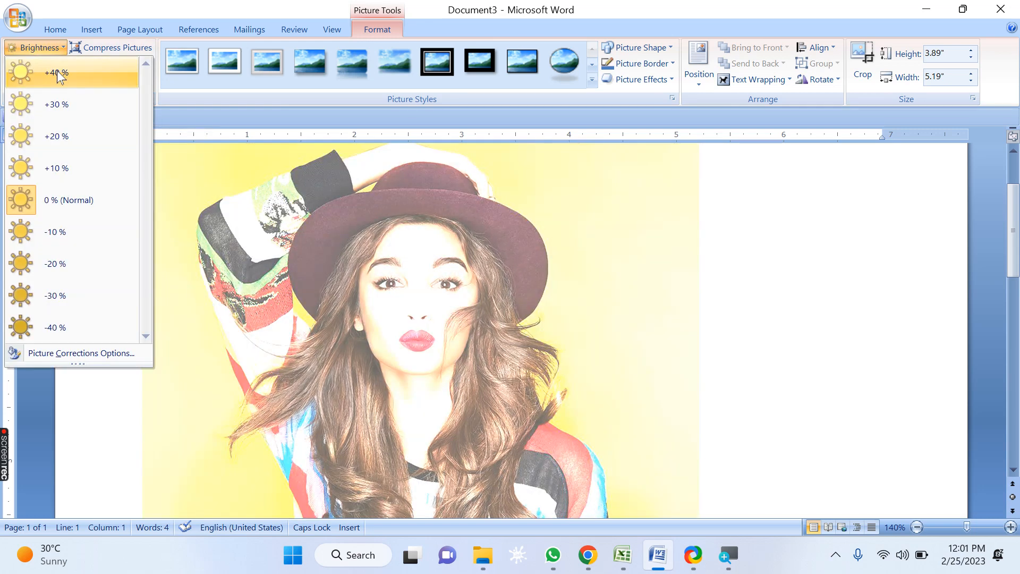
click(56, 71)
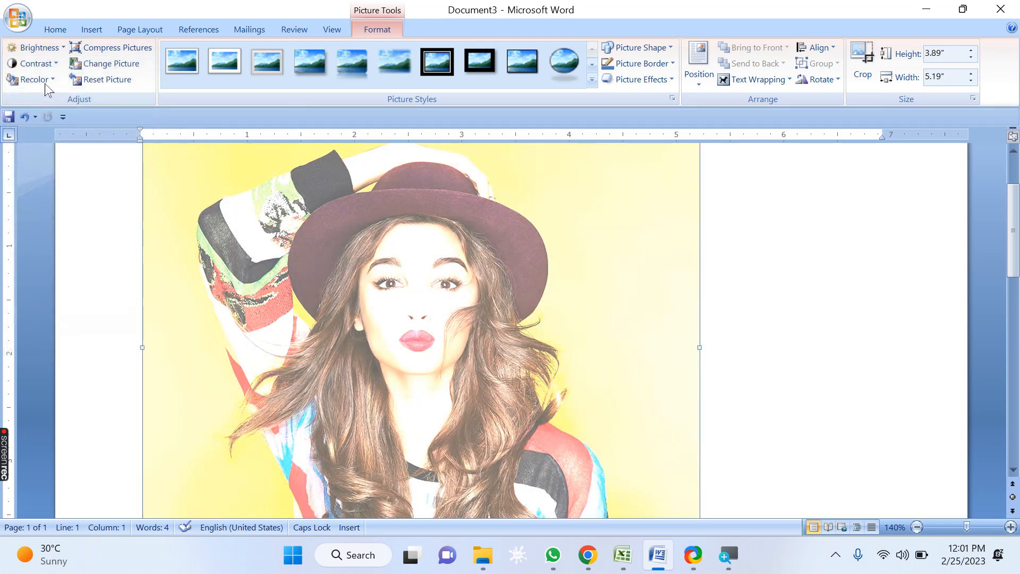
click(37, 64)
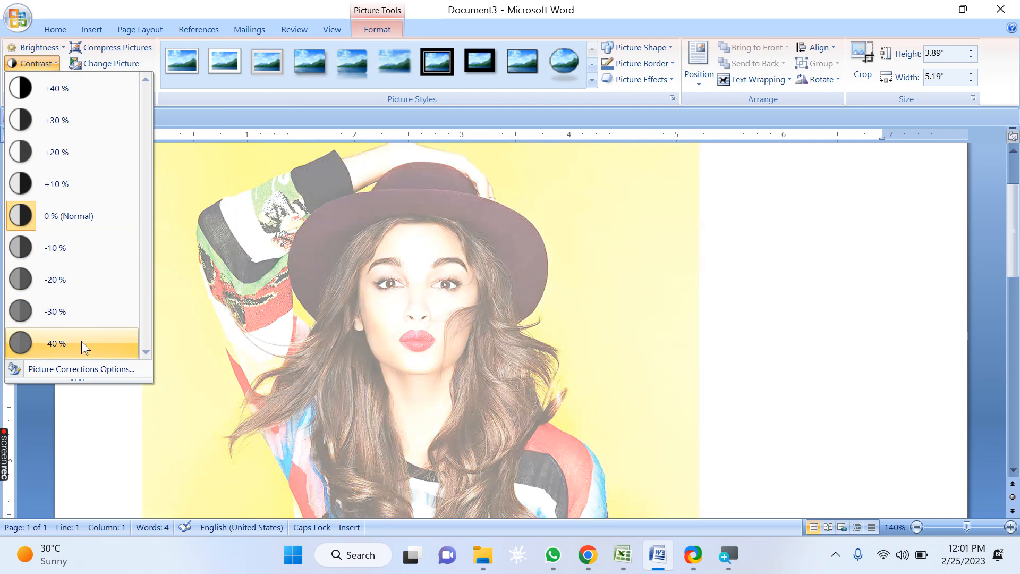
click(82, 342)
click(39, 80)
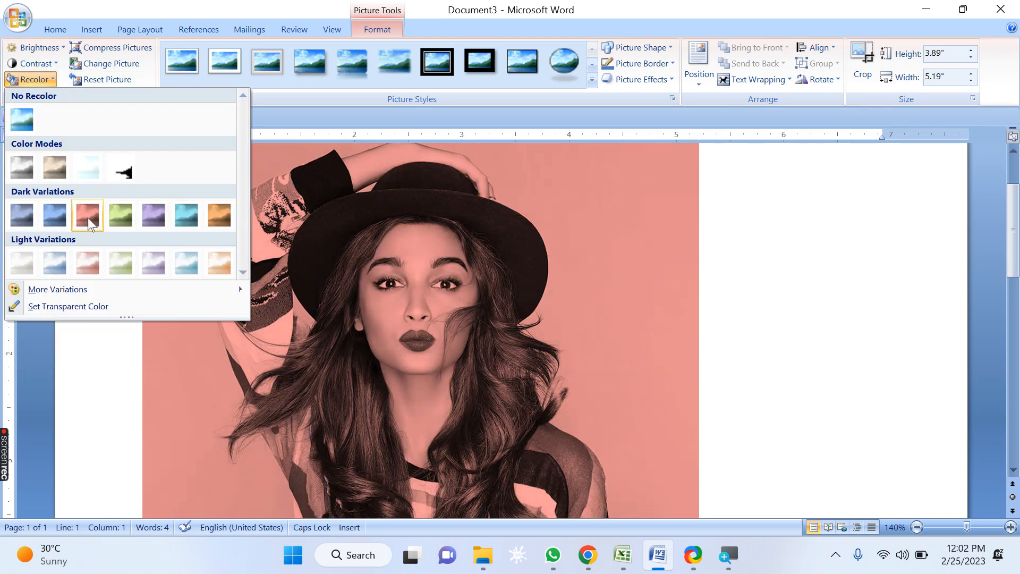
click(87, 218)
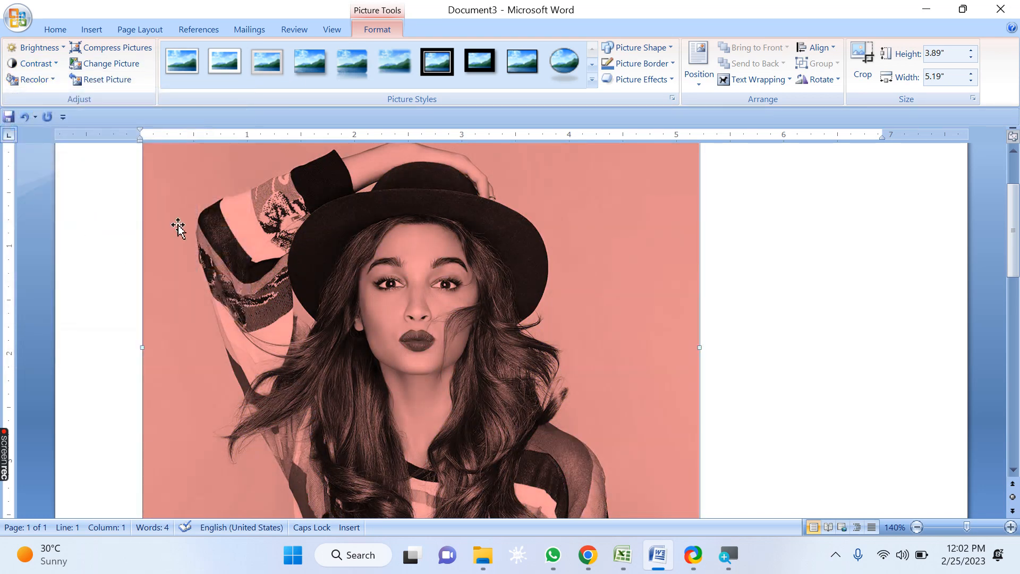
Step: Compress the pictures with the E-mail (96 ppi) target output, then reset the picture's formatting
click(131, 53)
click(429, 295)
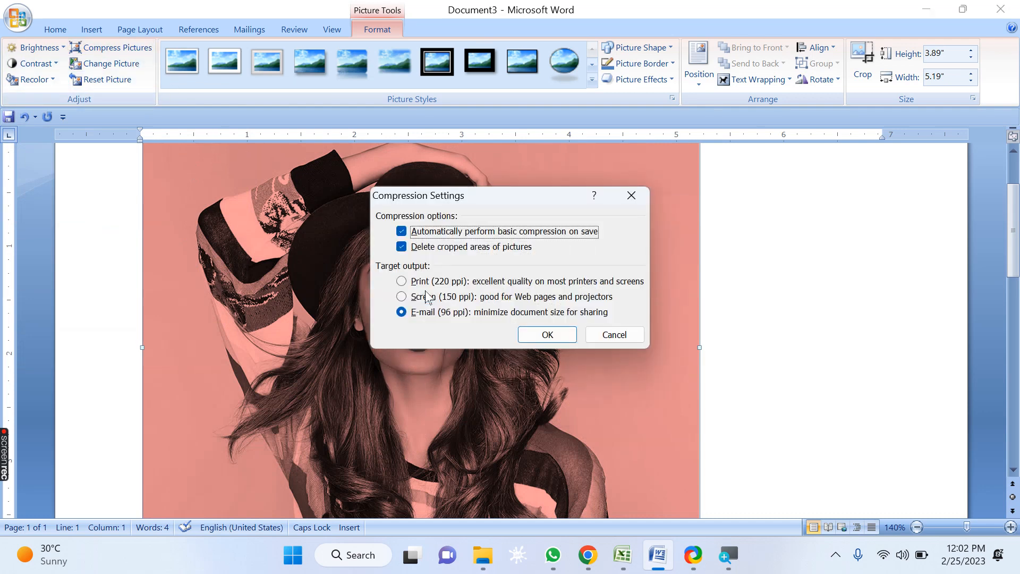
click(537, 335)
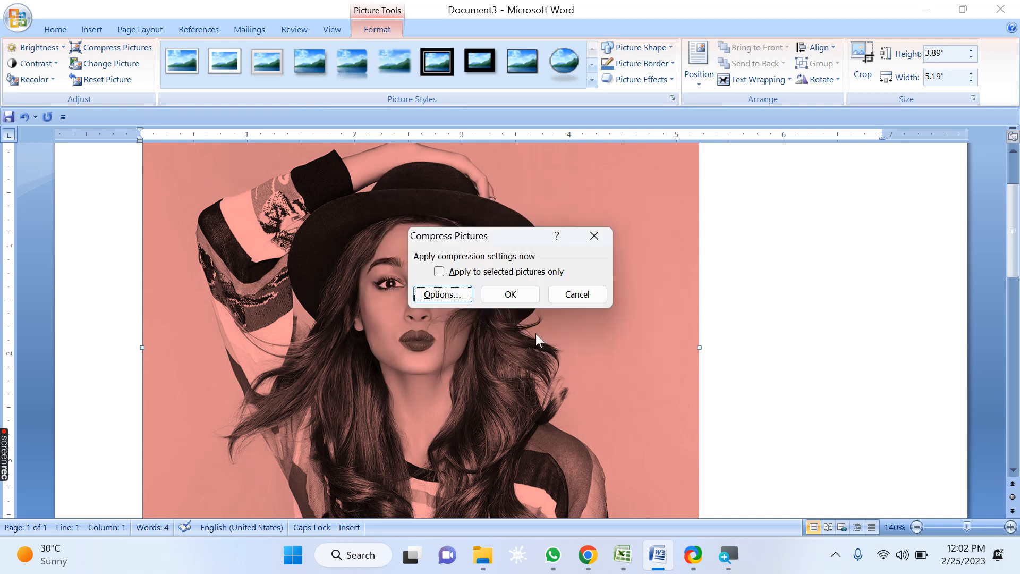
click(526, 293)
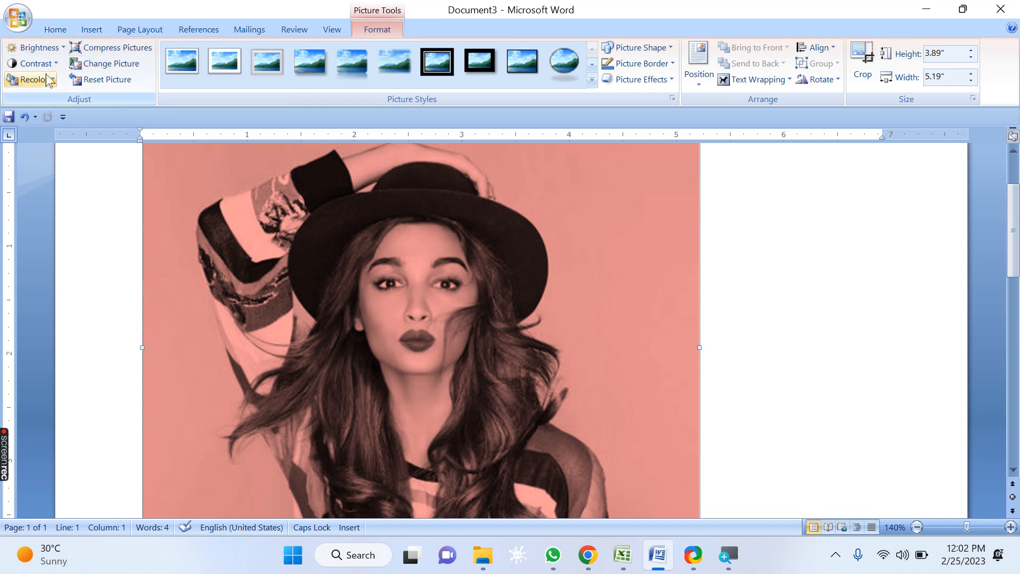
click(121, 84)
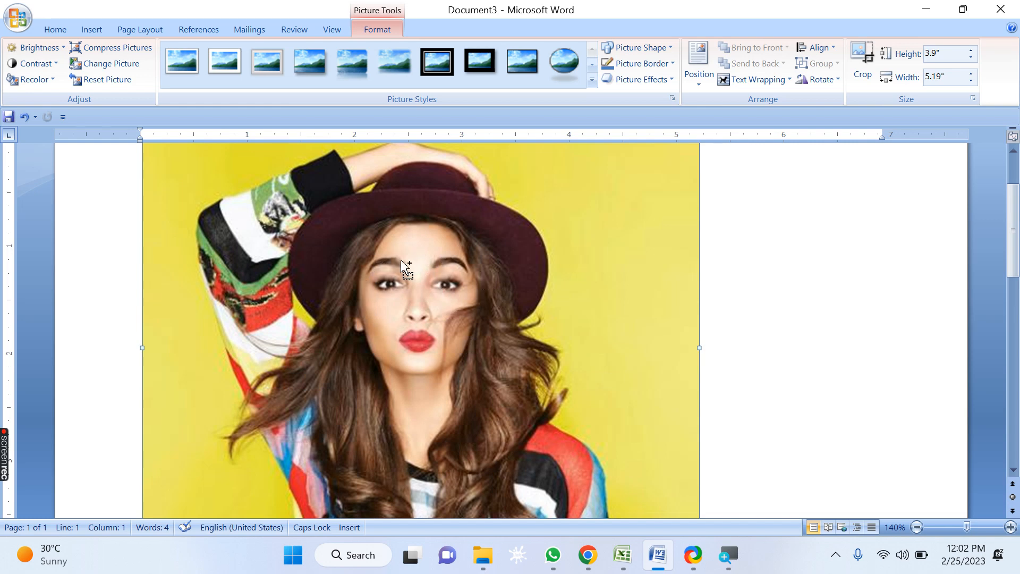
key(ctrl+End)
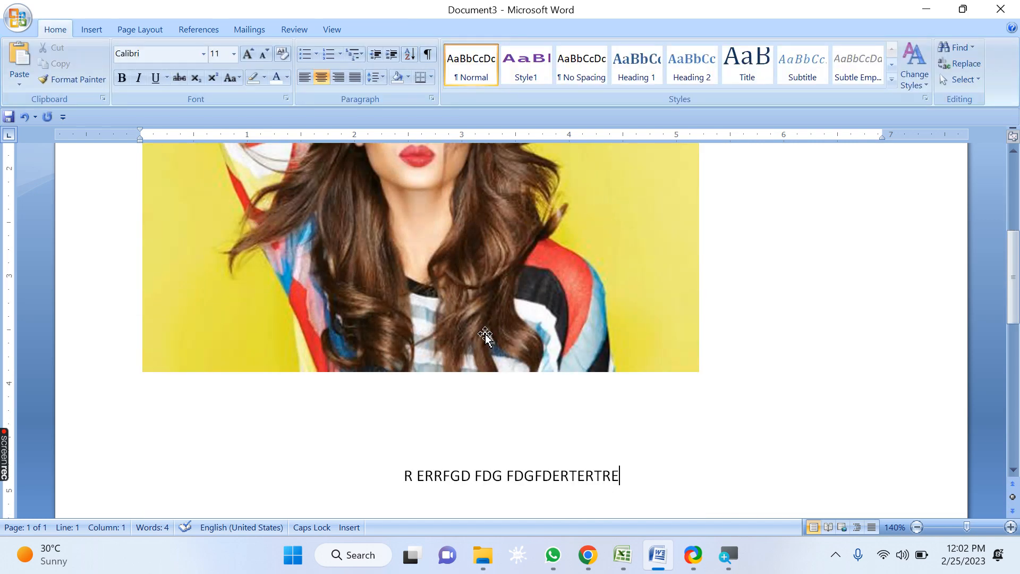
scroll(486, 330, up, 4)
key(ctrl+End)
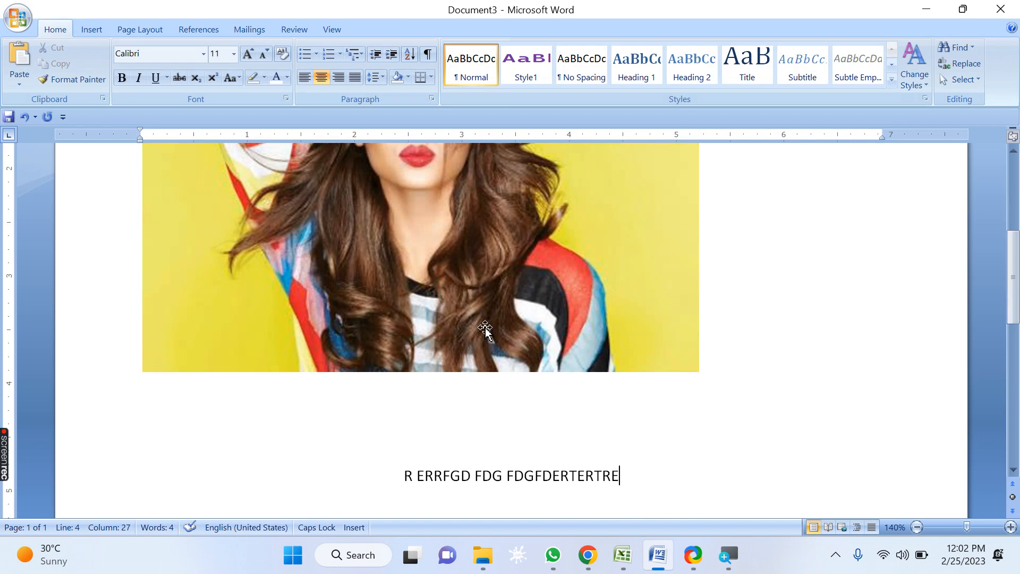
scroll(486, 329, up, 4)
key(ctrl+End)
scroll(485, 332, up, 4)
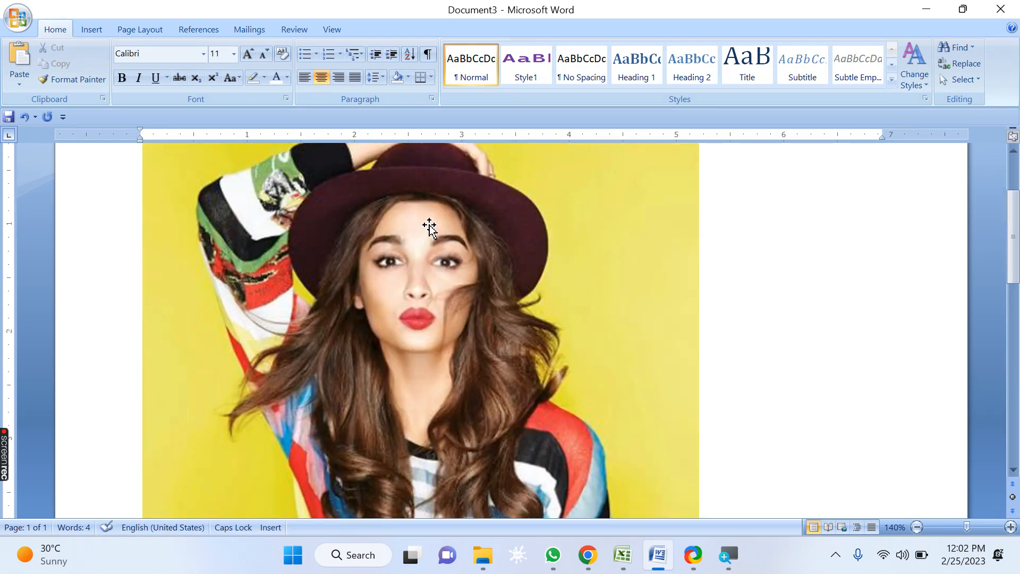
Step: Delete the current picture and insert alia.jpg from the ALIA folder in its place
click(403, 244)
key(Delete)
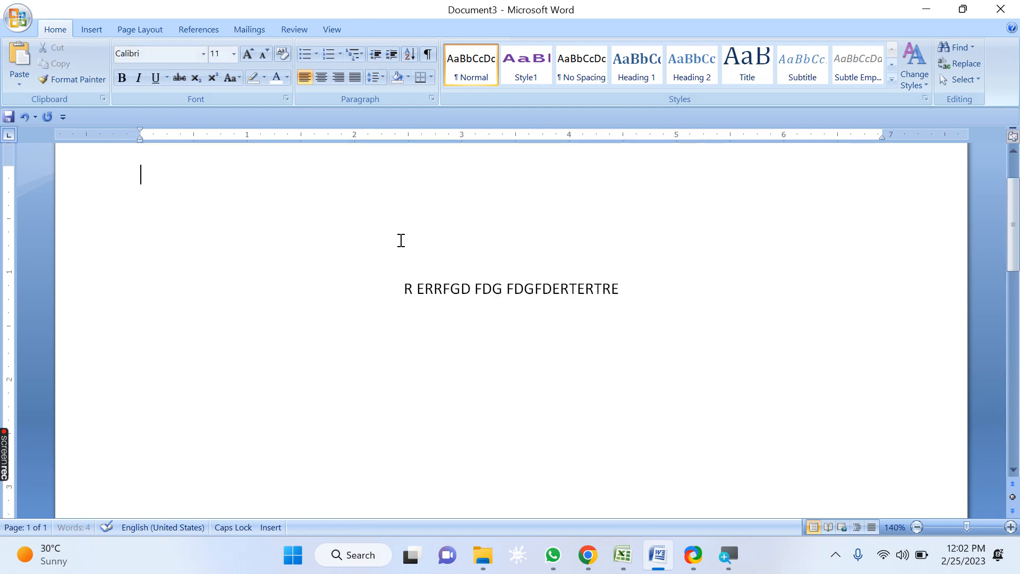
click(90, 30)
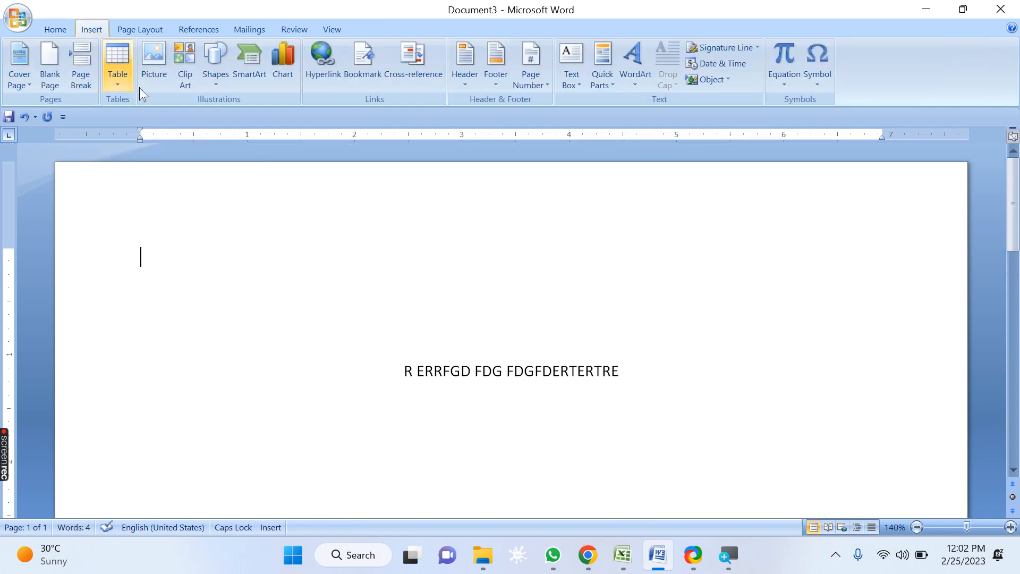
click(158, 60)
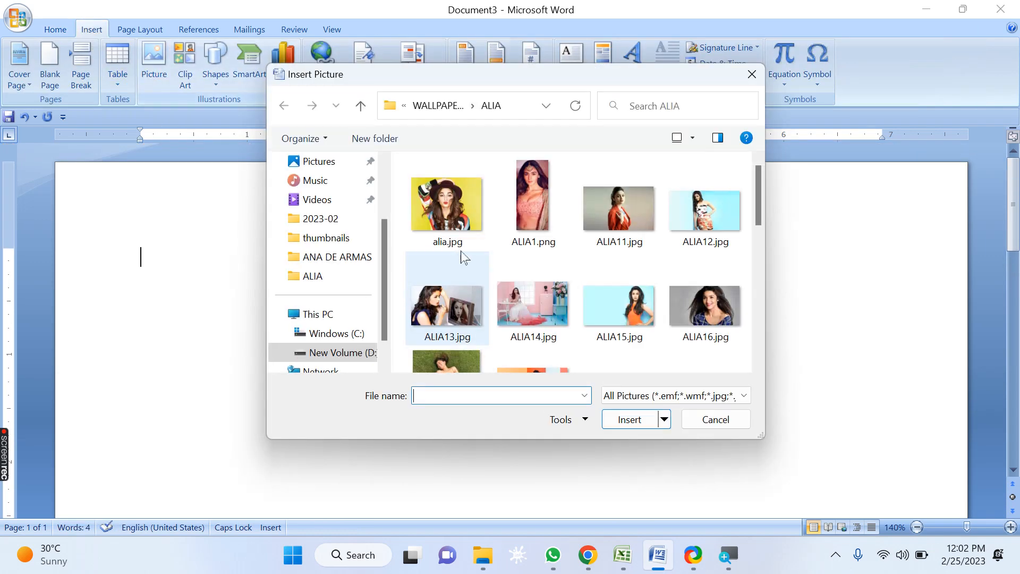
click(610, 421)
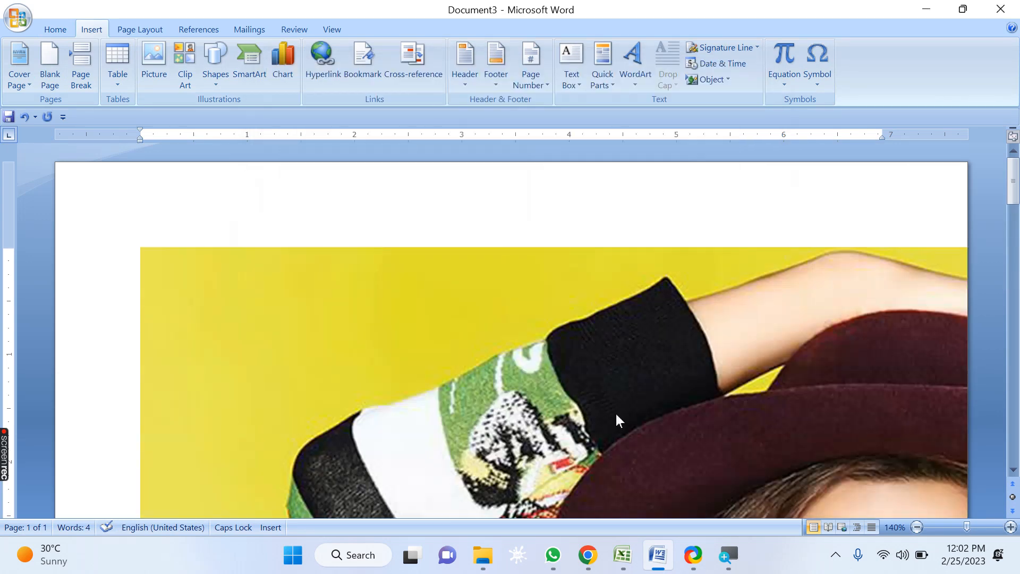
scroll(483, 319, down, 1)
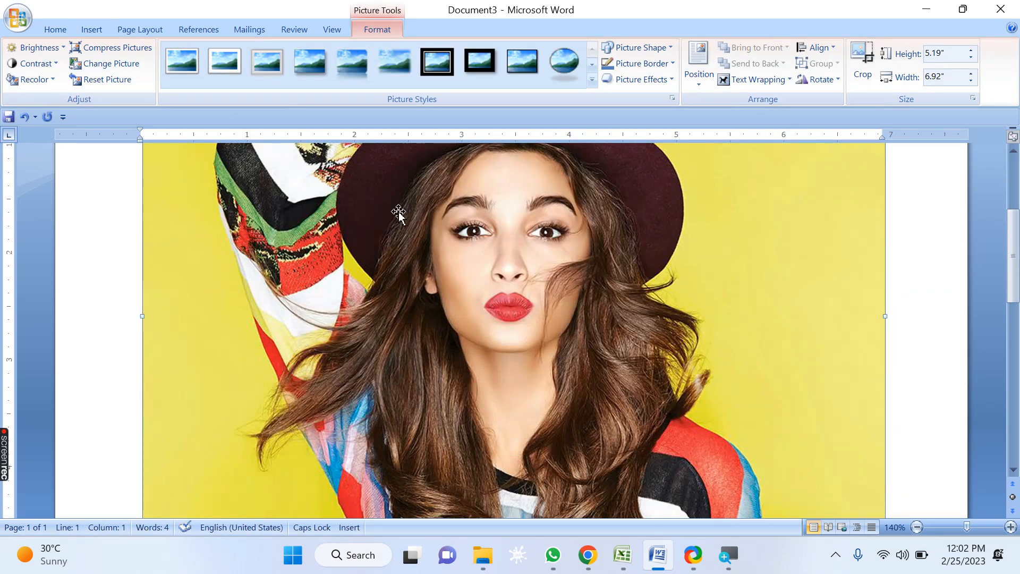
Step: Compress the pictures using the E-mail (96 ppi) target output in the compression options
click(103, 52)
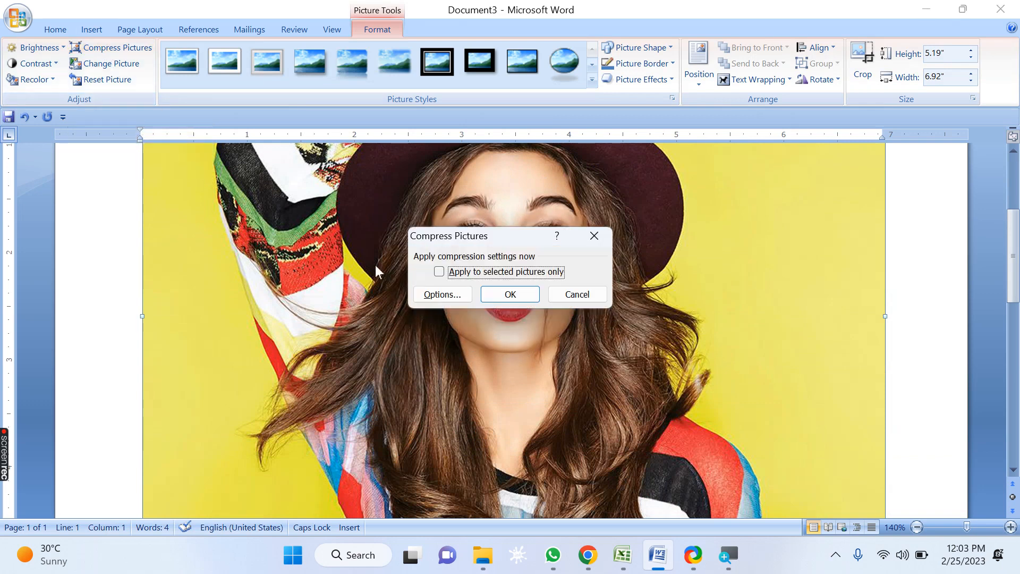
click(443, 294)
drag(446, 198, 704, 63)
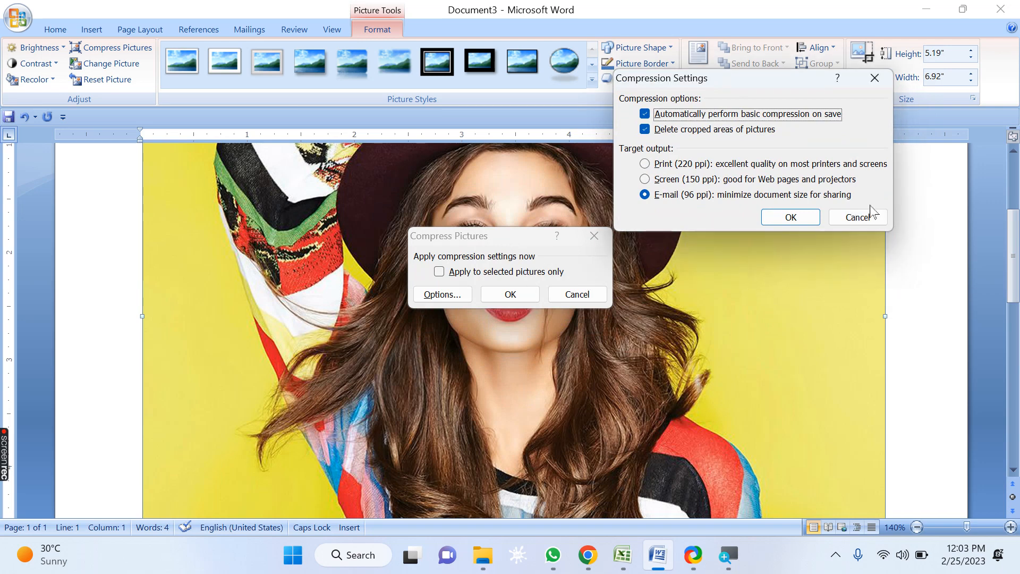
click(857, 217)
drag(526, 241, 745, 183)
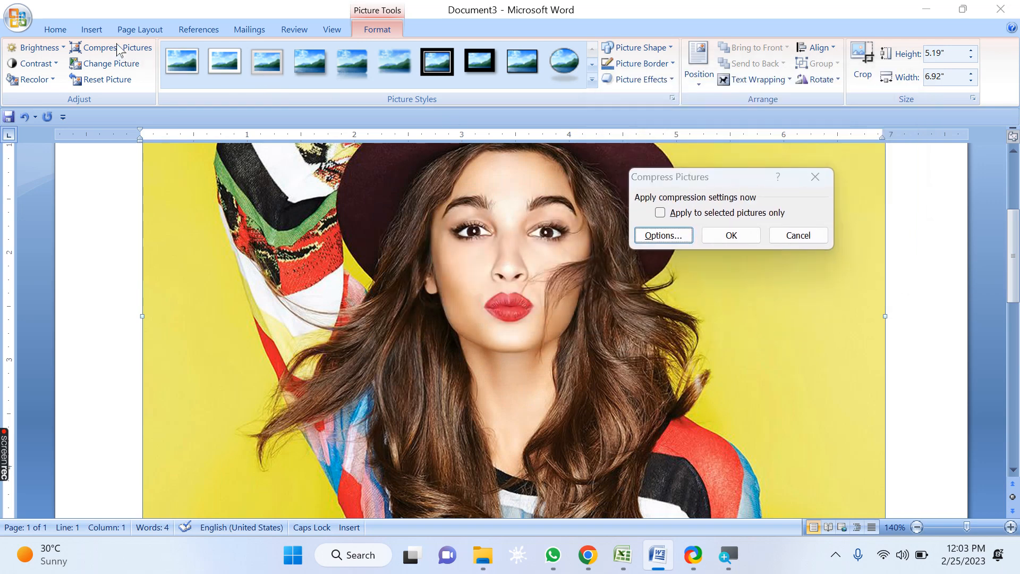
click(662, 236)
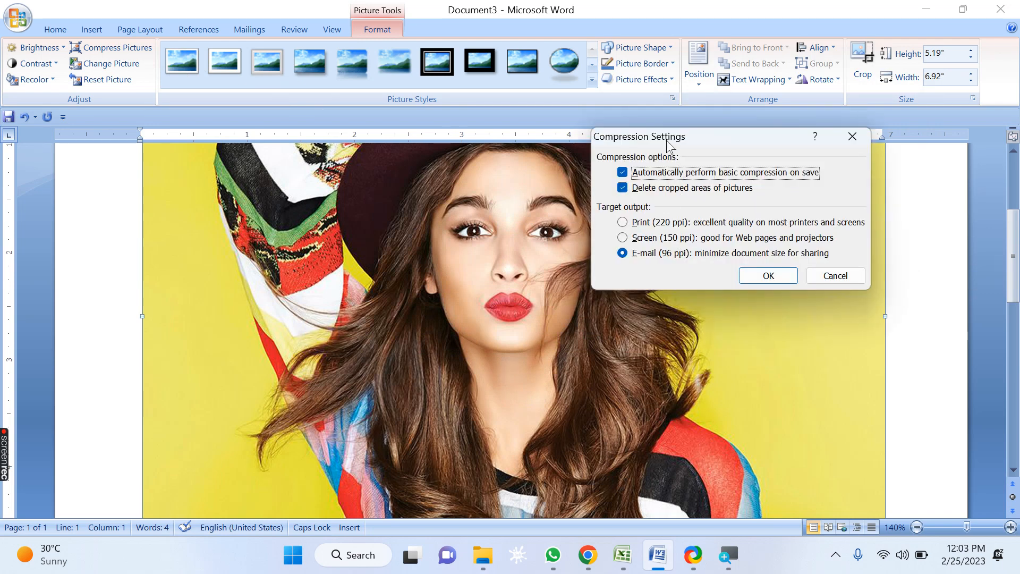
drag(671, 140, 729, 86)
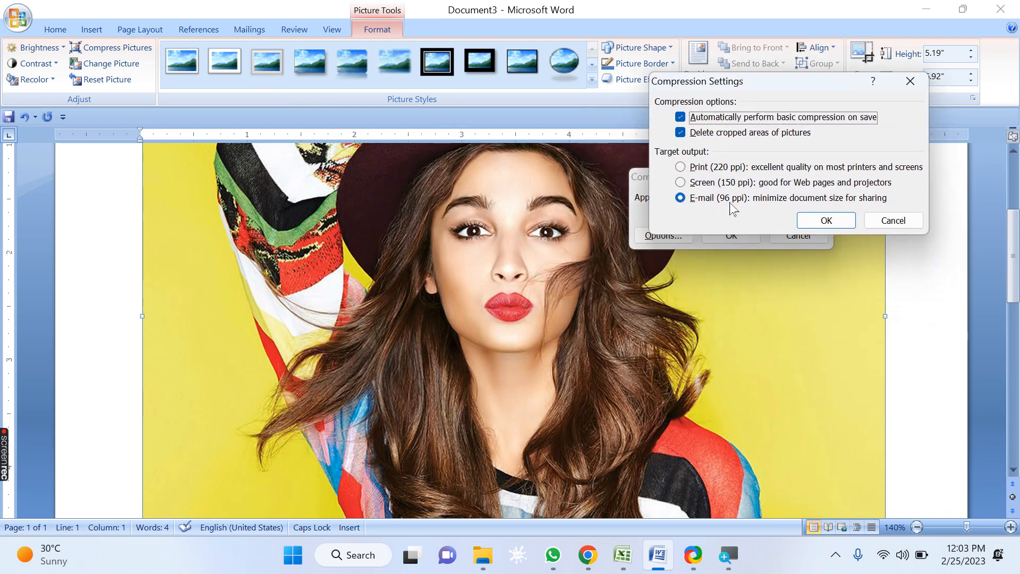
click(828, 219)
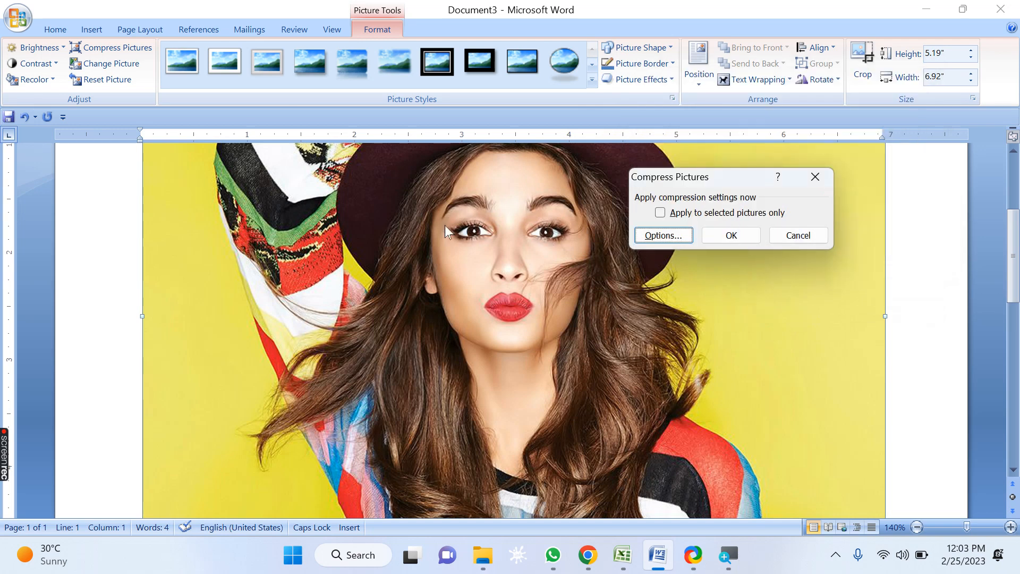
click(720, 234)
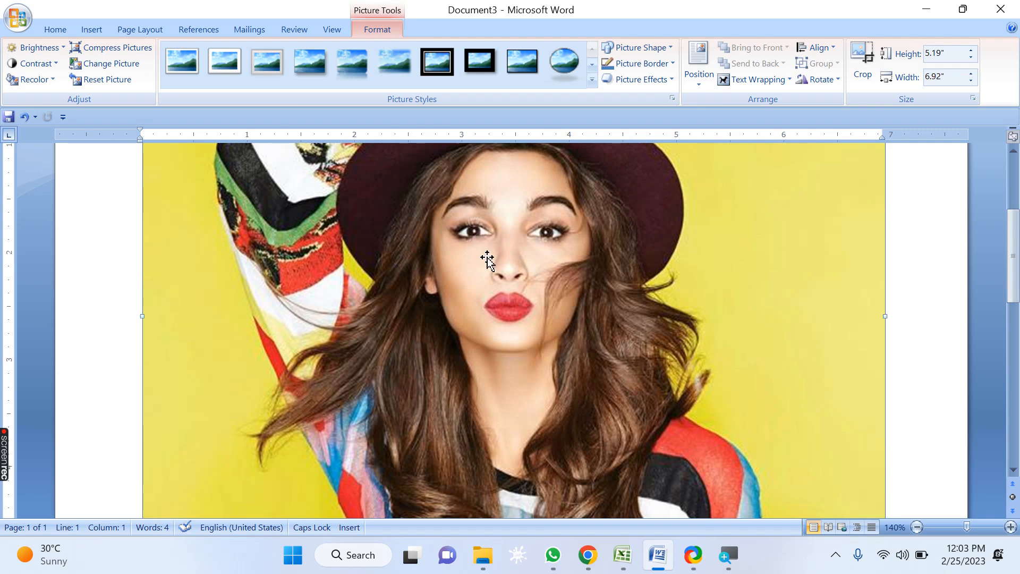
Step: Resize the picture from its corner to about 2.35 by 3.13 inches
mouse_move(488, 259)
mouse_down()
mouse_move(628, 317)
mouse_move(483, 248)
mouse_up()
key(ctrl+End)
scroll(483, 248, up, 5)
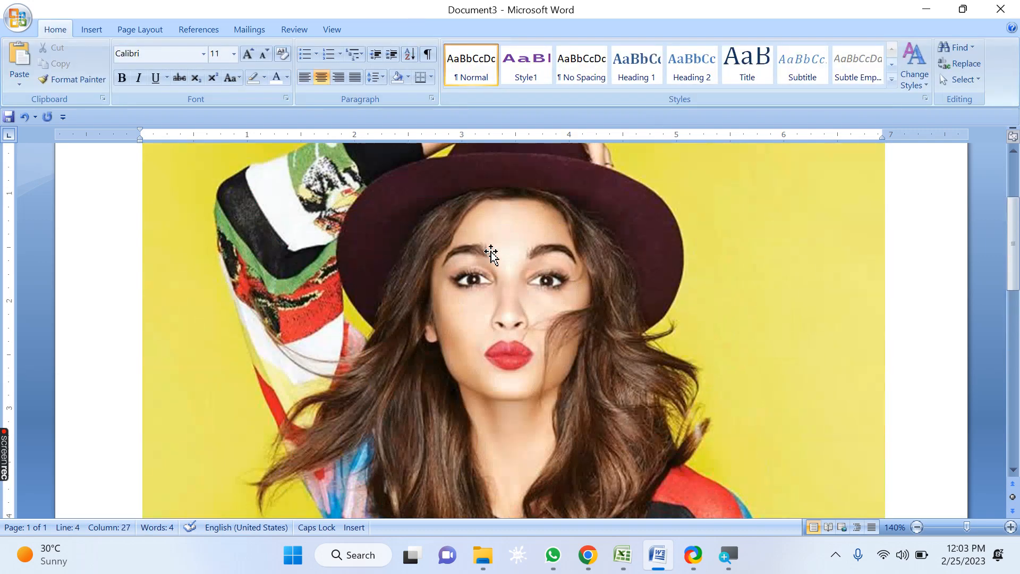
click(365, 173)
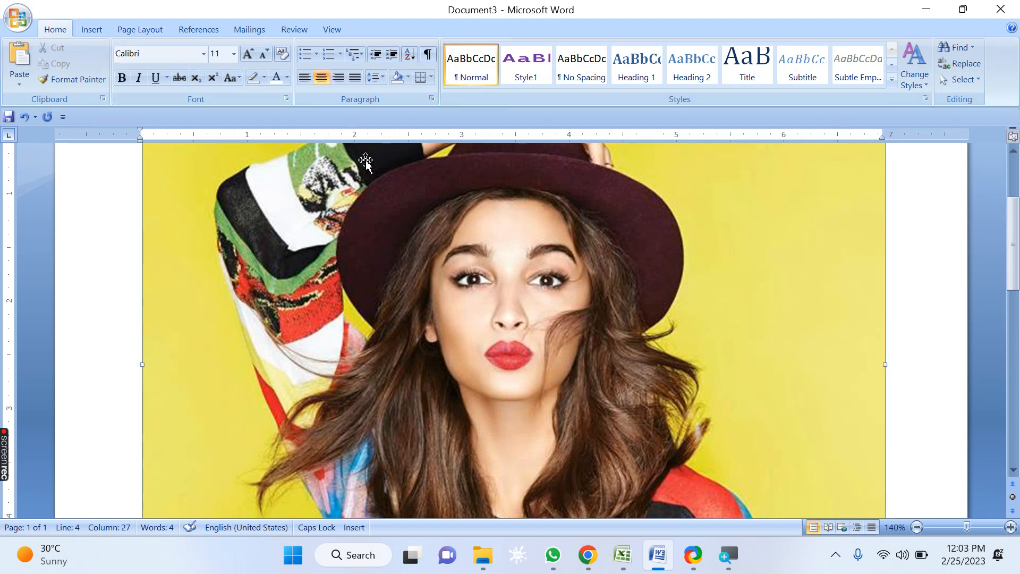
click(364, 30)
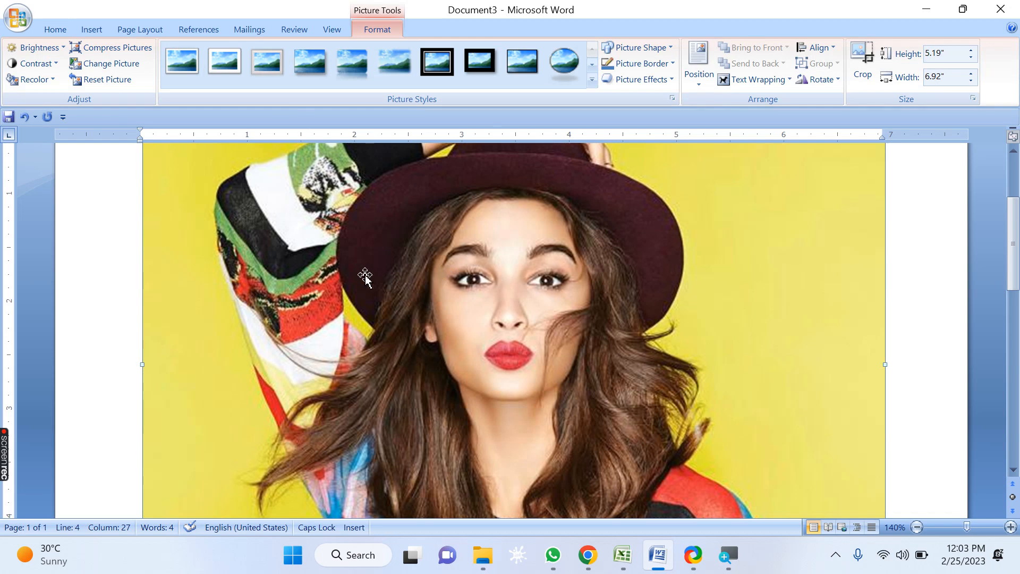
scroll(357, 276, up, 3)
drag(144, 193, 494, 433)
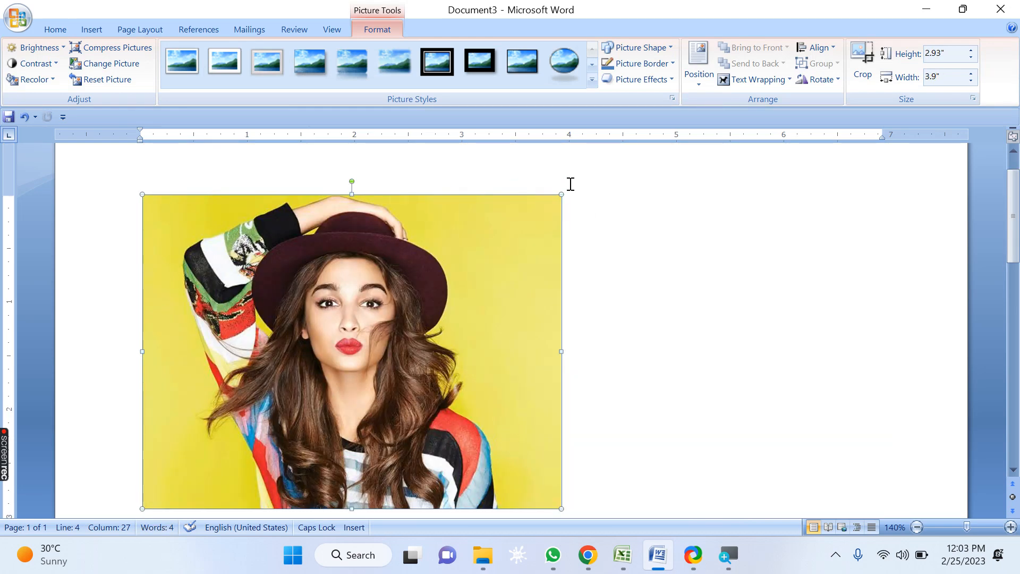
drag(561, 192, 479, 281)
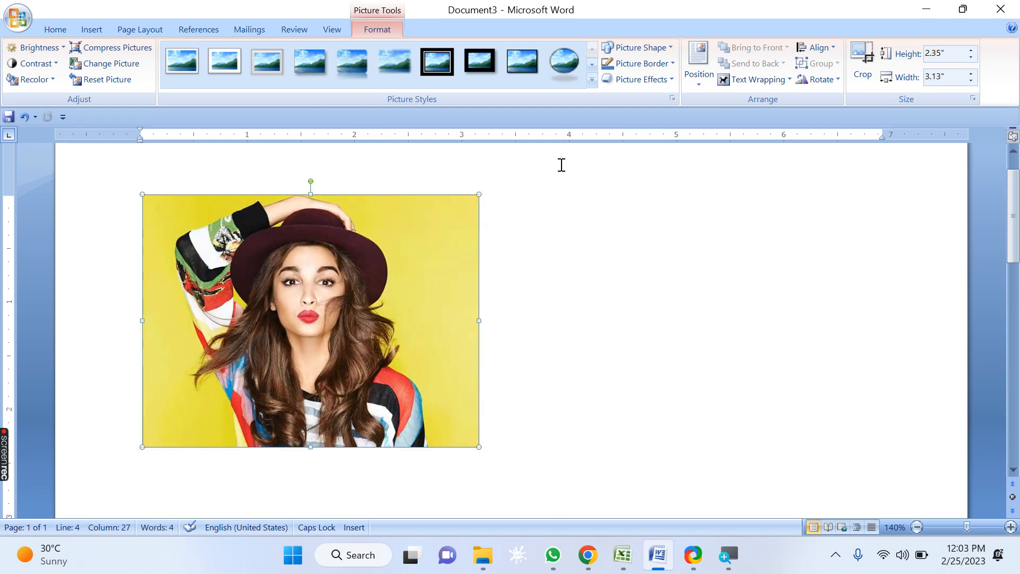
Step: Apply the Moderate Frame, White picture style, then the Compound Frame, Black style
click(591, 80)
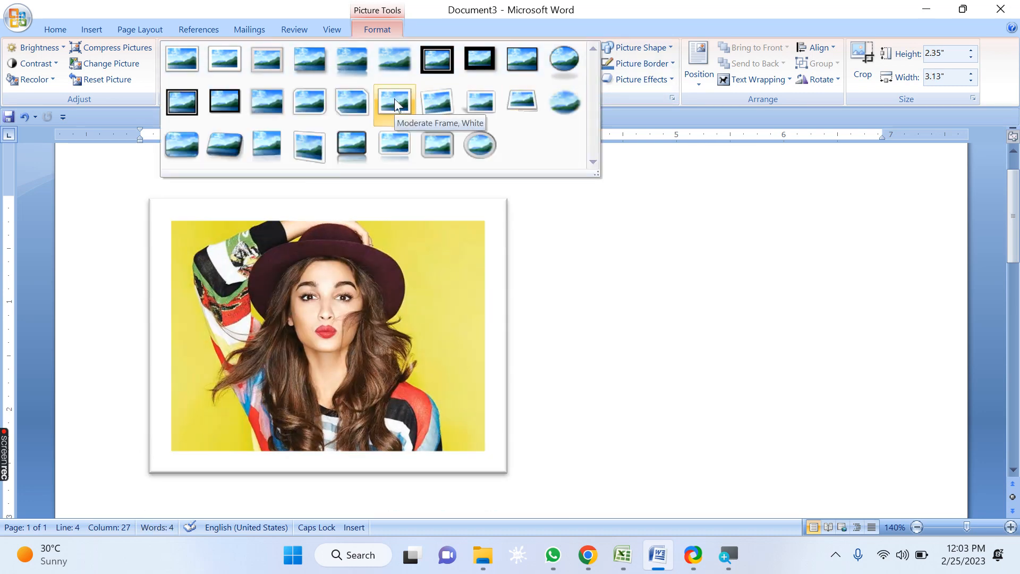
click(395, 102)
click(592, 80)
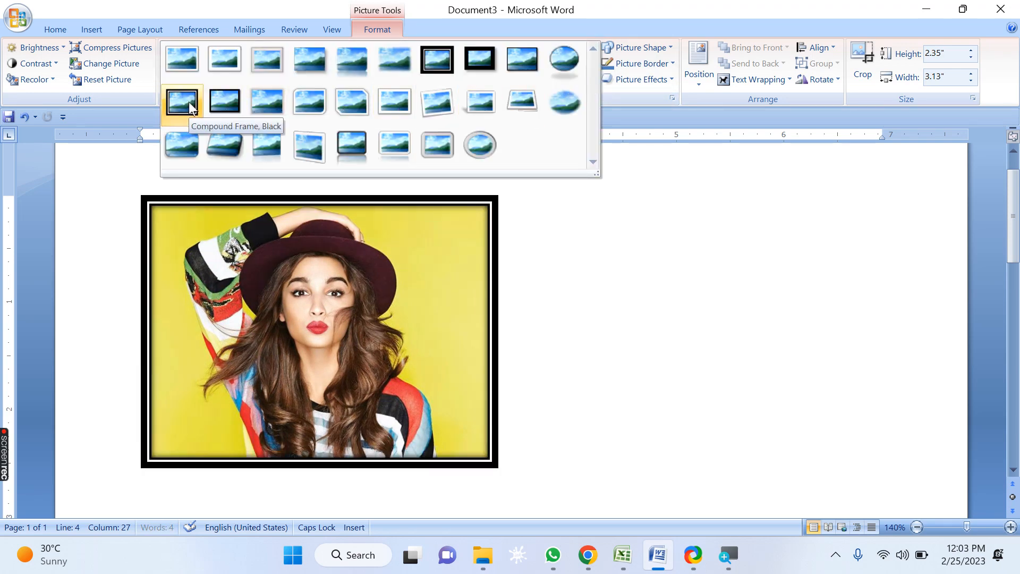
click(189, 102)
Step: Apply the metal oval picture style, then the black beveled oval style from the gallery
click(592, 79)
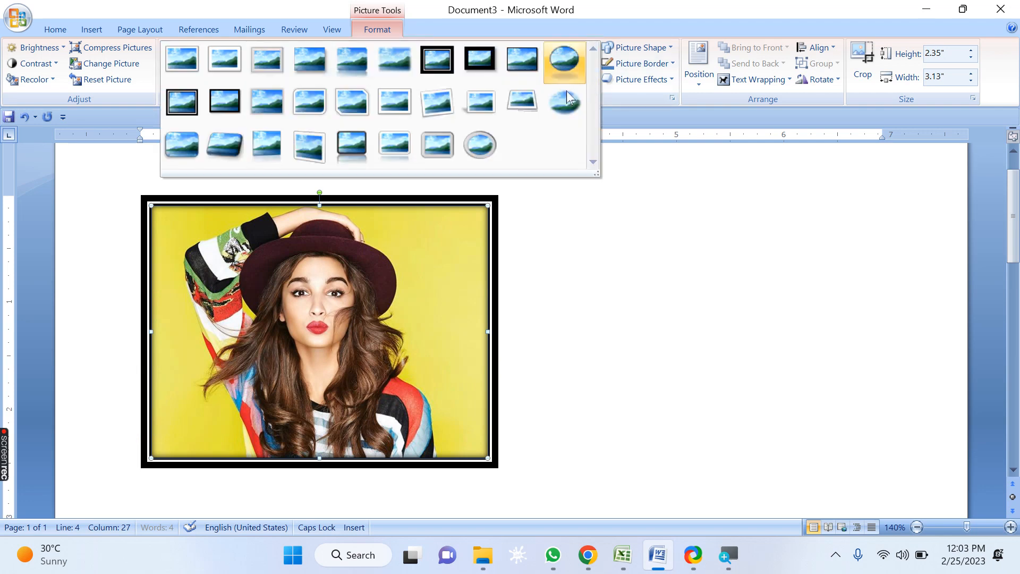
click(486, 145)
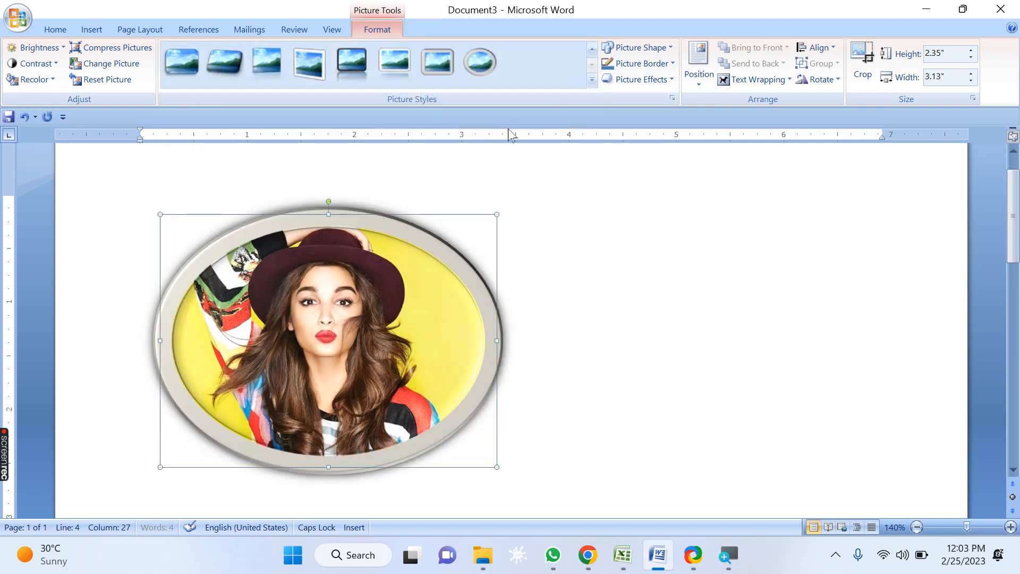
click(591, 81)
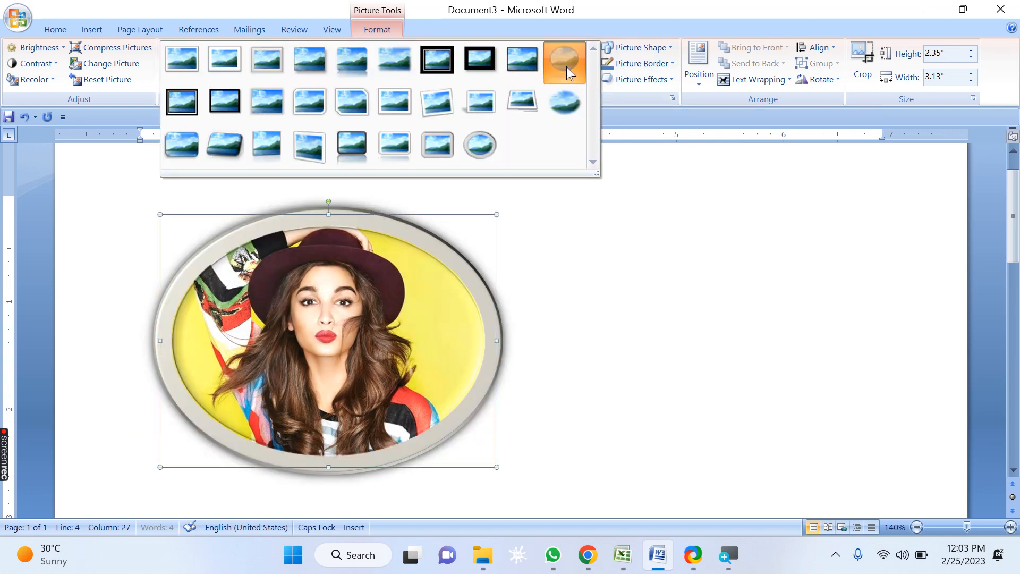
click(566, 67)
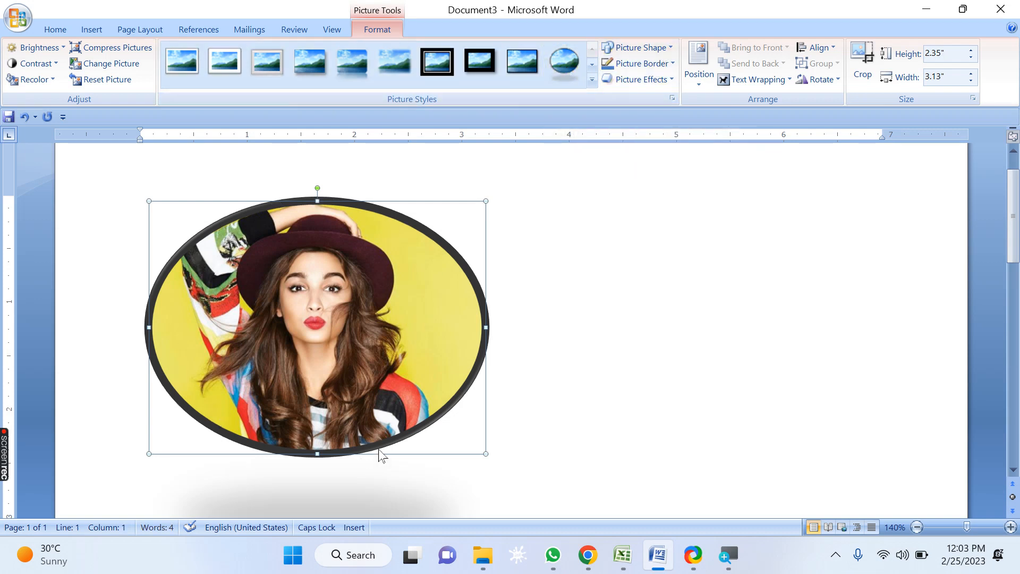
Step: Try the heart and then the smiley face picture shapes
click(668, 49)
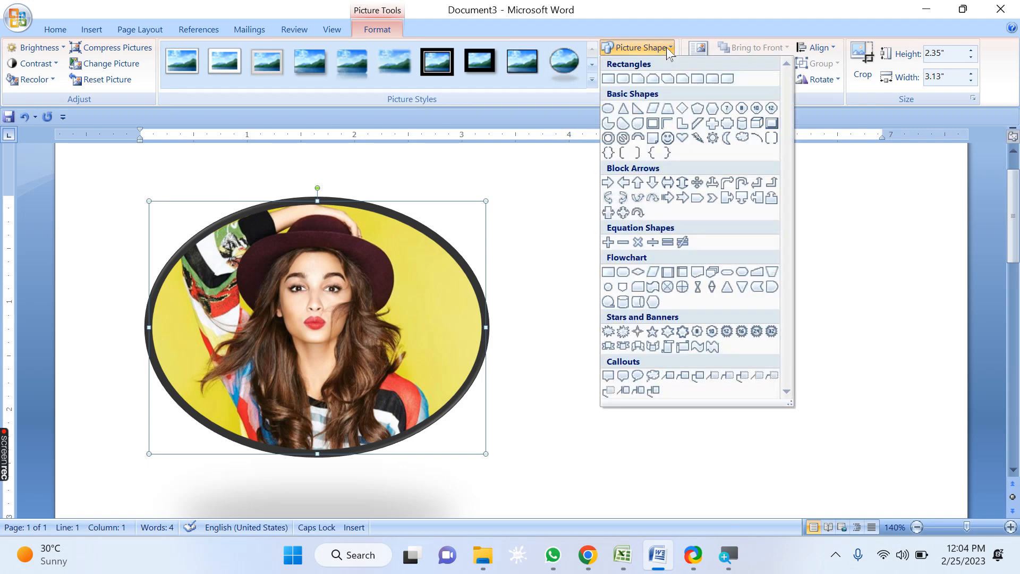
click(682, 139)
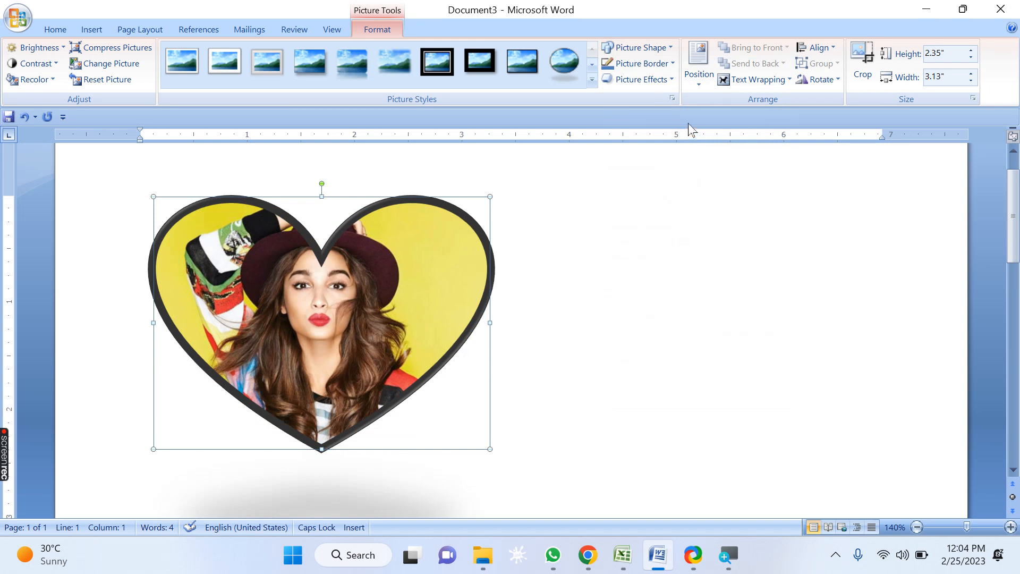
click(668, 49)
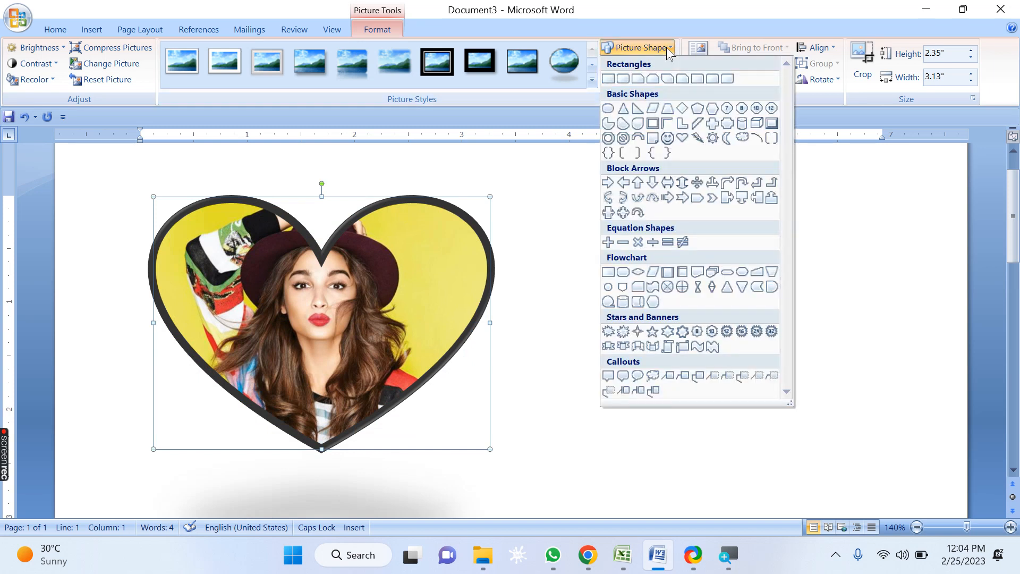
click(667, 139)
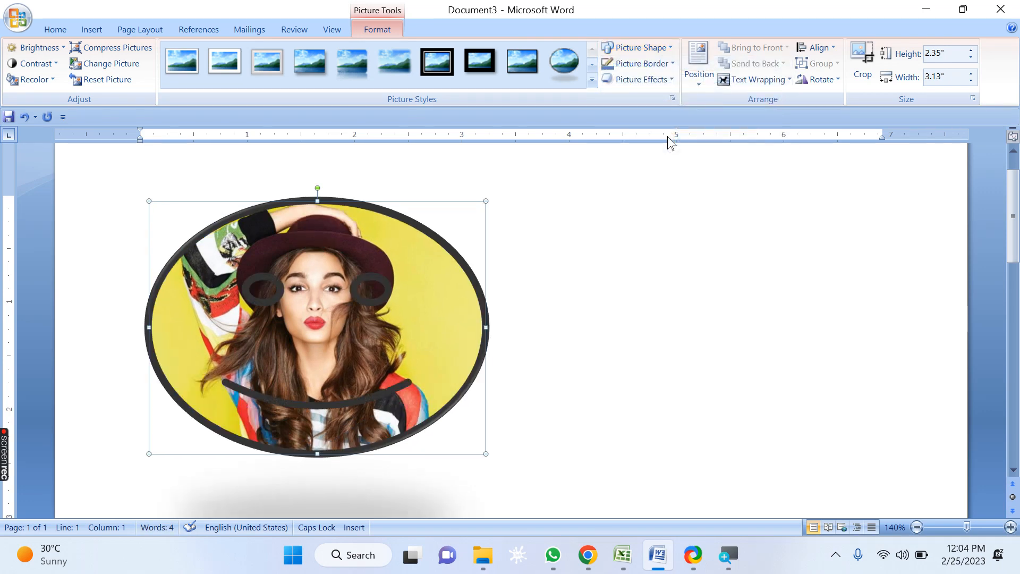
Step: Try the pie picture shape, then set the picture shape to a heart
click(671, 49)
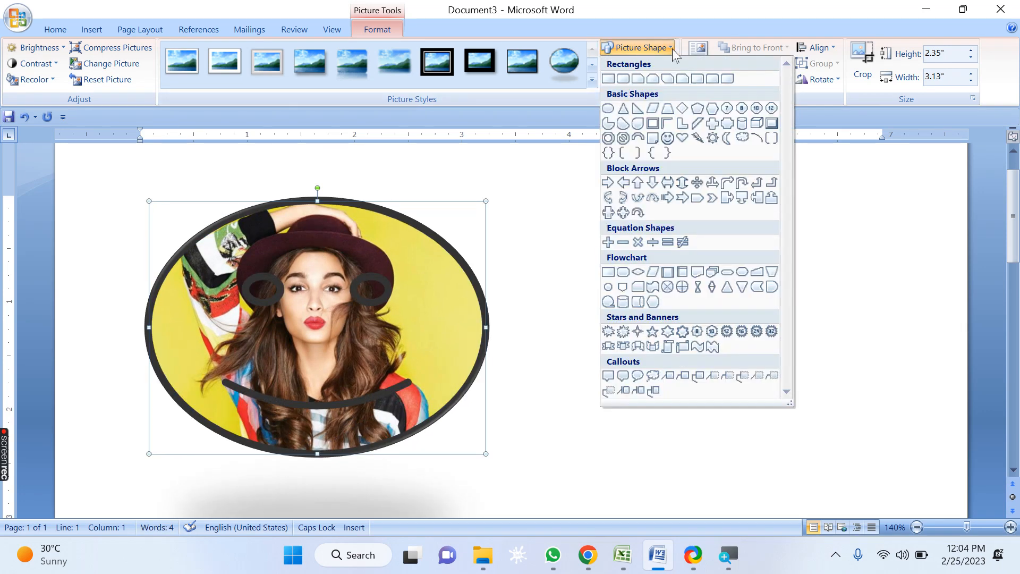
click(618, 125)
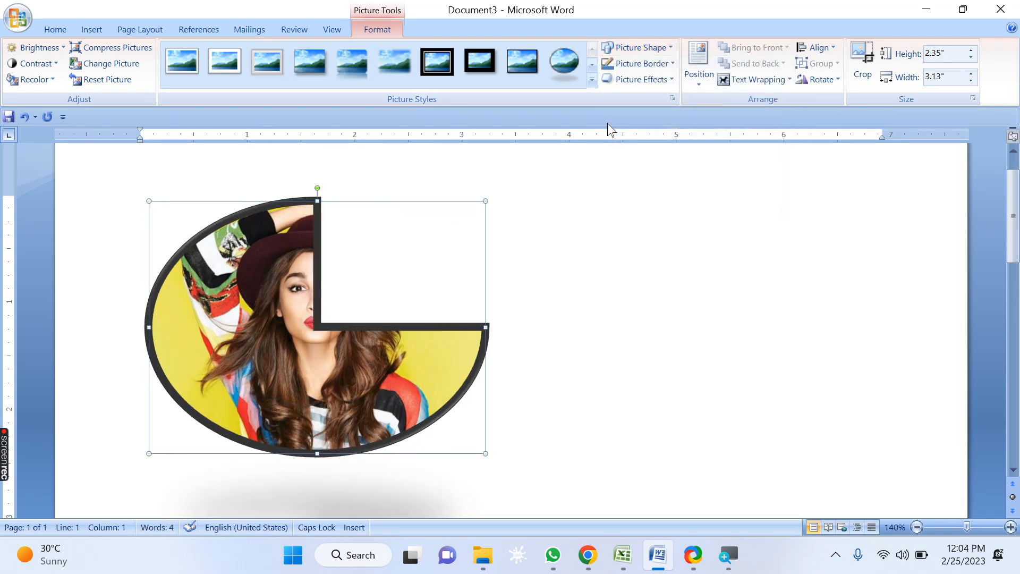
click(640, 47)
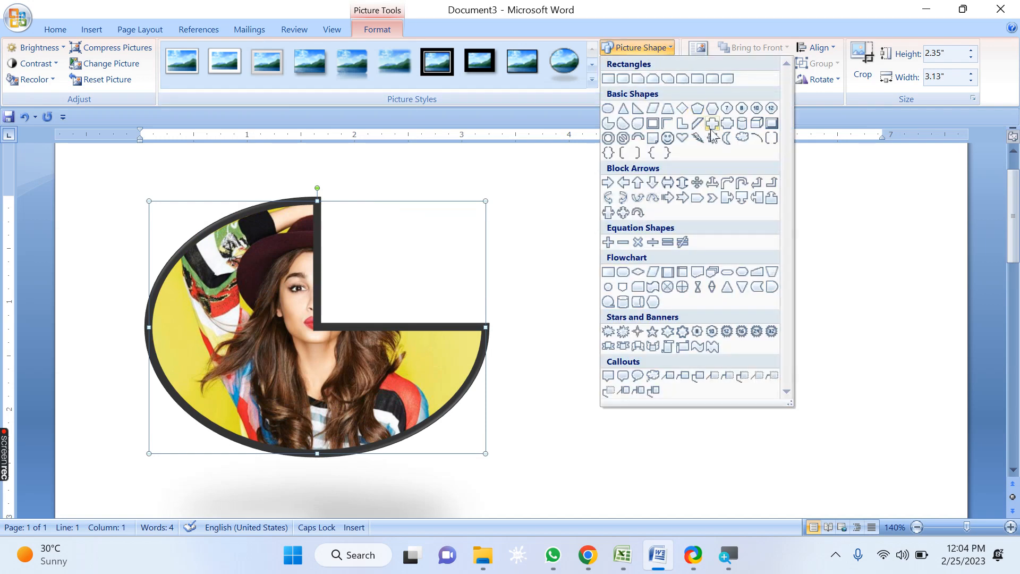
click(682, 139)
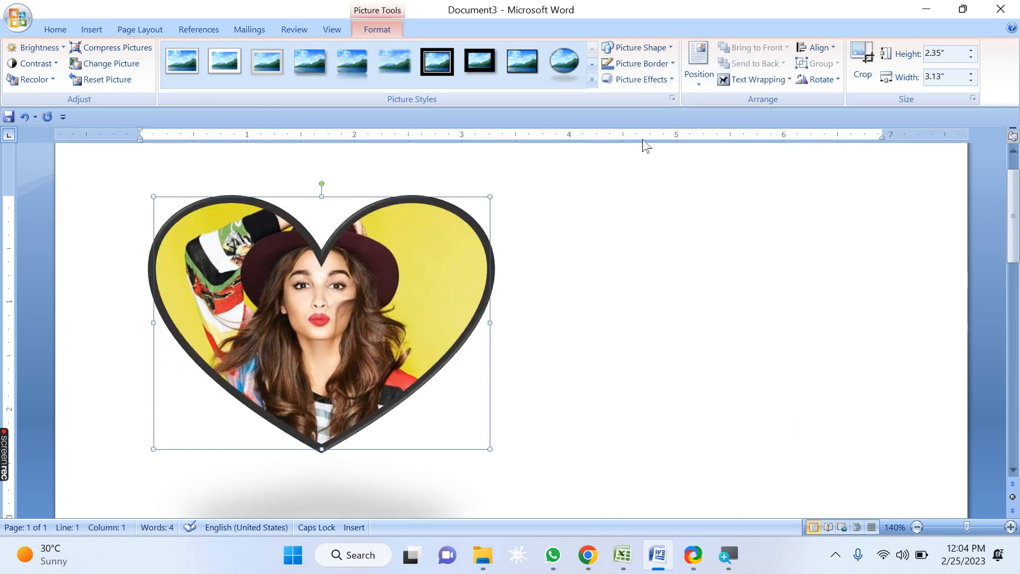
Step: Remove the picture's border outline
click(673, 64)
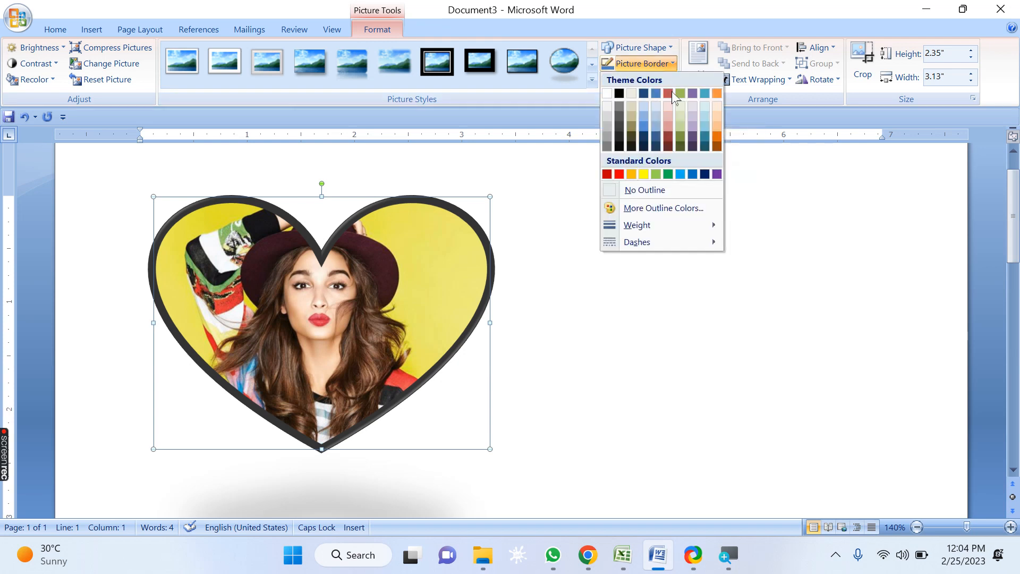
click(669, 190)
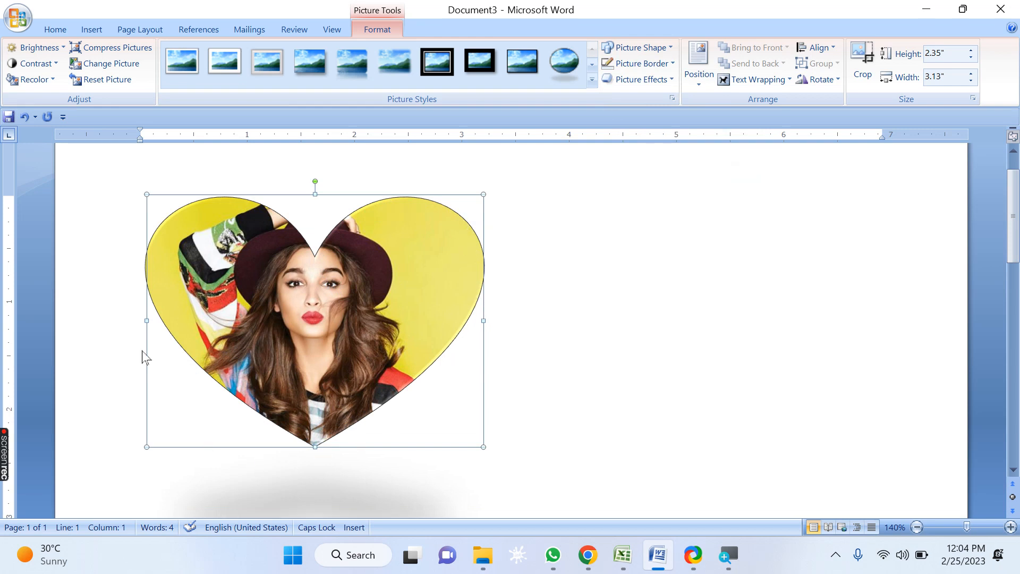
Step: Set the picture border weight to 4½ pt
click(643, 81)
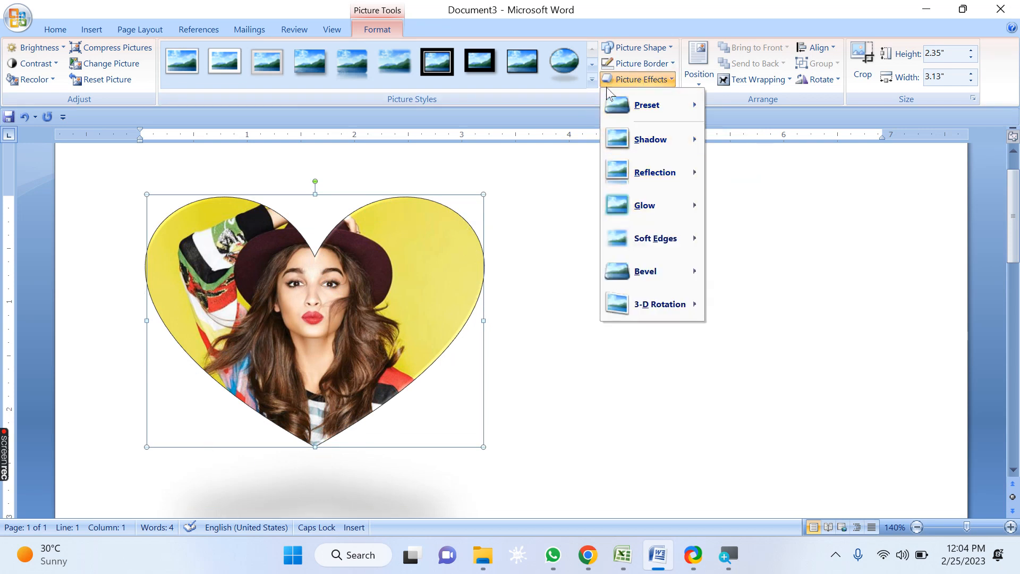
click(644, 63)
mouse_move(664, 230)
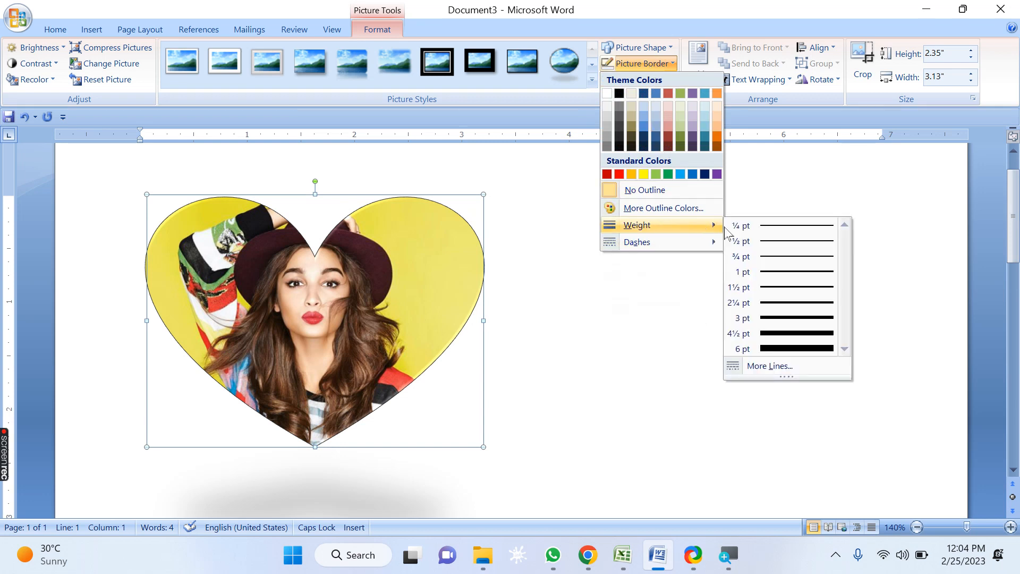
click(781, 333)
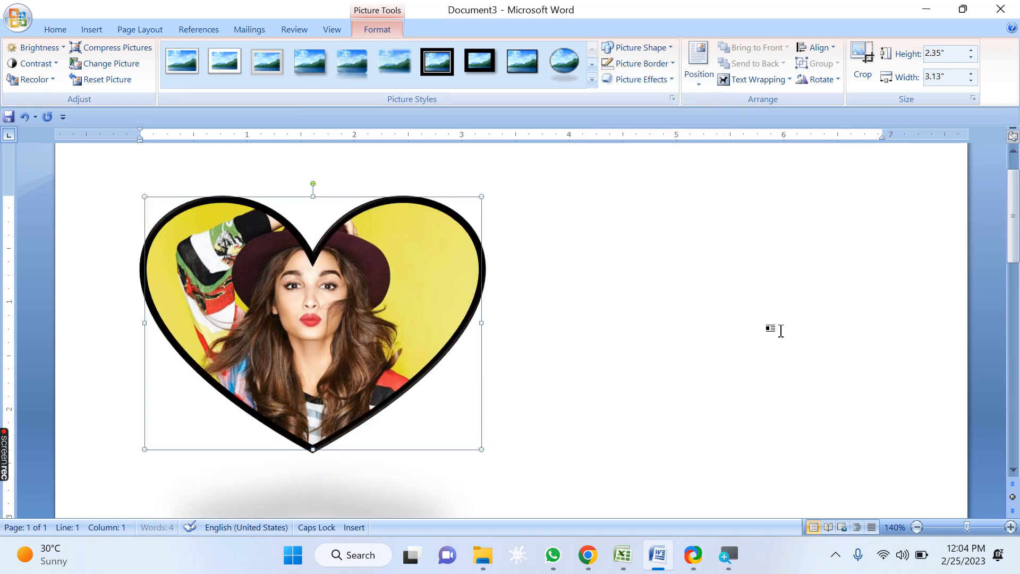
Step: Change the picture border colour to red and its dash type to round dots
click(660, 64)
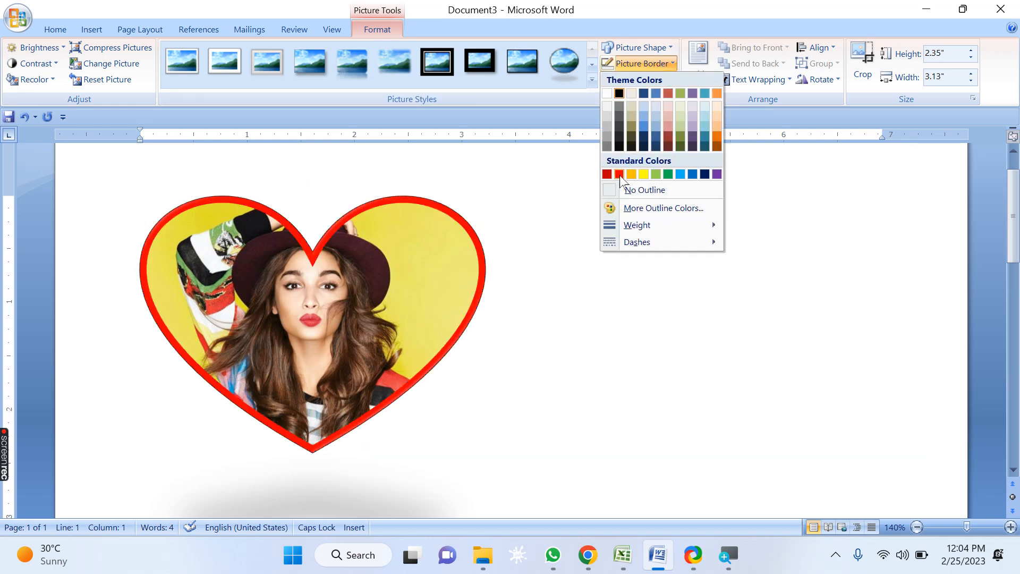
click(619, 175)
click(664, 66)
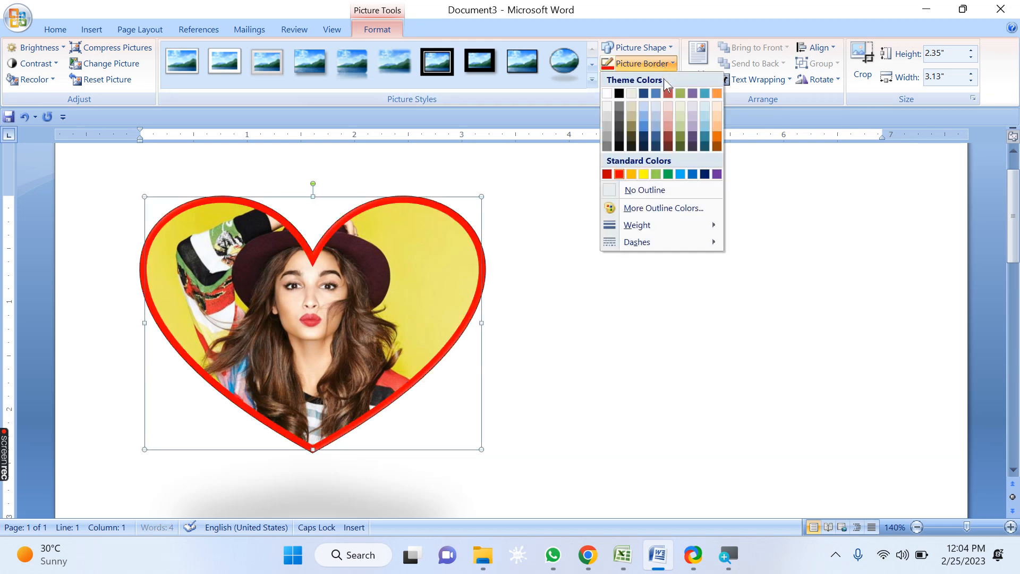
mouse_move(665, 247)
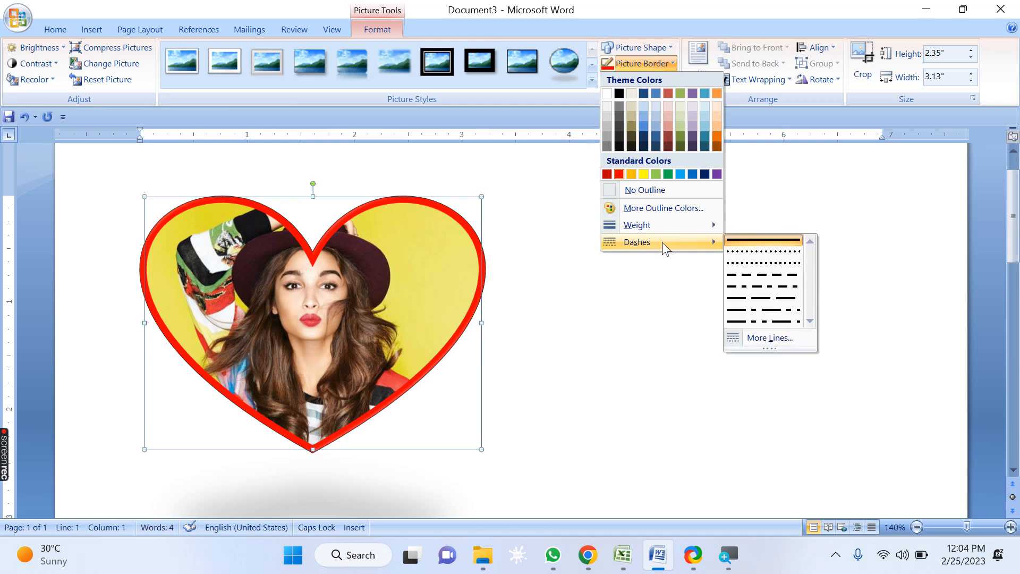
click(748, 264)
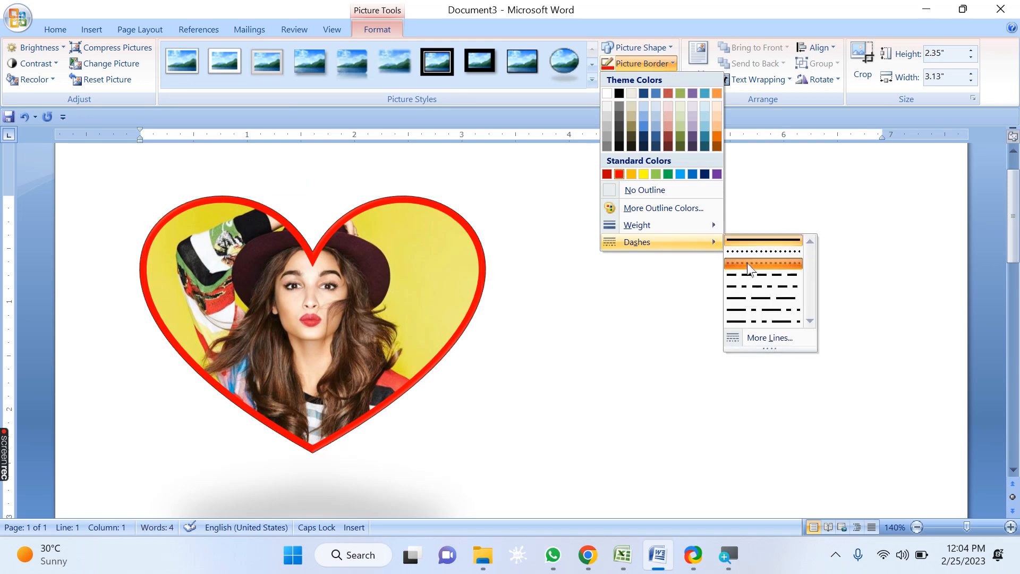
Step: Set the picture border weight to 1 pt
click(653, 64)
mouse_move(712, 225)
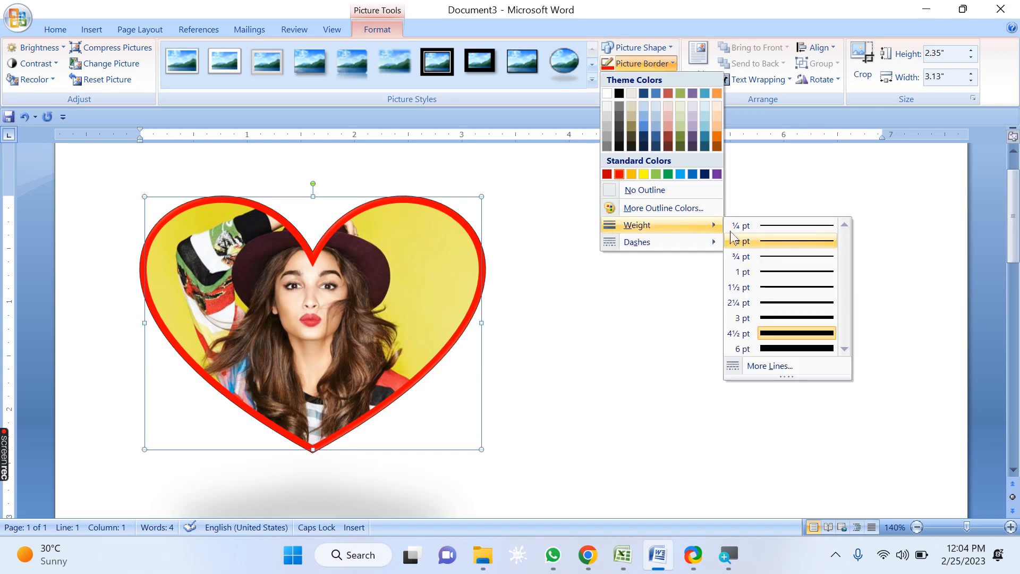
mouse_move(707, 242)
click(766, 278)
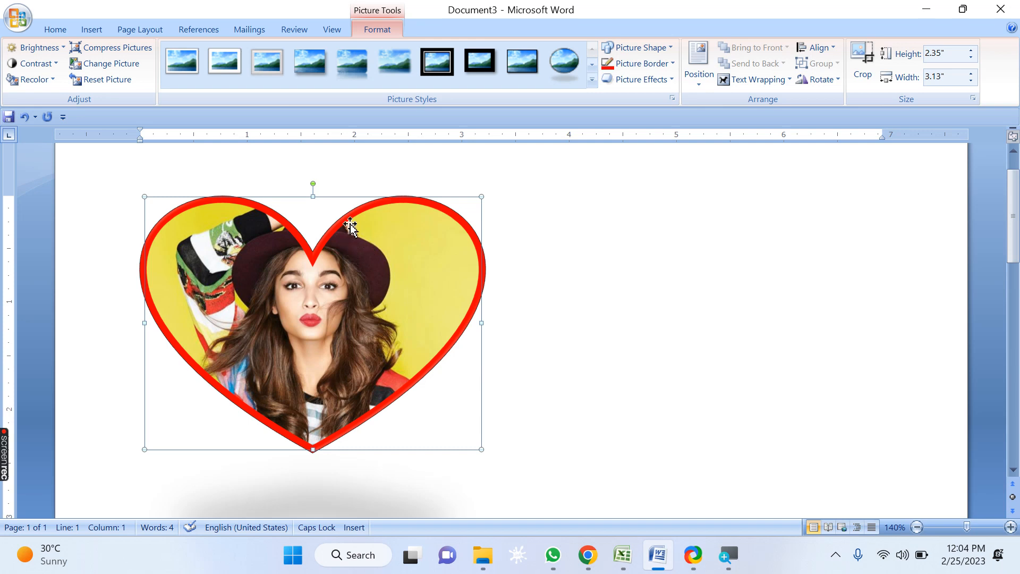
Step: Apply a white frame picture style from the expanded style gallery
click(592, 80)
click(395, 100)
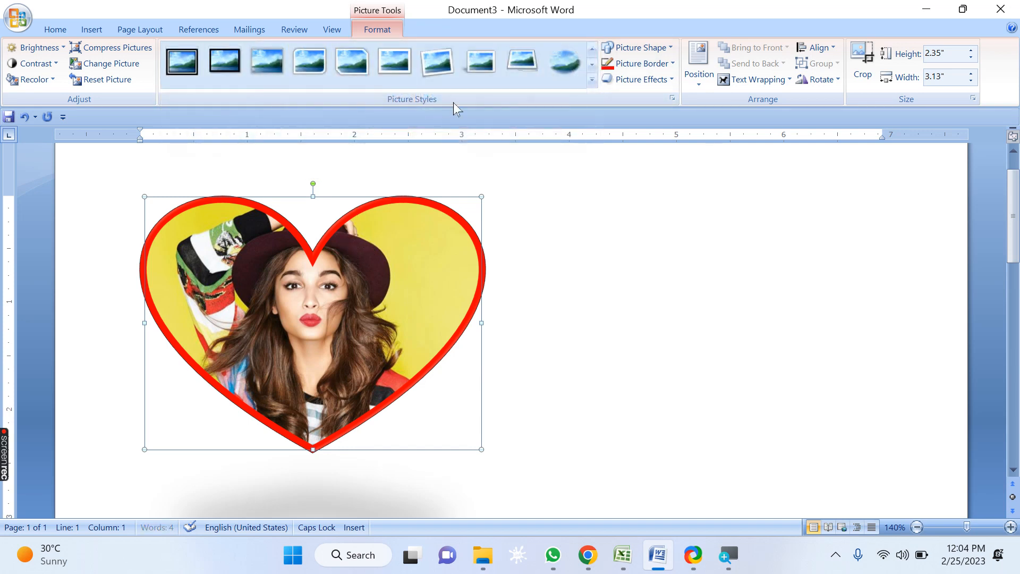
Step: Set the picture border's dash type to round dots
click(651, 63)
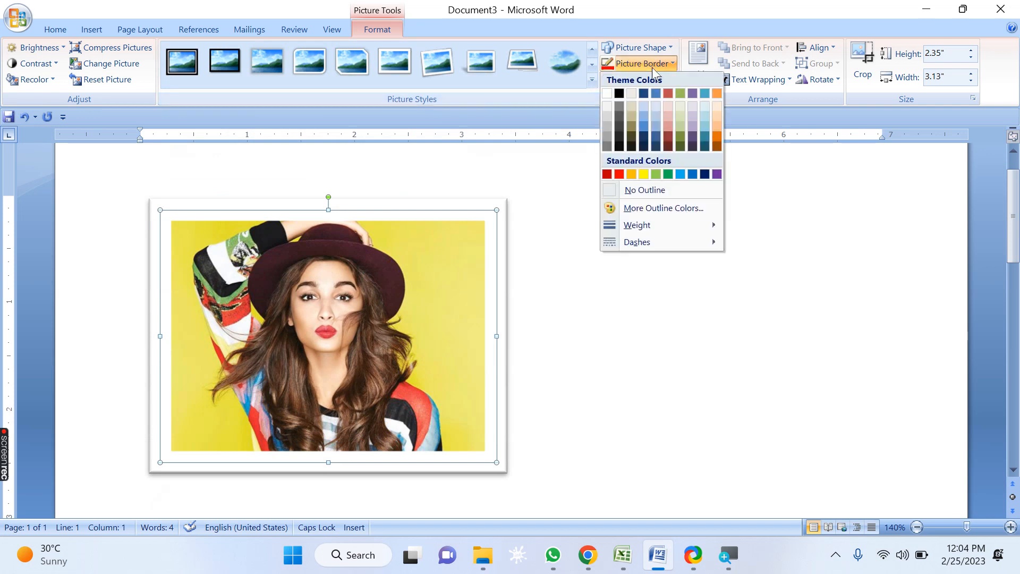
mouse_move(649, 242)
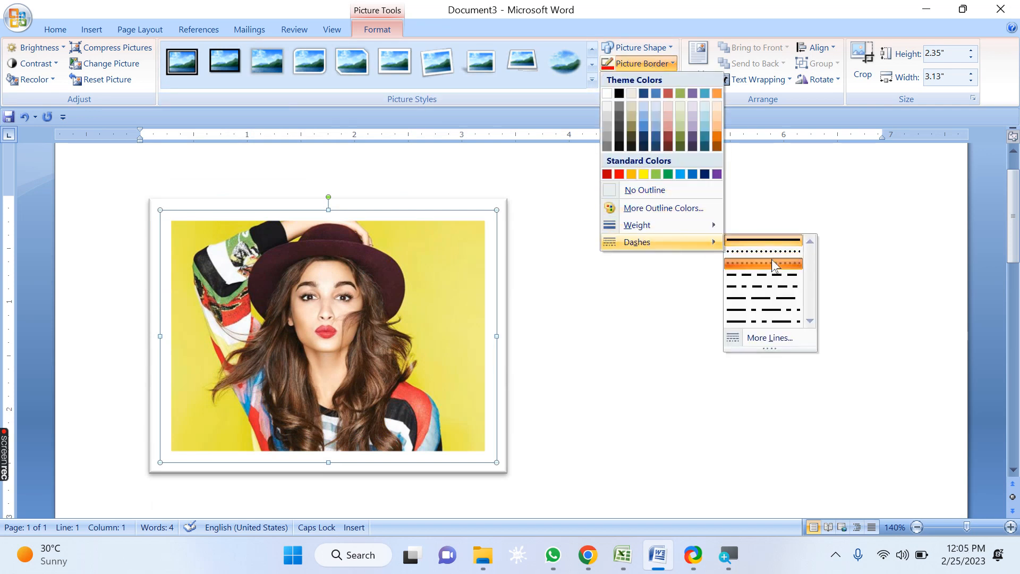
click(774, 266)
Step: Browse the Bevel options under Picture Effects
click(655, 80)
mouse_move(656, 270)
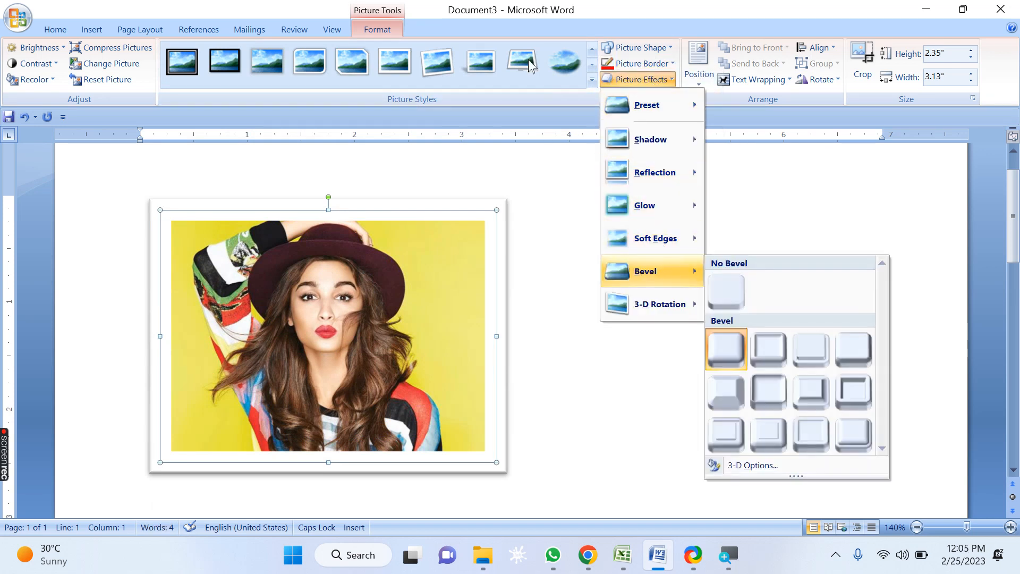
click(502, 22)
Step: Draw a heart shape about 1.91 by 2.65 inches to the right of the picture
click(90, 30)
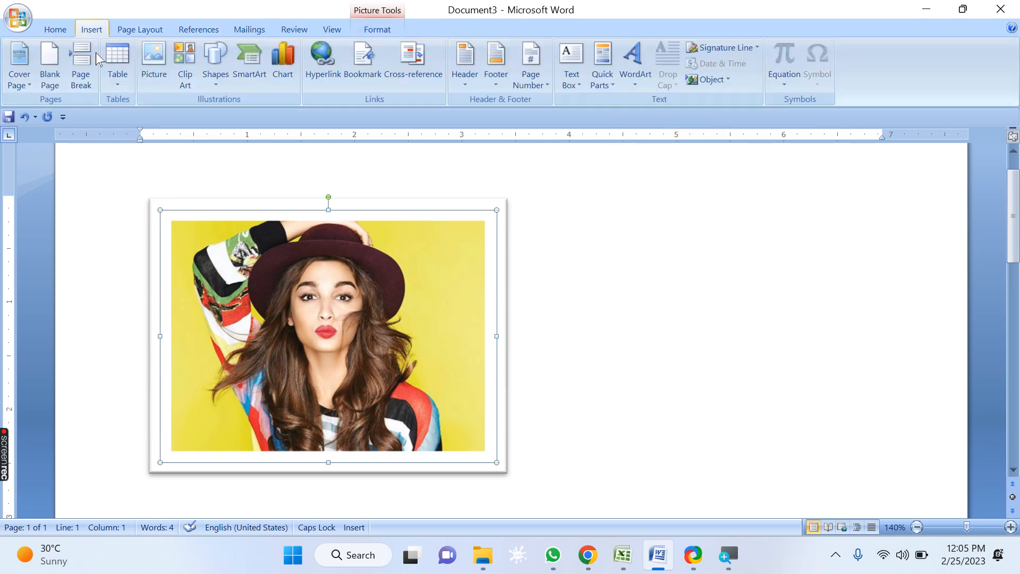
click(215, 80)
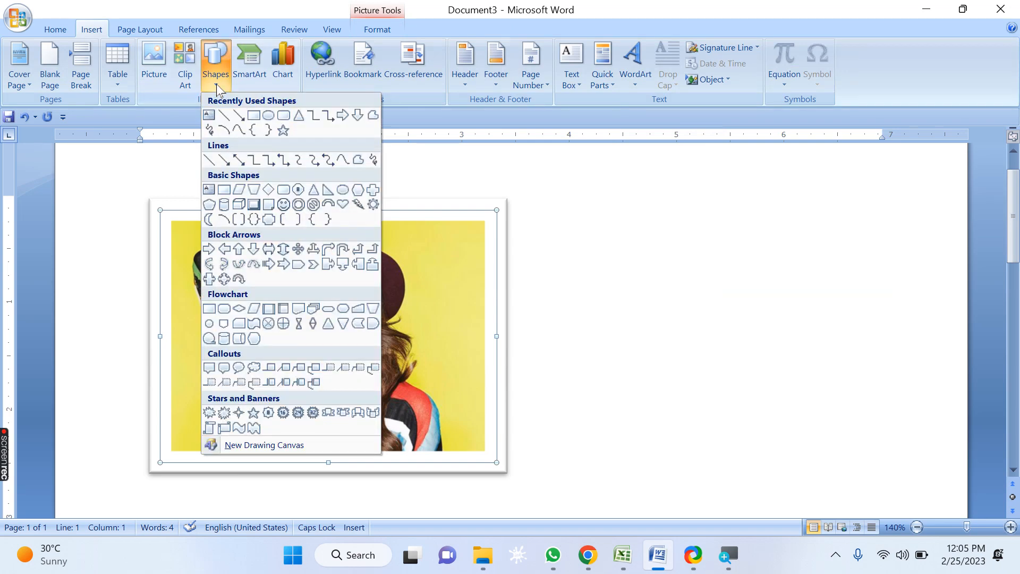
click(345, 207)
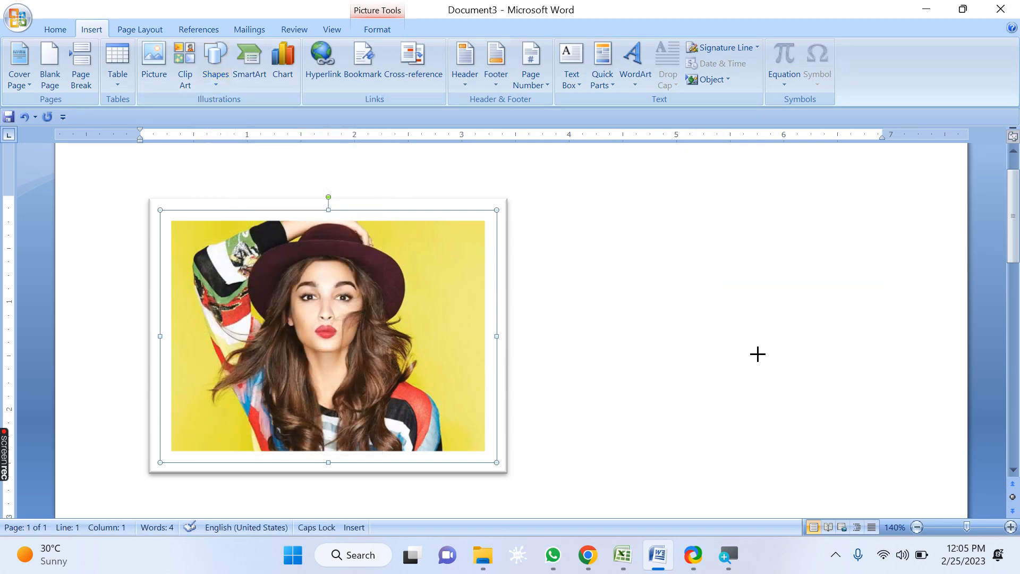
drag(898, 421, 906, 432)
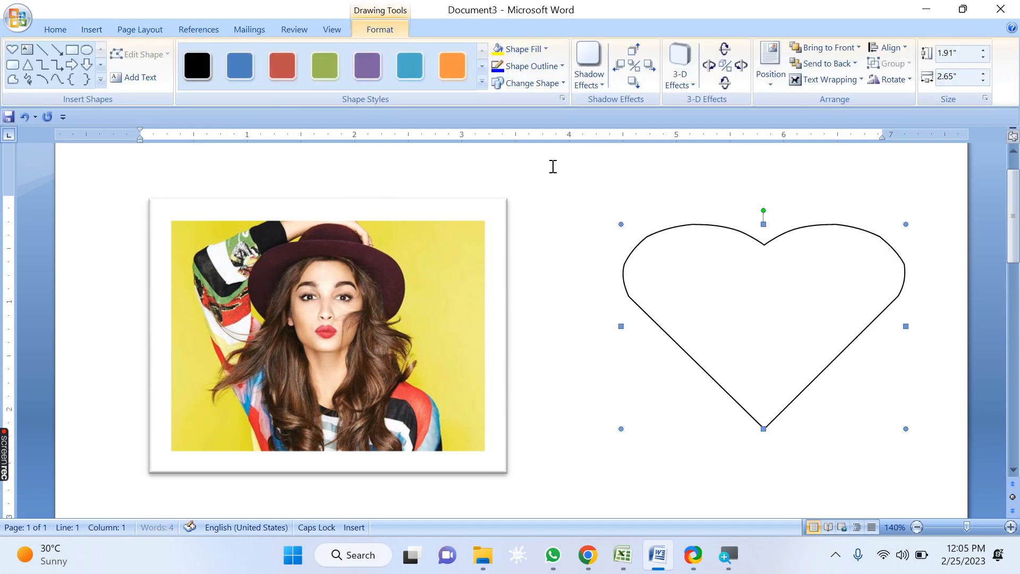
Step: Set the heart shape's outline to a dashed line
click(526, 66)
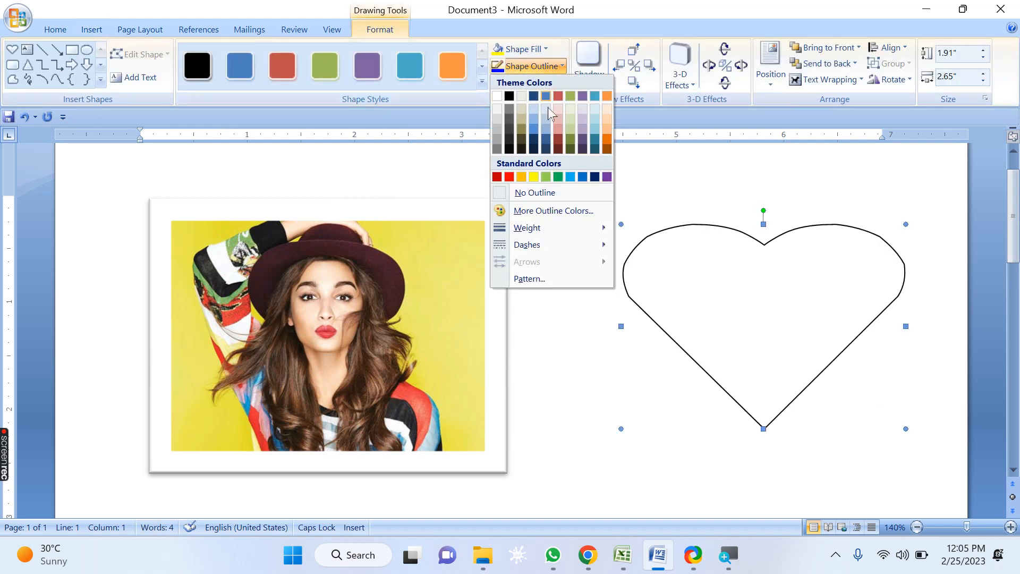
mouse_move(555, 232)
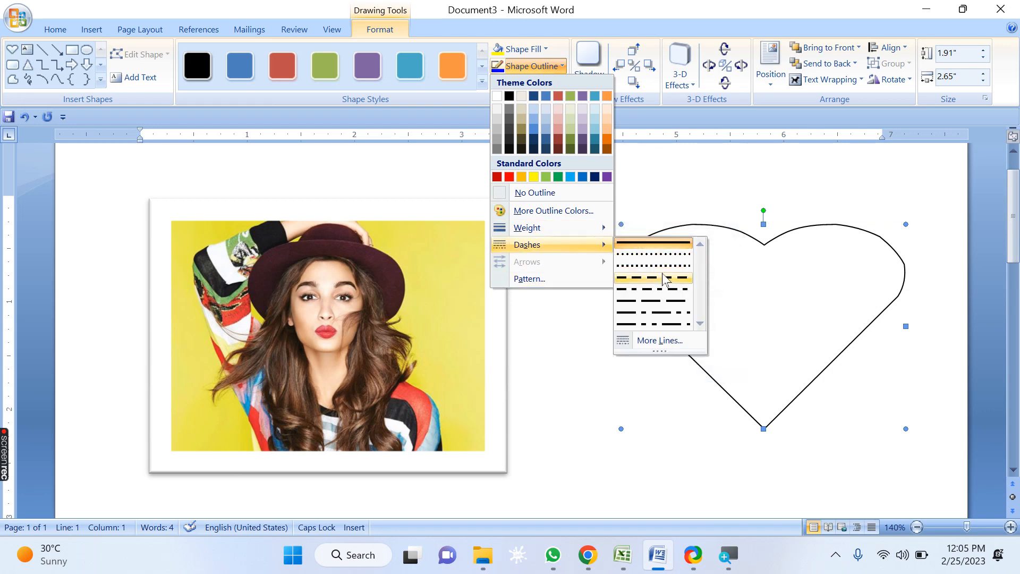
click(665, 277)
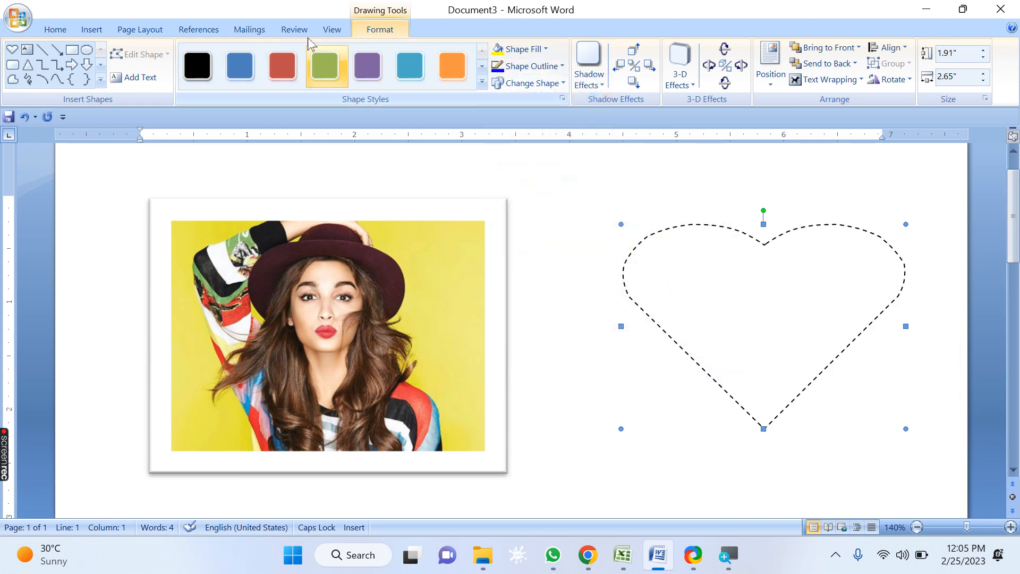
Step: Apply the rounded diagonal corner, white picture style to the picture
click(309, 291)
click(369, 33)
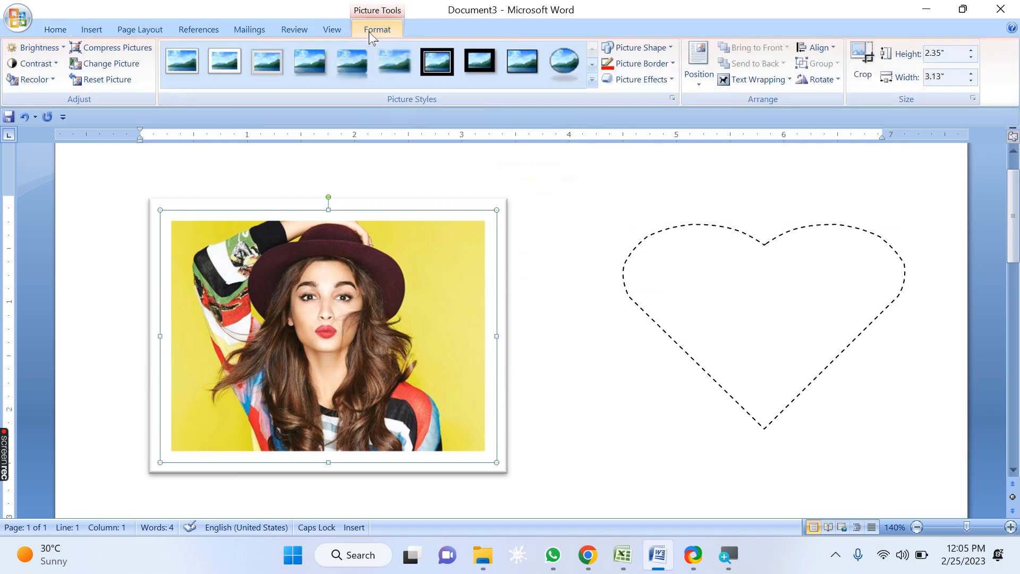
click(594, 92)
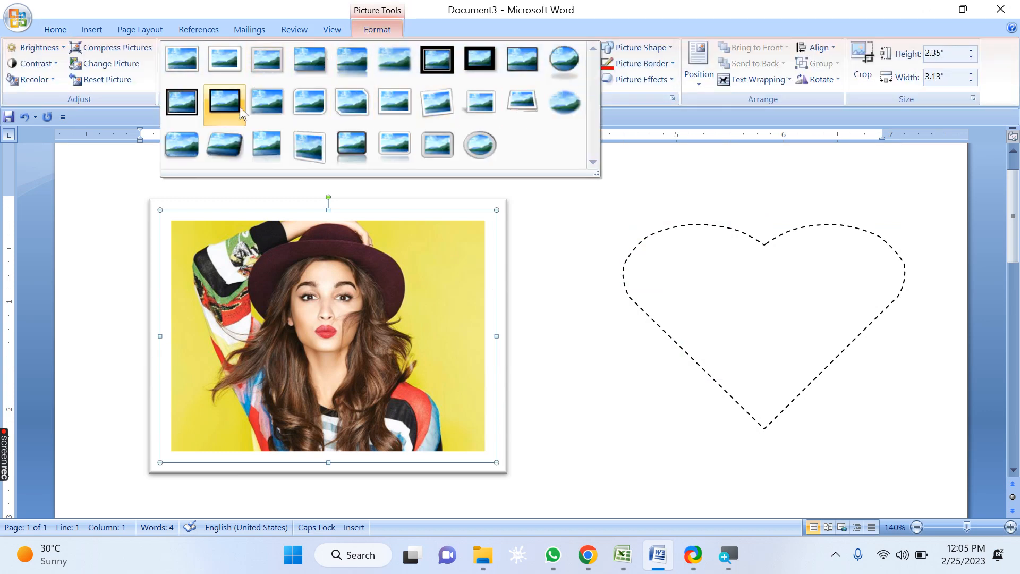
click(310, 102)
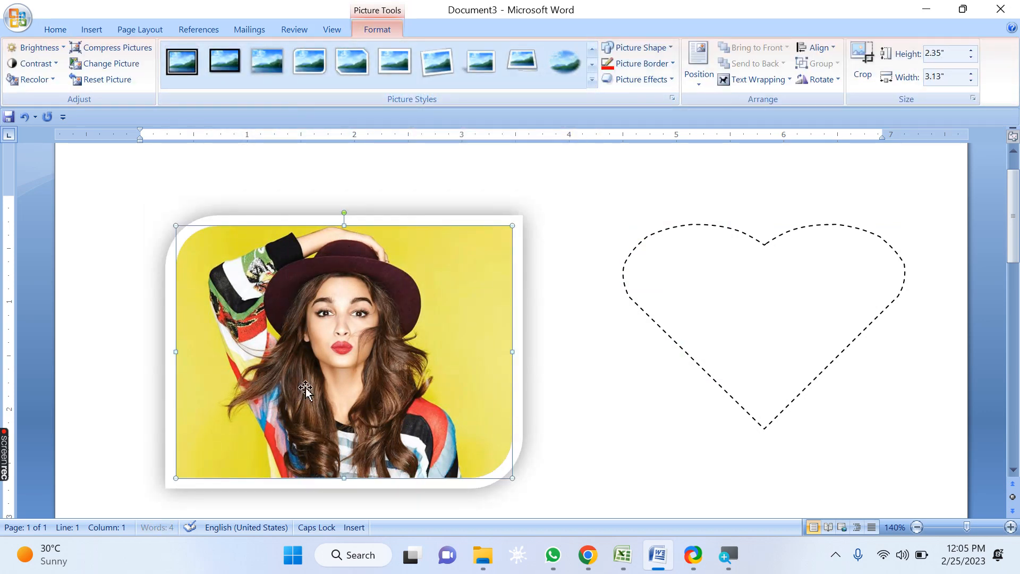
Step: Change the heart shape's outline dash type to round dots
click(708, 279)
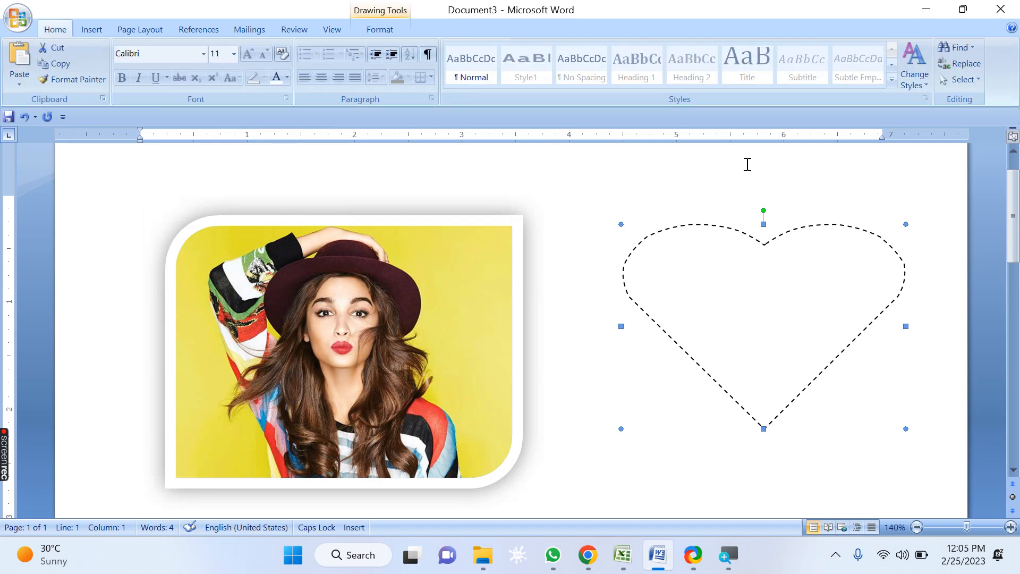
click(380, 29)
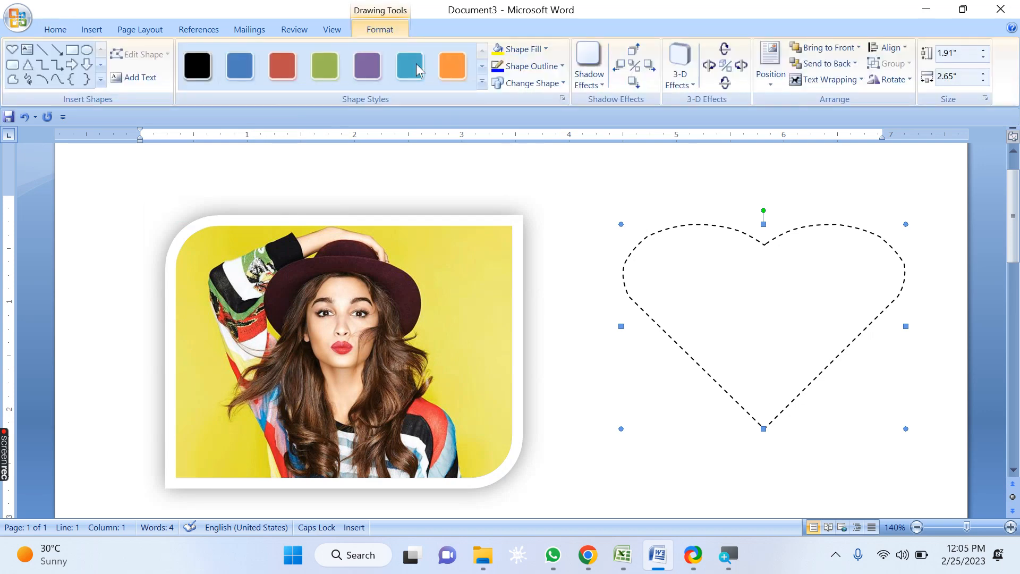
click(540, 68)
mouse_move(555, 246)
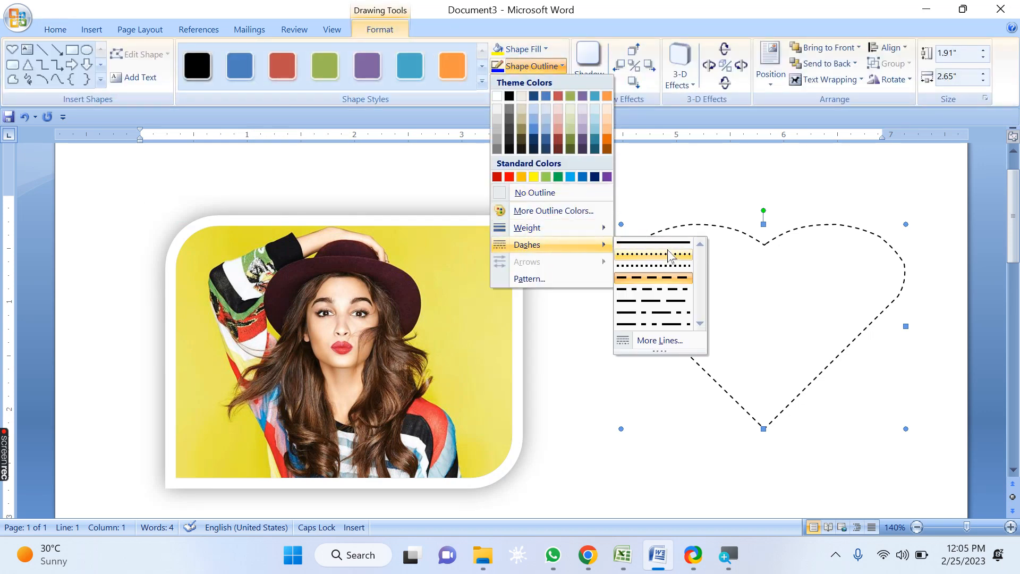
click(668, 266)
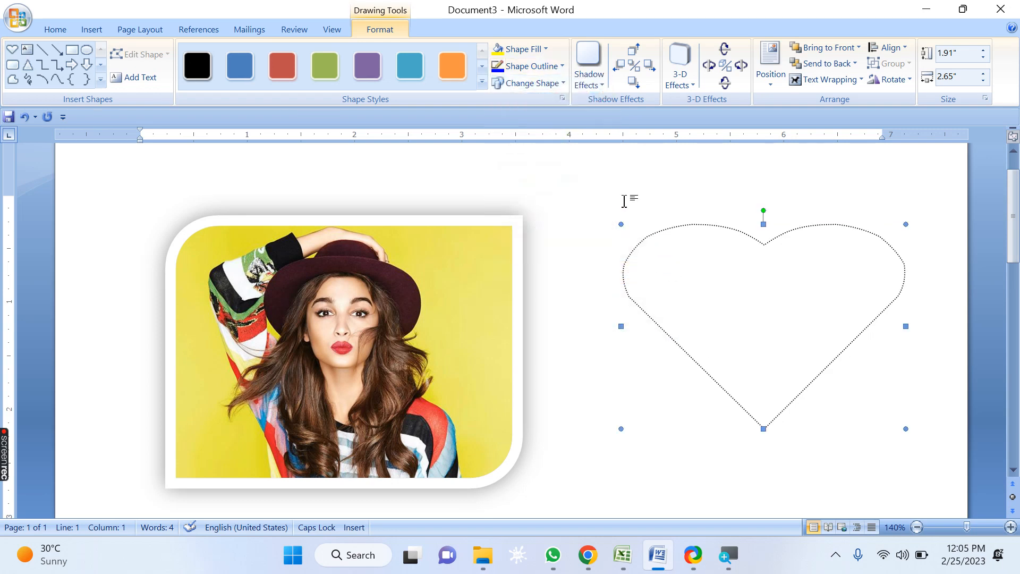
click(549, 66)
mouse_move(543, 249)
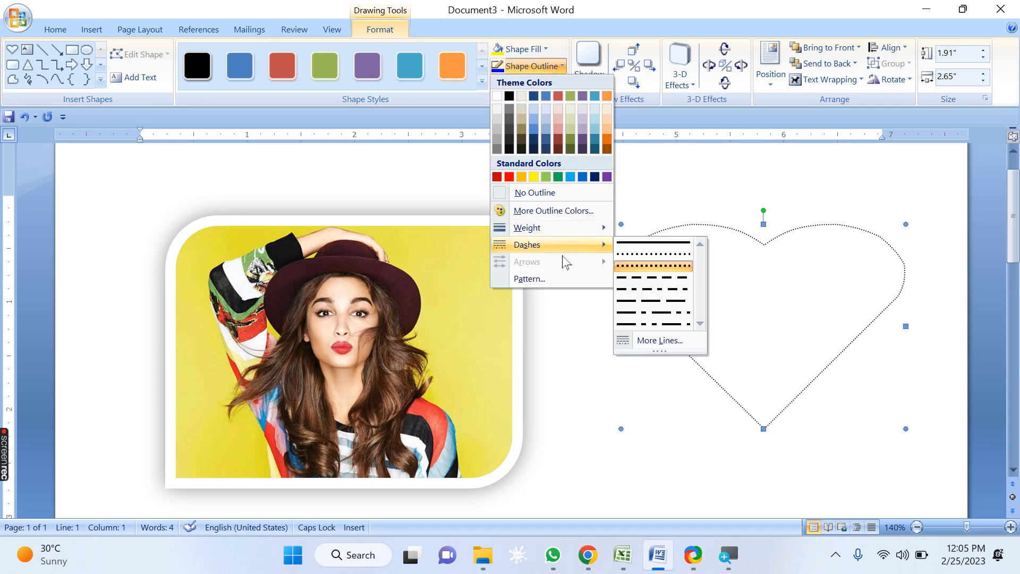
click(770, 310)
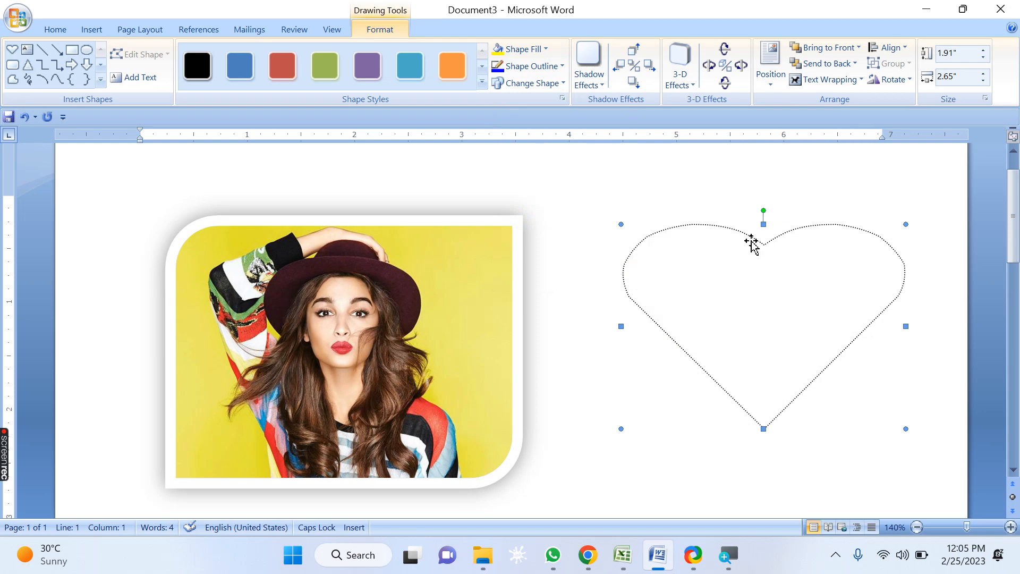
Step: Delete the heart shape and then the picture
key(Delete)
drag(393, 291, 572, 291)
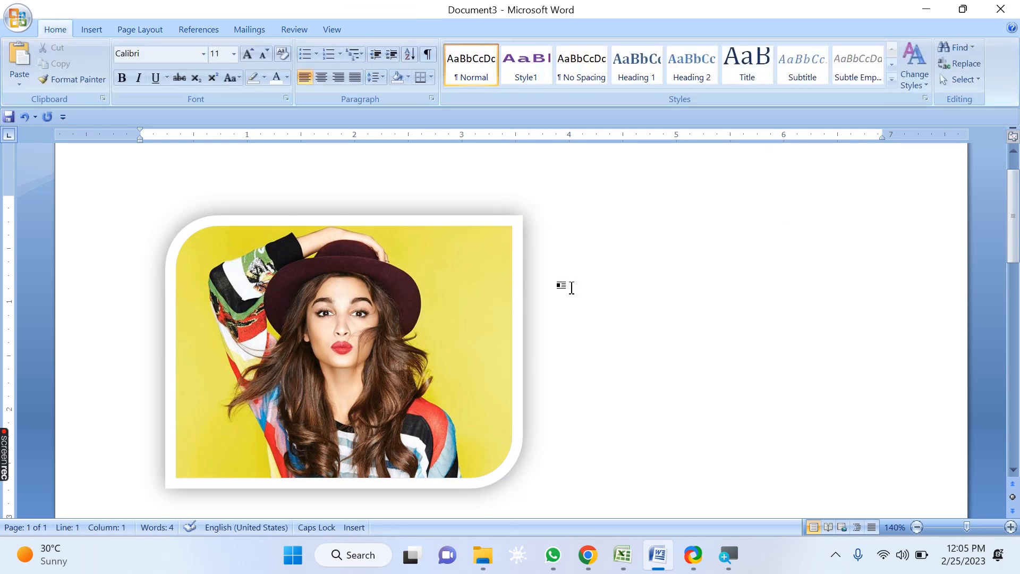
key(Delete)
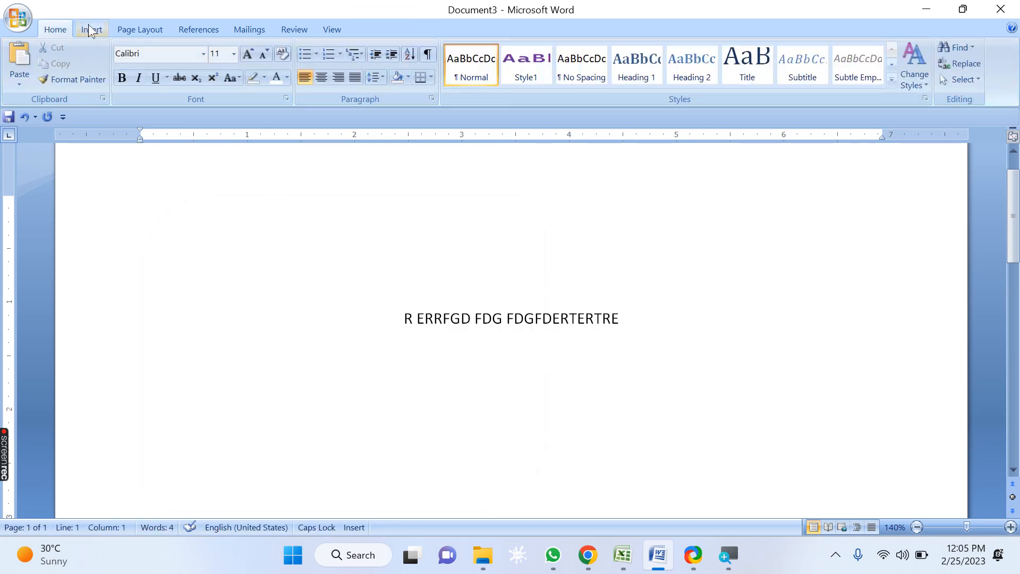
Step: Insert the picture alia.jpg from the ALIA folder
click(91, 29)
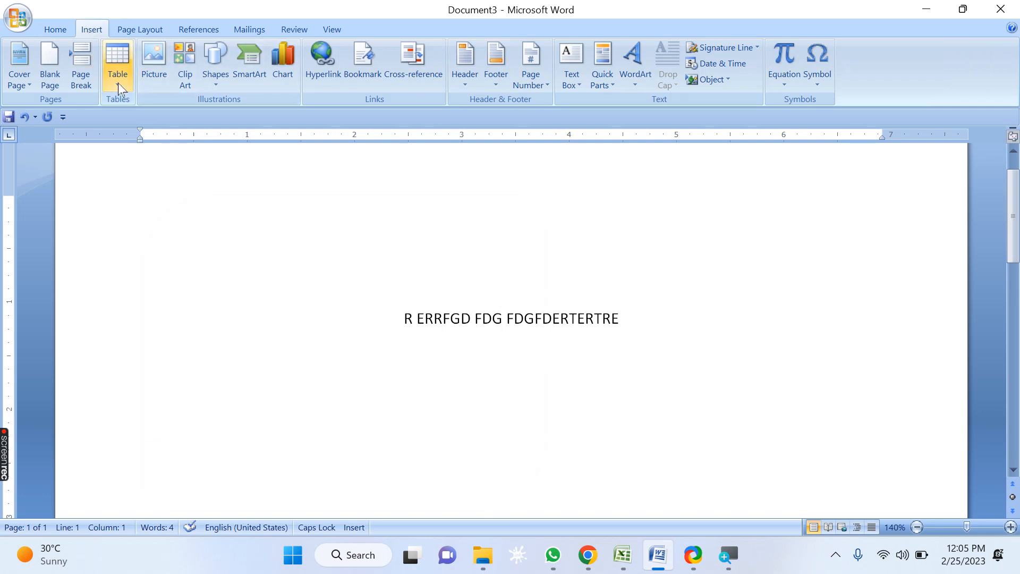
click(153, 63)
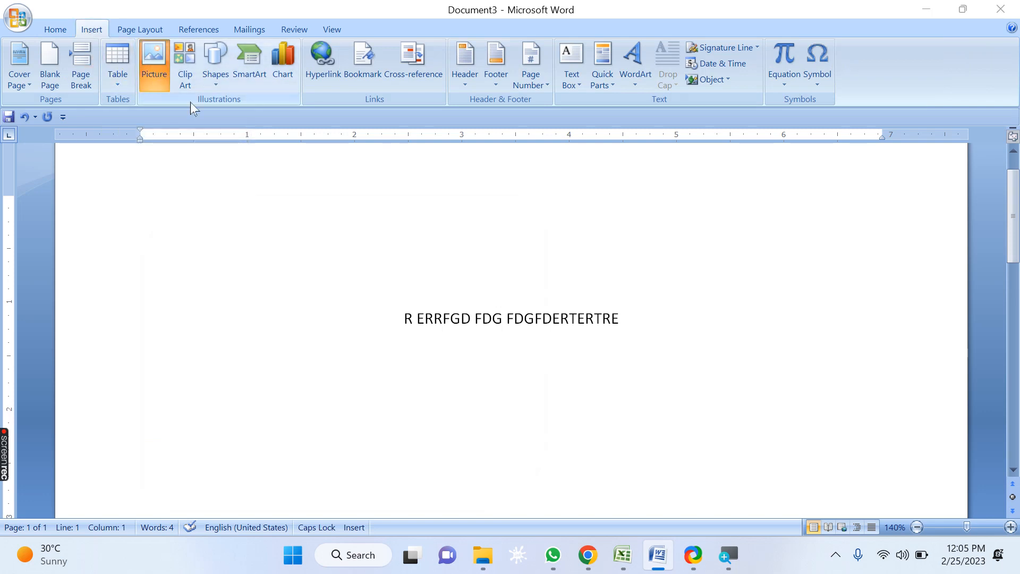
click(447, 207)
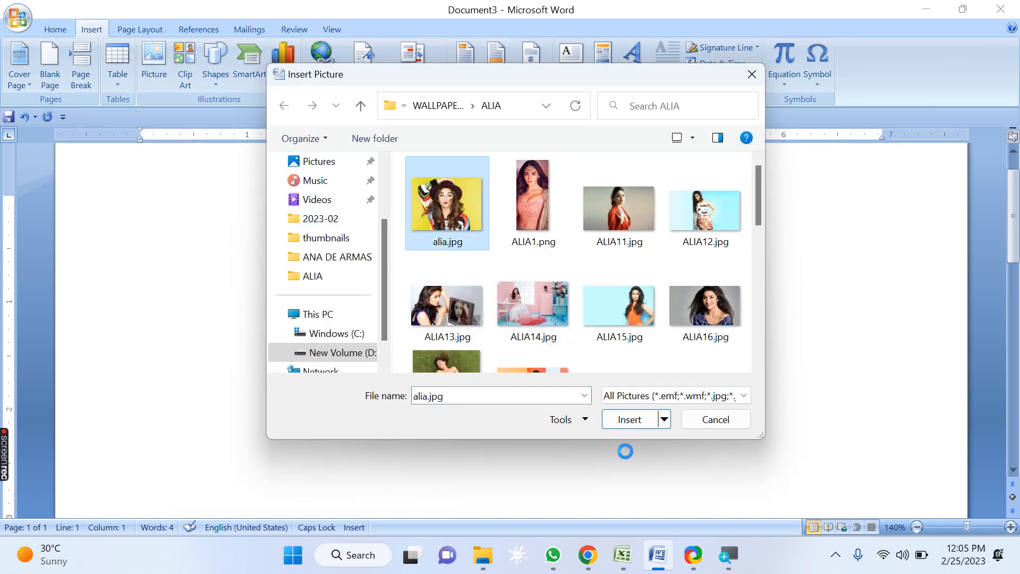
click(632, 420)
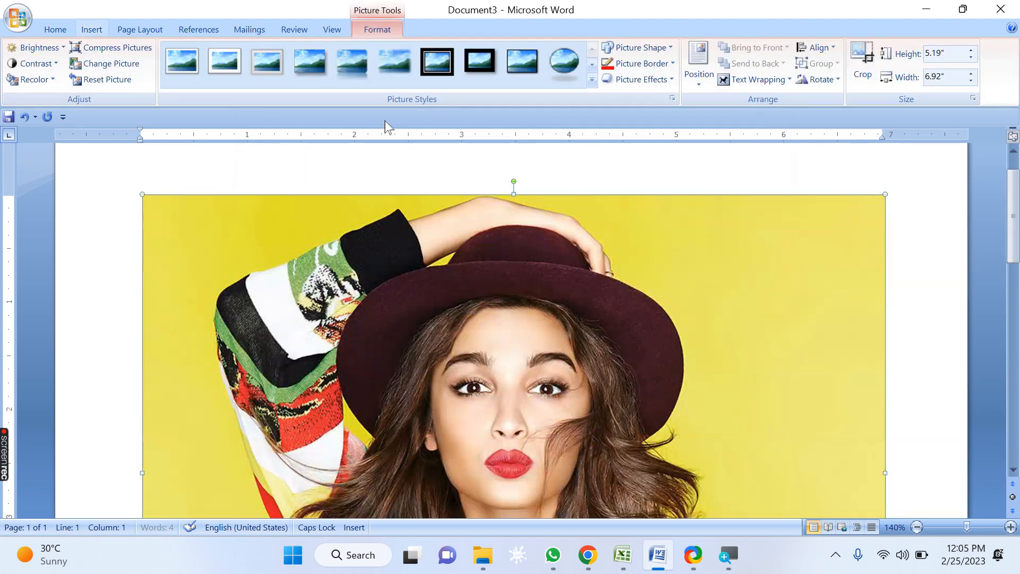
click(595, 83)
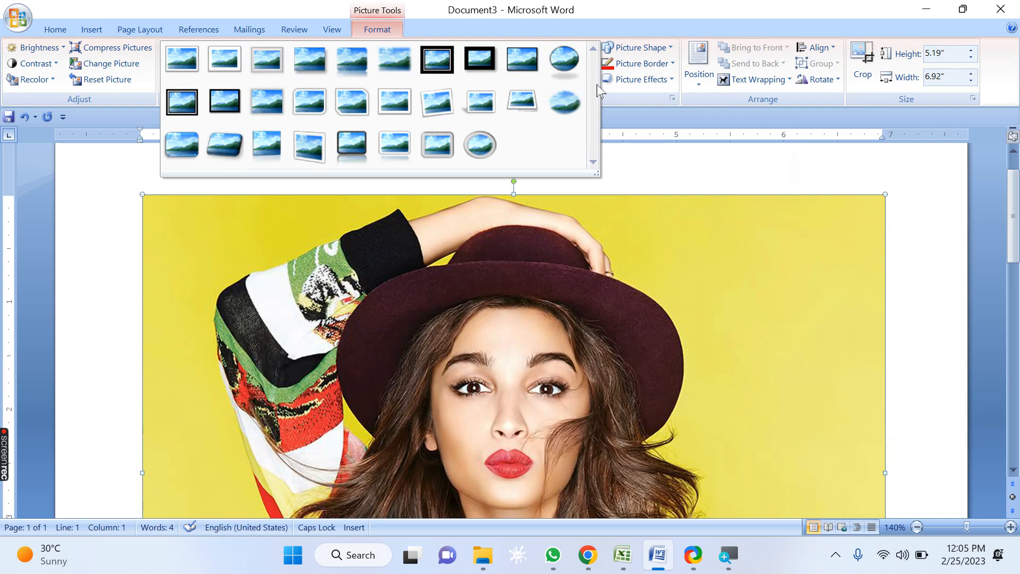
click(459, 15)
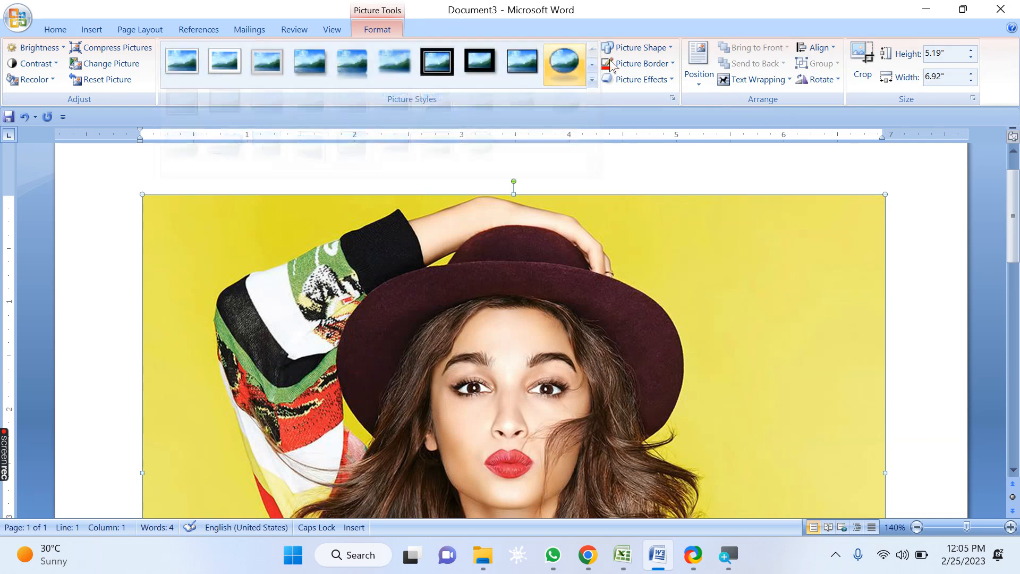
click(612, 64)
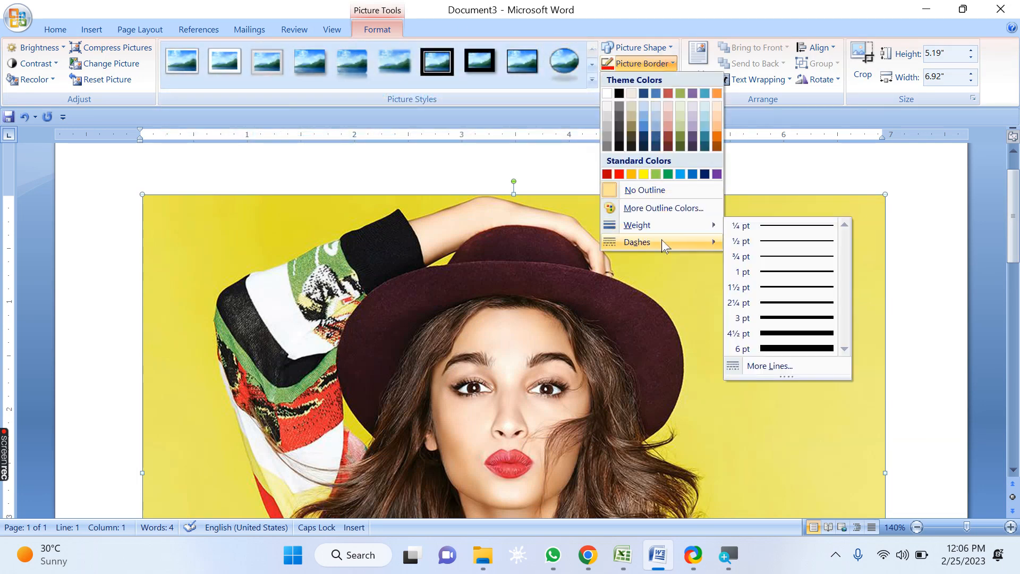
click(673, 12)
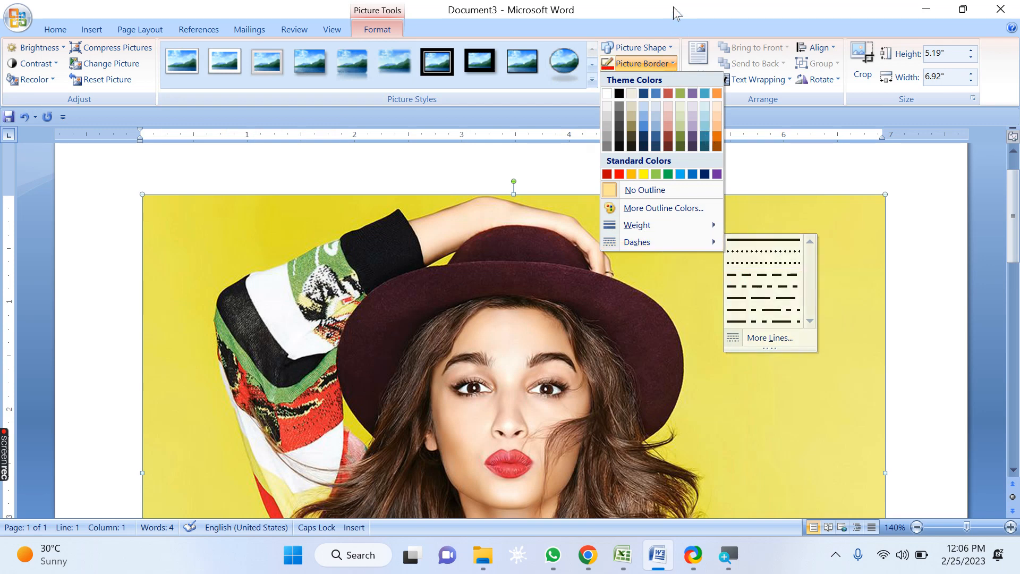
Step: Change the picture's shape to a heart and resize it to about 2.96 by 3.95 inches
click(671, 47)
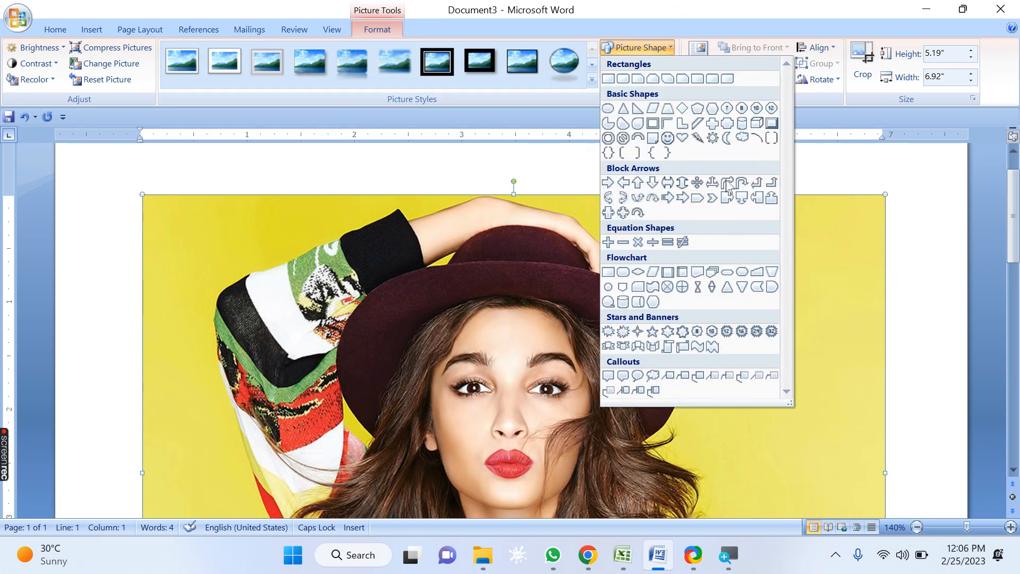
click(682, 138)
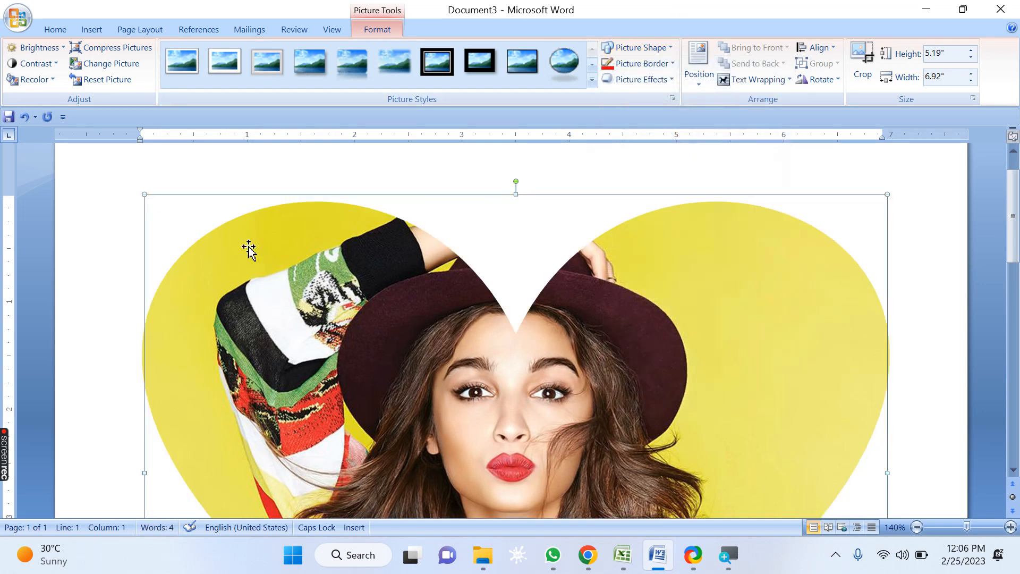
drag(142, 192, 461, 430)
Step: Set the picture border weight to 4½ pt
click(669, 64)
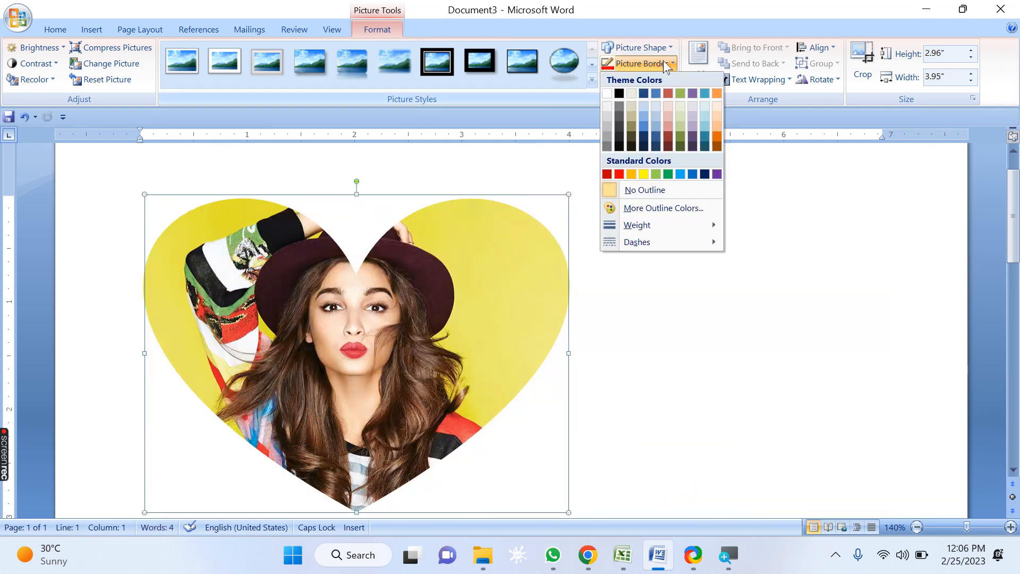
mouse_move(659, 227)
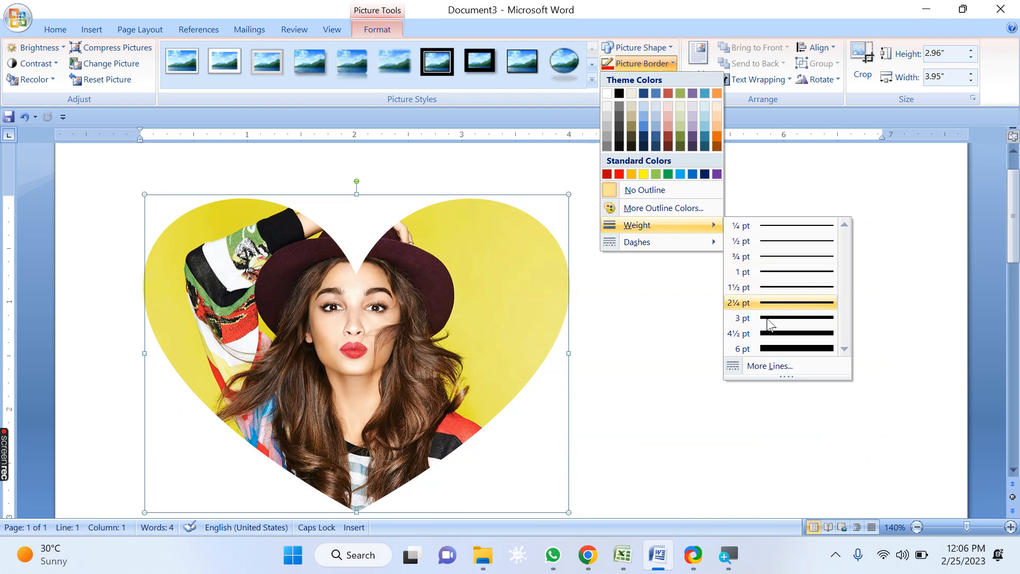
click(778, 333)
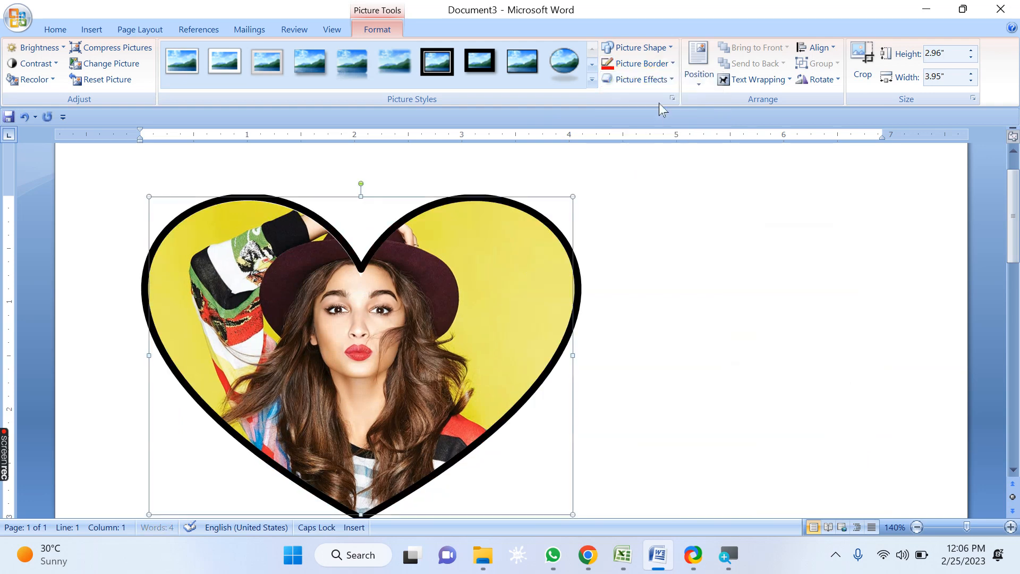
Step: Change the picture border's dash type to square dots
click(664, 64)
mouse_move(670, 244)
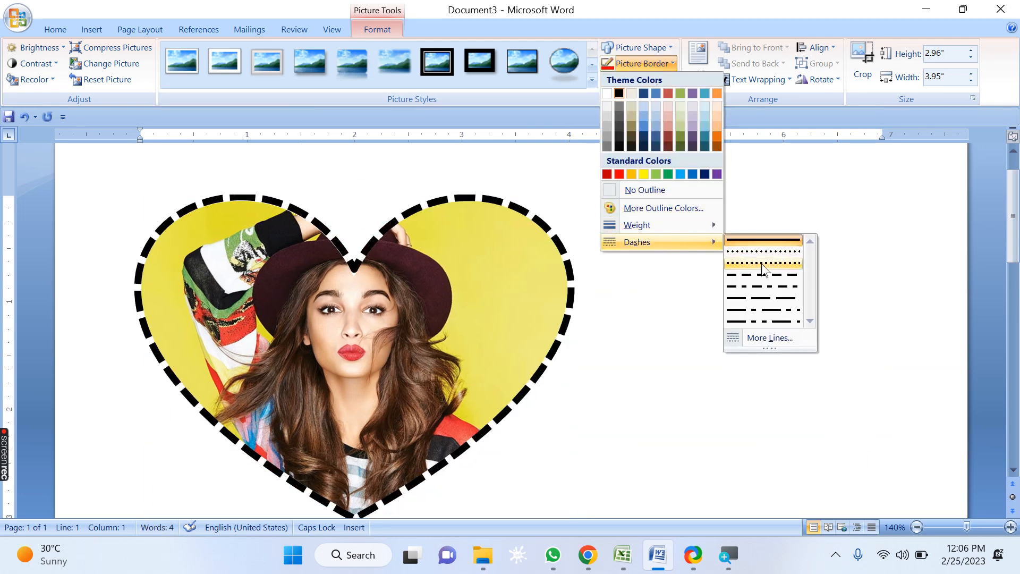
click(765, 269)
Step: Change the picture border's dash type to dashes
click(665, 64)
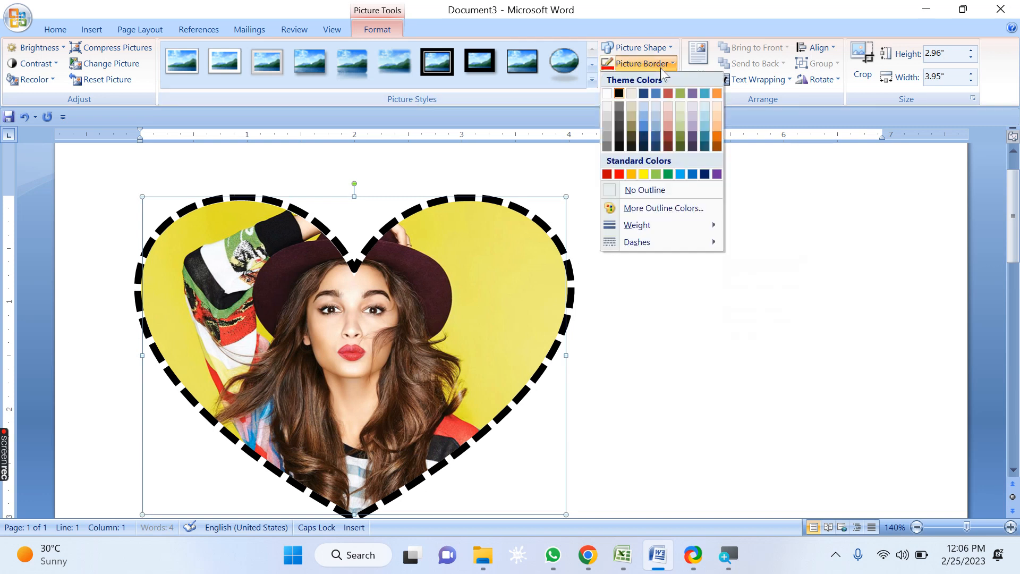
mouse_move(668, 249)
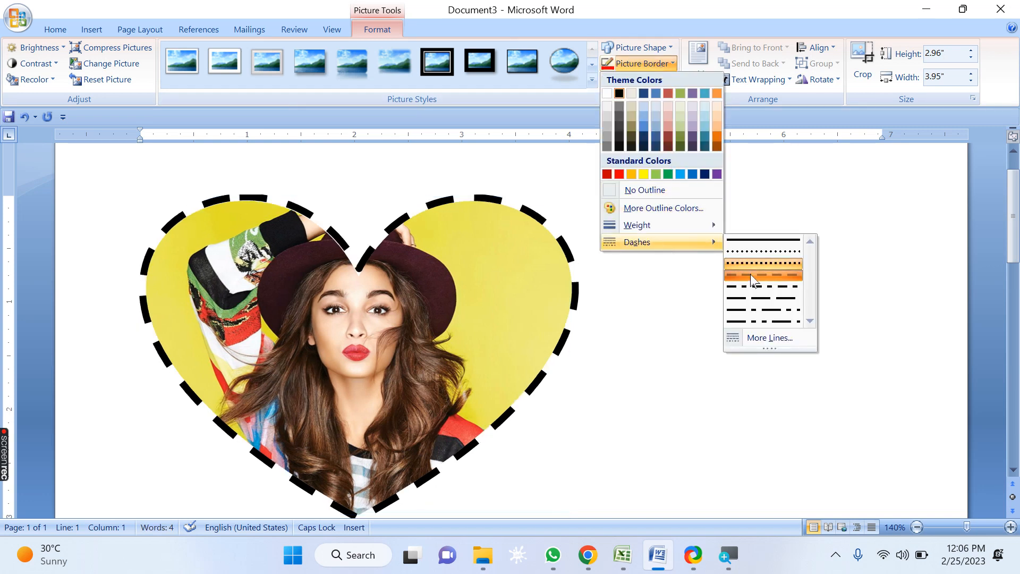
click(754, 275)
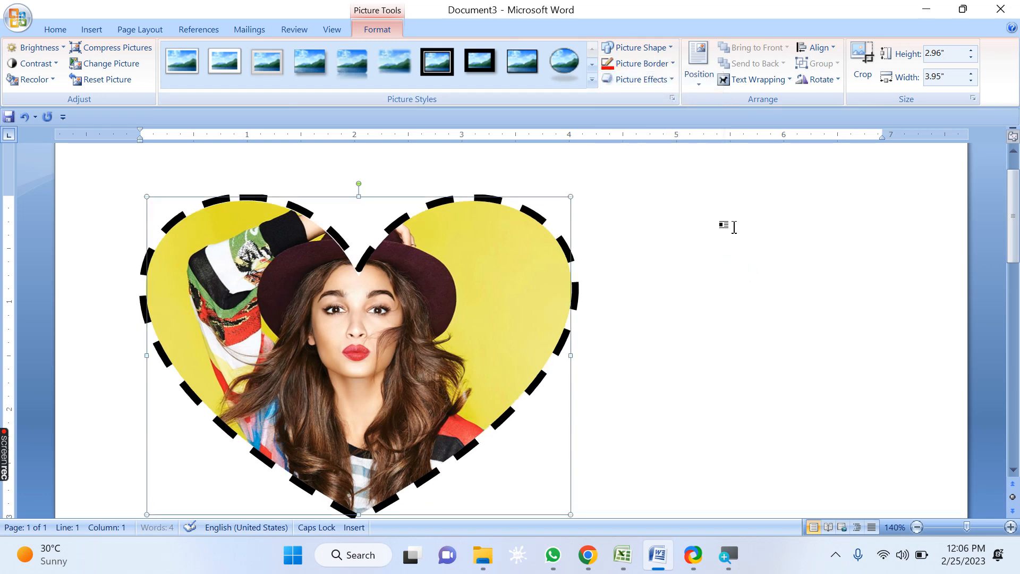
Step: Set the picture border's dash type back to a solid line
click(665, 66)
click(665, 66)
click(666, 81)
click(658, 65)
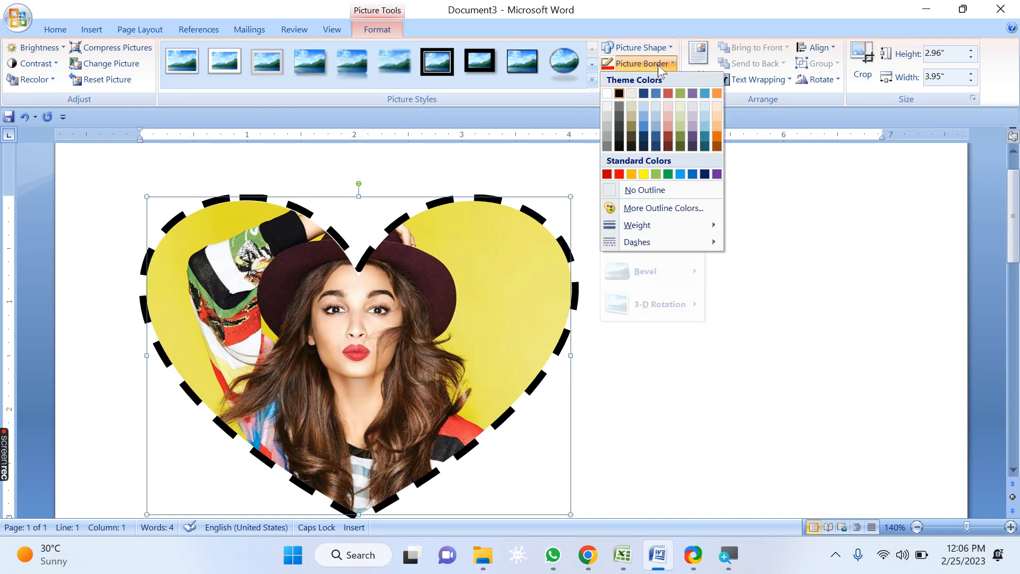
mouse_move(660, 244)
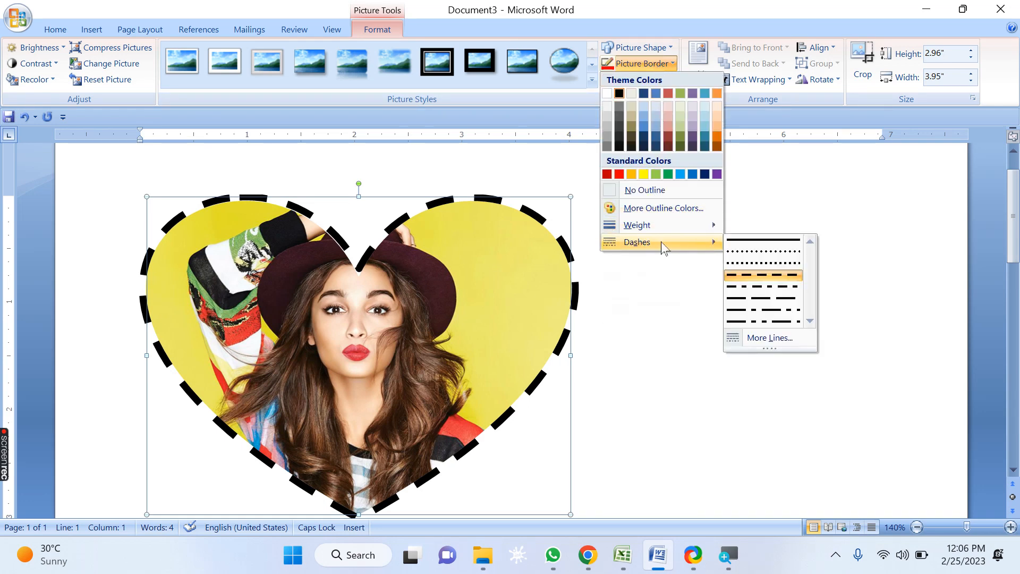
click(765, 242)
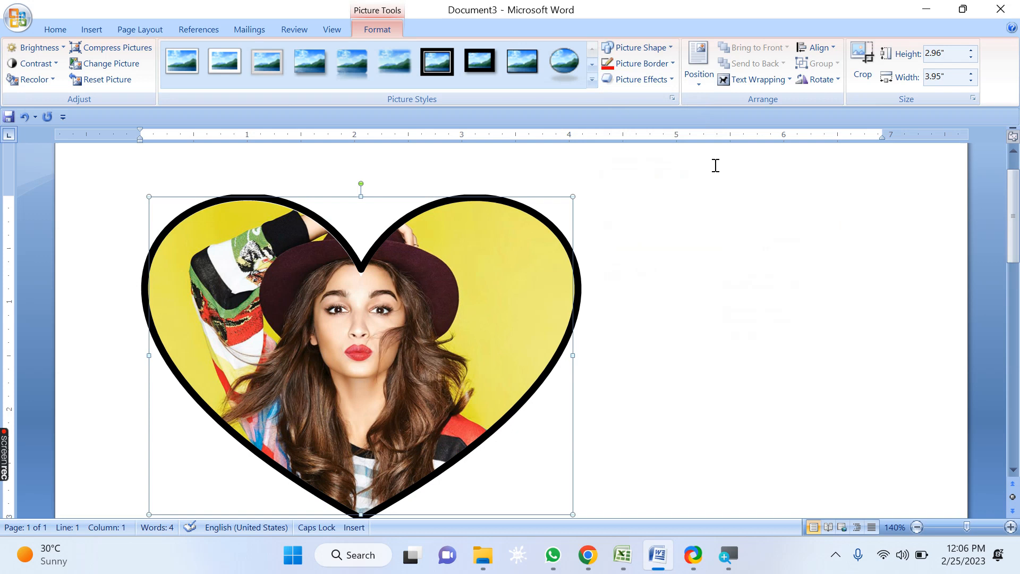
Step: Color the picture border red
click(648, 67)
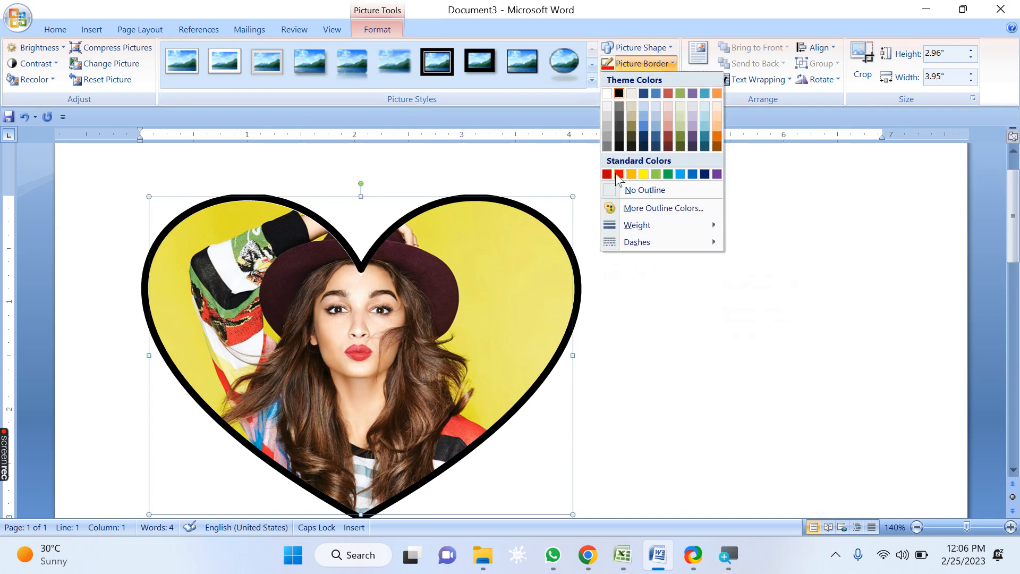
click(619, 174)
click(655, 63)
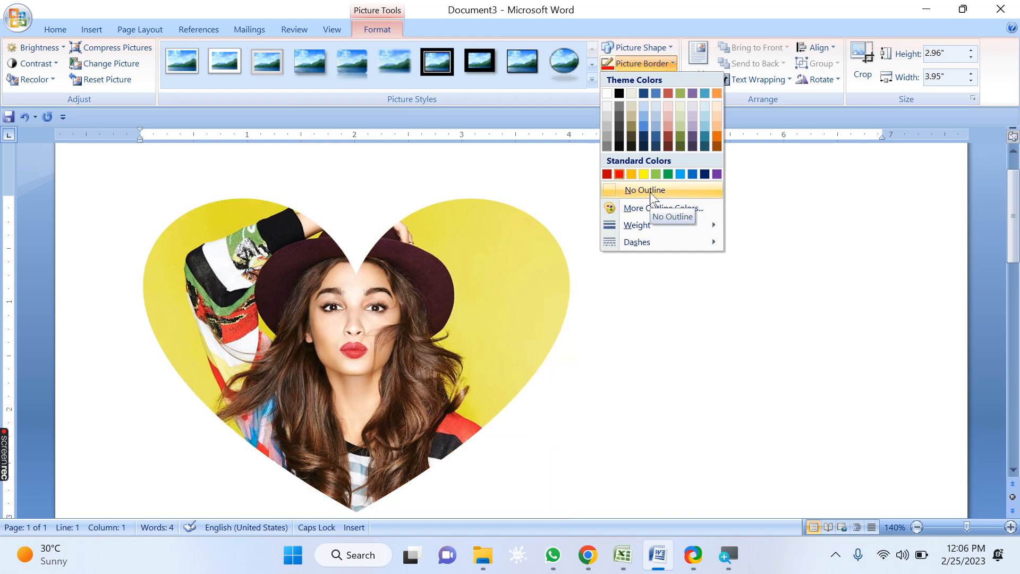
click(684, 4)
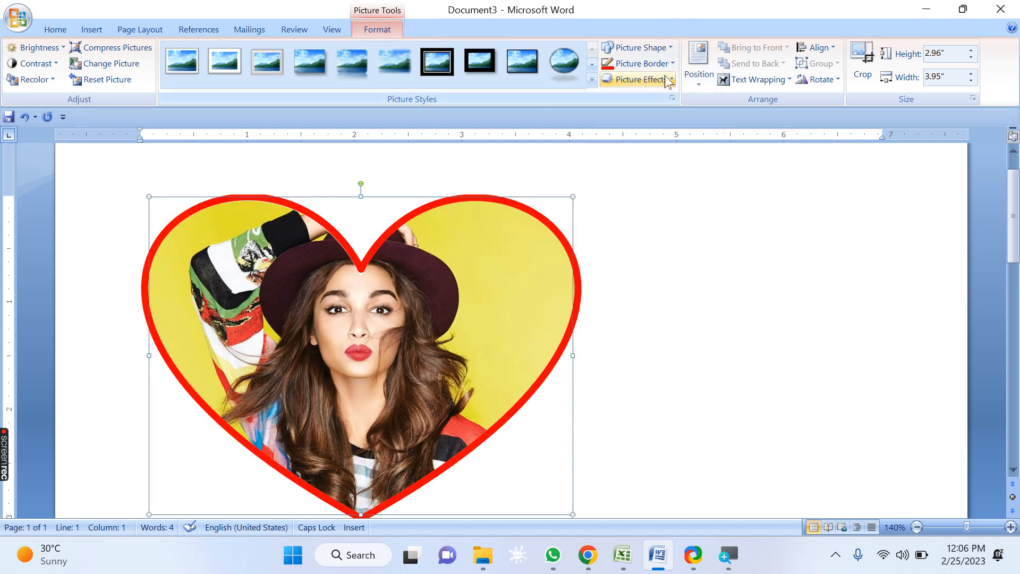
Step: Open the shadow options and apply the Offset Diagonal Bottom Right shadow preset to the picture
click(671, 79)
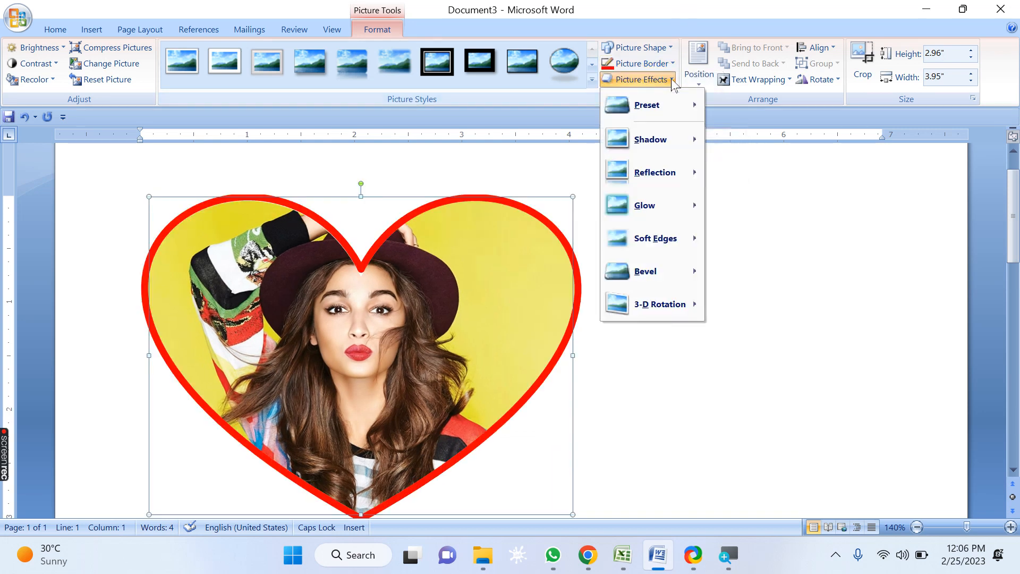
mouse_move(668, 150)
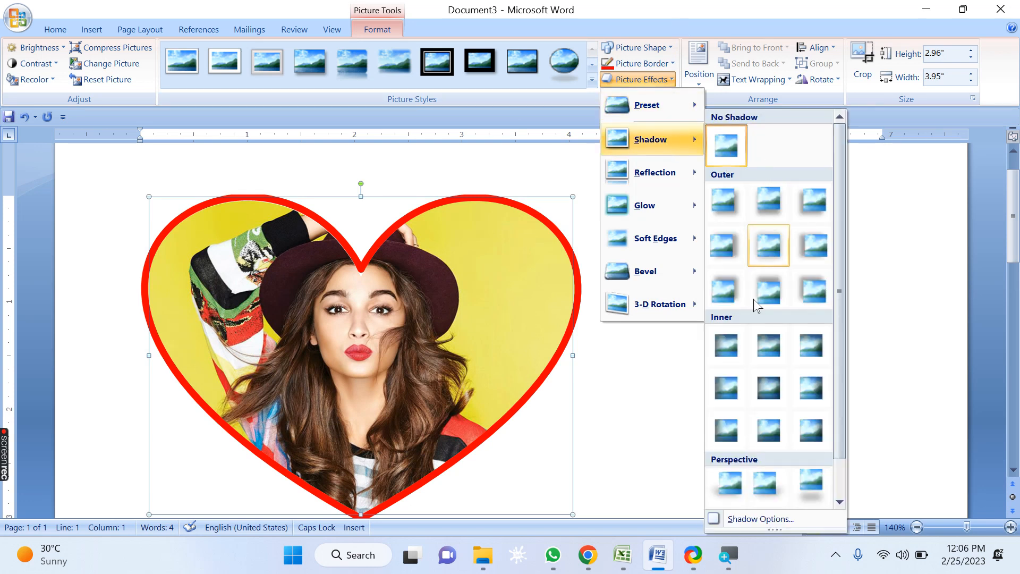
click(749, 521)
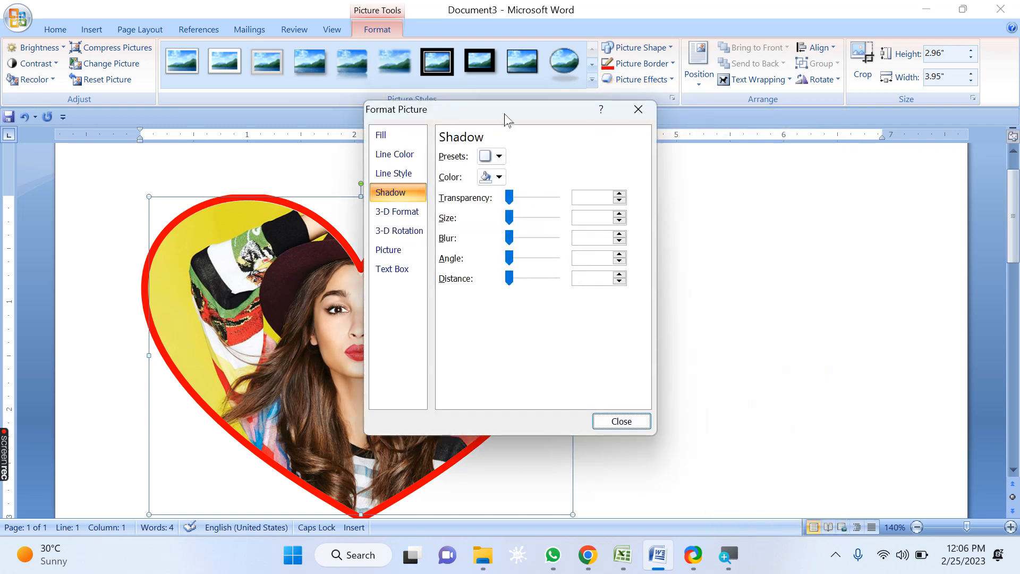
drag(508, 120, 694, 75)
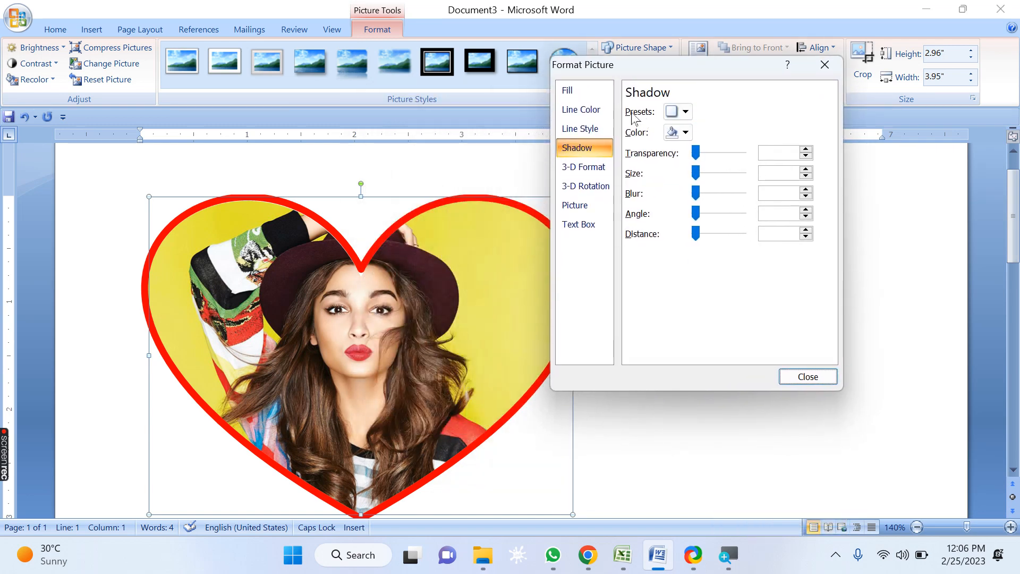
click(686, 112)
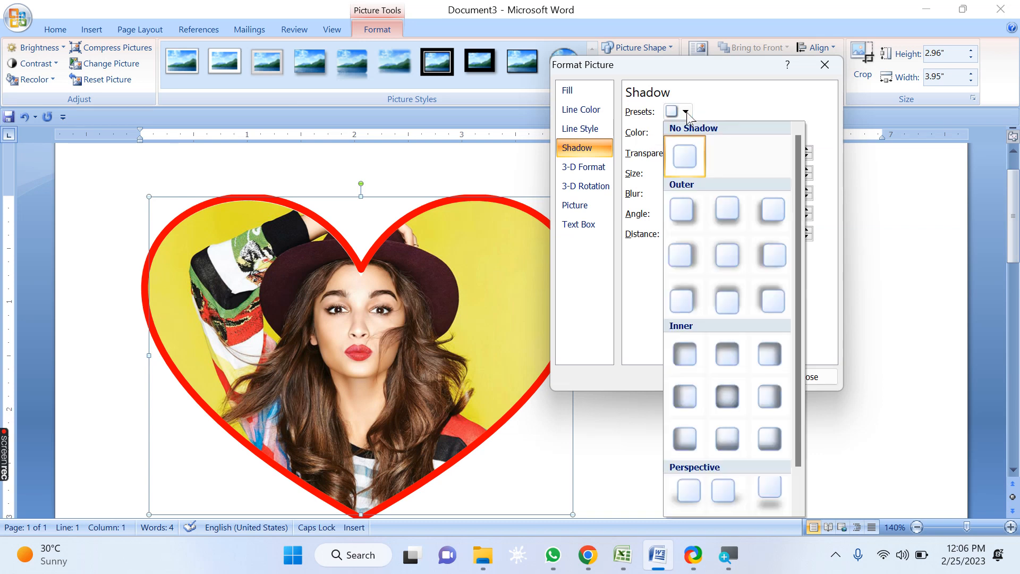
click(683, 205)
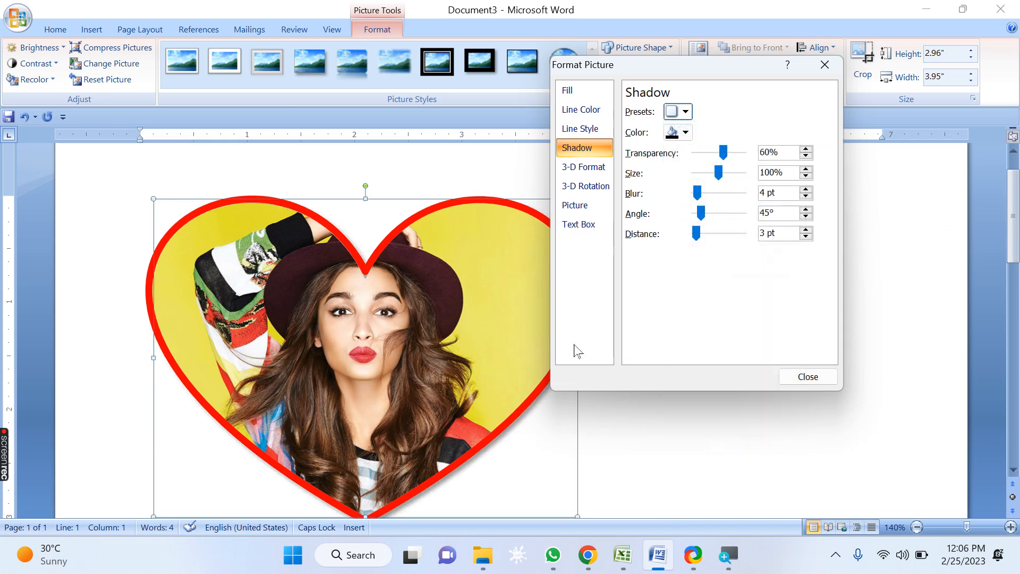
Step: Set the shadow size to 120%
drag(629, 64, 744, 52)
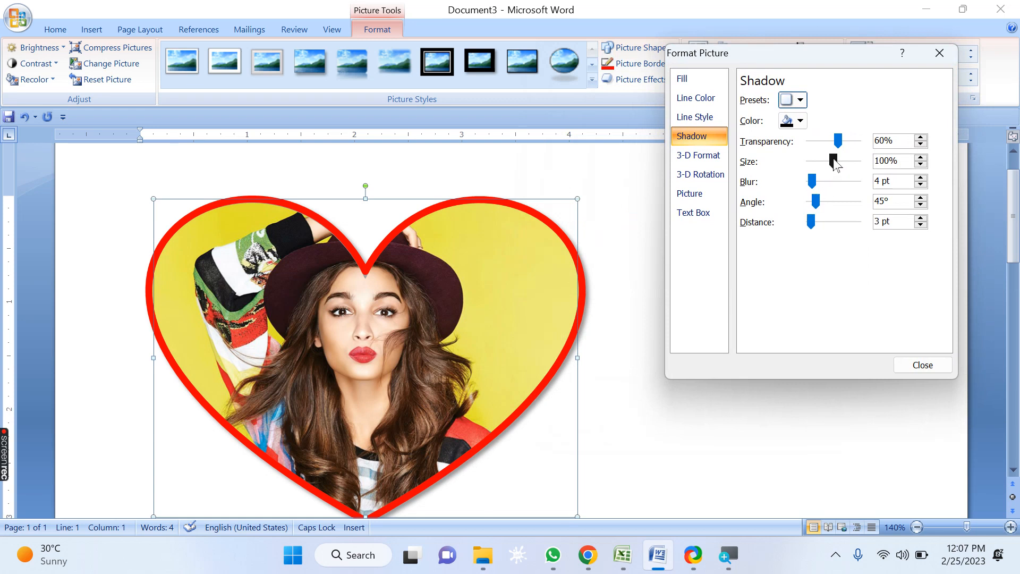
click(833, 159)
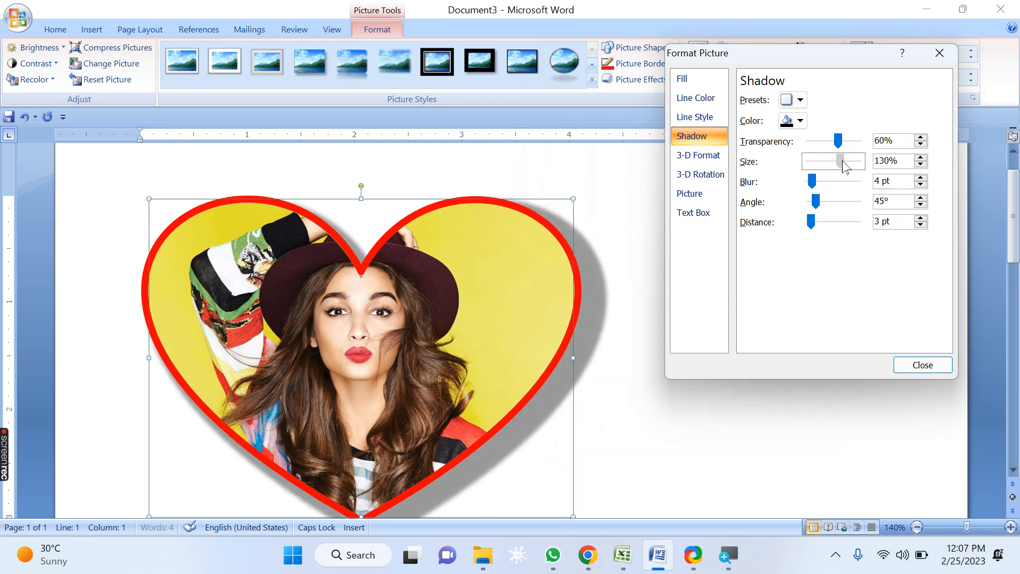
drag(845, 165, 848, 163)
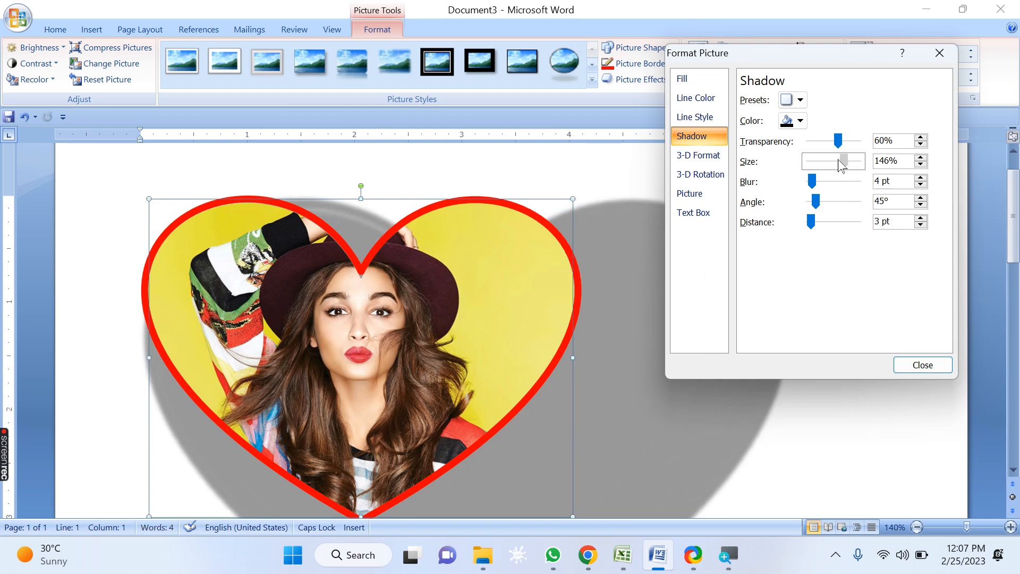
click(831, 163)
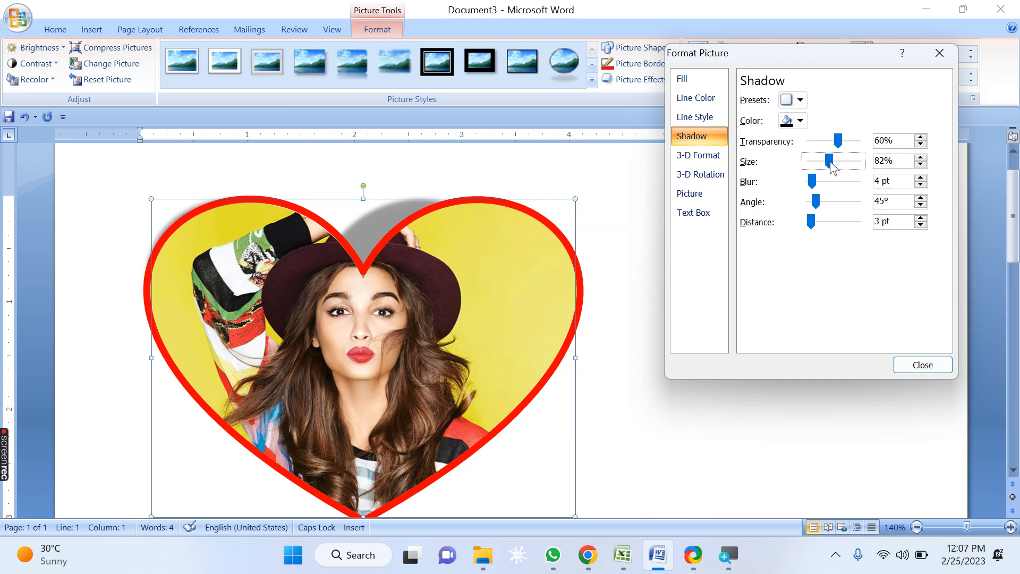
click(840, 164)
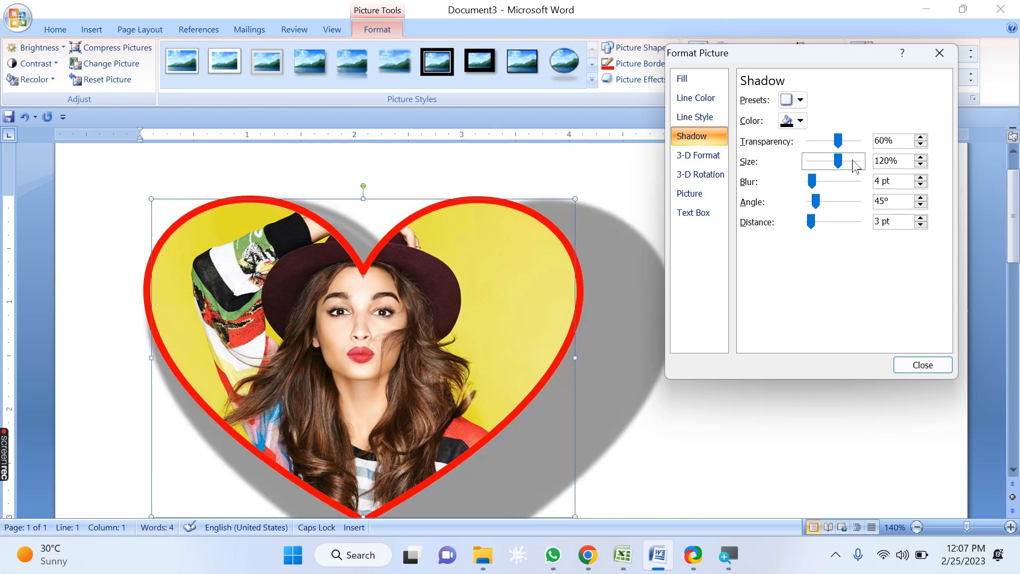
Step: Set the shadow color to red and the shadow blur to 85 pt
click(802, 123)
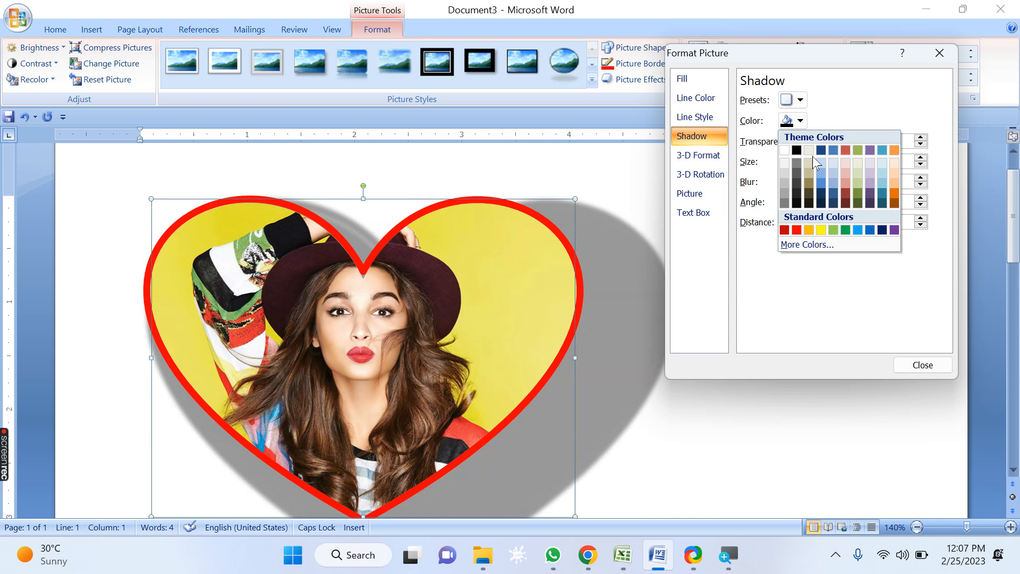
click(797, 229)
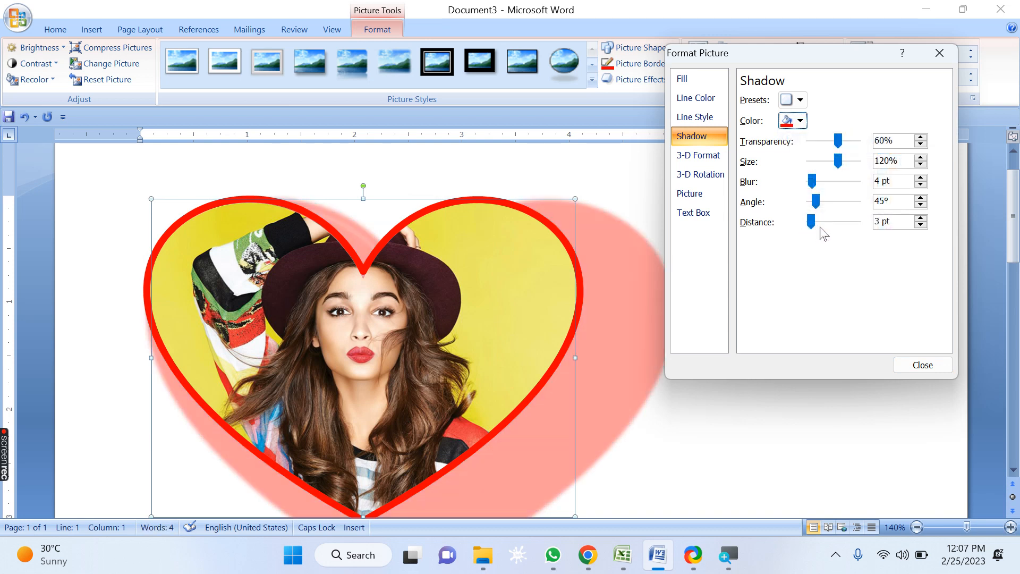
click(822, 183)
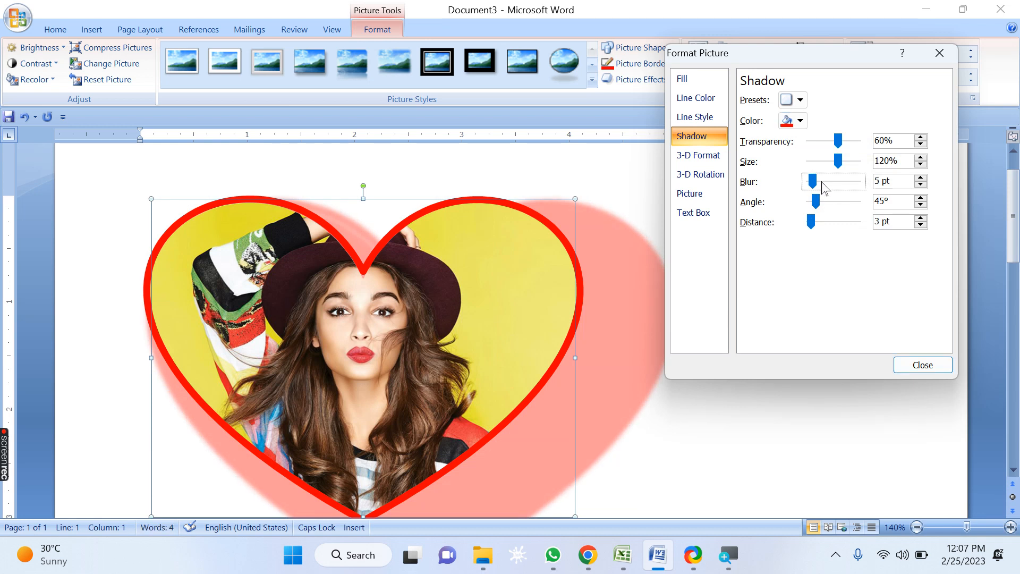
drag(815, 182, 852, 192)
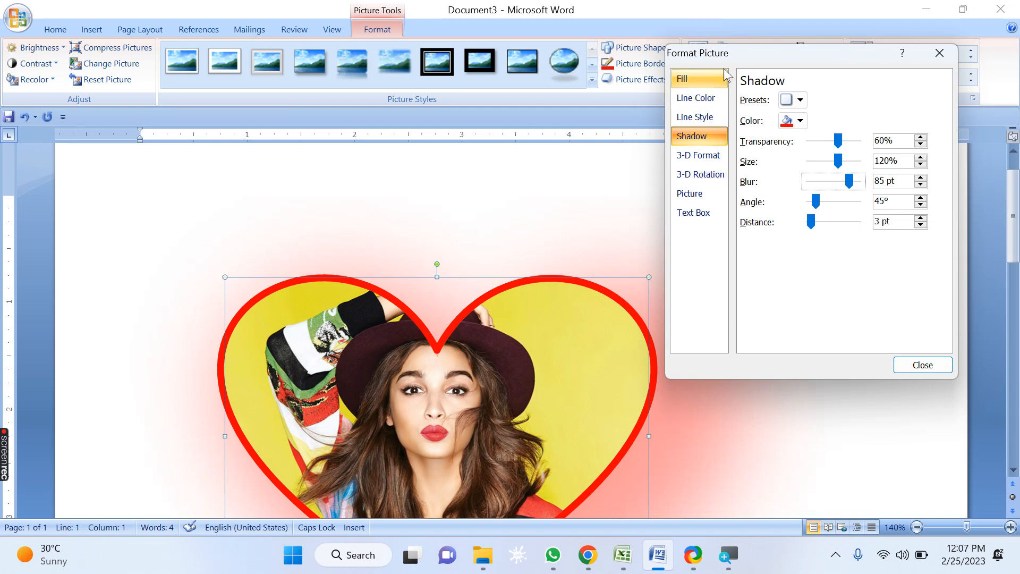
drag(712, 55, 816, 17)
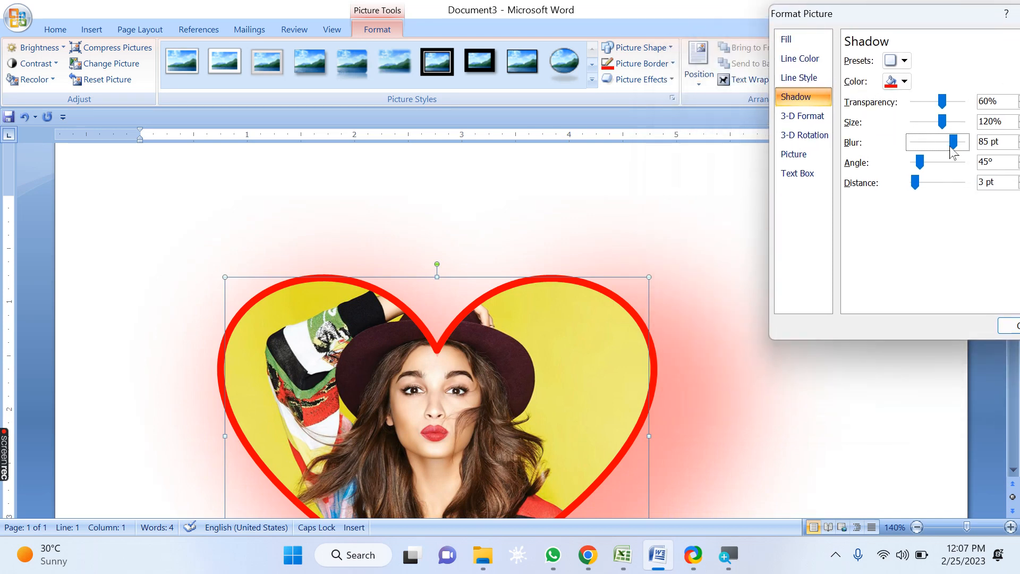
Step: Set the shadow blur to 0 pt, the angle to 0° and the distance to 0 pt
click(904, 142)
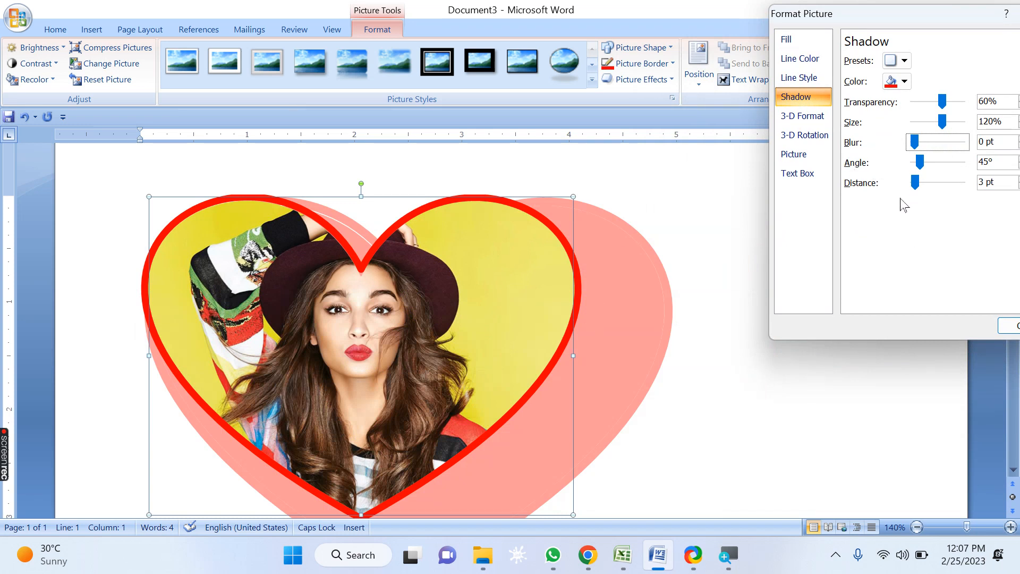
click(917, 183)
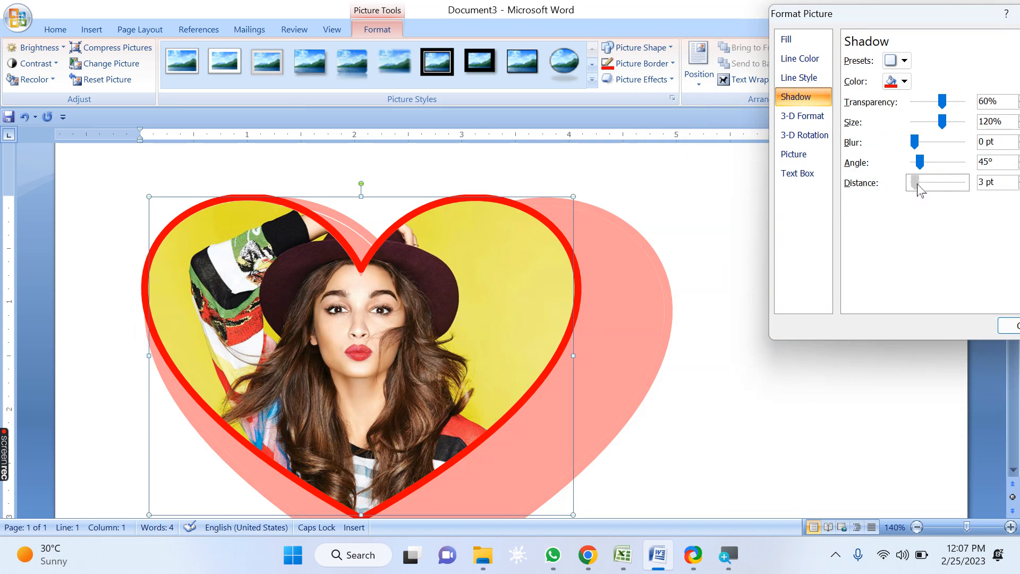
drag(928, 189, 908, 166)
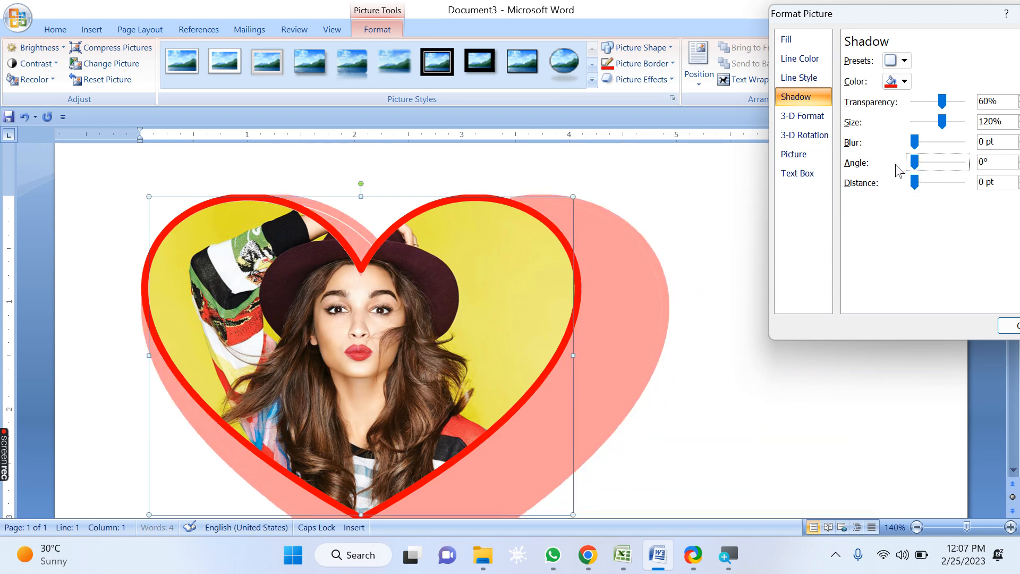
Step: Set the shadow size to 200%
mouse_move(942, 122)
mouse_down()
mouse_move(914, 125)
mouse_move(943, 104)
mouse_up()
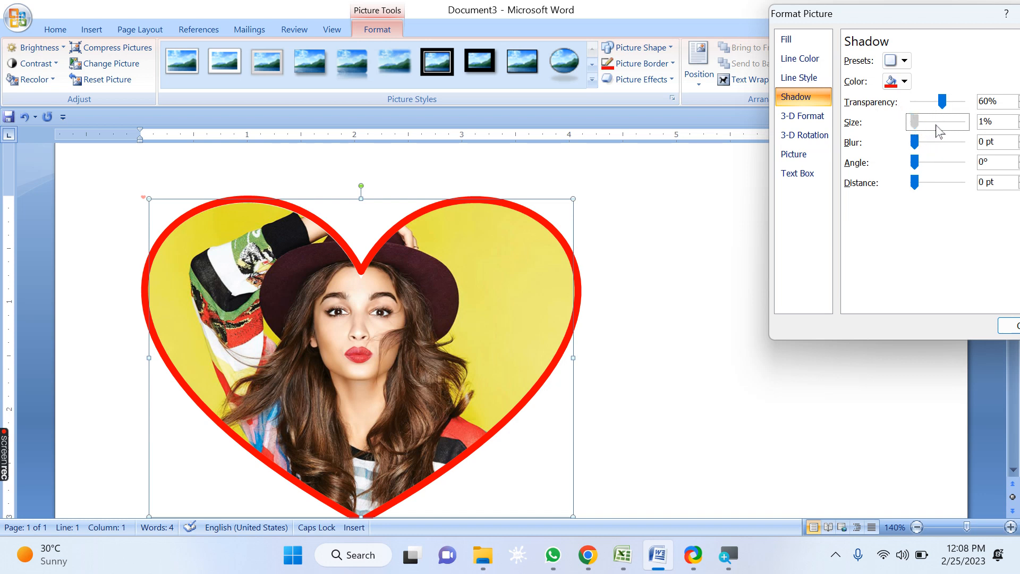
click(940, 126)
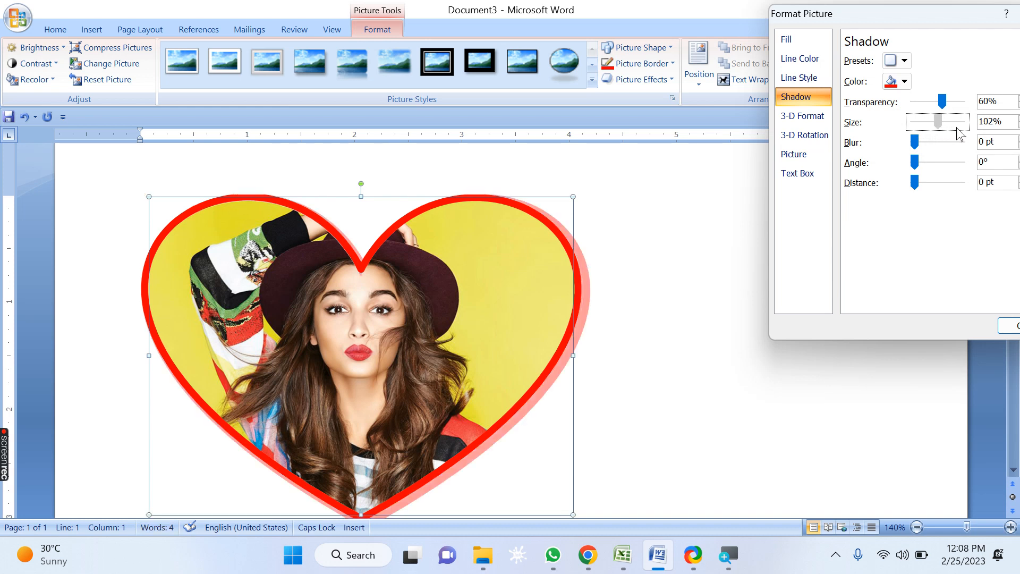
click(963, 122)
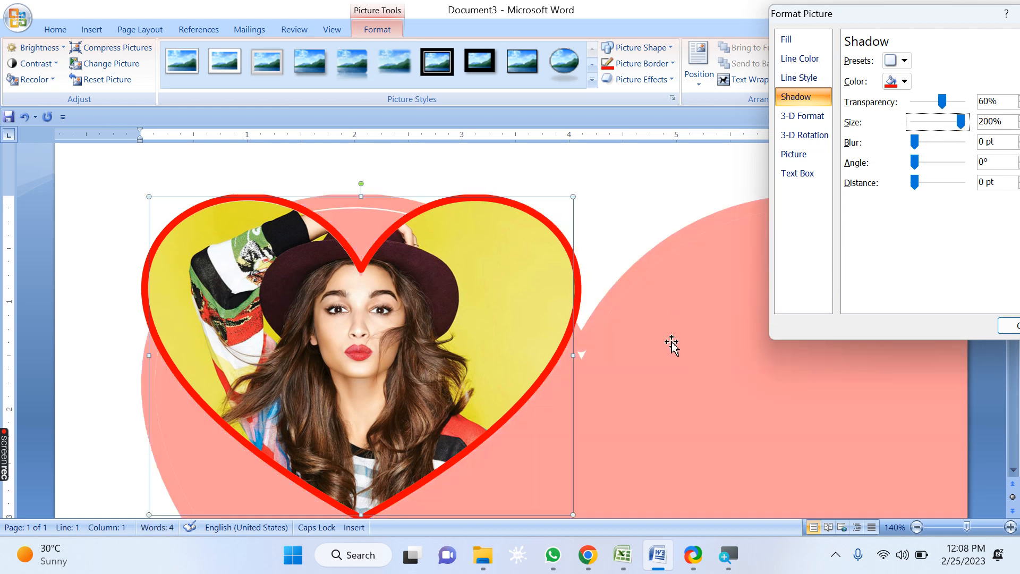
Step: Set the shadow transparency to 0%
click(943, 106)
drag(967, 106, 972, 108)
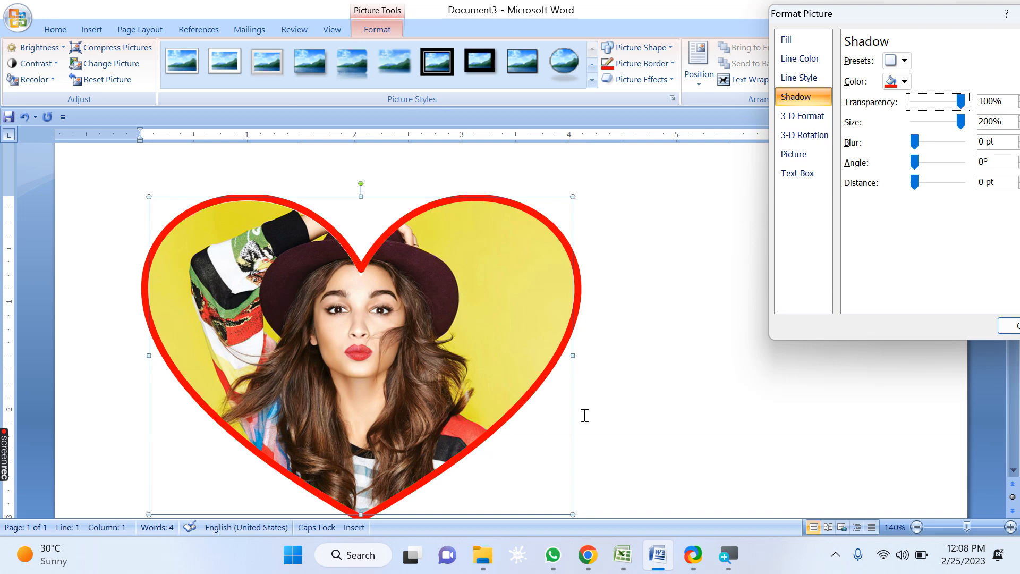
click(944, 108)
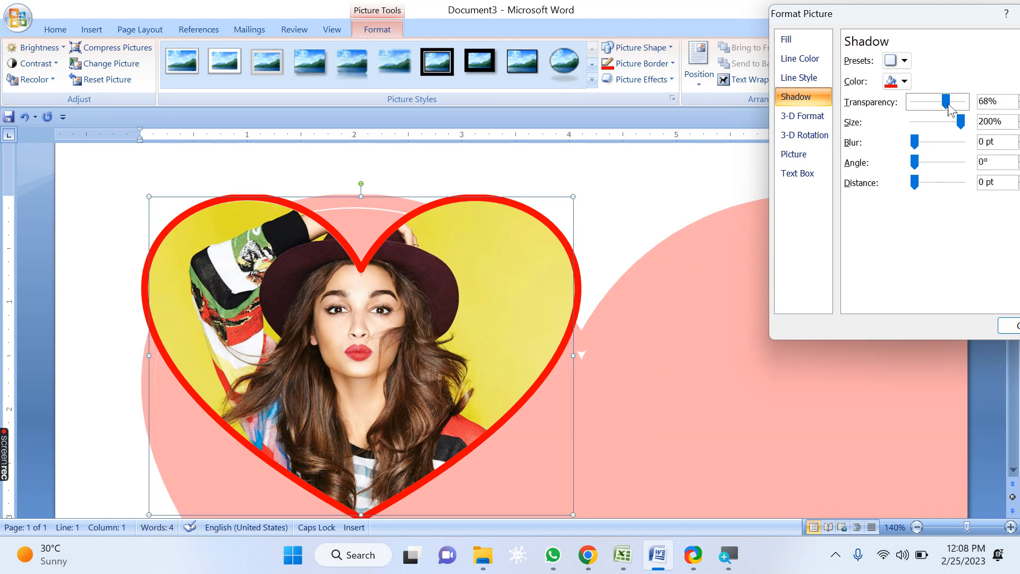
click(915, 105)
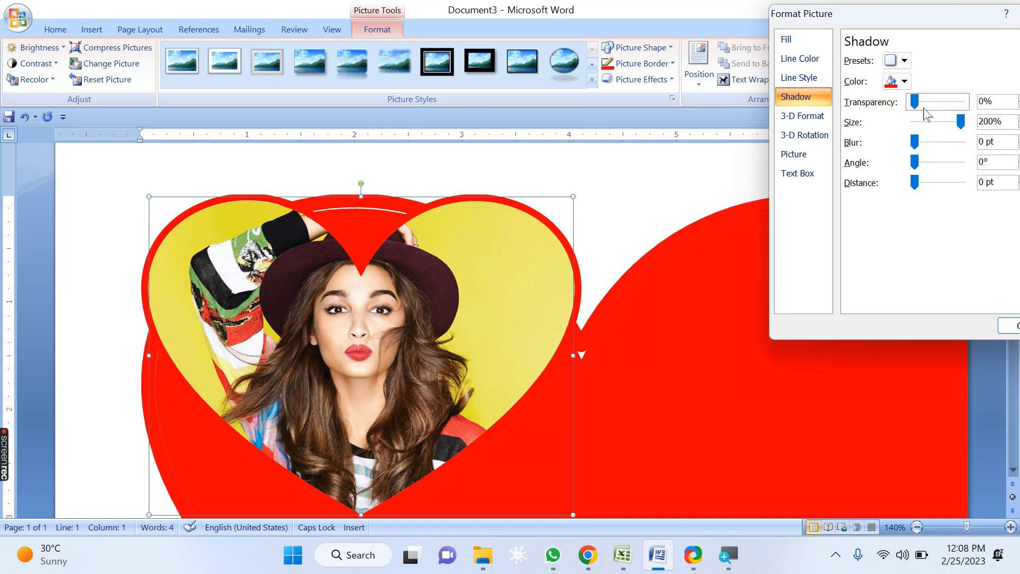
Step: Remove the picture's shadow with the No Shadow preset and close the Format Picture dialog
drag(908, 22, 552, 18)
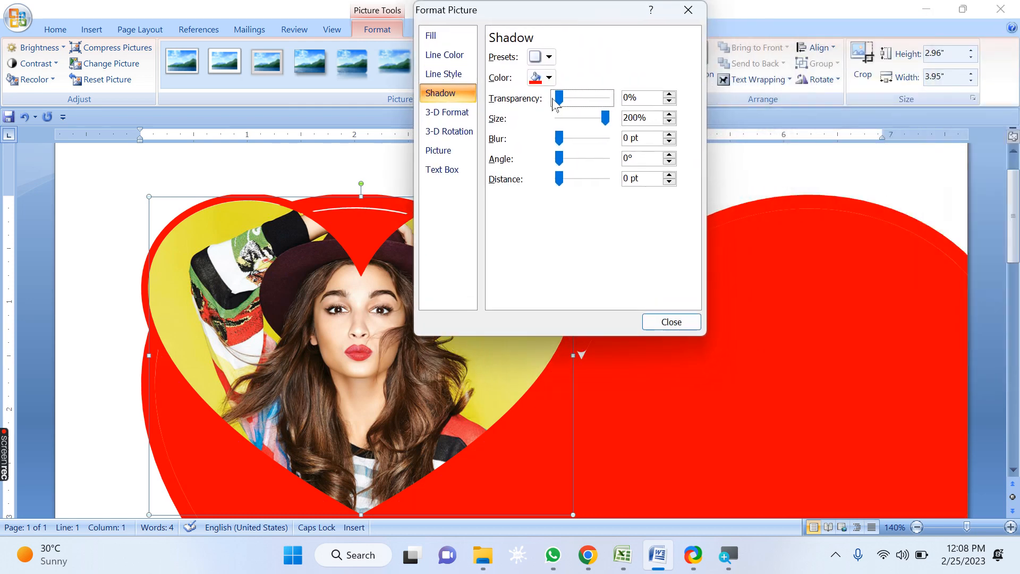
click(547, 57)
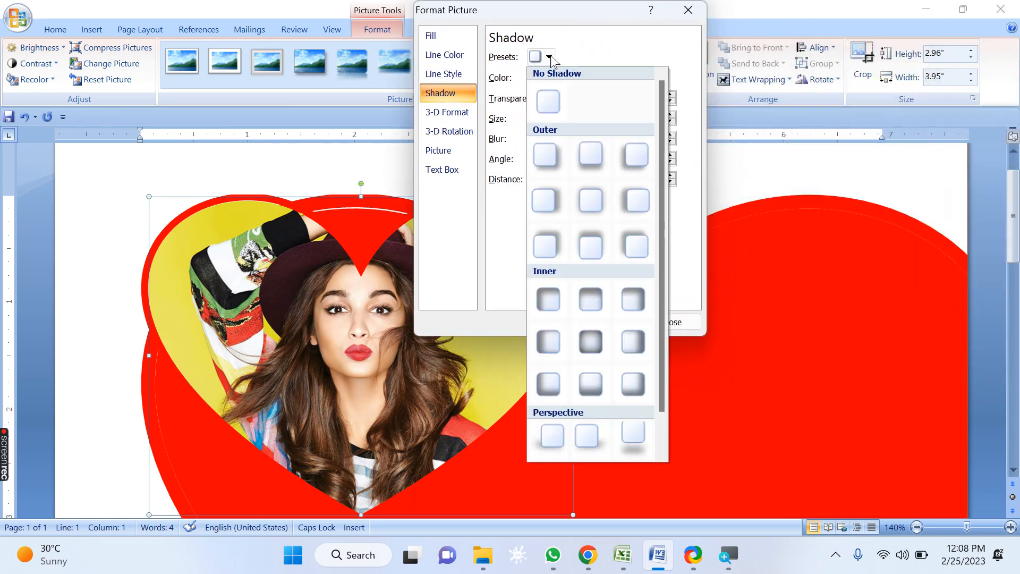
click(548, 105)
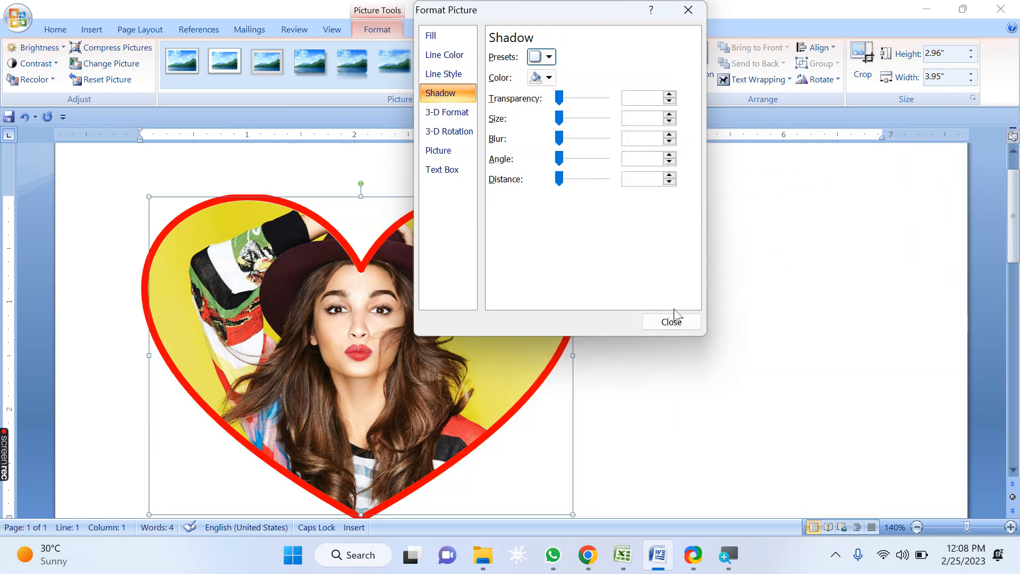
click(673, 321)
Step: Apply the half reflection, touching, variation to the picture
click(638, 79)
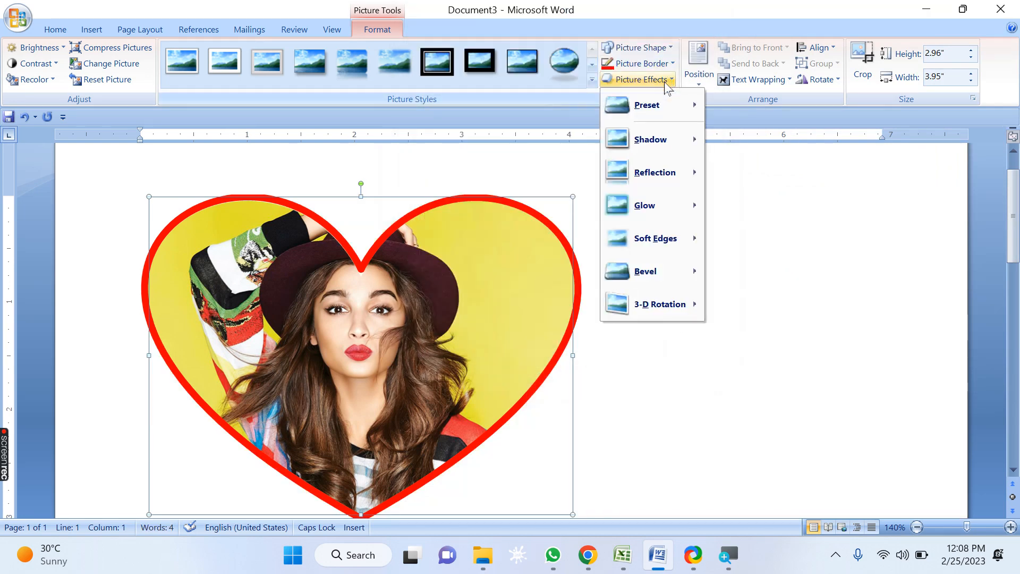
mouse_move(669, 186)
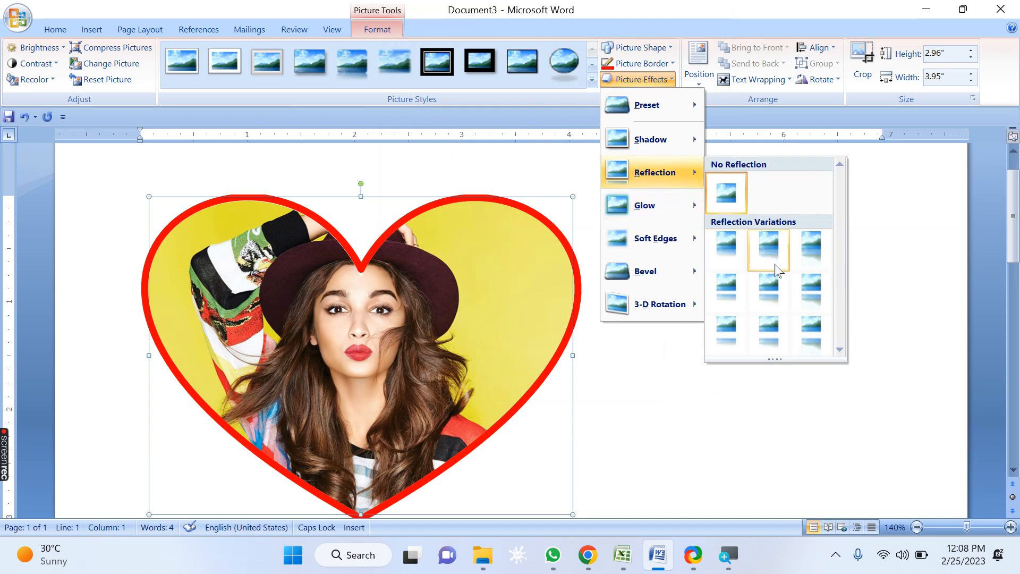
click(764, 250)
scroll(595, 243, down, 3)
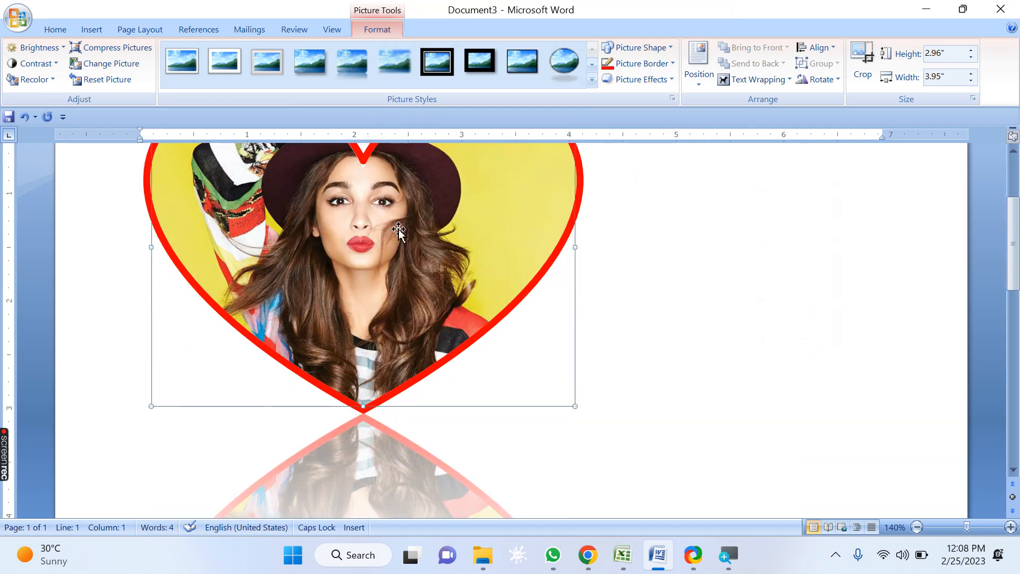
scroll(397, 236, down, 5)
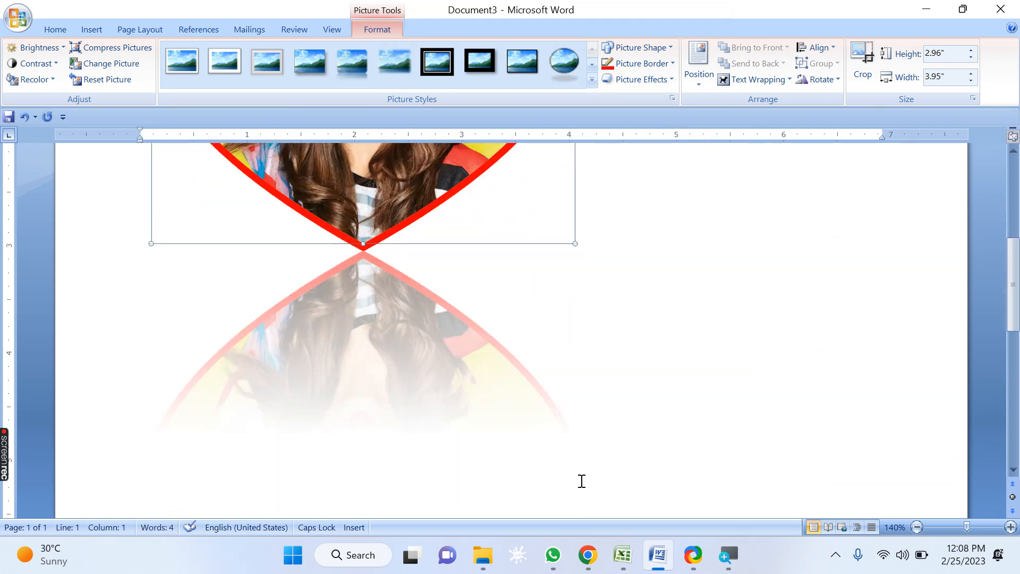
Step: Apply the full reflection, 4 pt offset, variation to the picture
click(664, 79)
mouse_move(664, 183)
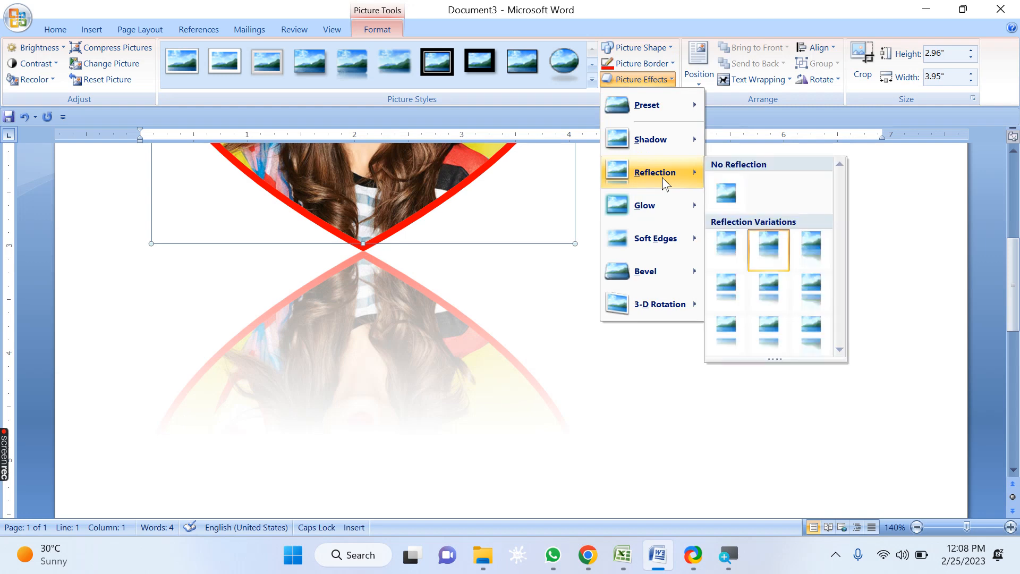
click(815, 285)
scroll(774, 258, down, 4)
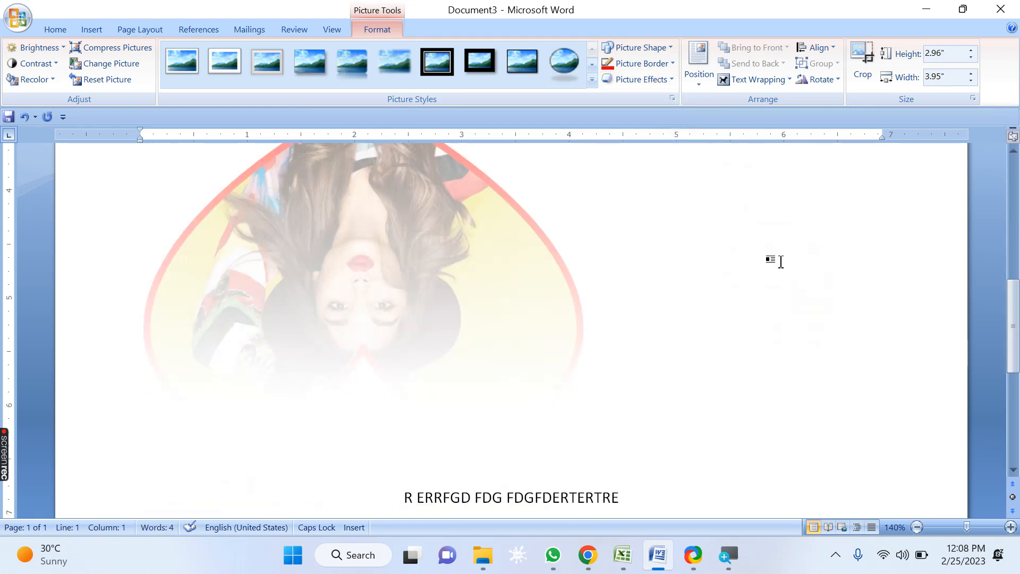
scroll(779, 262, up, 5)
Step: Remove the reflection from the picture
click(648, 79)
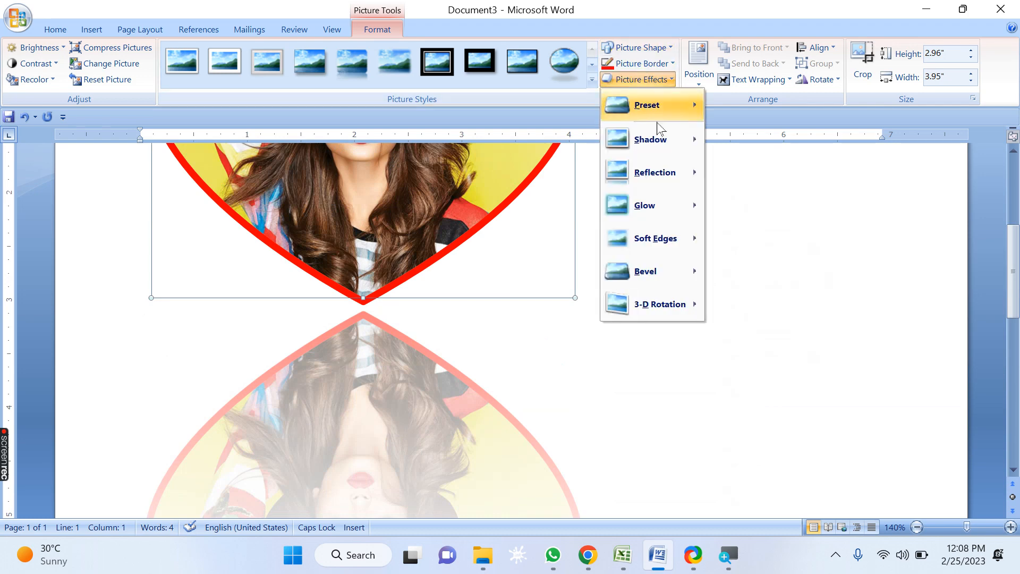
mouse_move(664, 177)
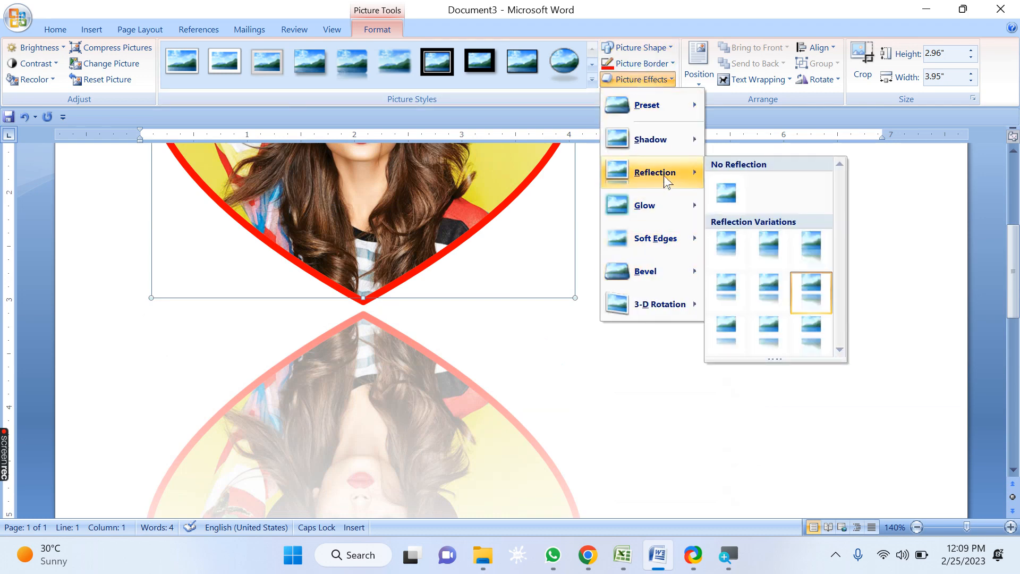
click(732, 203)
scroll(646, 162, up, 3)
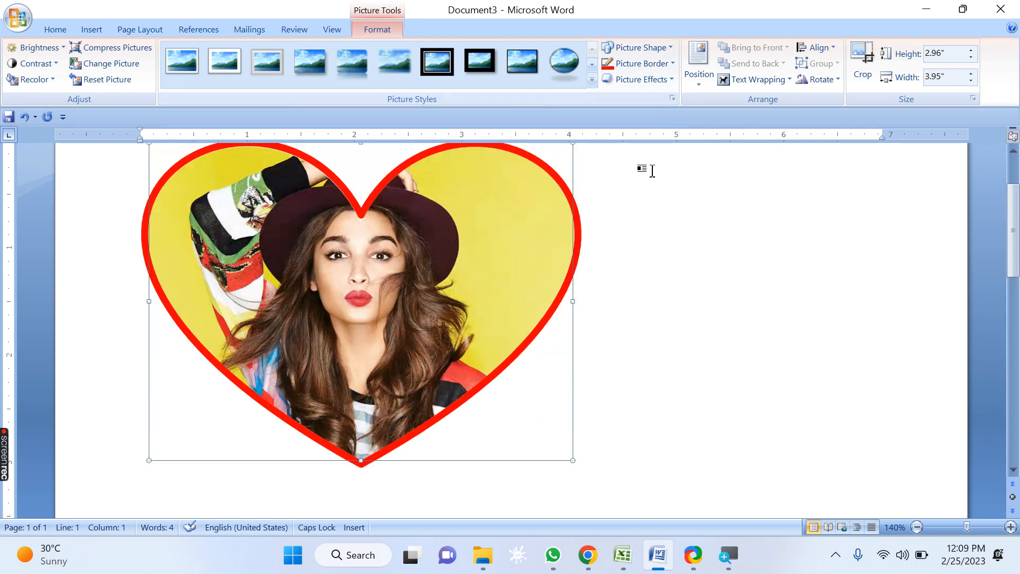
Step: Apply an 11 pt accent-colour glow variation to the picture
click(642, 80)
mouse_move(661, 205)
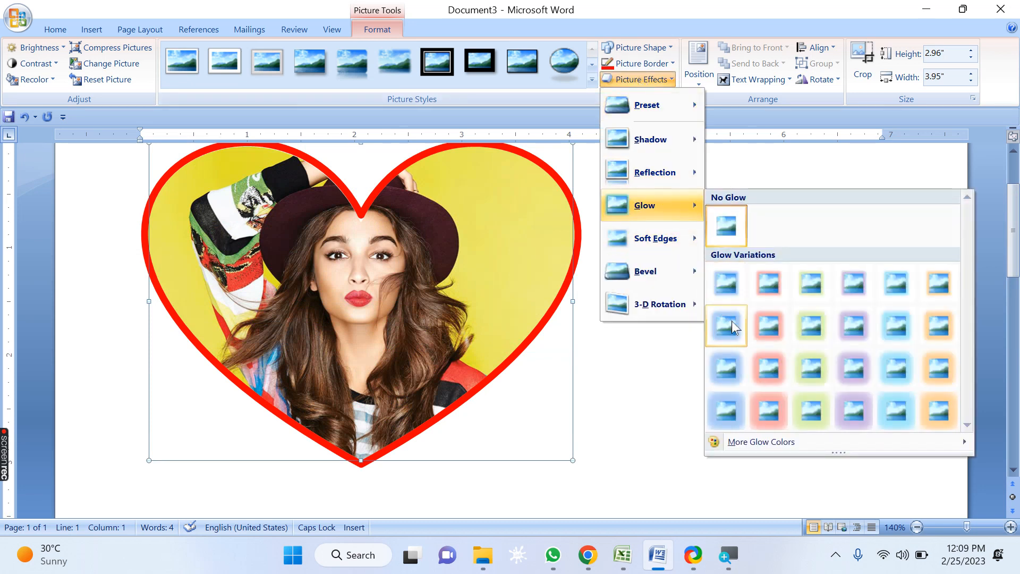
click(774, 374)
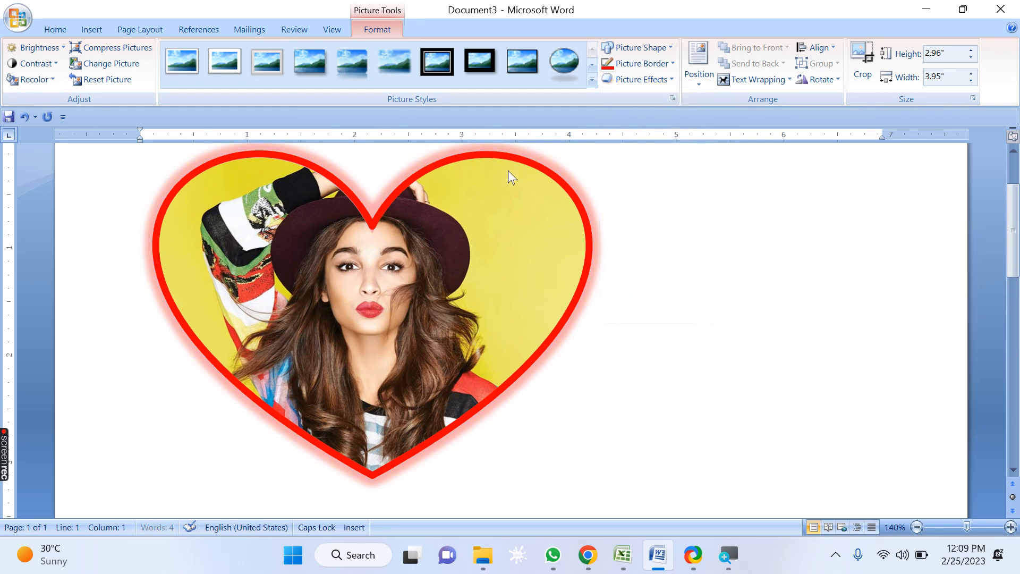
click(653, 62)
Step: Change the picture's glow colour to red
click(641, 79)
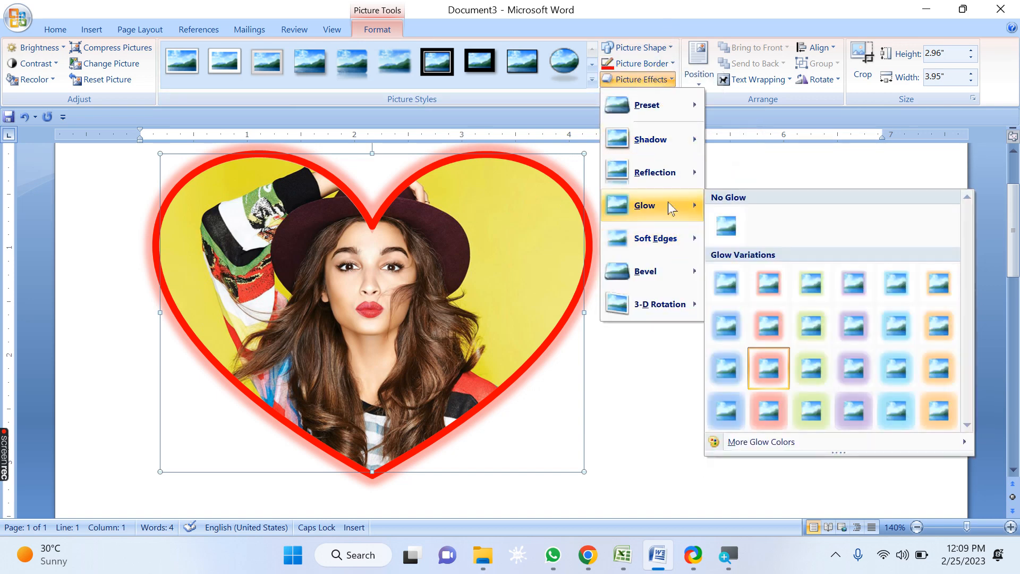
mouse_move(762, 447)
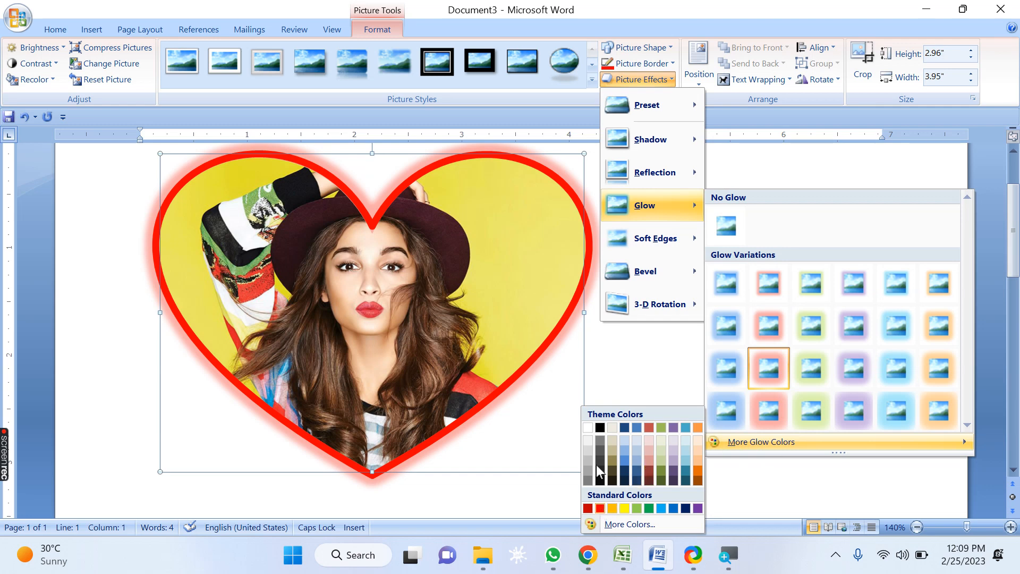
click(600, 509)
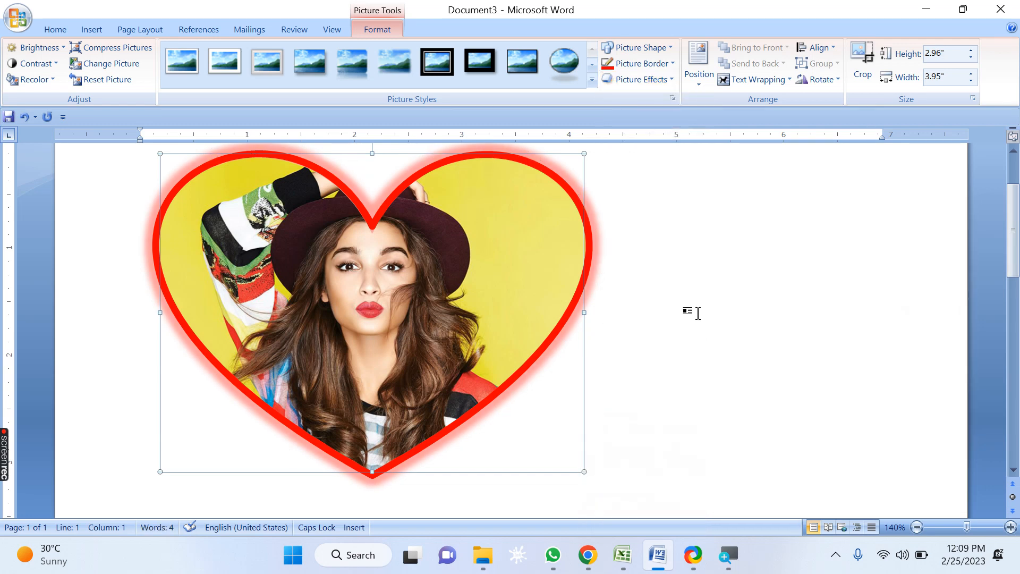
Step: Remove the glow from the picture
click(671, 65)
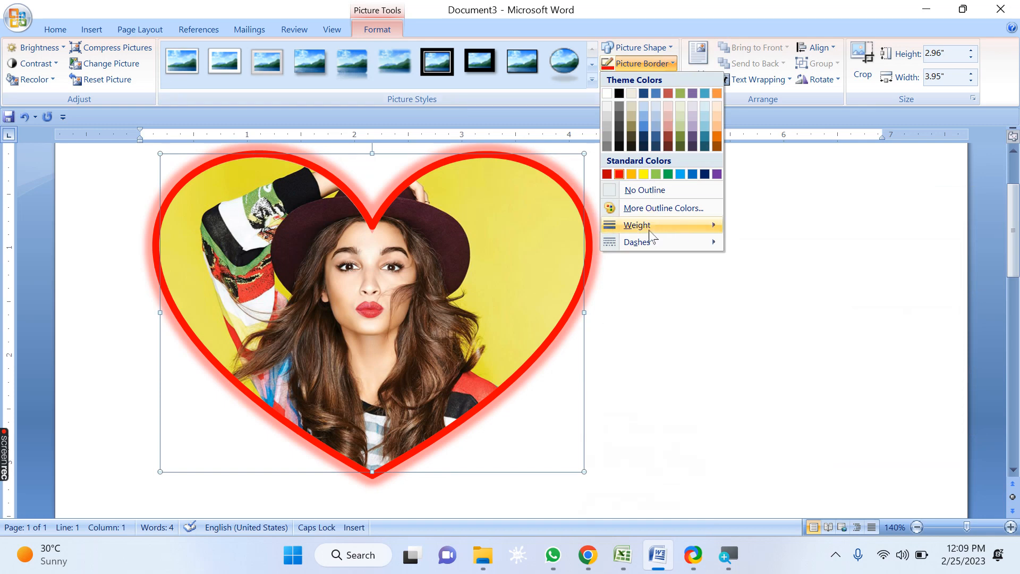
click(640, 80)
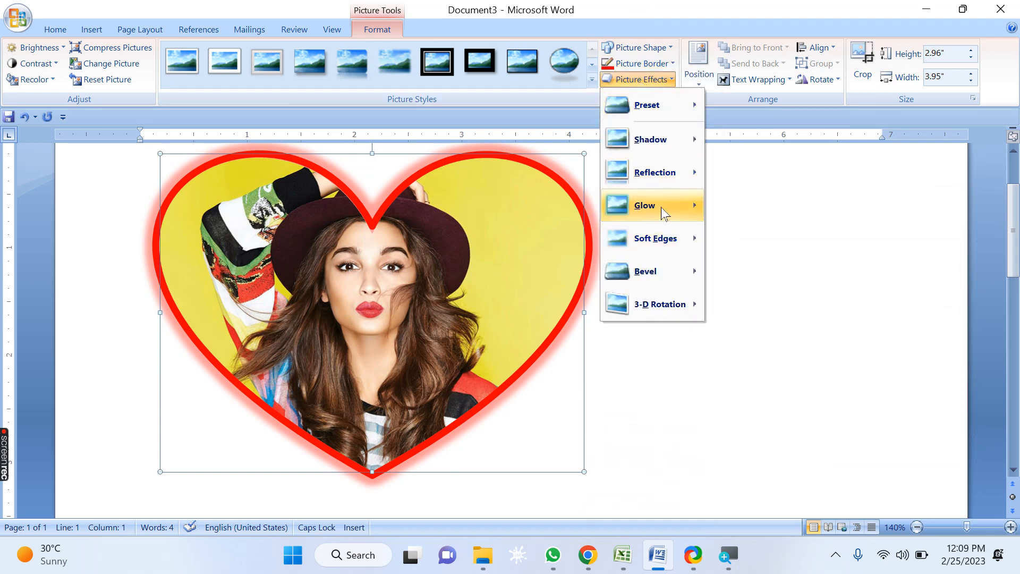
mouse_move(664, 207)
click(740, 228)
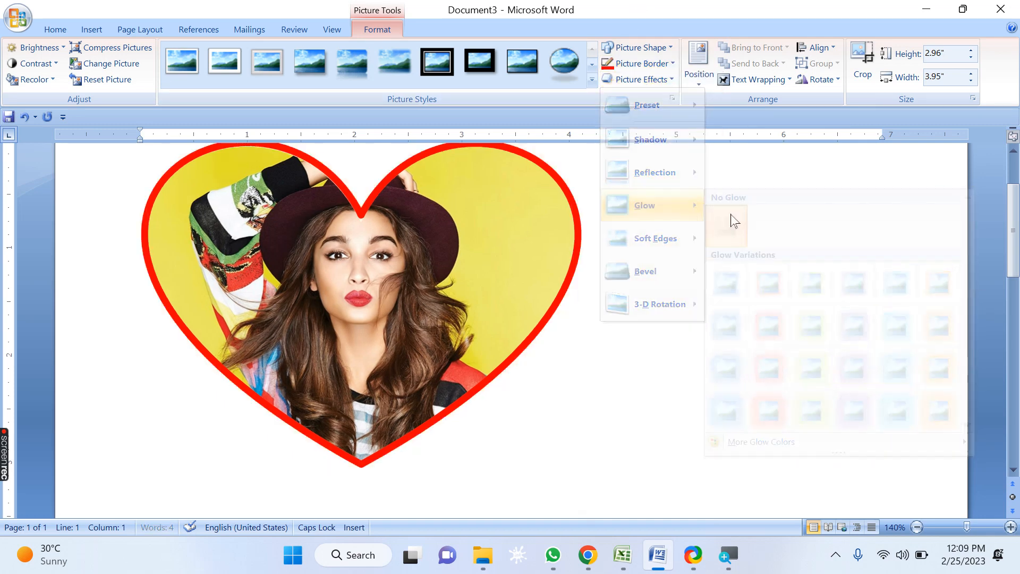
Step: Apply 50 Point soft edges to the picture
click(661, 82)
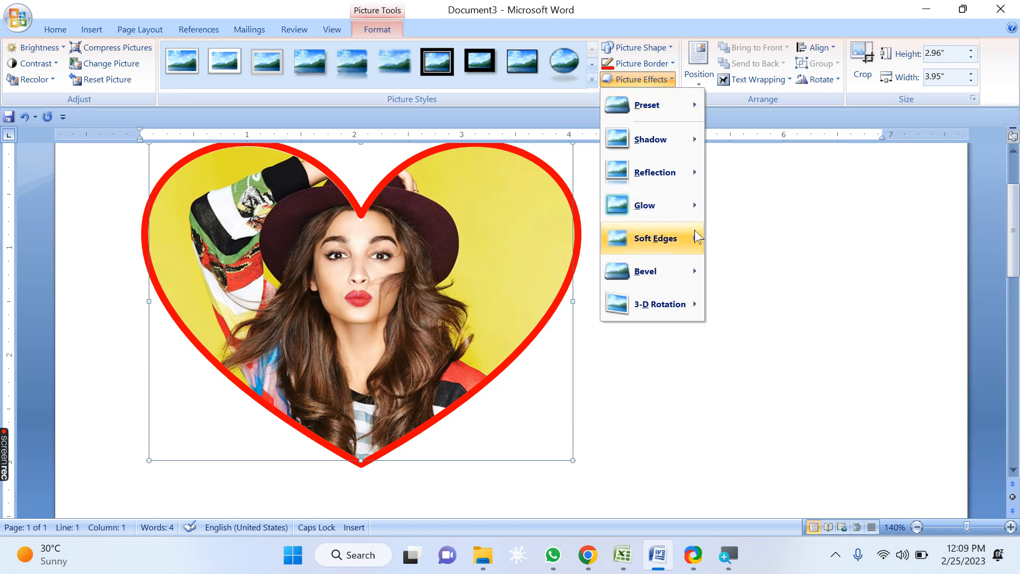
mouse_move(695, 234)
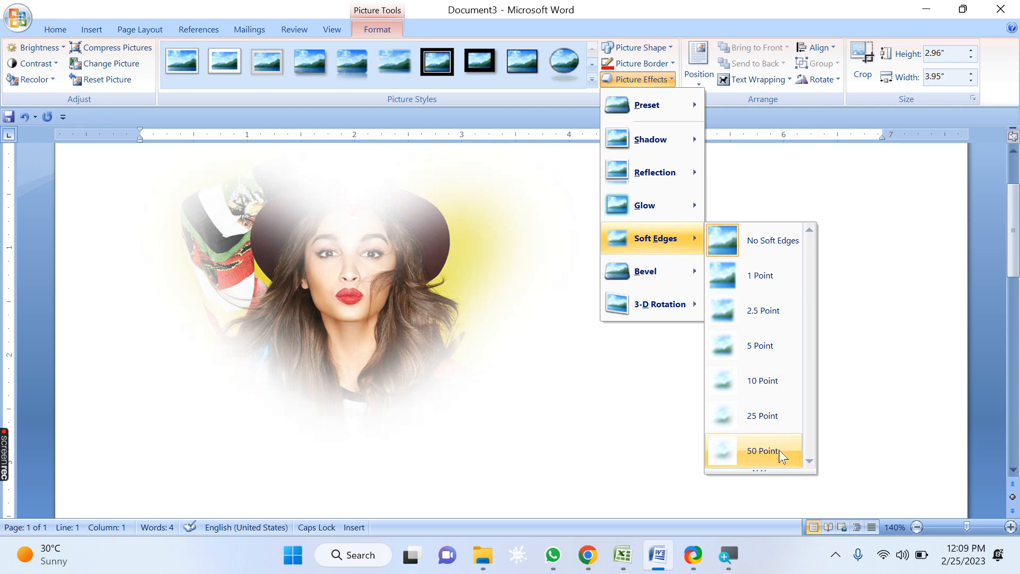
click(779, 450)
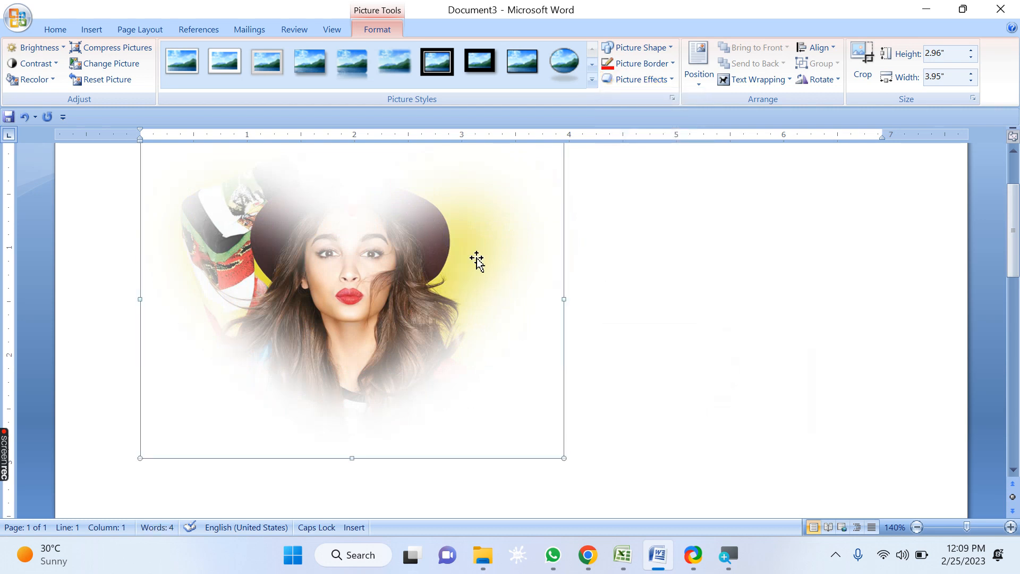
Step: Change the picture's soft edges to 5 Point
click(653, 81)
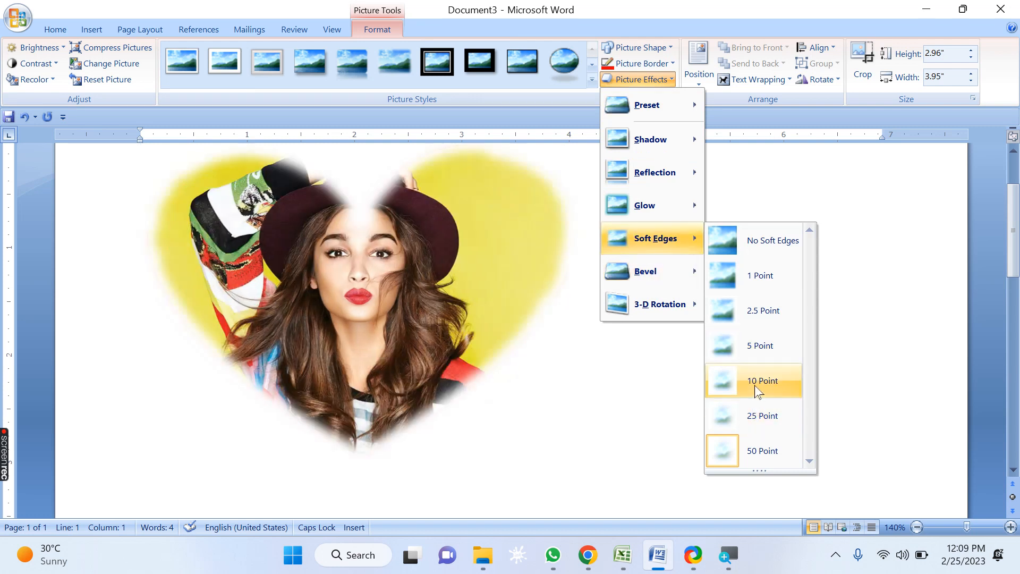
click(756, 351)
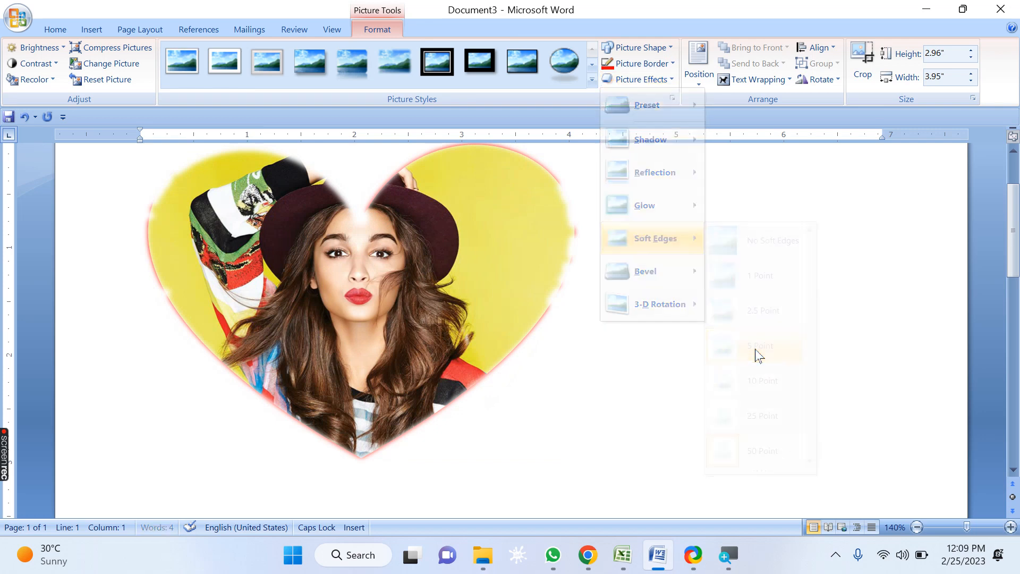
click(667, 81)
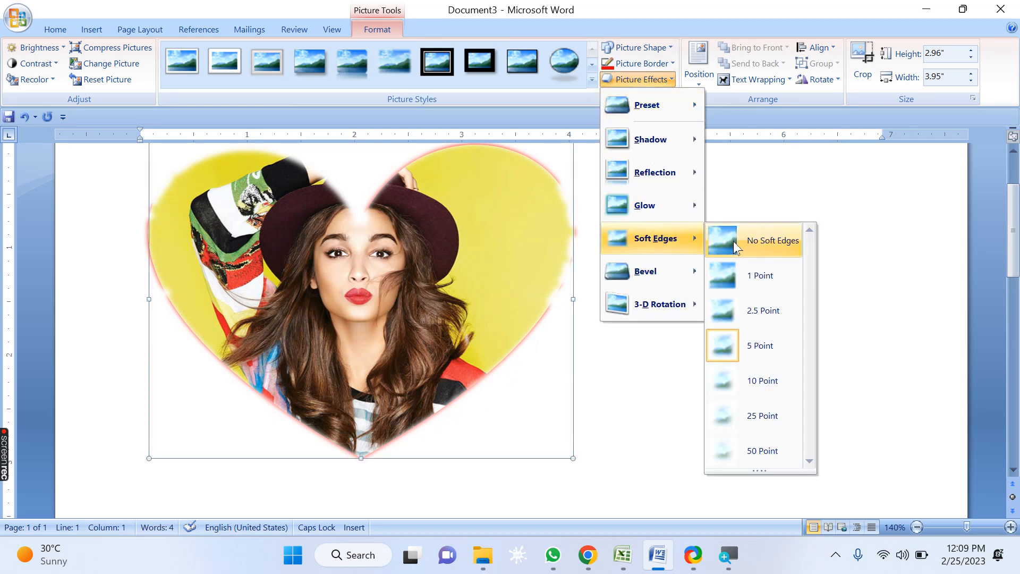
Step: Remove the soft edges from the picture
click(740, 242)
Step: Open the bevel 3-D options and set the picture's surface material to another Standard material
click(640, 79)
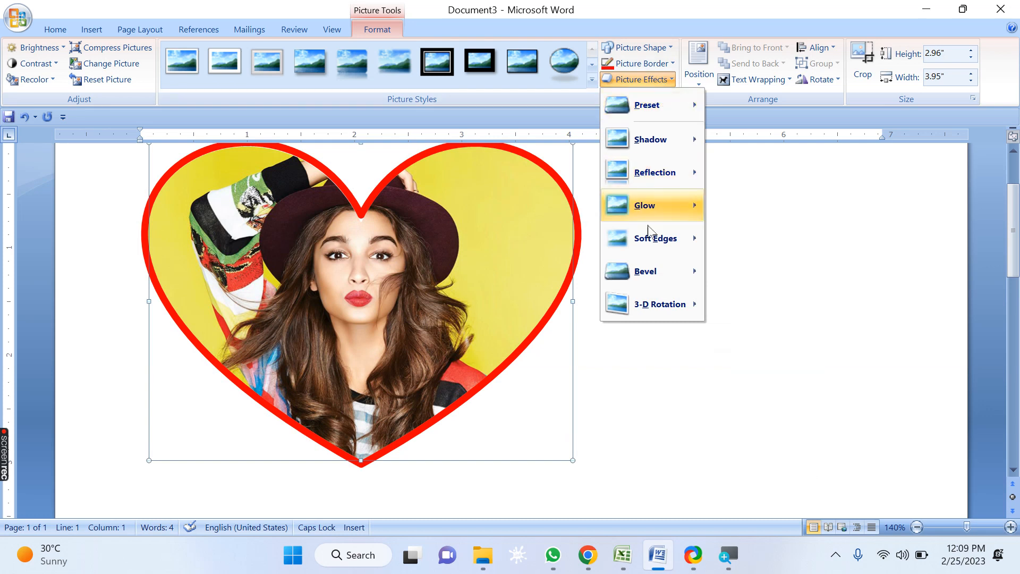
mouse_move(648, 274)
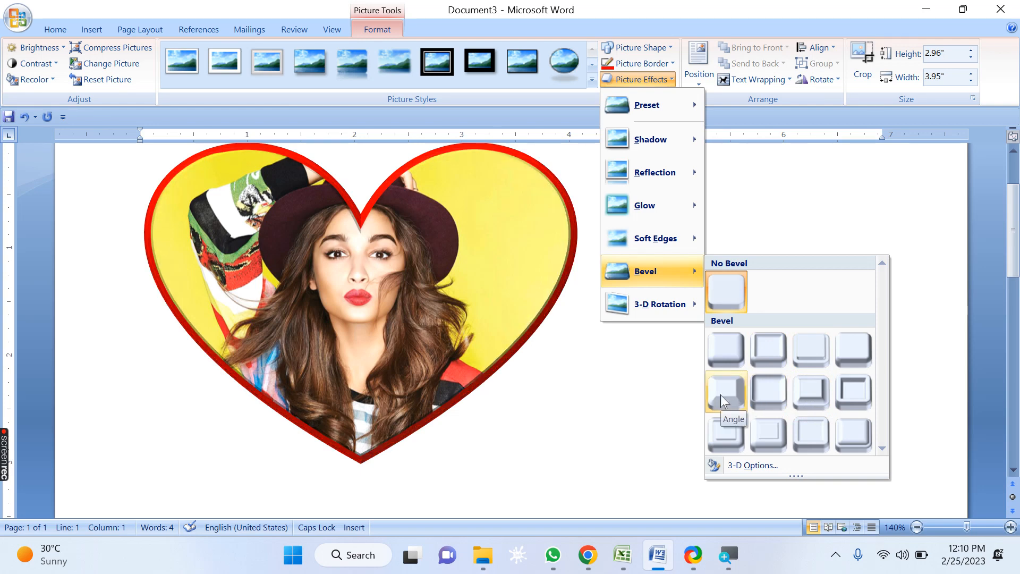
click(751, 466)
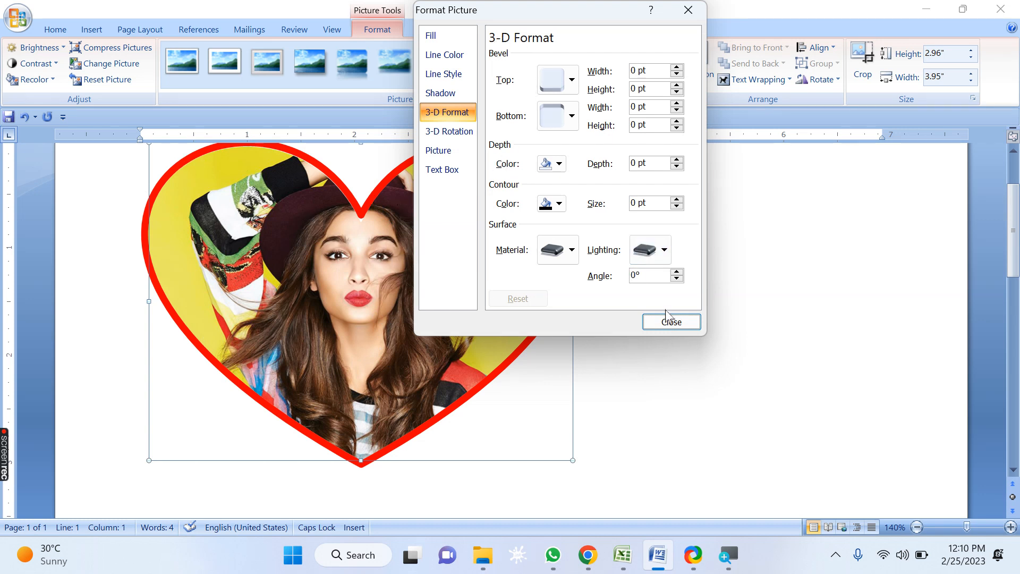
click(571, 251)
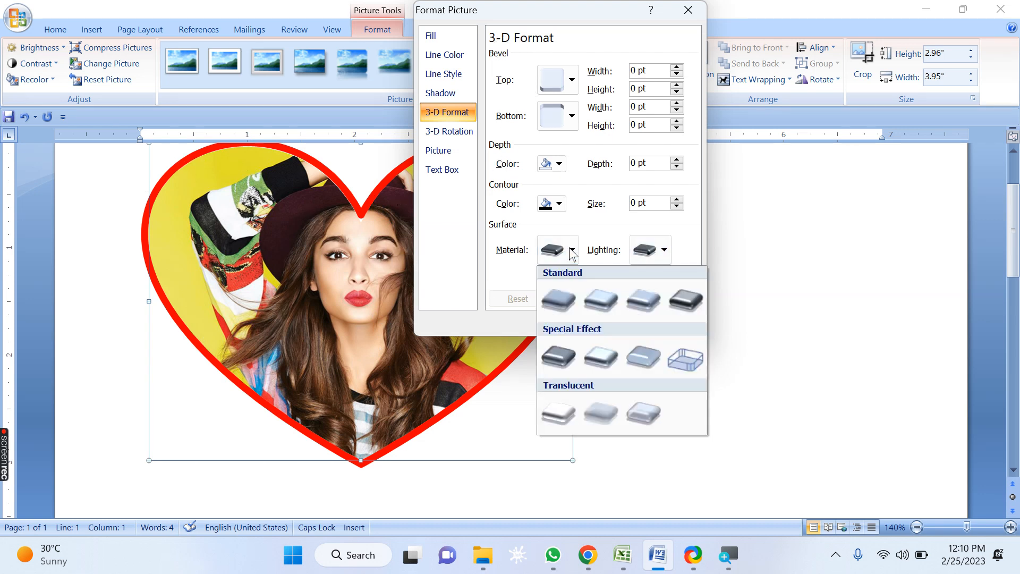
click(610, 308)
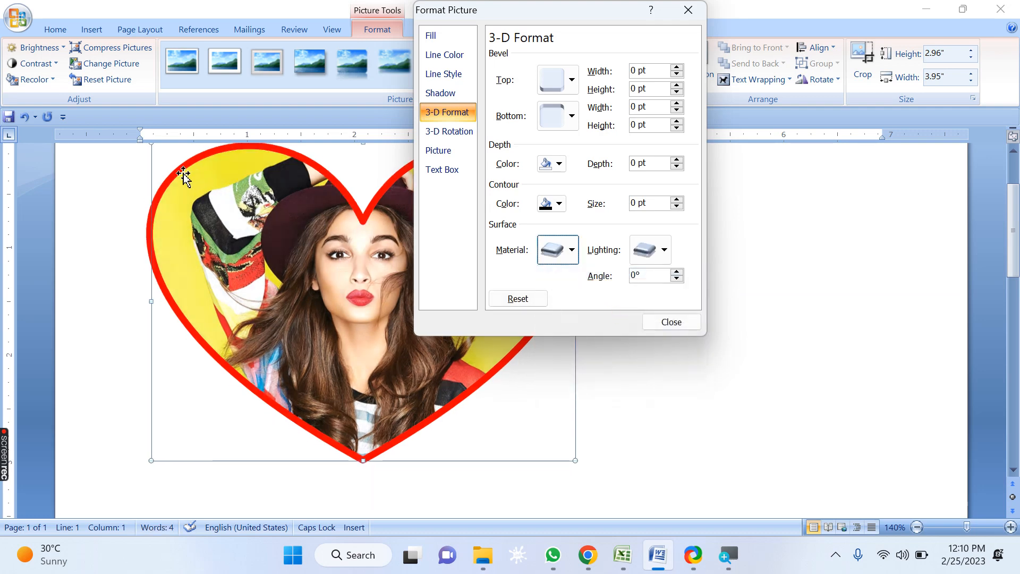
click(669, 321)
Step: Apply the first Bevel preset to the picture
scroll(546, 269, up, 5)
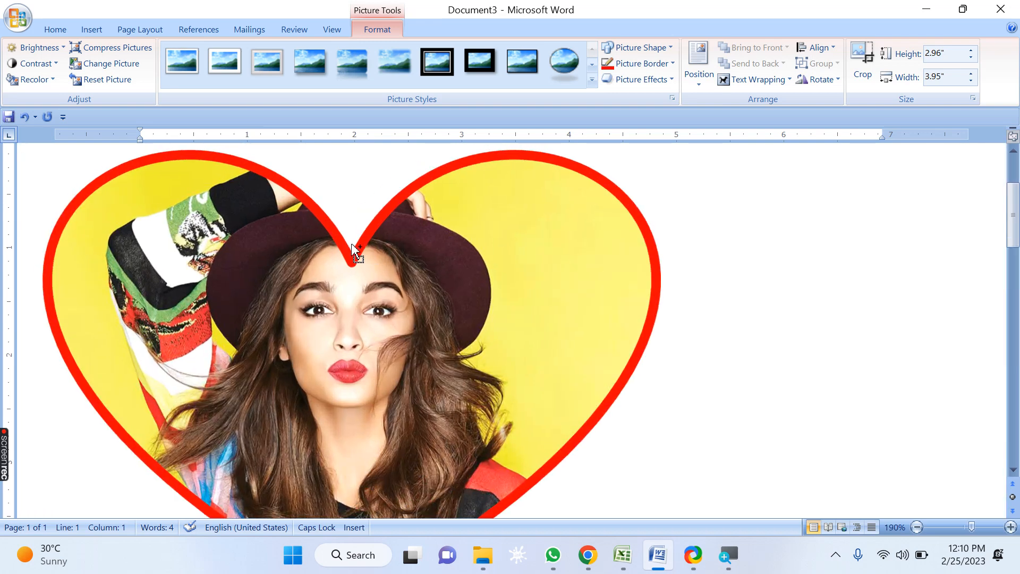
scroll(353, 249, up, 11)
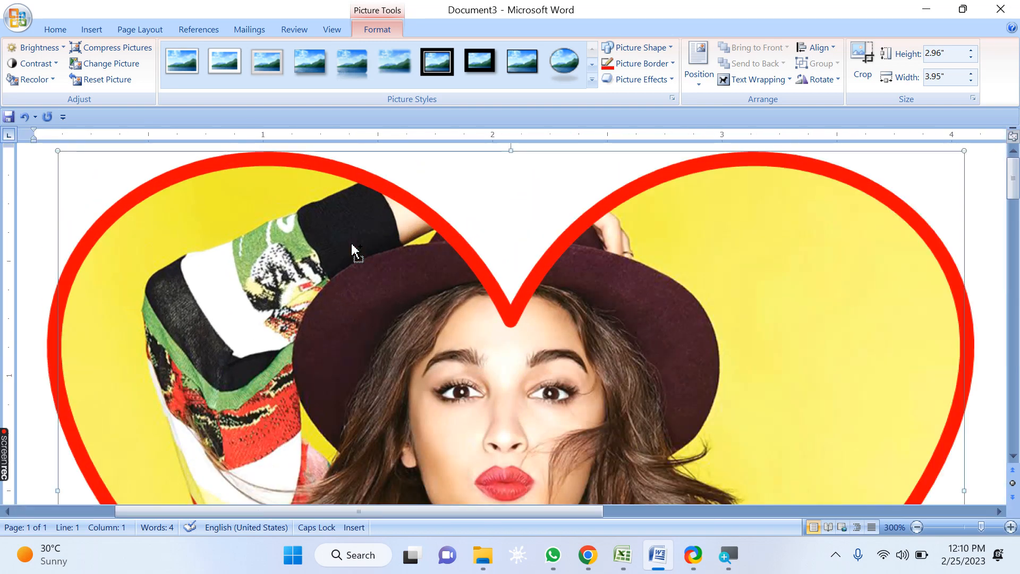
scroll(353, 248, down, 9)
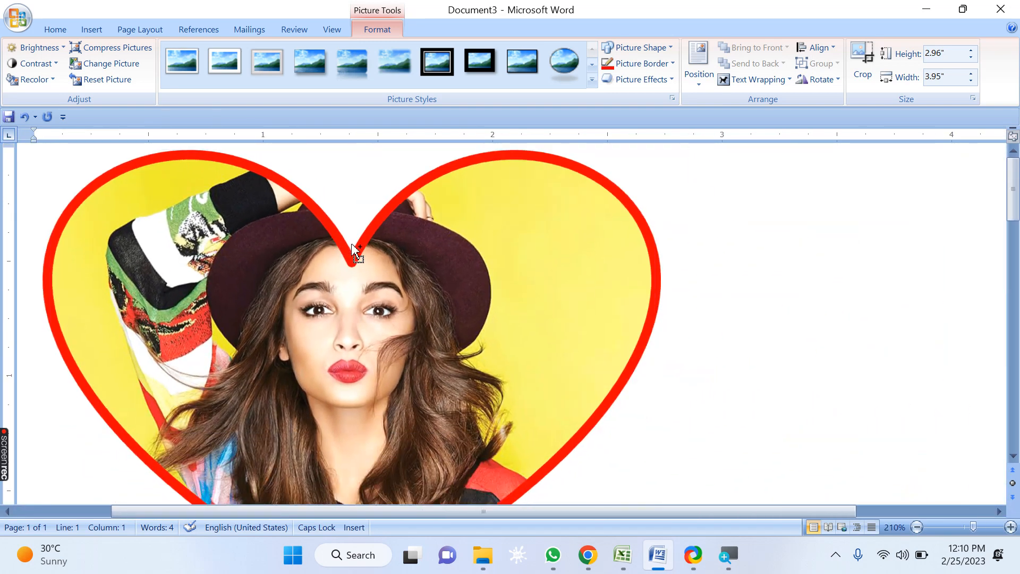
scroll(353, 248, down, 5)
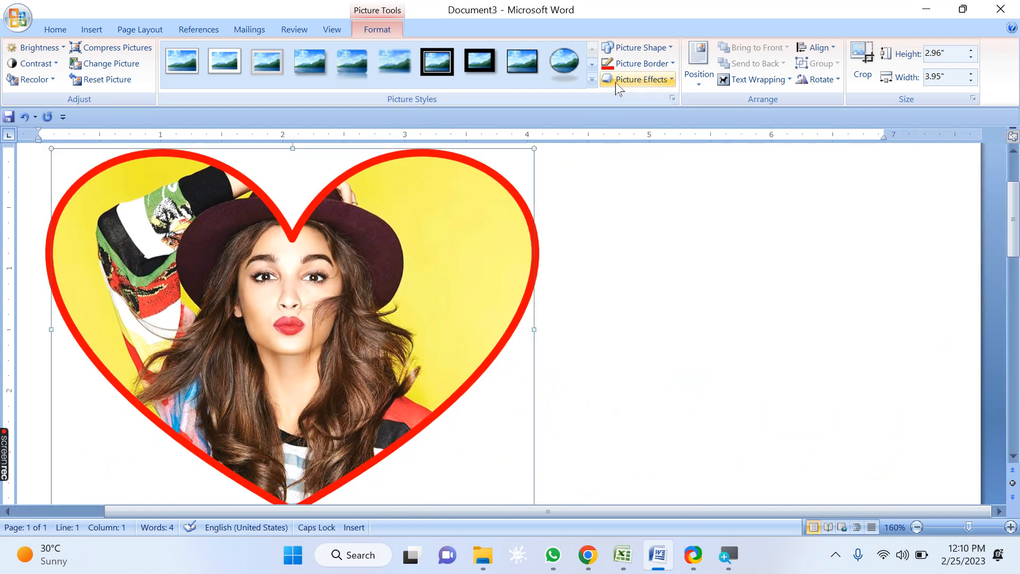
click(617, 83)
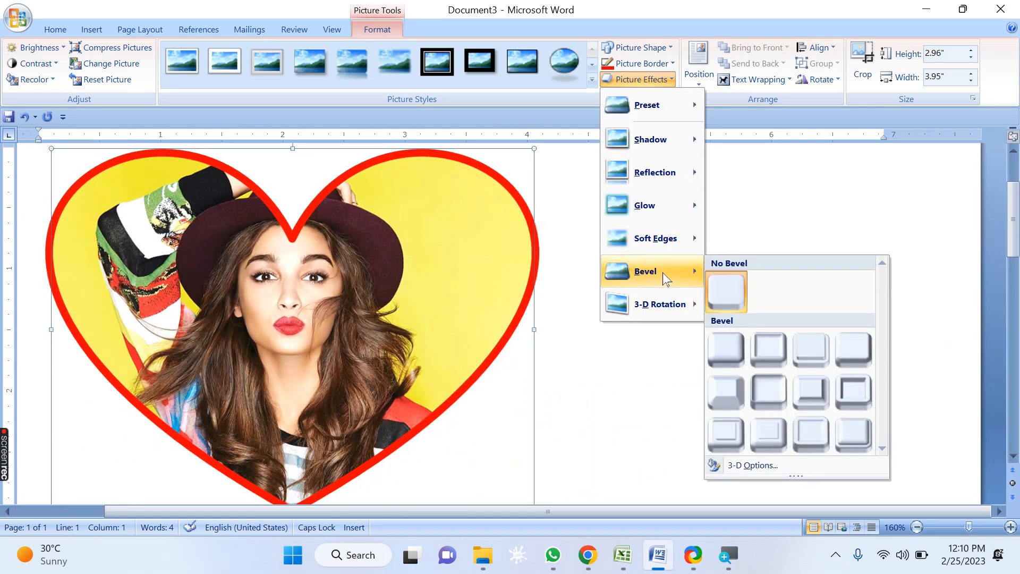
click(726, 349)
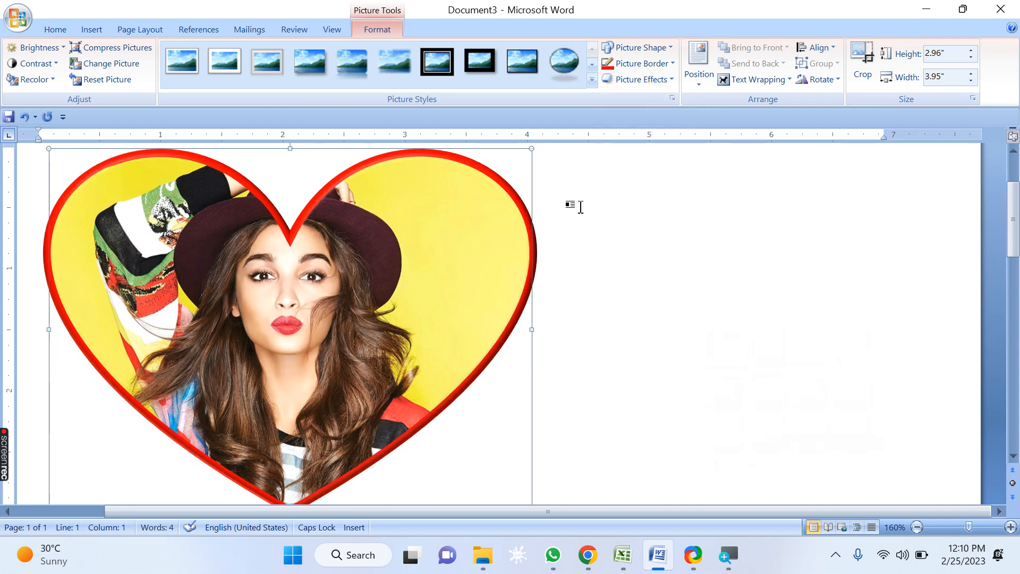
Step: Zoom in to examine the bevelled heart border, then return to 100% zoom
scroll(398, 187, up, 11)
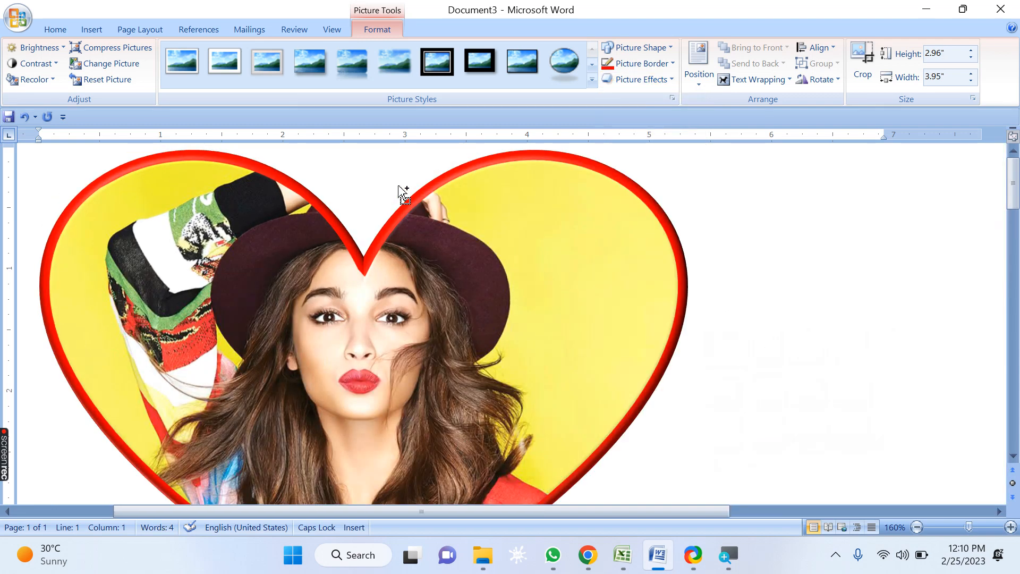
scroll(404, 194, up, 20)
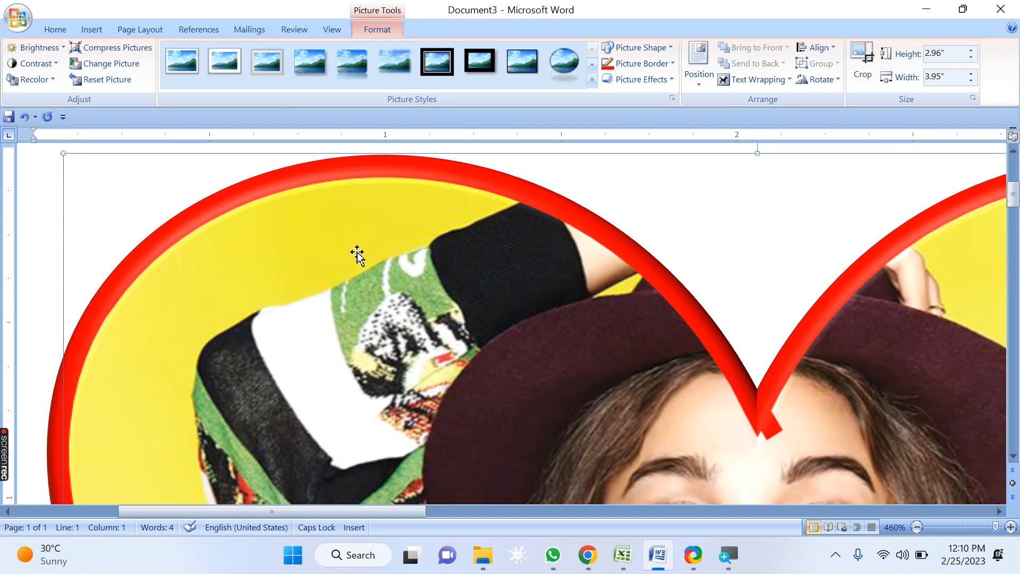
scroll(358, 250, down, 7)
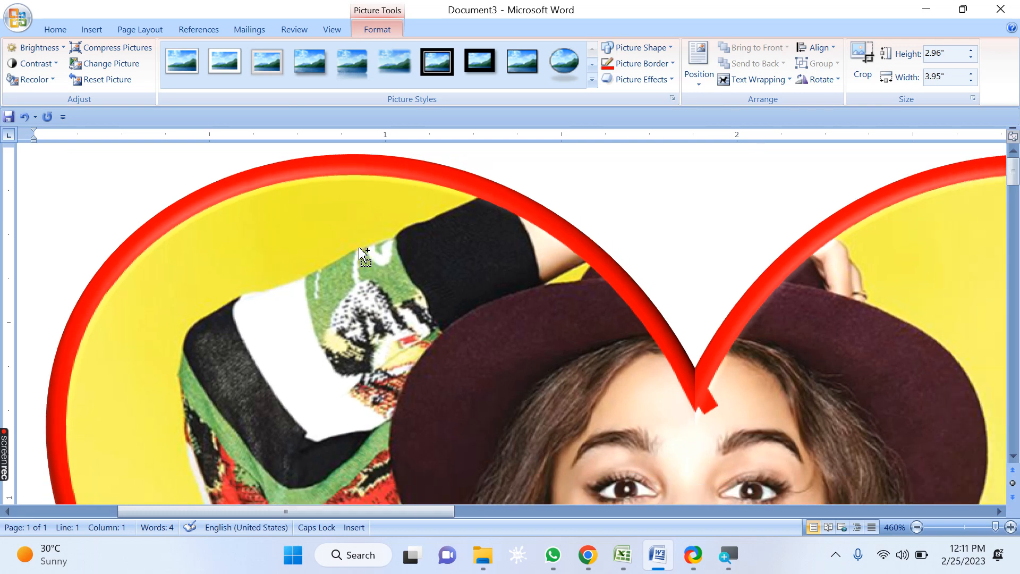
click(333, 30)
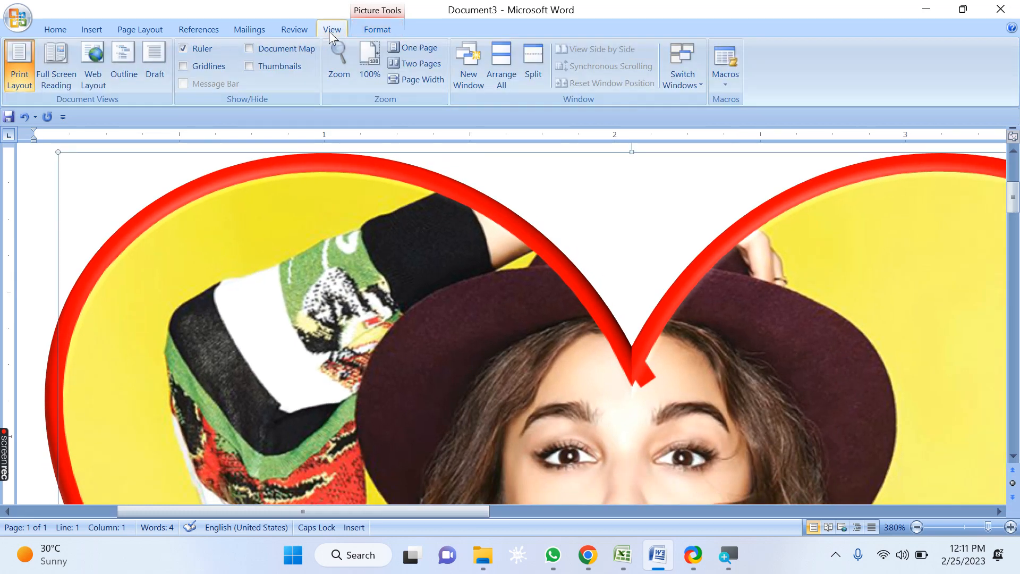
click(369, 62)
click(377, 29)
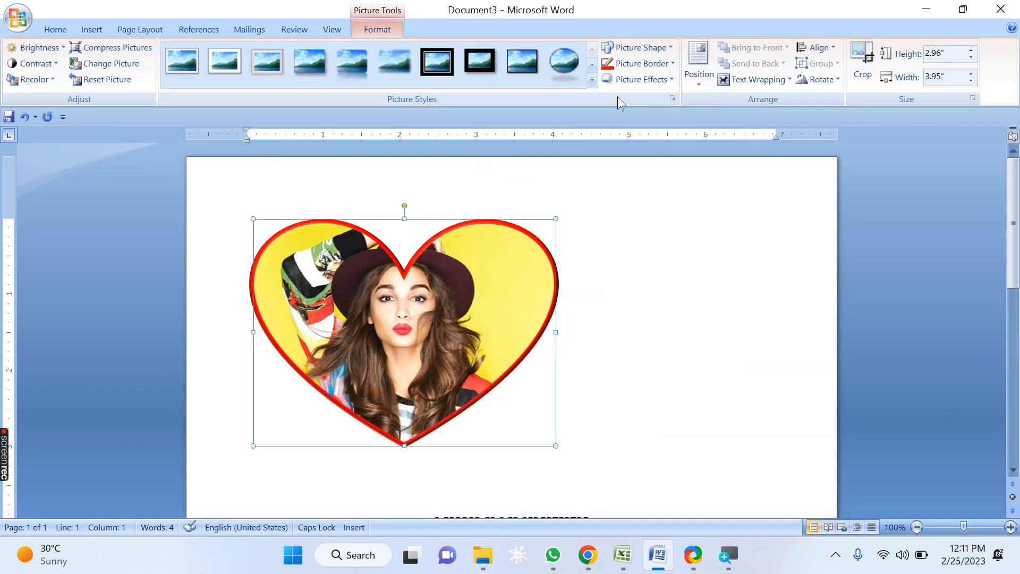
Step: Try a Parallel 3-D Rotation preset on the picture, then reset it to No Rotation
click(657, 80)
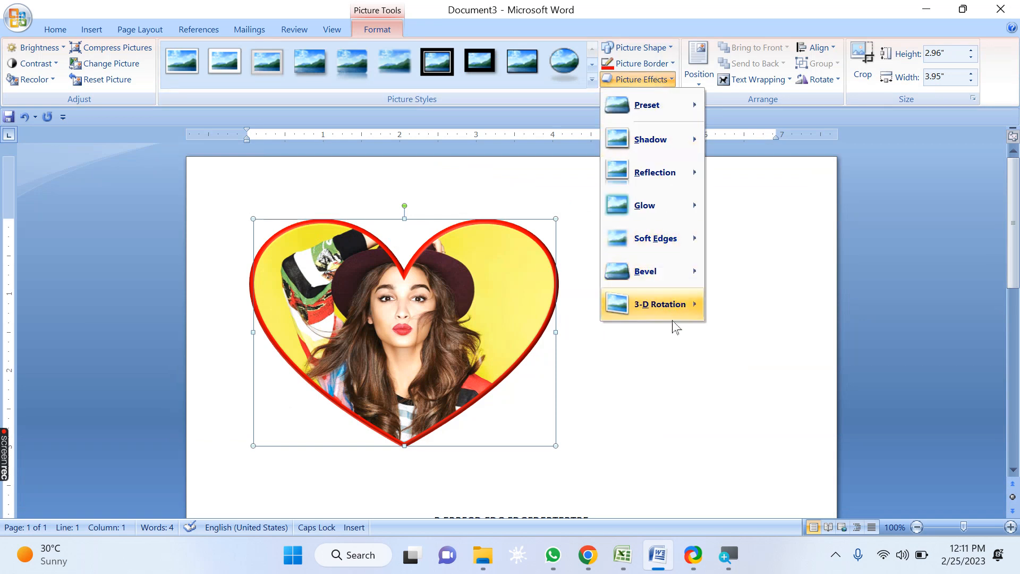
mouse_move(673, 316)
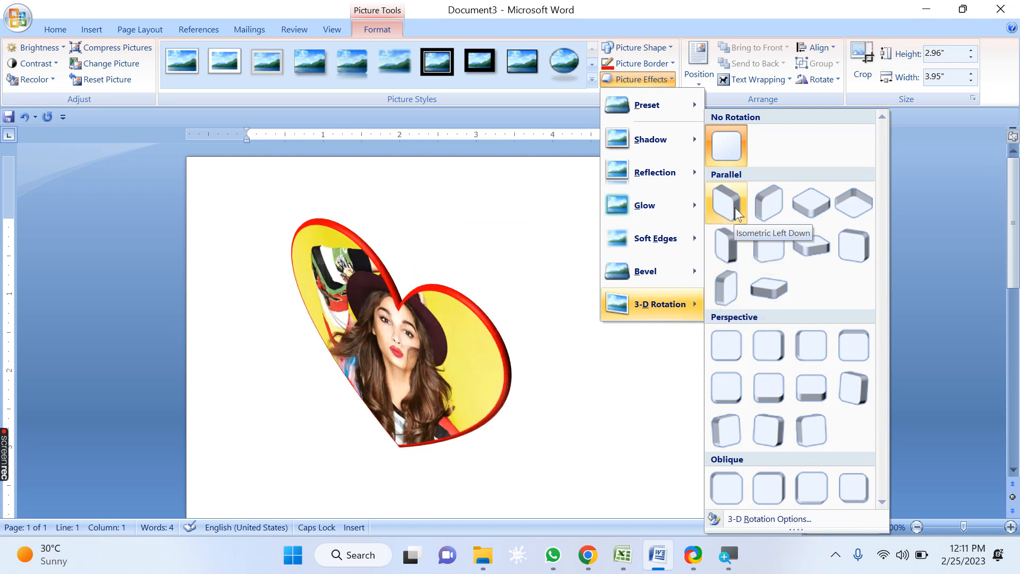
click(775, 292)
click(657, 81)
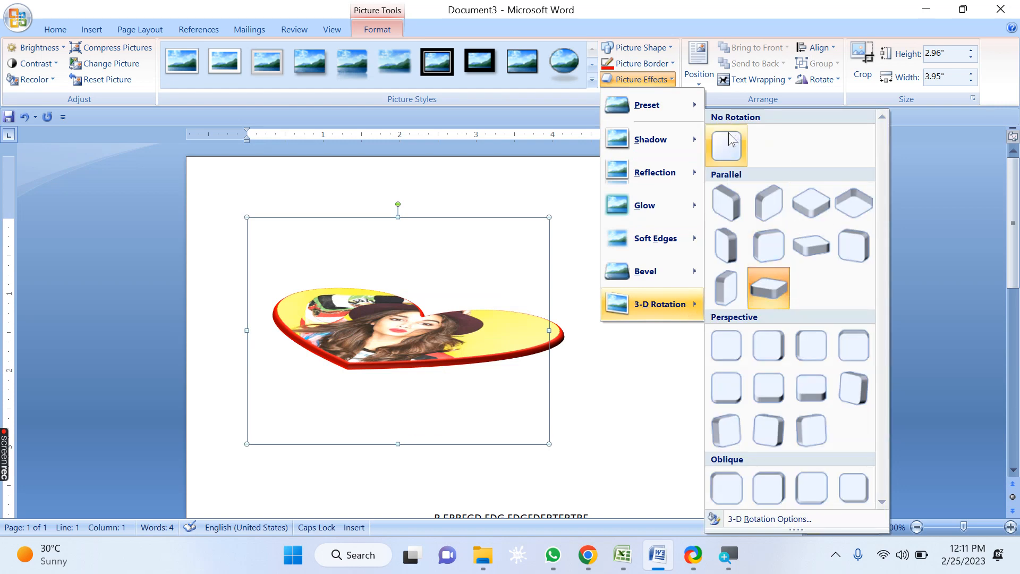
click(728, 139)
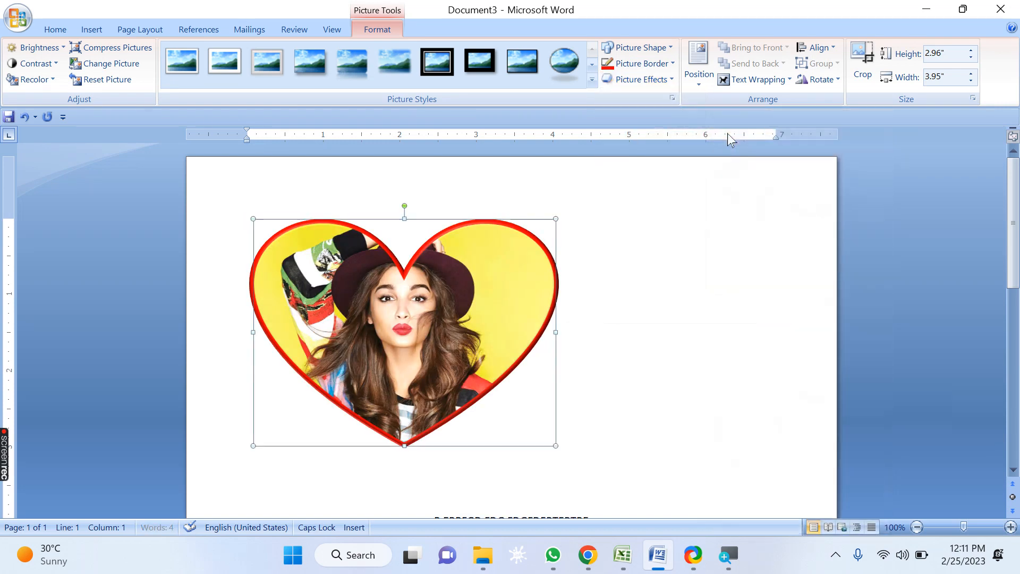
Step: Show the whole page and resize the picture from its corner to about 1.29 by 1.71 inches
click(696, 84)
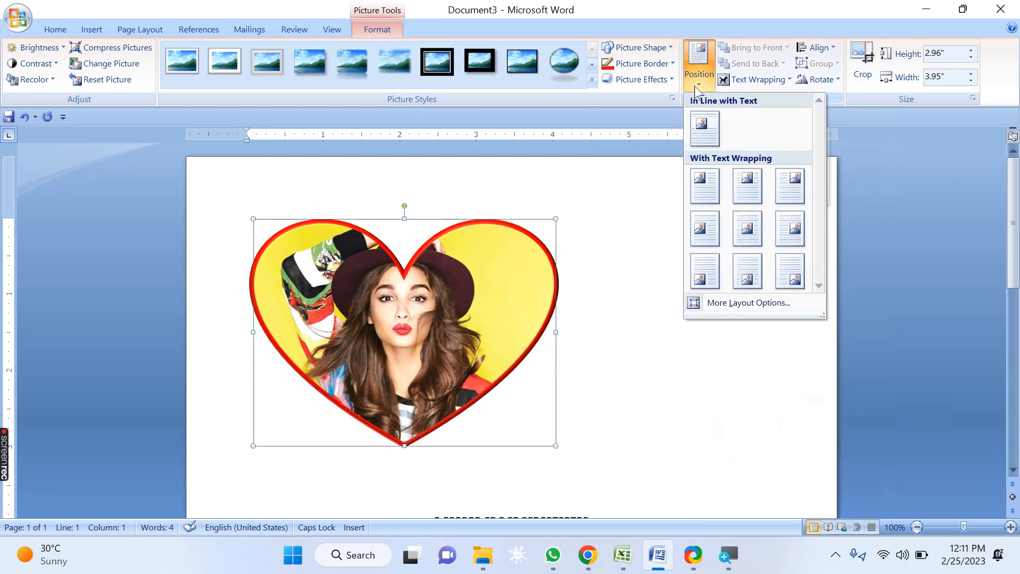
click(606, 208)
click(332, 29)
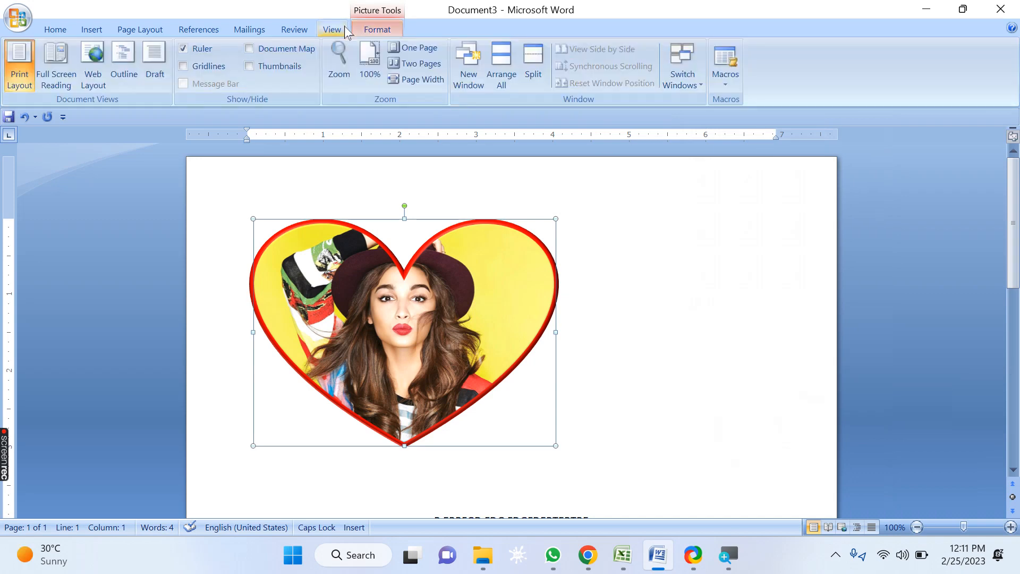
click(422, 65)
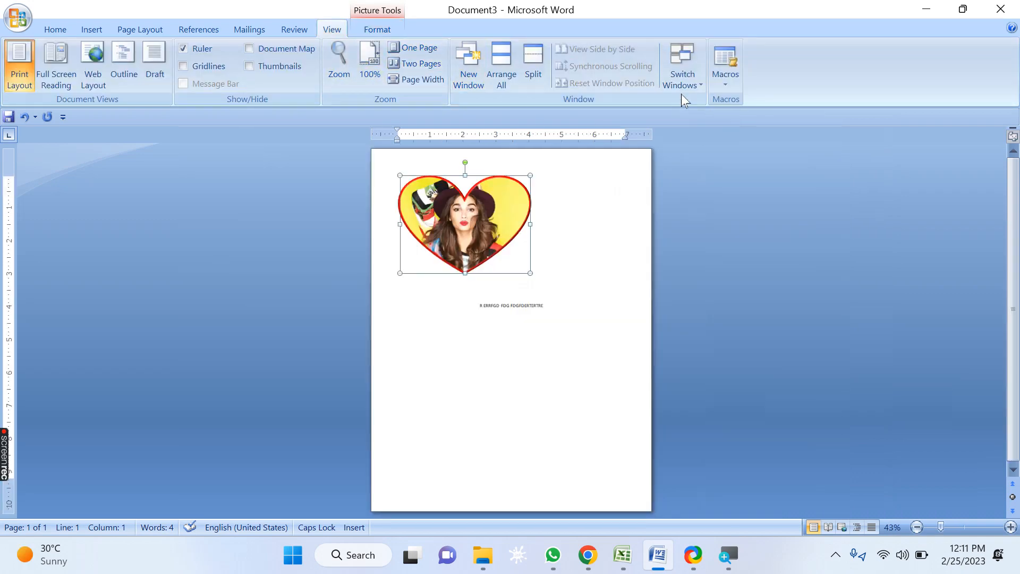
click(376, 29)
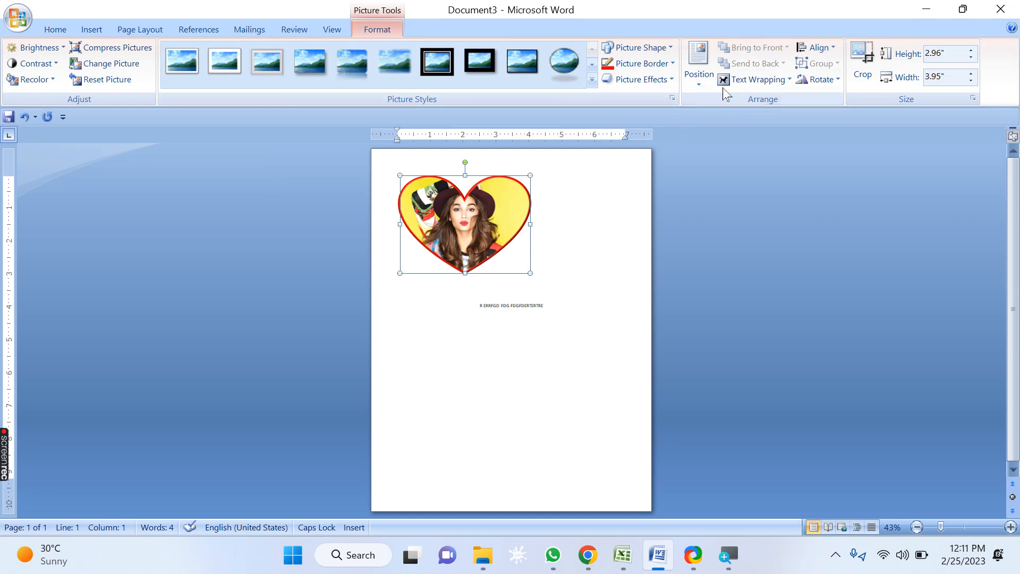
click(690, 71)
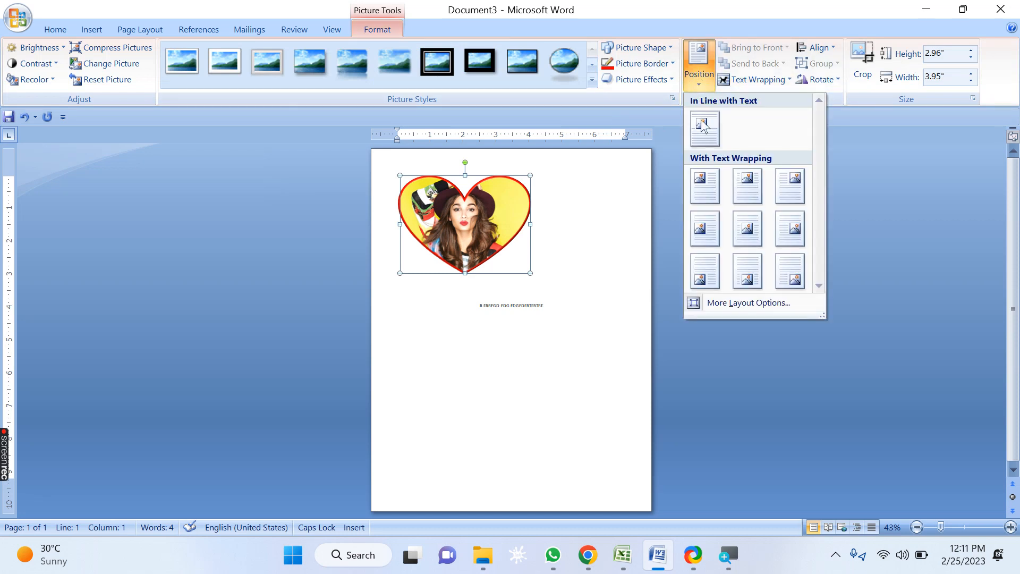
click(524, 269)
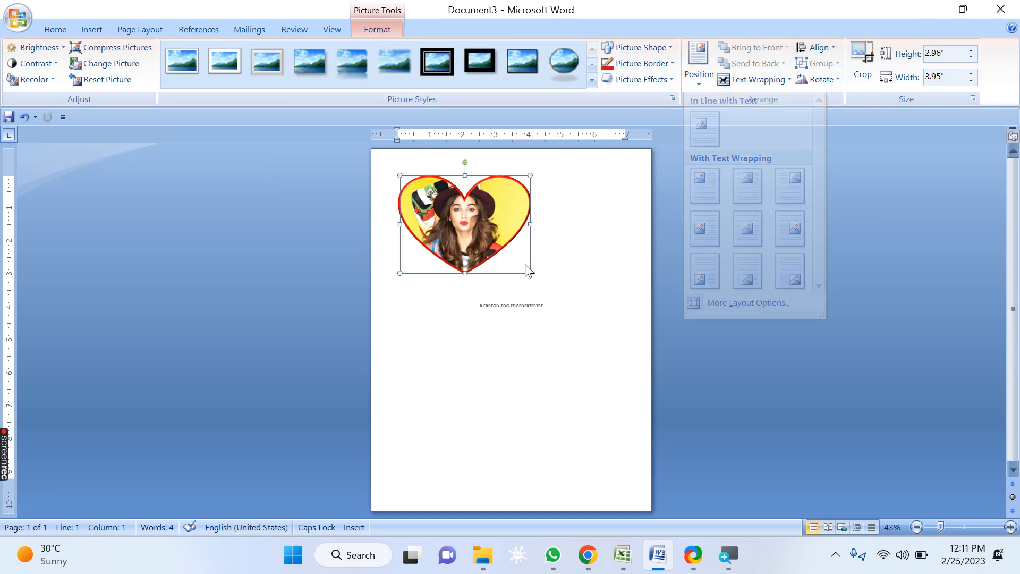
drag(530, 274, 463, 223)
Step: Try the picture's top center, top right and top left Position presets with square text wrapping
click(709, 79)
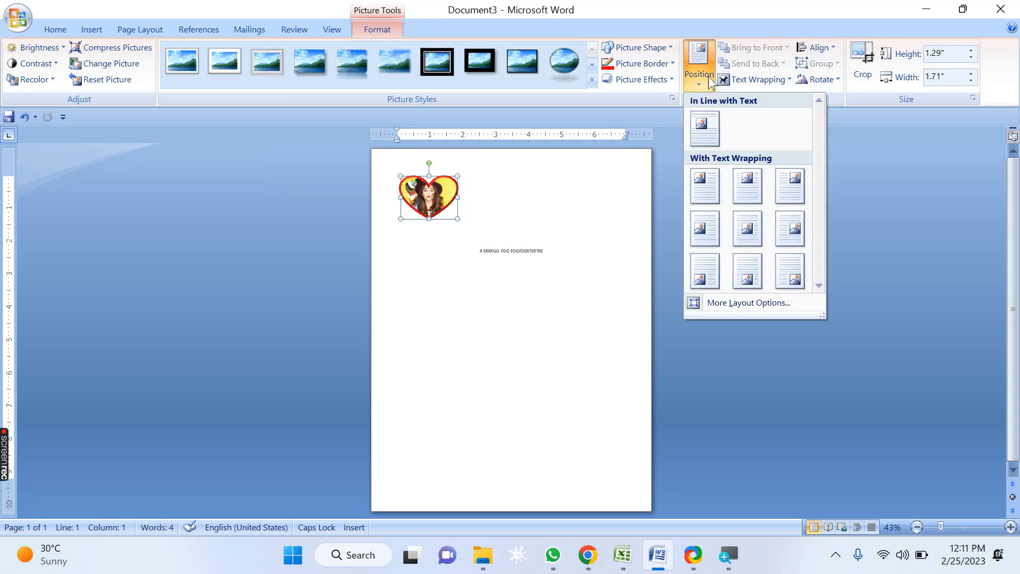
click(746, 184)
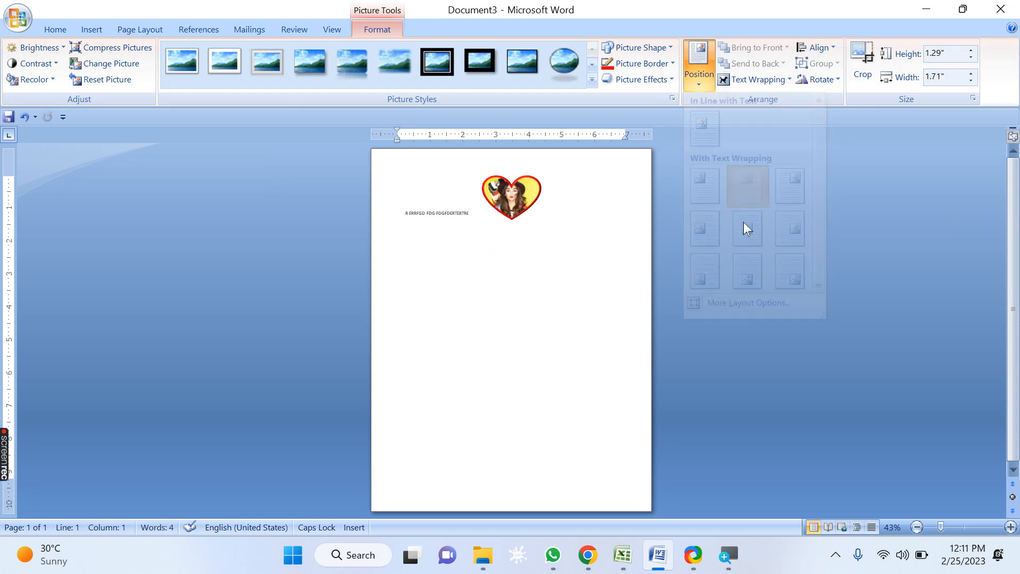
click(697, 77)
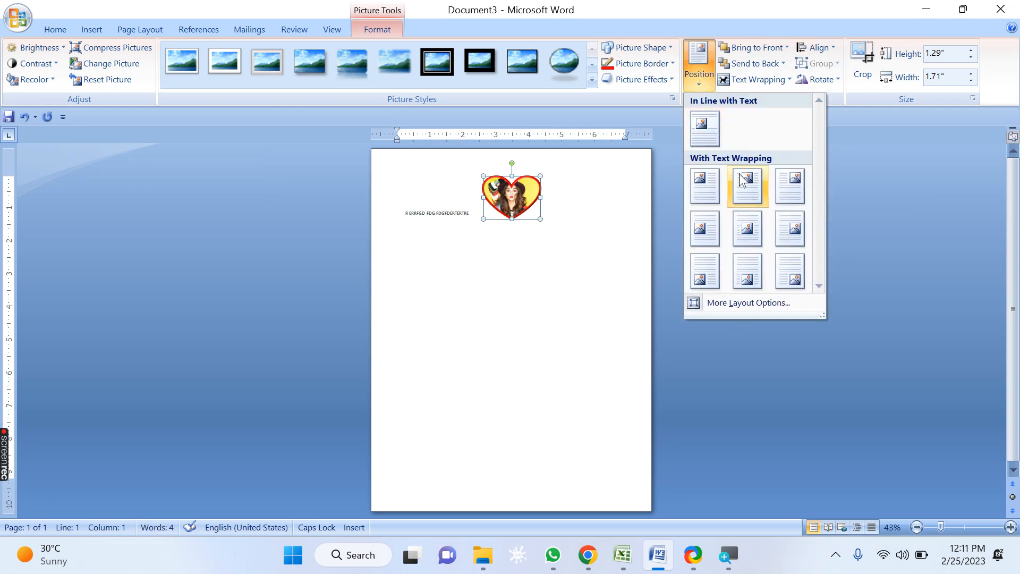
click(785, 181)
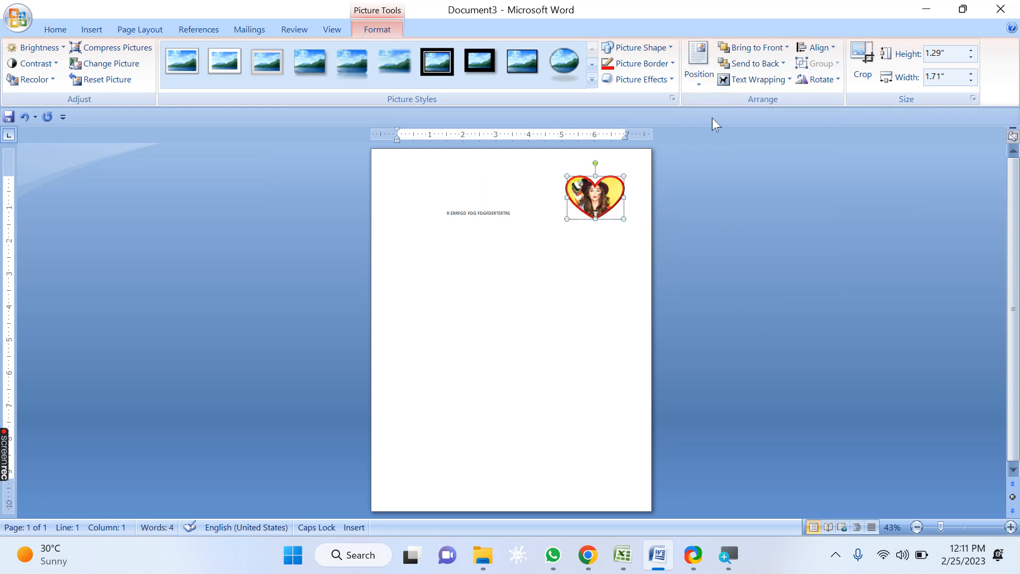
click(699, 82)
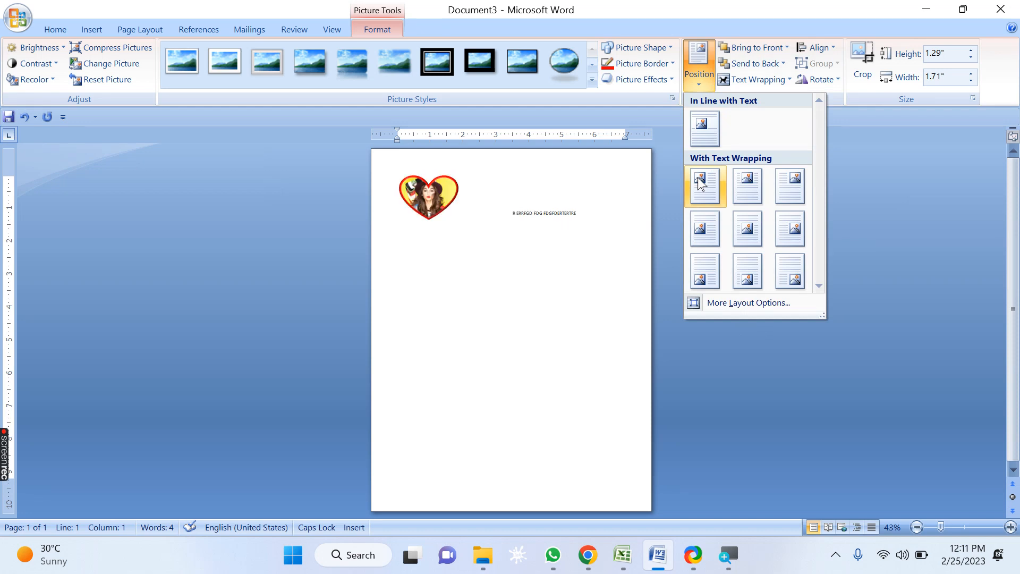
click(697, 178)
Step: Move the picture through the middle center, middle left and middle right Position presets
click(700, 85)
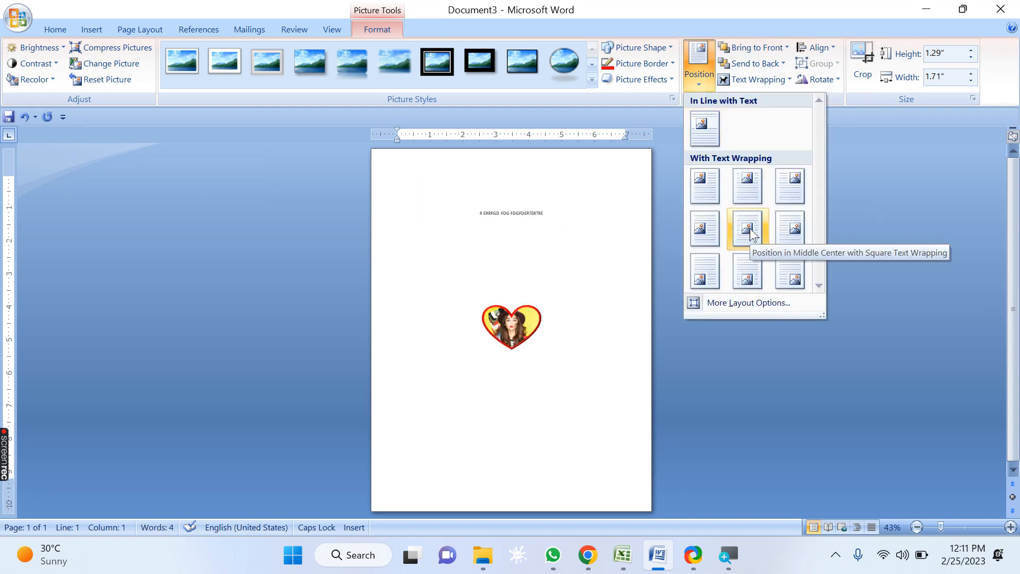
click(750, 229)
click(703, 84)
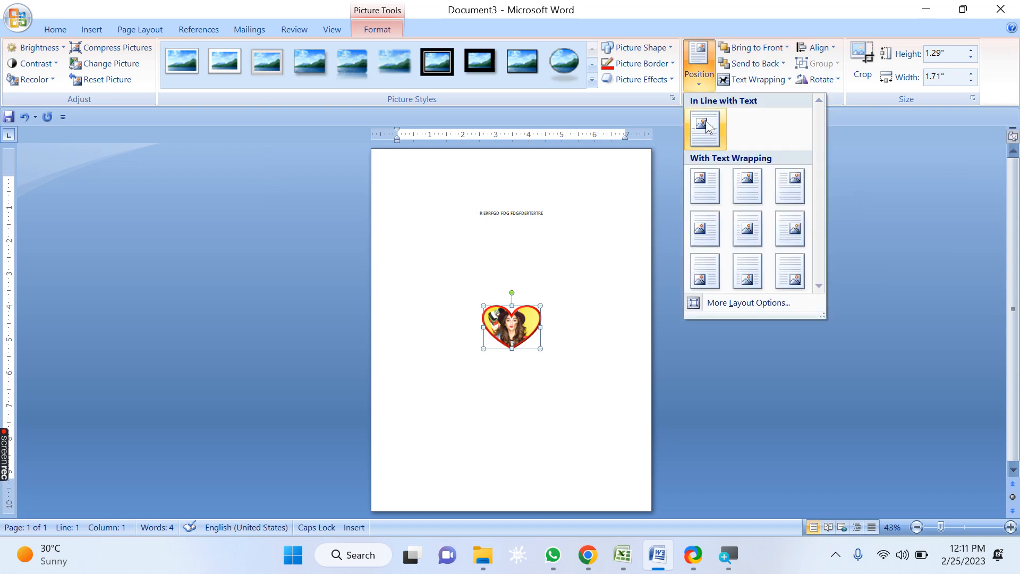
click(706, 234)
click(699, 85)
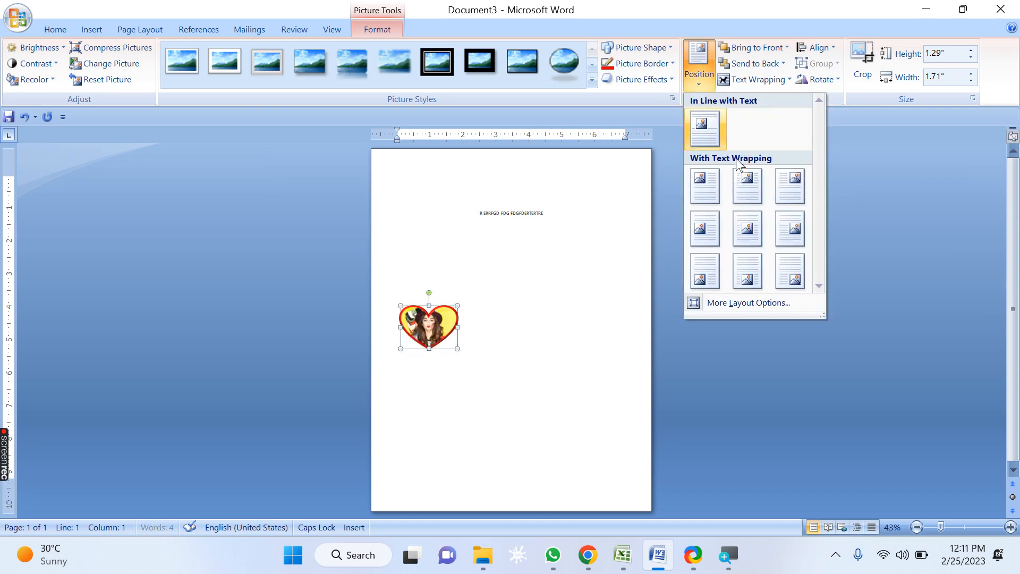
click(790, 228)
Step: Move the picture through the bottom center, bottom left, bottom right and top left Position presets
click(697, 85)
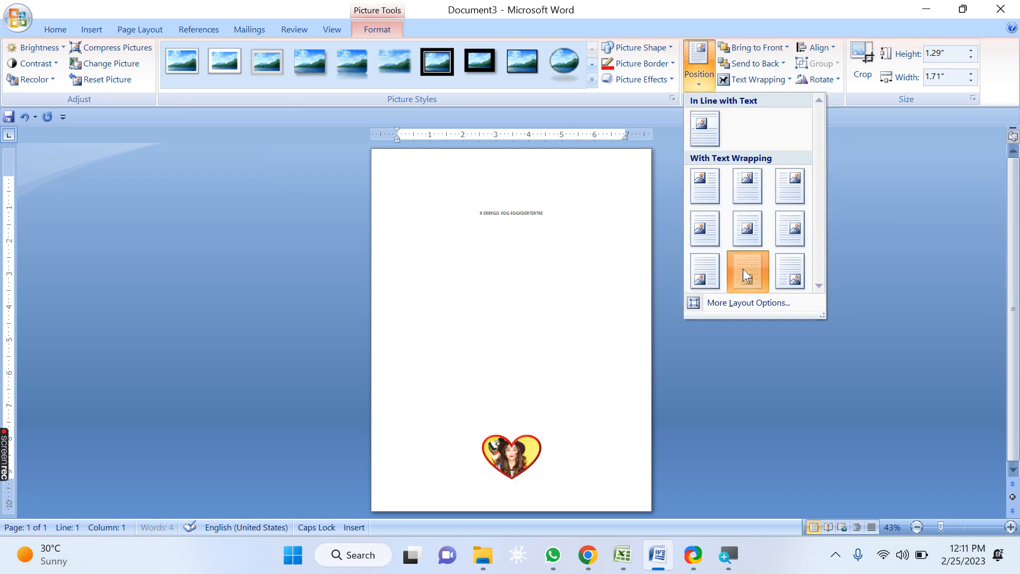
click(744, 270)
click(697, 82)
click(697, 271)
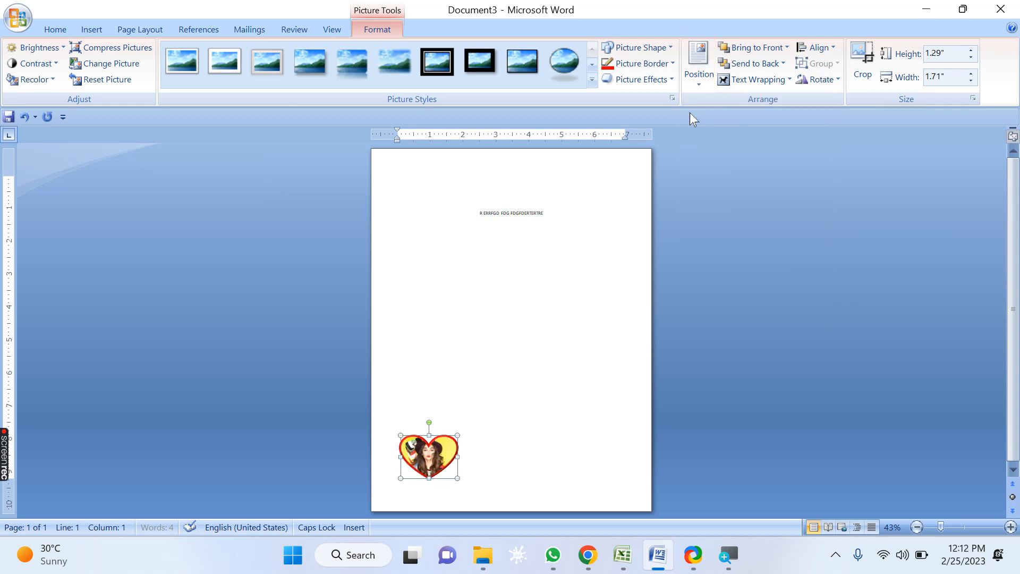
click(698, 83)
click(790, 271)
click(699, 84)
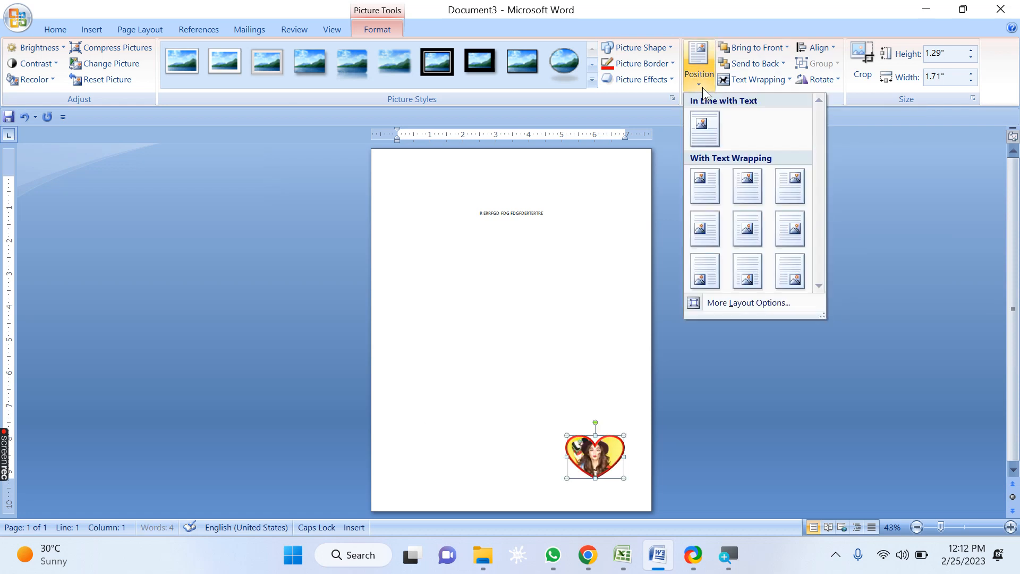
click(700, 180)
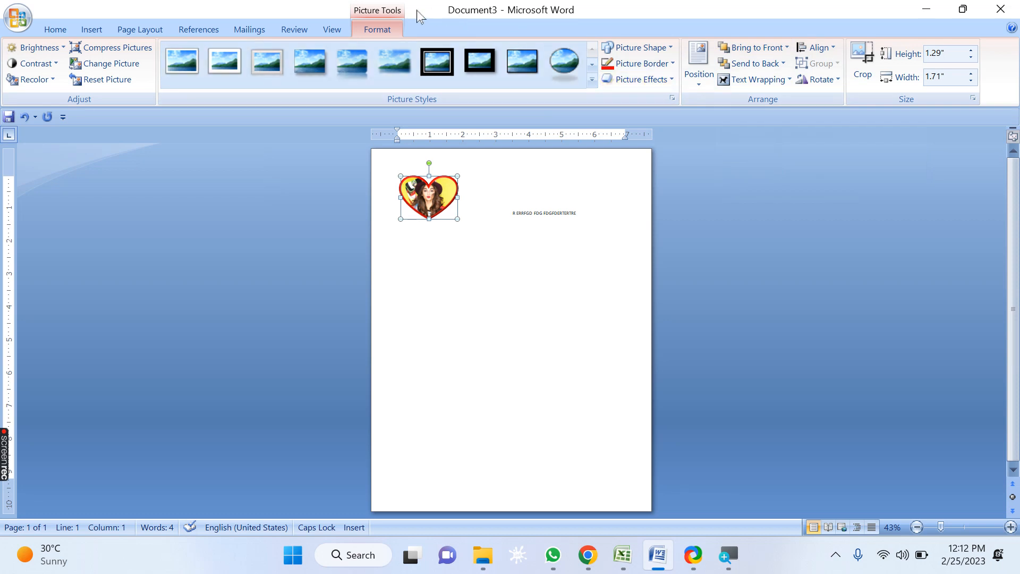
Step: Zoom to page width, enlarge the picture from its corner, and undo the last action
click(333, 29)
click(413, 80)
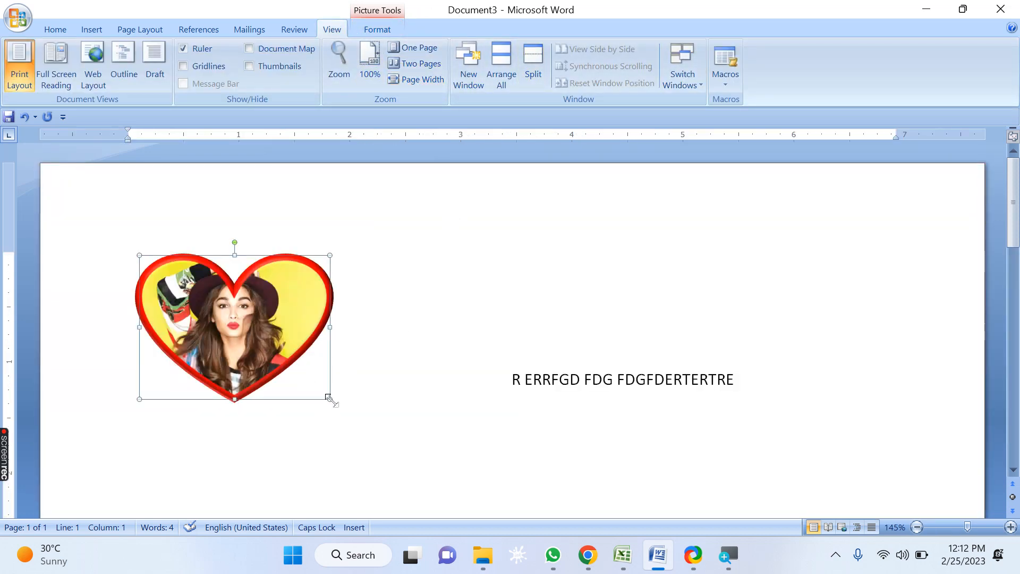
drag(328, 397, 341, 415)
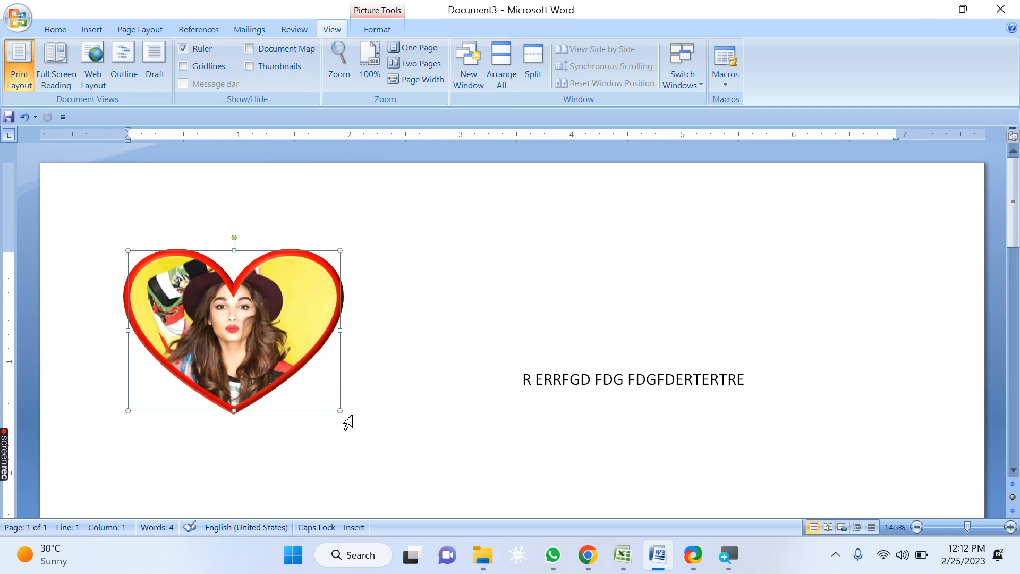
key(ctrl+z)
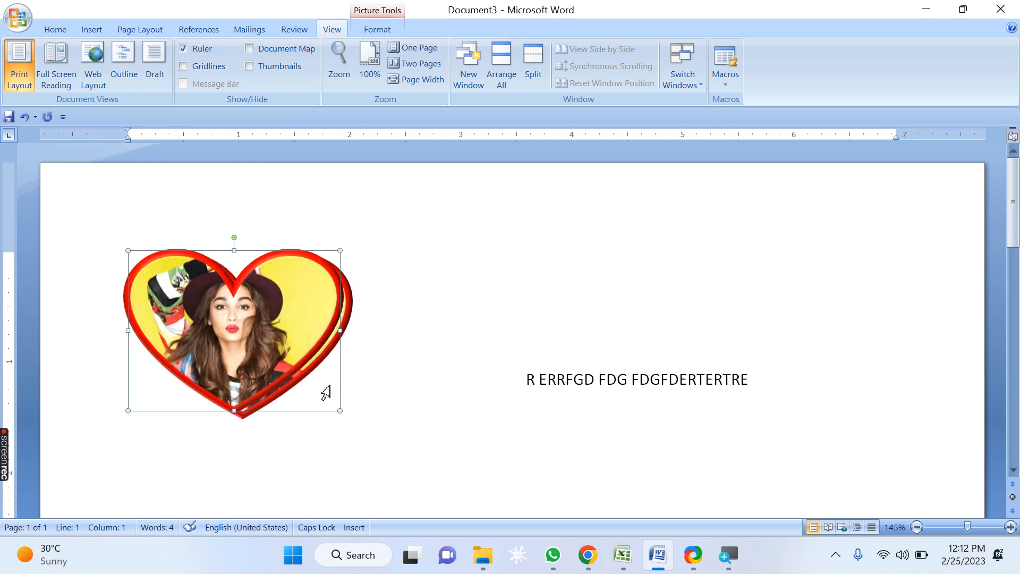
Step: Change the heart picture's border color to Light Blue
click(368, 33)
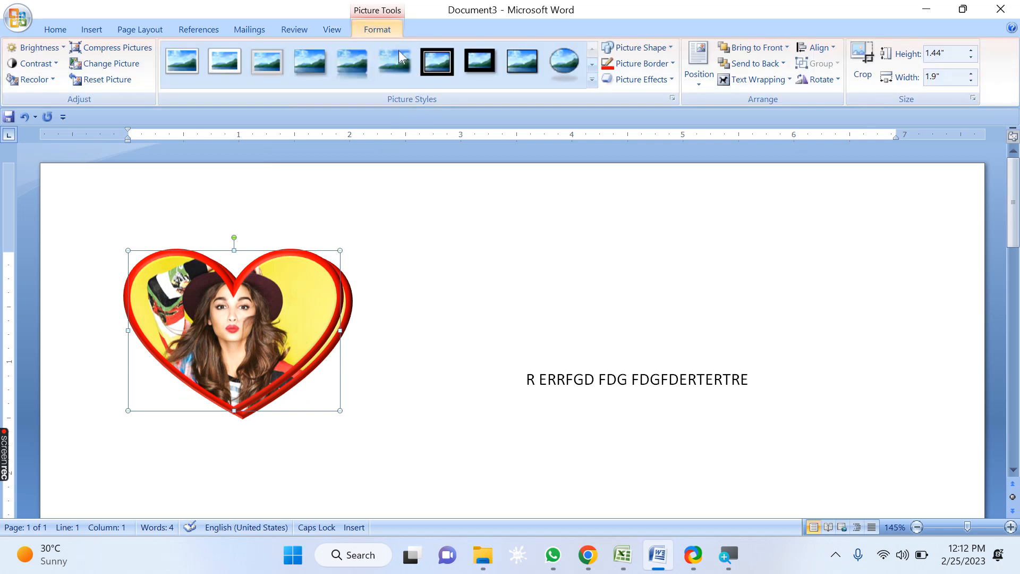
click(642, 64)
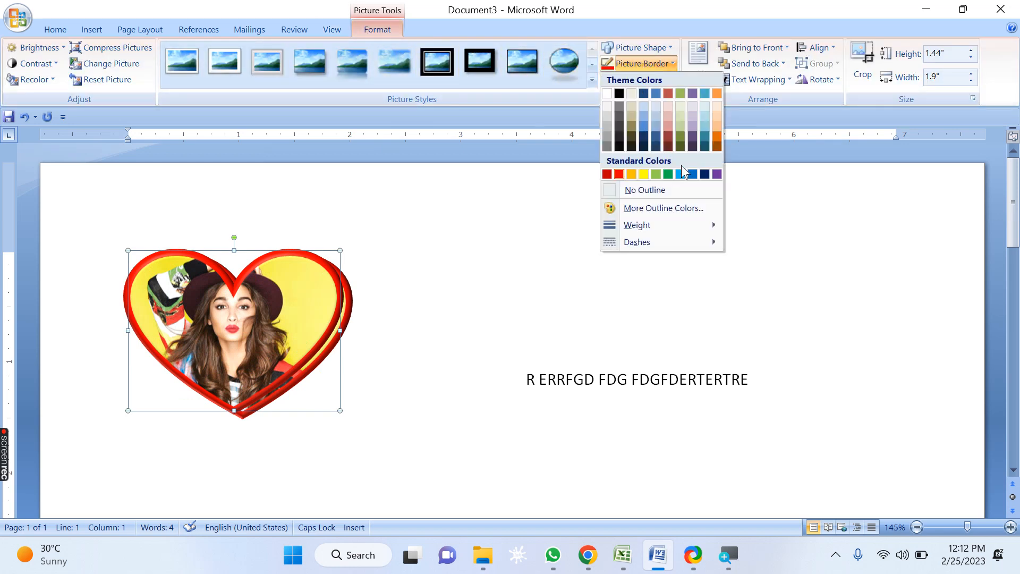
click(680, 174)
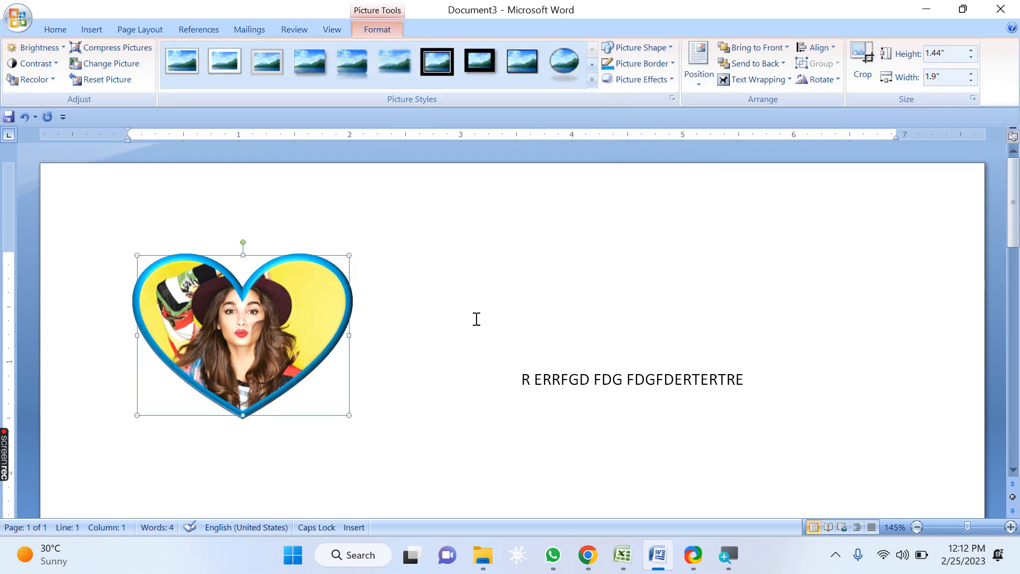
Step: Drag a copy of the heart picture to the right and give the copy a Green border
drag(297, 379, 353, 390)
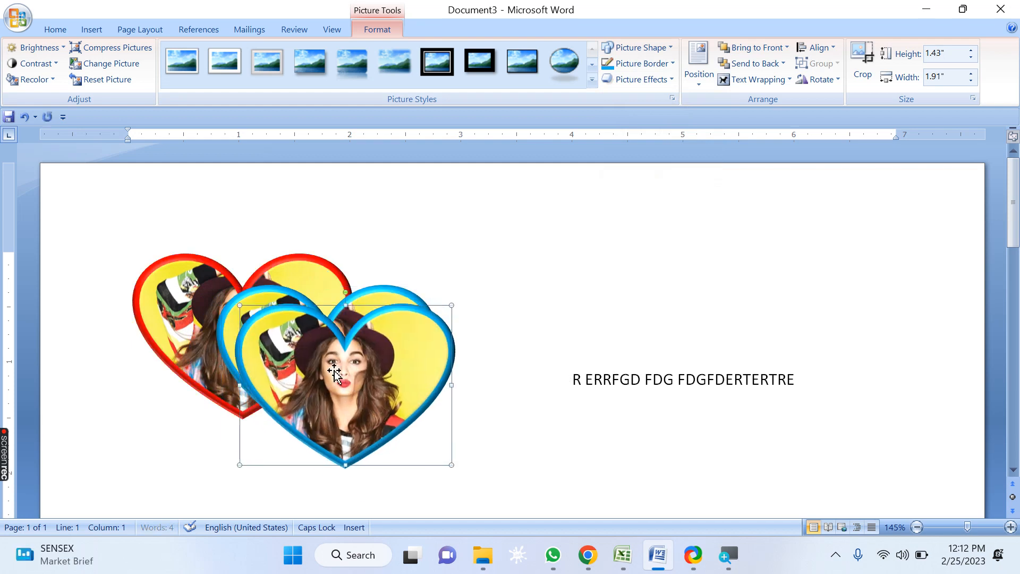
click(671, 65)
click(669, 176)
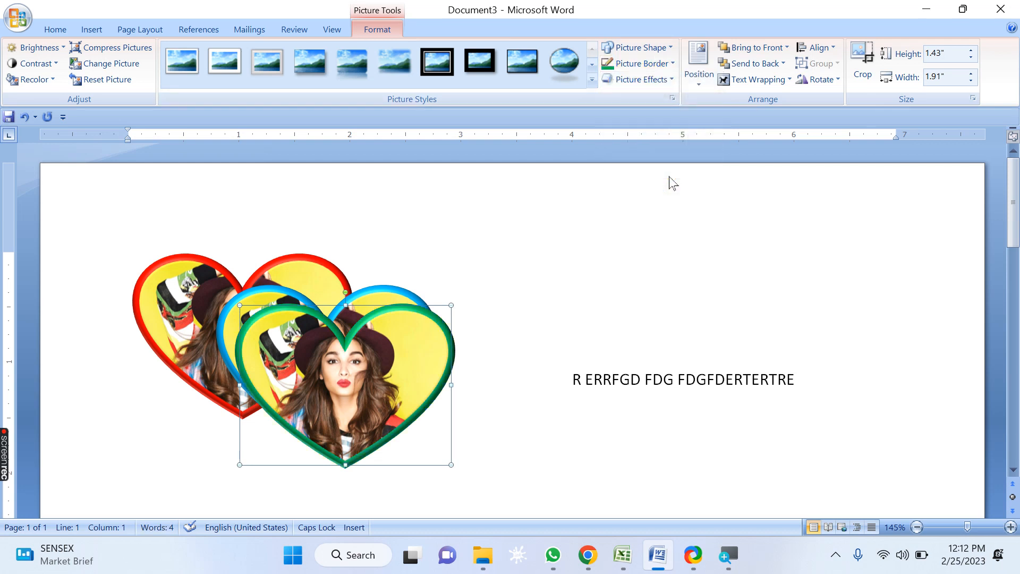
Step: Paste another copy of the heart picture and give it a Yellow border
key(ctrl+v)
click(657, 80)
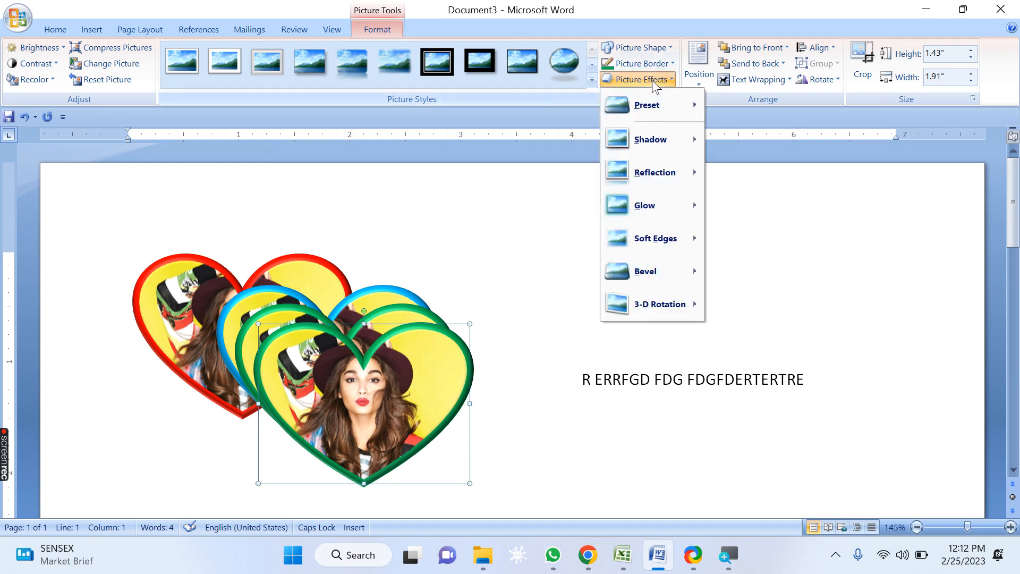
click(657, 66)
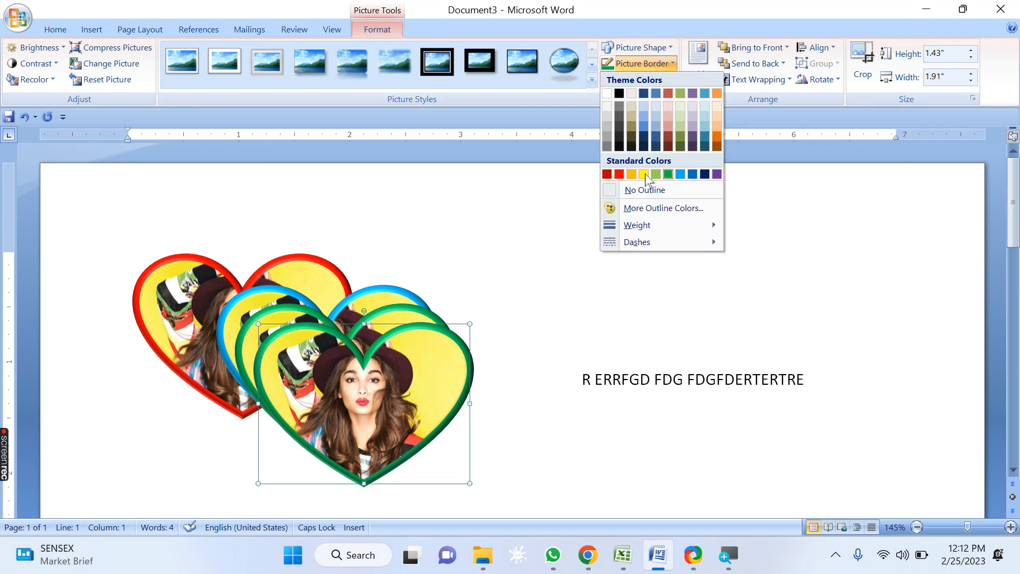
click(643, 174)
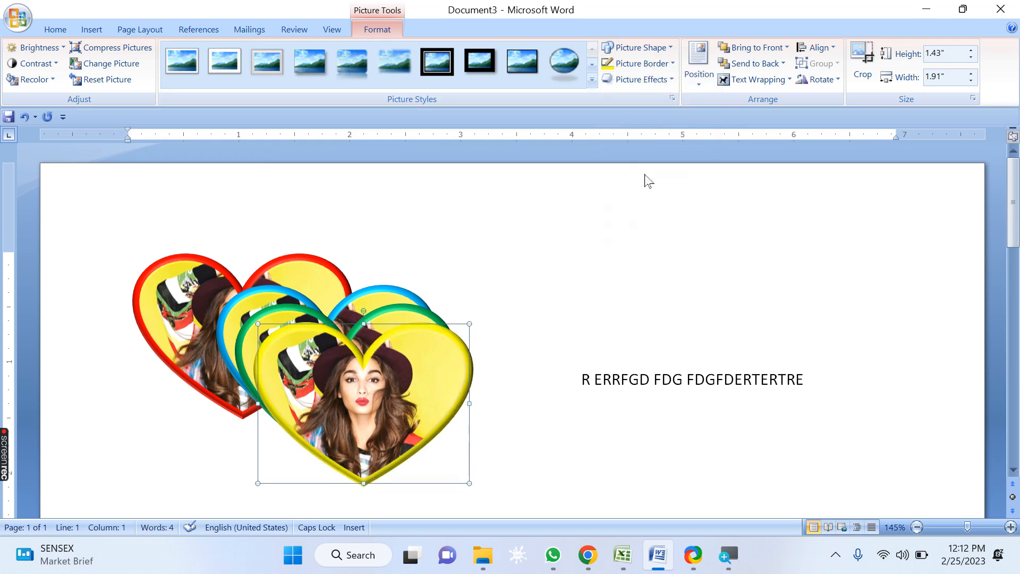
Step: Paste one more copy with a Dark Blue border, and move the red-bordered heart to the right
key(ctrl+v)
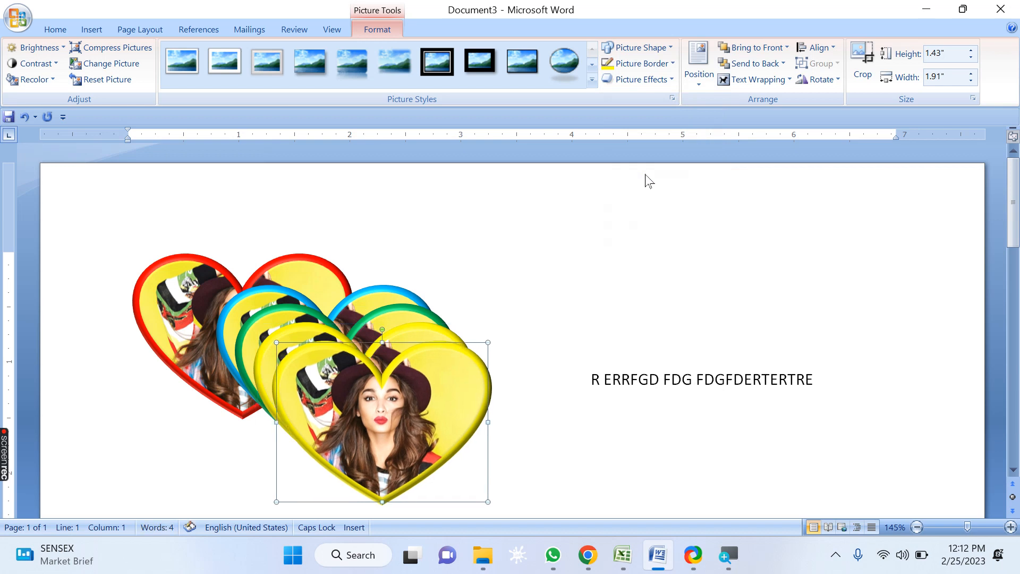
click(659, 65)
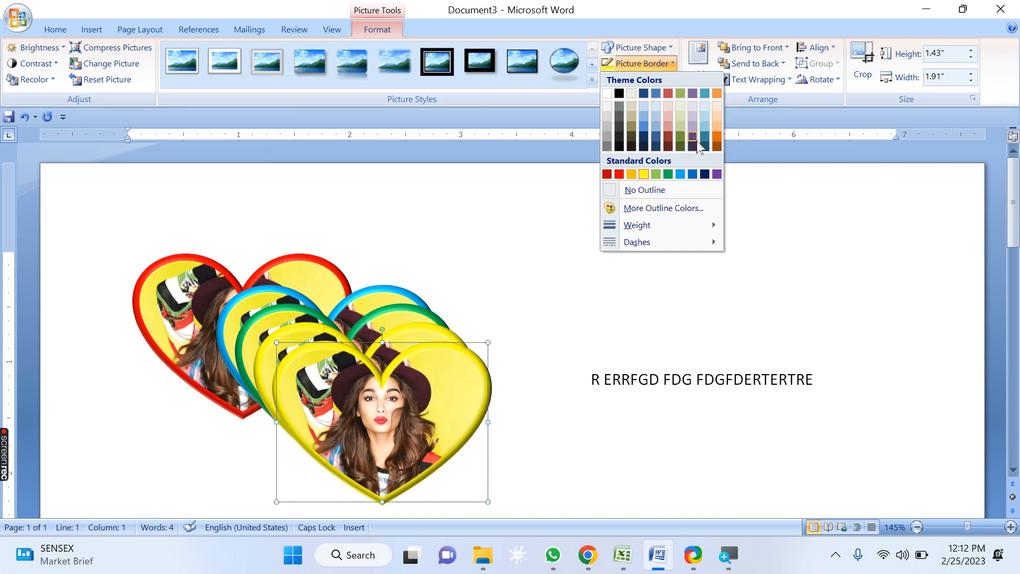
click(704, 174)
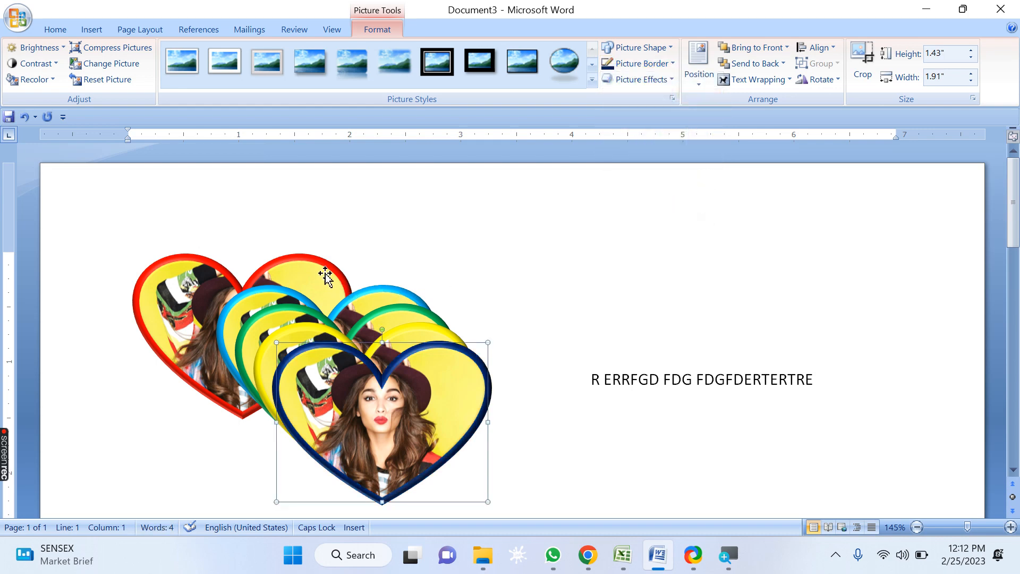
drag(325, 276, 379, 282)
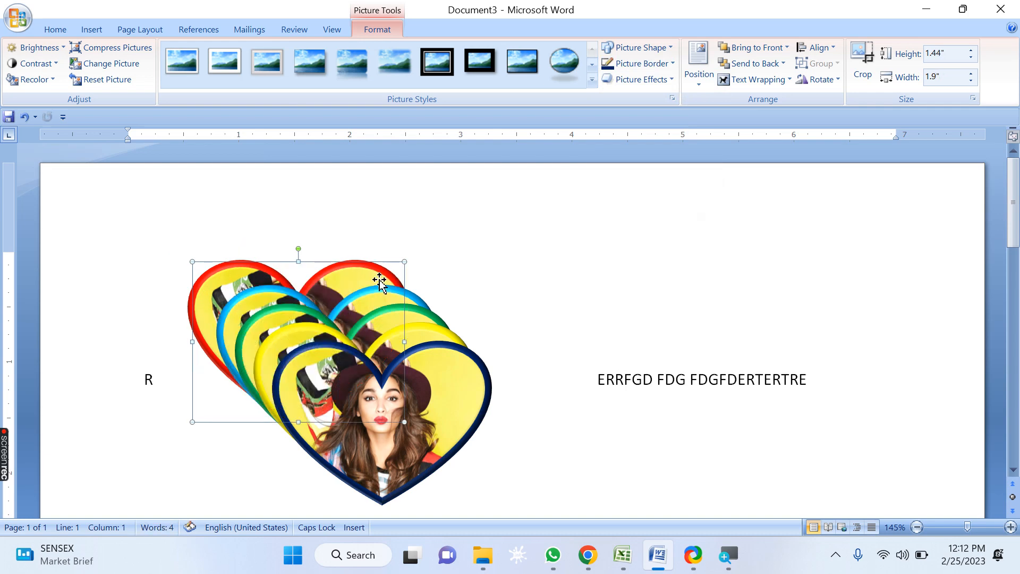
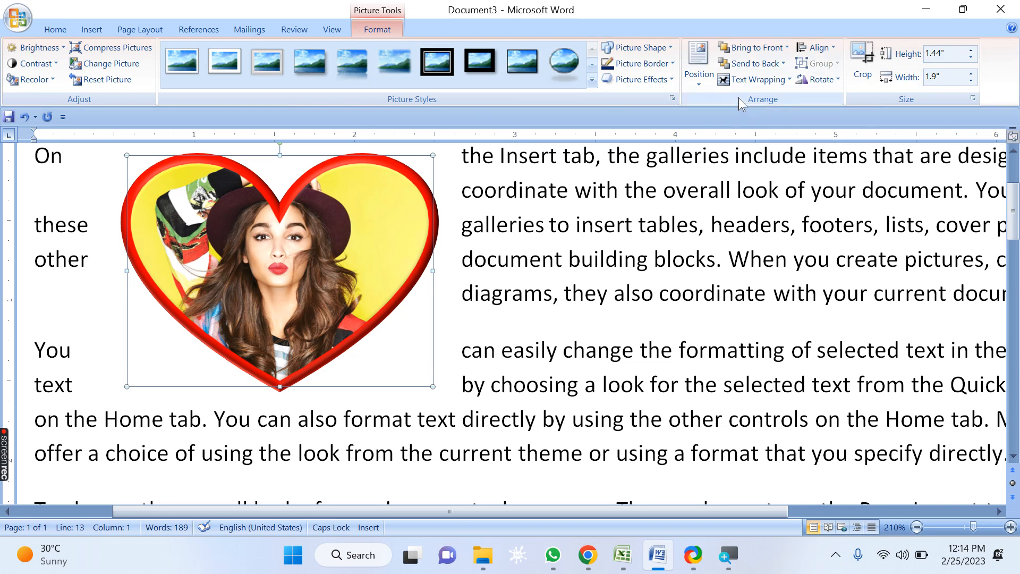
Step: Try to send the heart picture behind the text
click(783, 63)
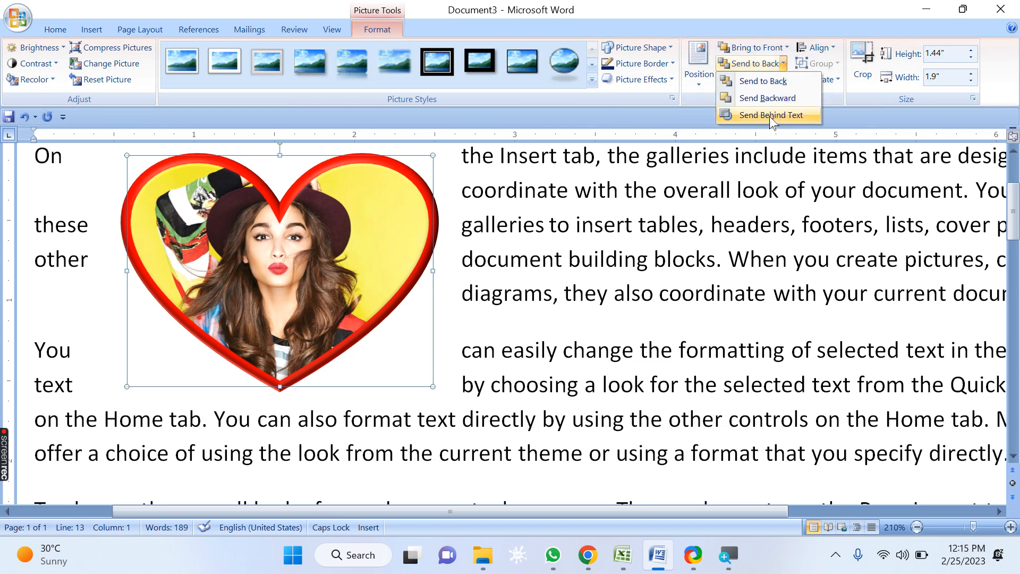
click(791, 116)
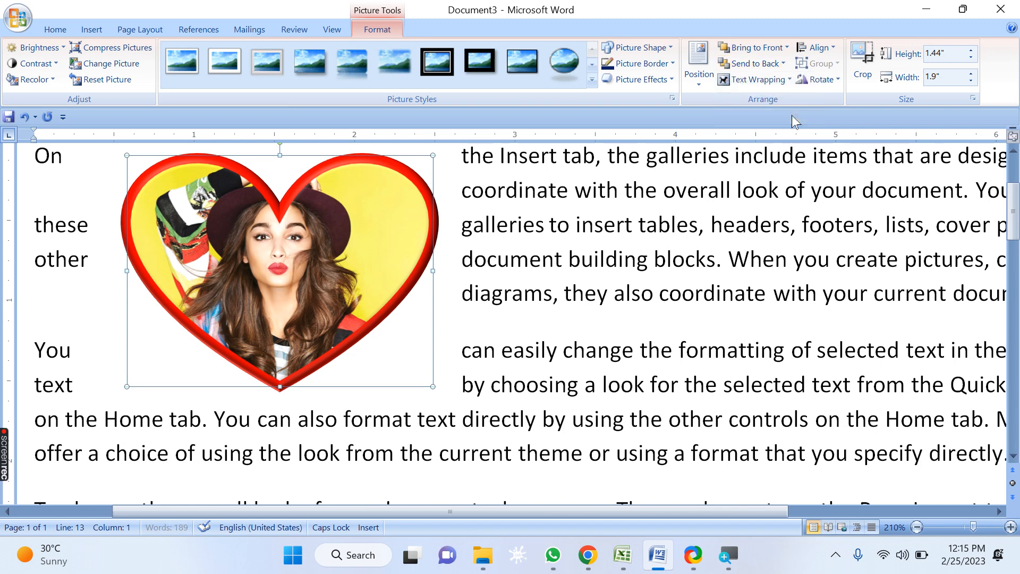
click(784, 63)
click(752, 116)
click(783, 64)
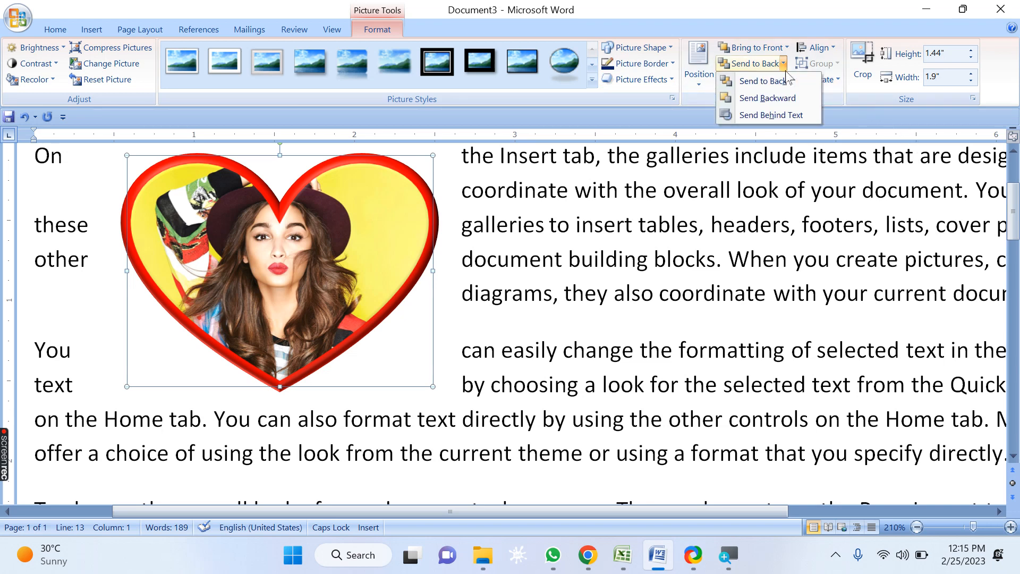
click(802, 116)
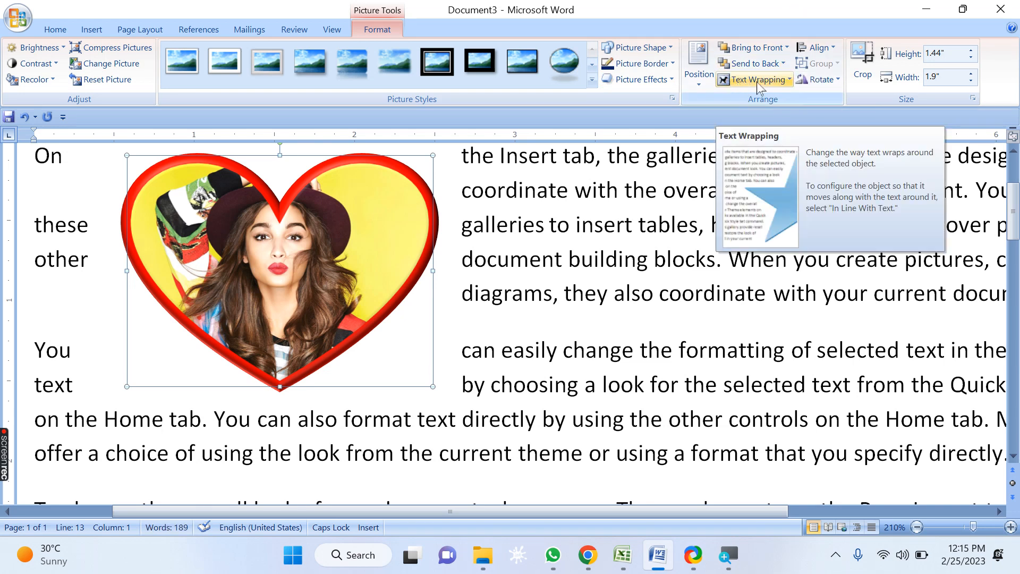
Step: Set the heart picture's text wrapping to Behind Text
click(788, 81)
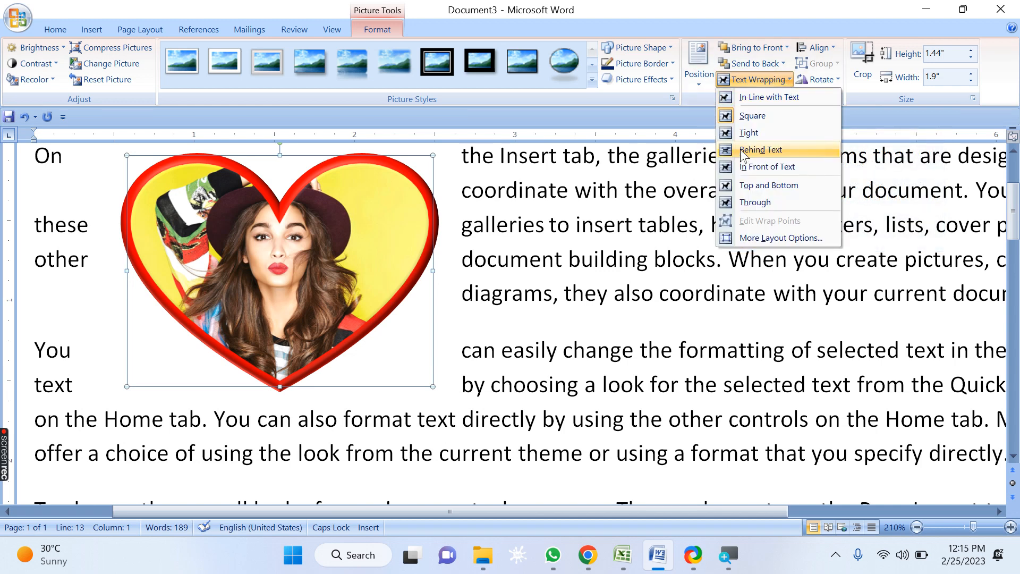
click(777, 153)
click(285, 283)
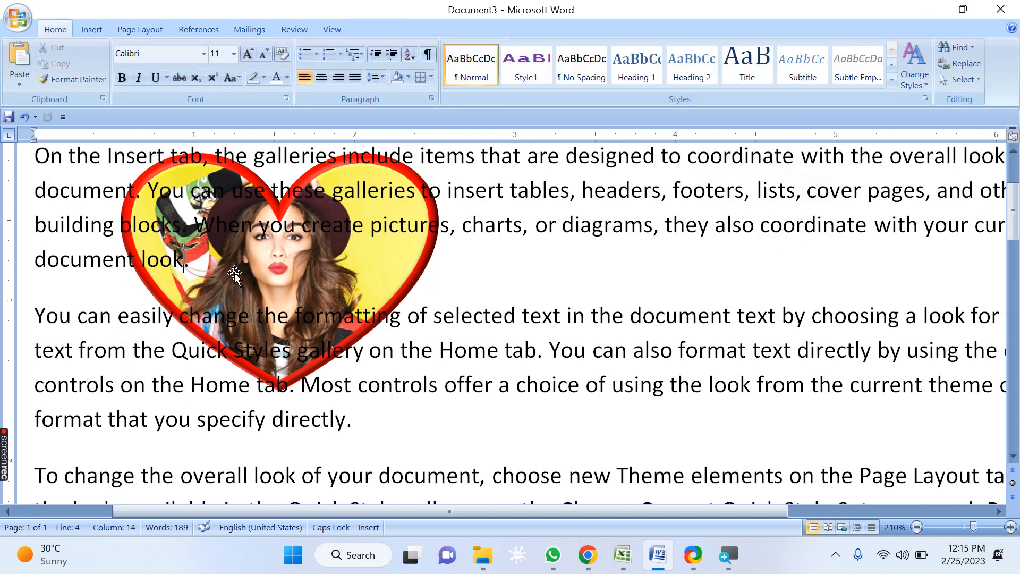
Step: Delete the paragraph breaks to merge the first three paragraphs into one
key(Delete)
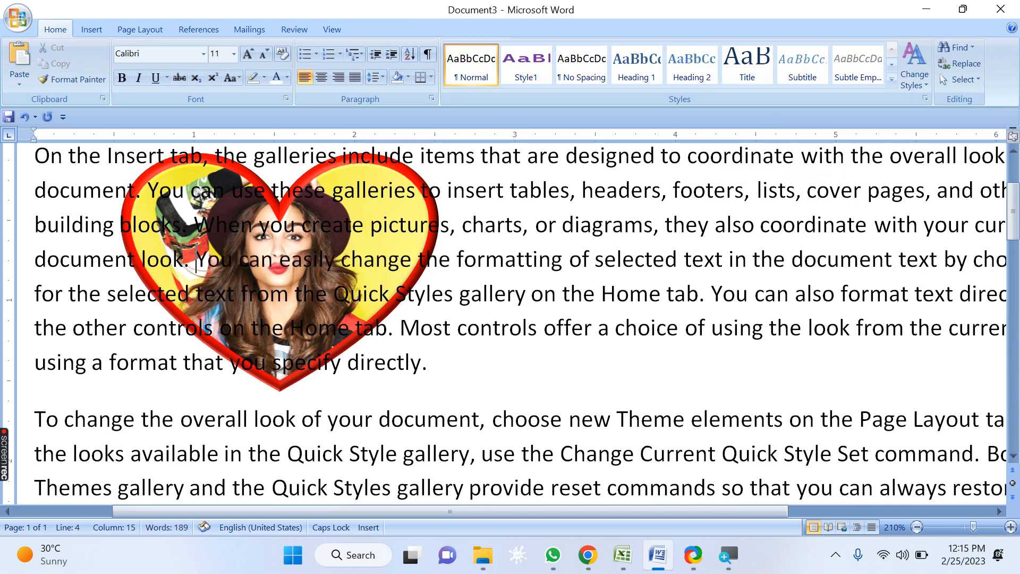
click(424, 370)
key(Delete)
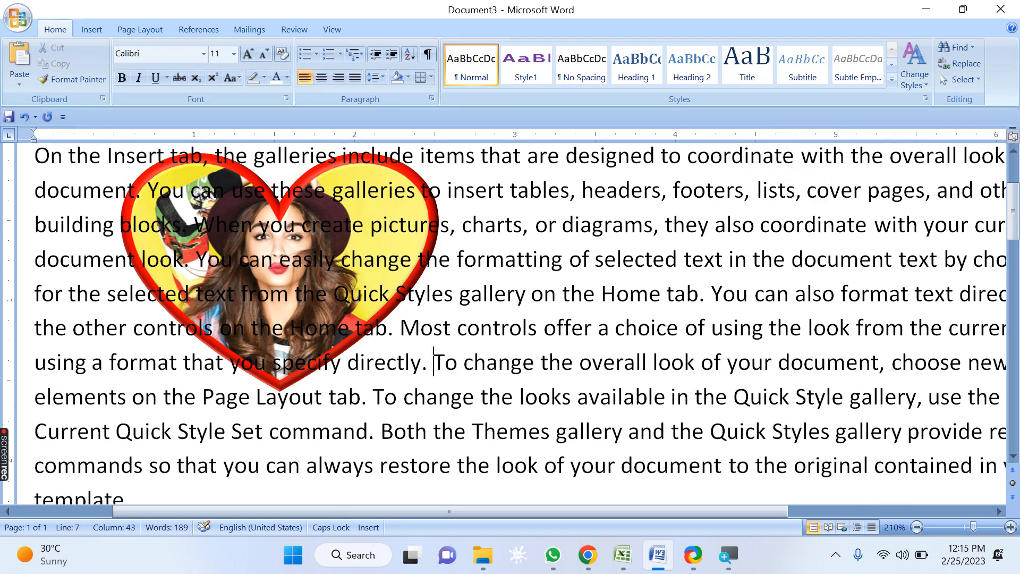
Step: Switch to object selection and drag the heart picture behind the text to the right, toward the page centre
scroll(246, 308, up, 2)
scroll(246, 308, down, 1)
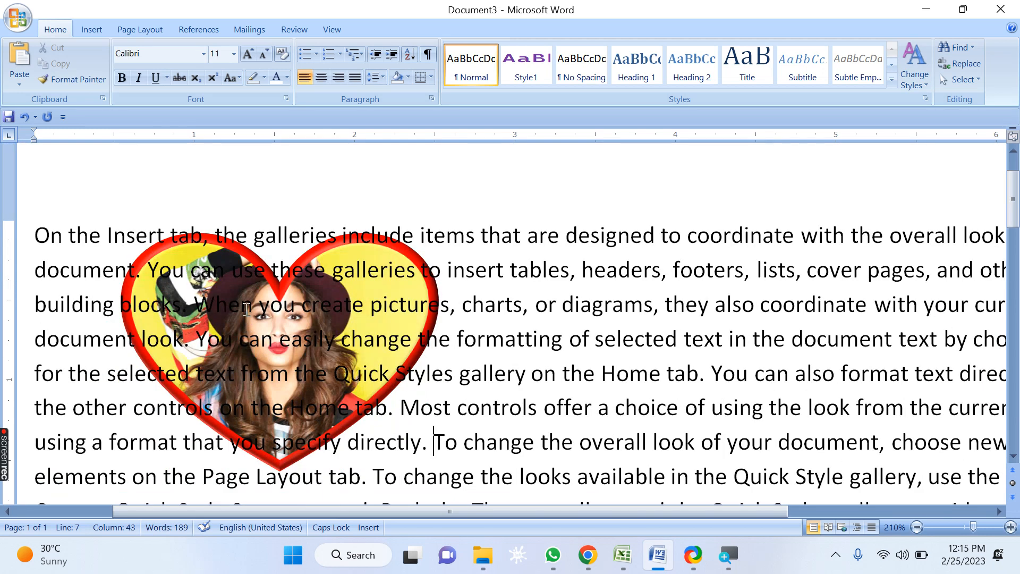
scroll(246, 277, down, 1)
click(244, 190)
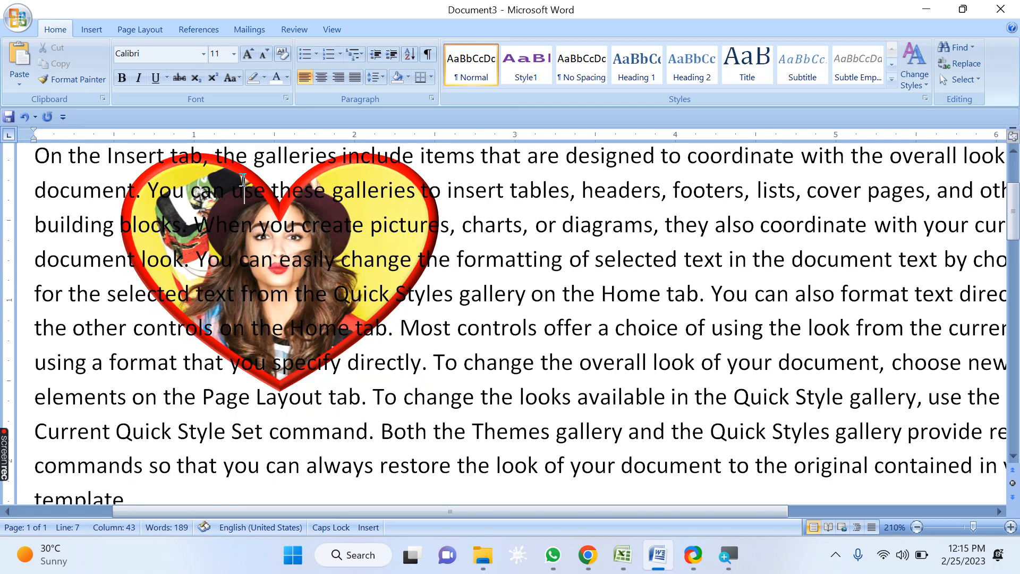
click(270, 314)
click(359, 201)
click(203, 211)
drag(233, 325, 245, 323)
click(350, 257)
click(957, 79)
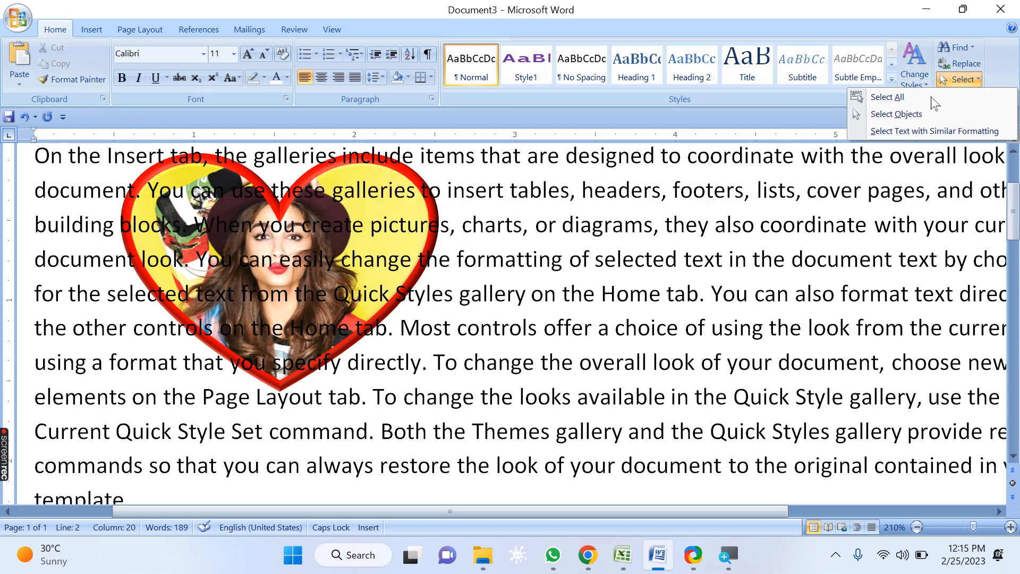
click(895, 115)
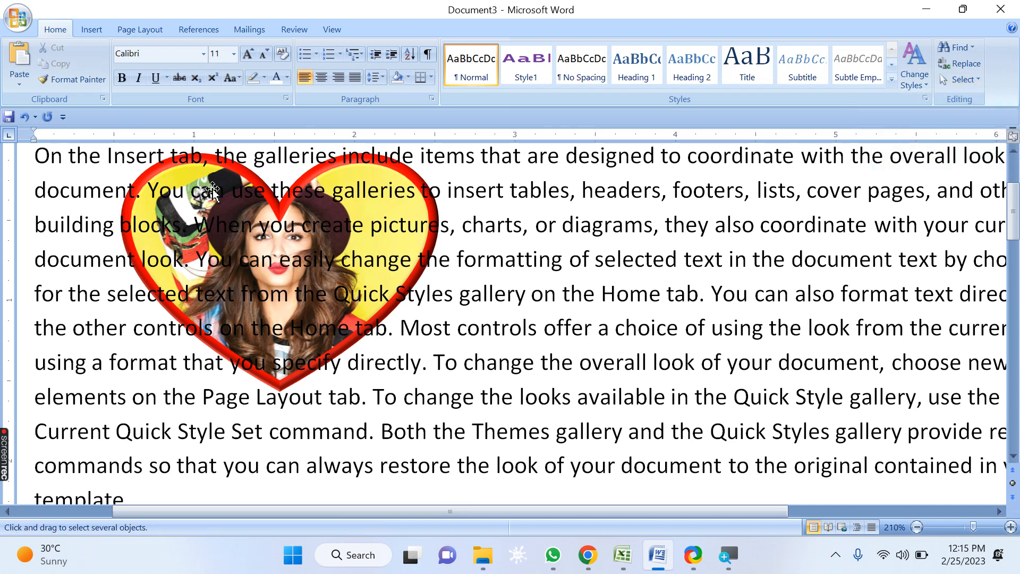
drag(210, 182, 423, 255)
Step: Bring the heart picture in front of the text, then send it back behind the text
click(393, 28)
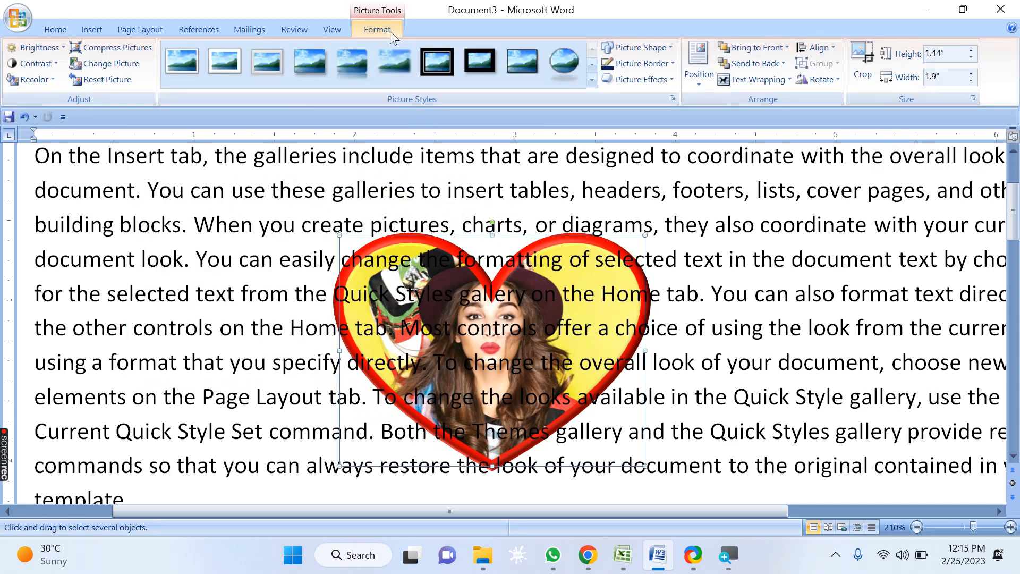
click(787, 48)
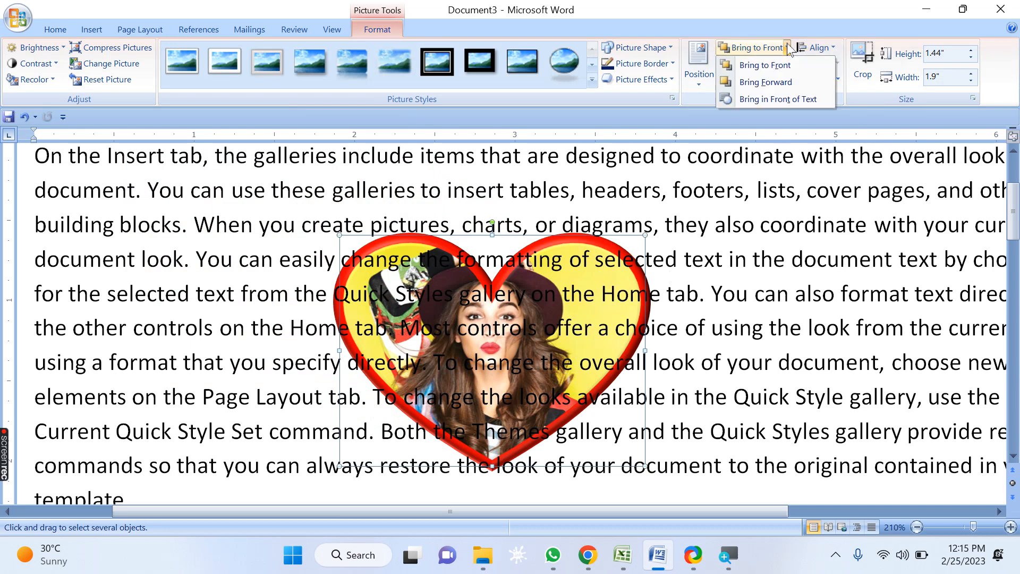
click(812, 100)
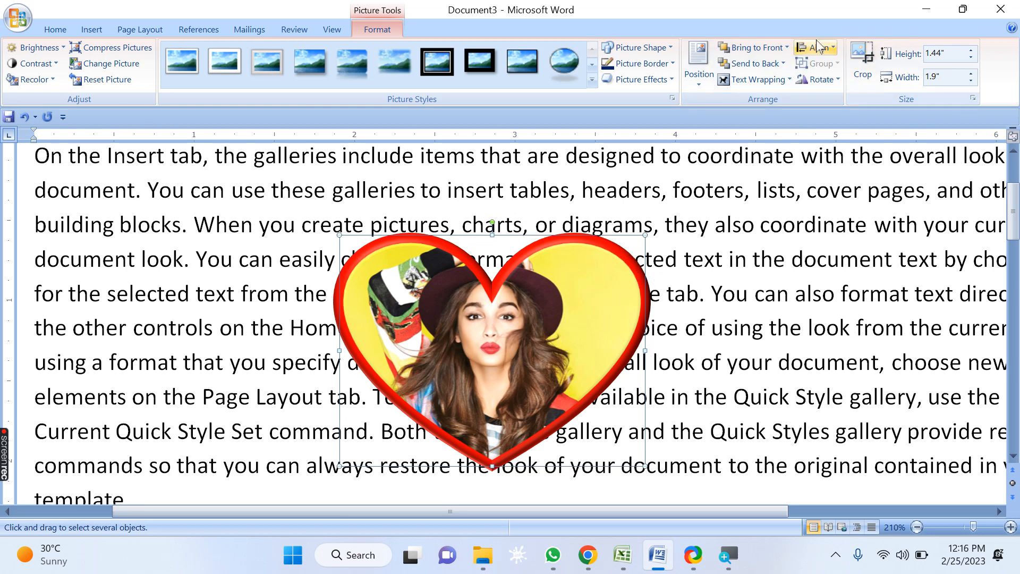
click(783, 63)
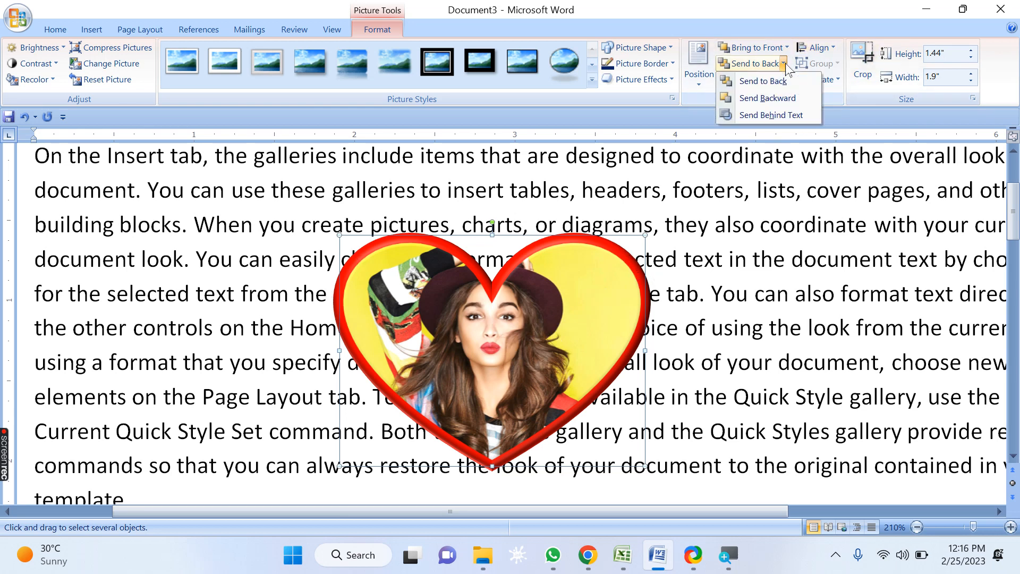
click(780, 116)
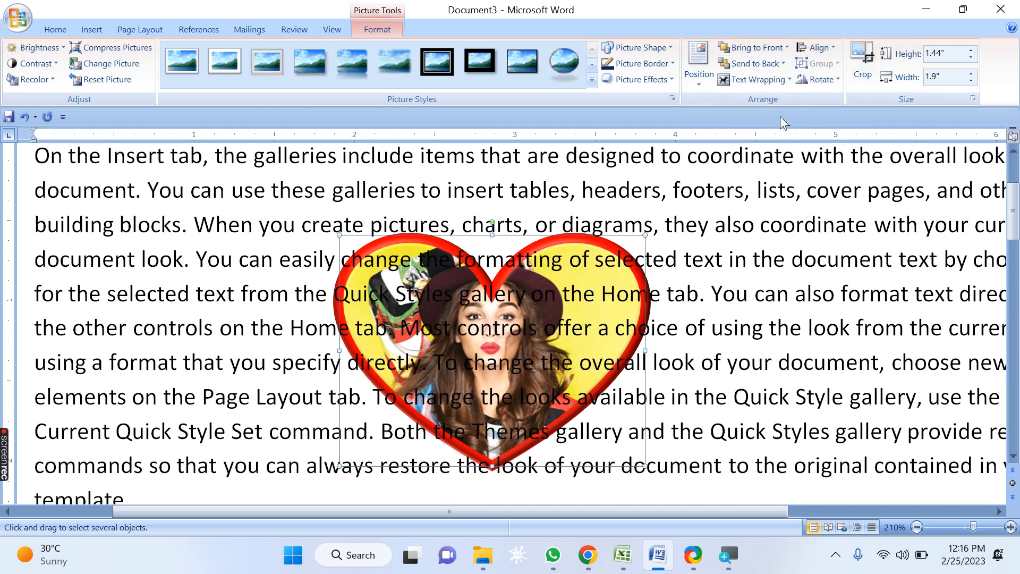
Step: Bring the heart picture in front of the text again, then set its wrapping to Behind Text
click(787, 48)
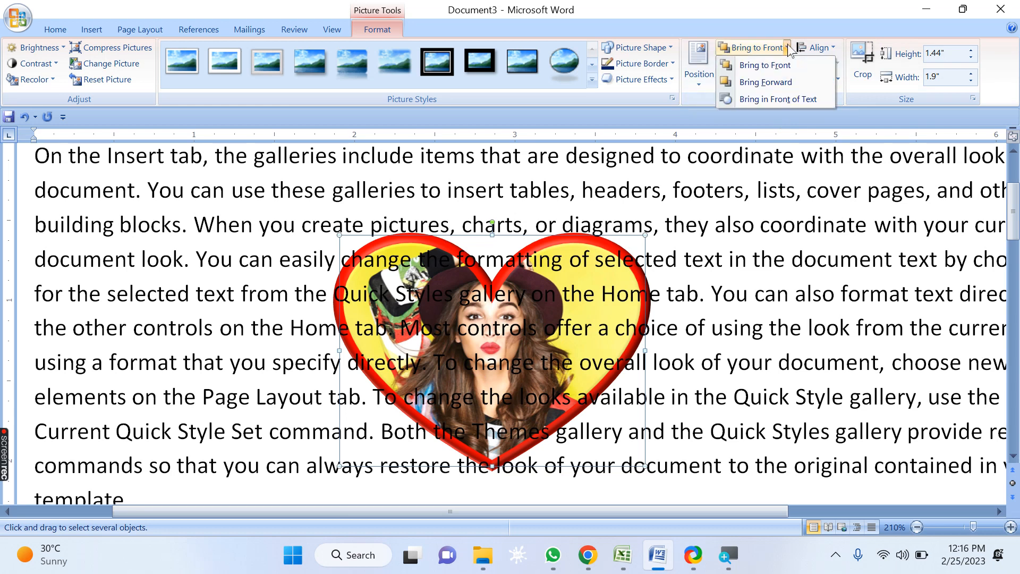
click(783, 101)
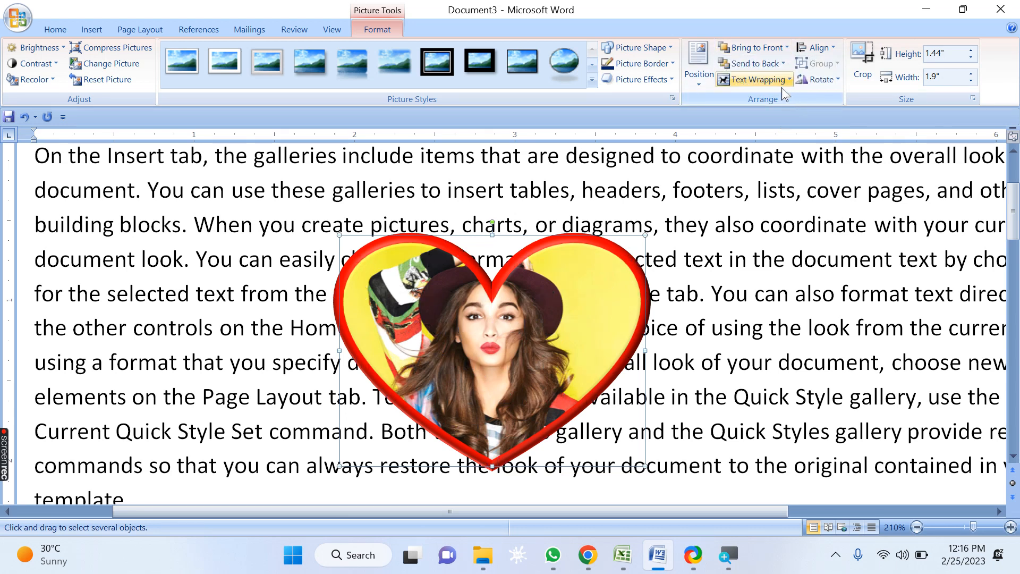
click(785, 82)
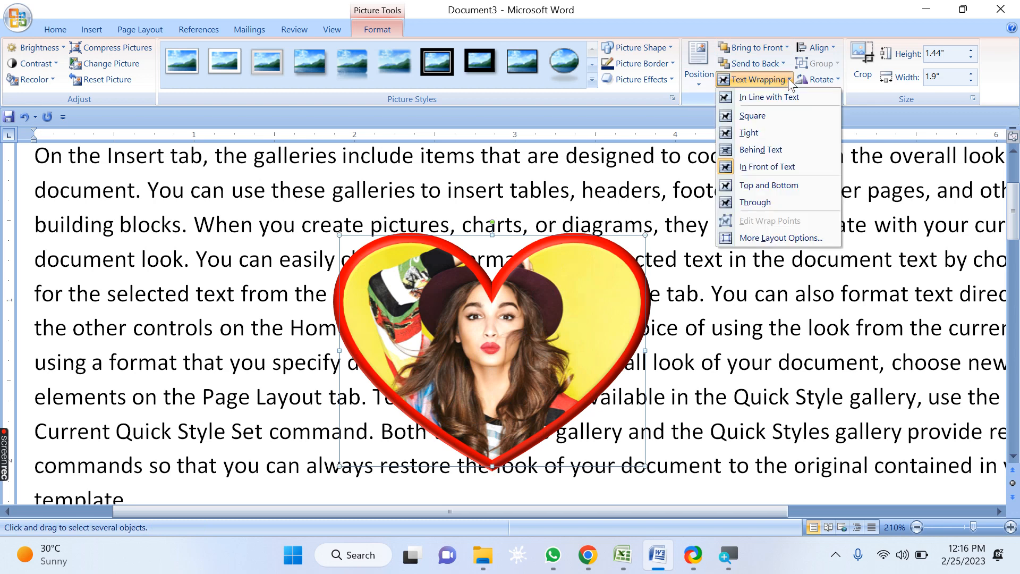
click(780, 151)
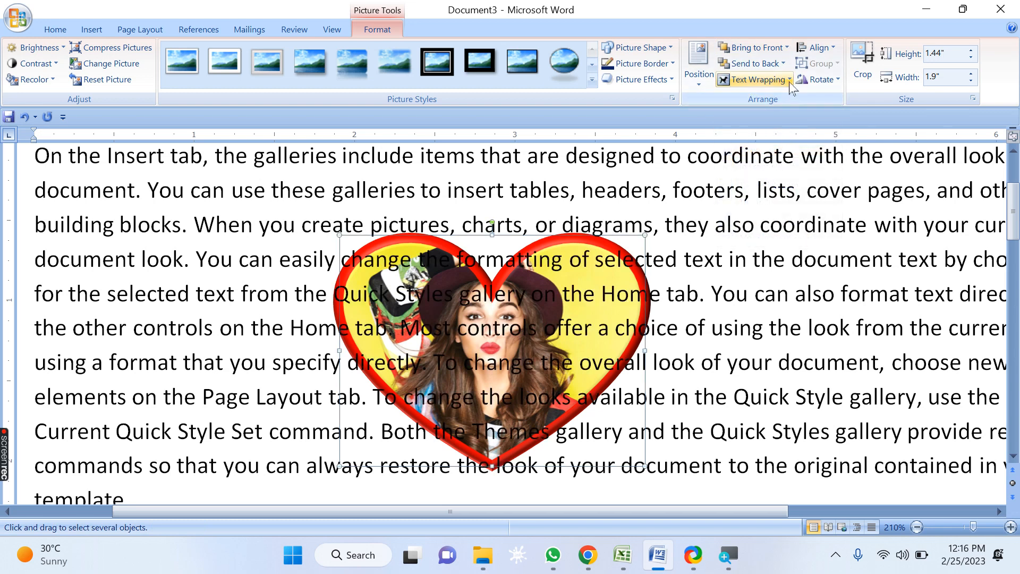
Step: Switch the heart picture's text wrapping to In Front of Text, then to Square
click(788, 81)
click(785, 167)
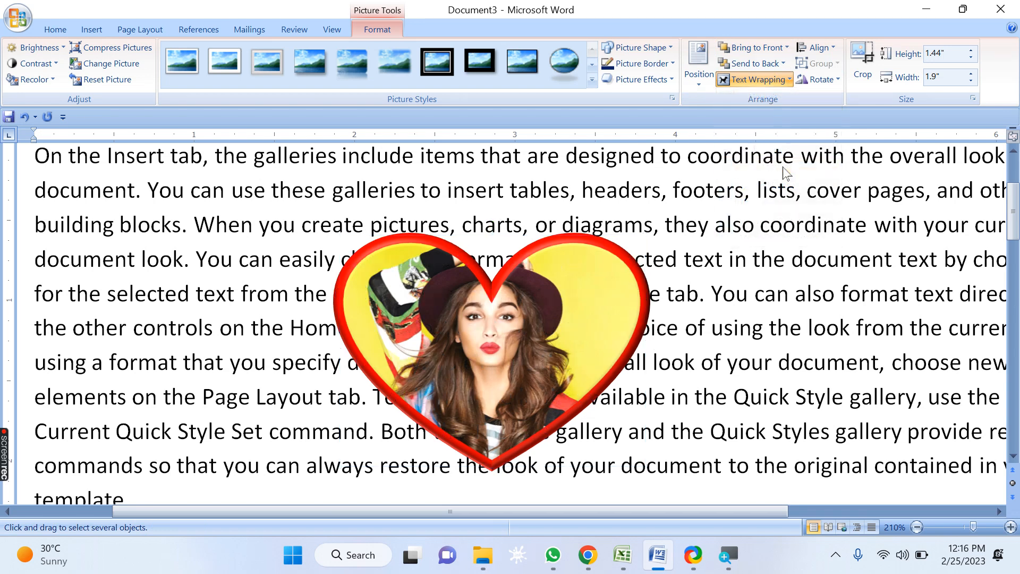
click(787, 80)
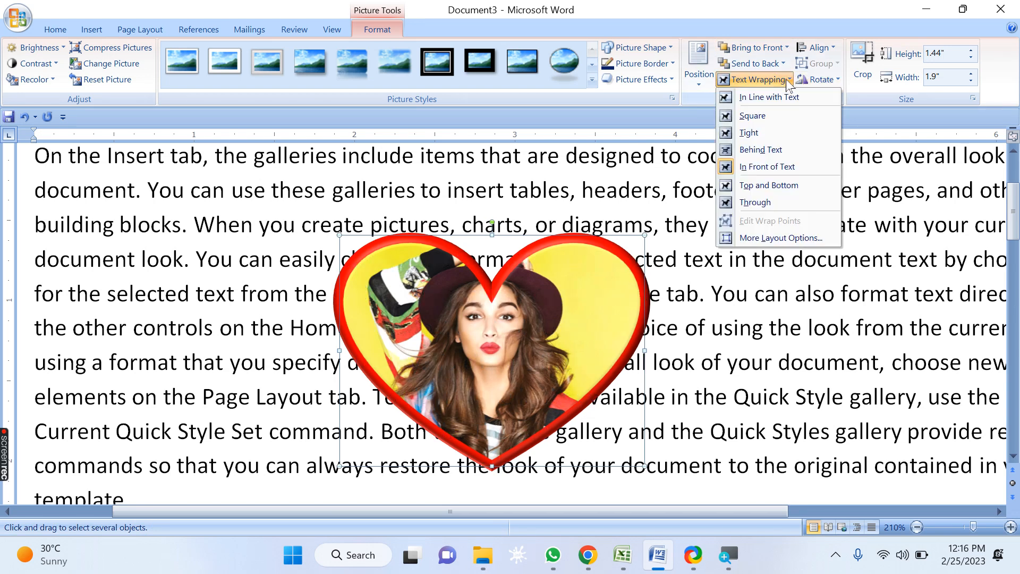
click(780, 117)
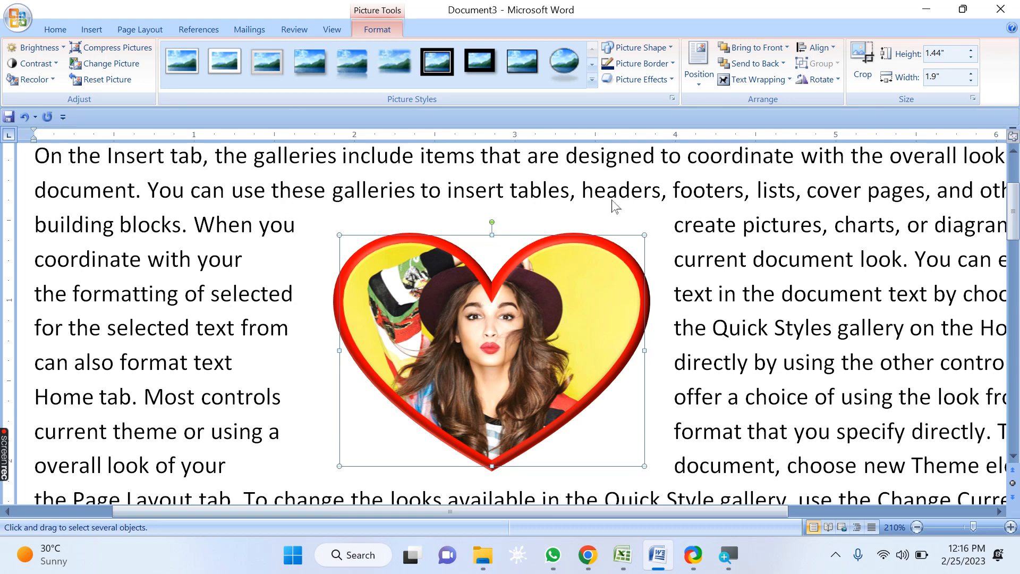
Step: Justify the paragraph text around the picture
scroll(573, 290, up, 2)
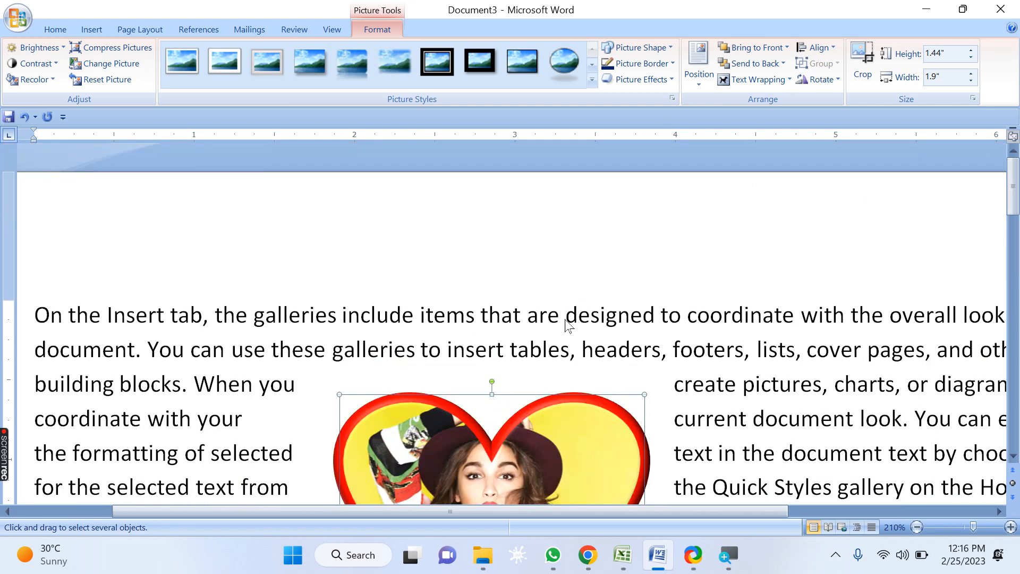
scroll(311, 346, down, 4)
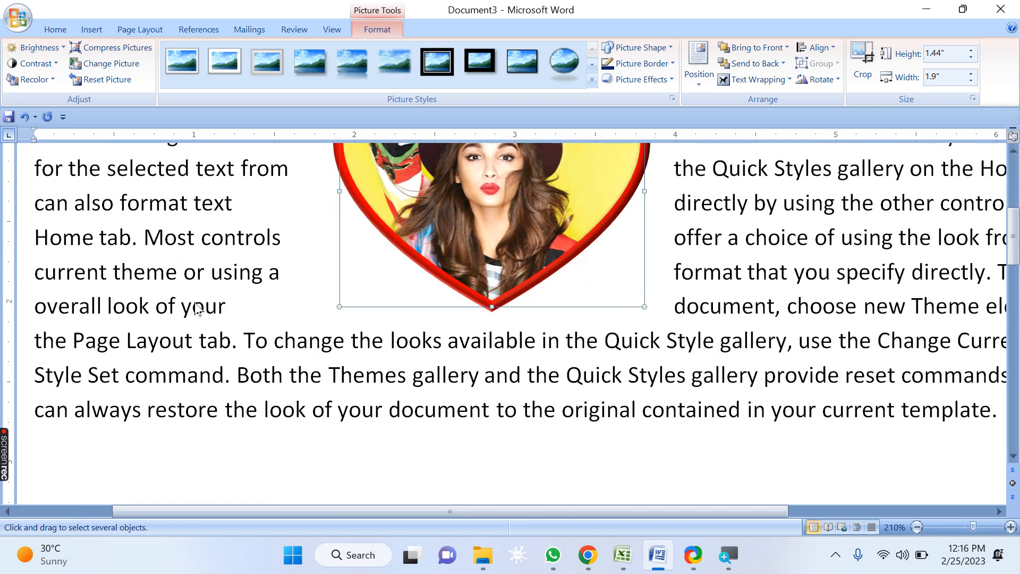
click(239, 264)
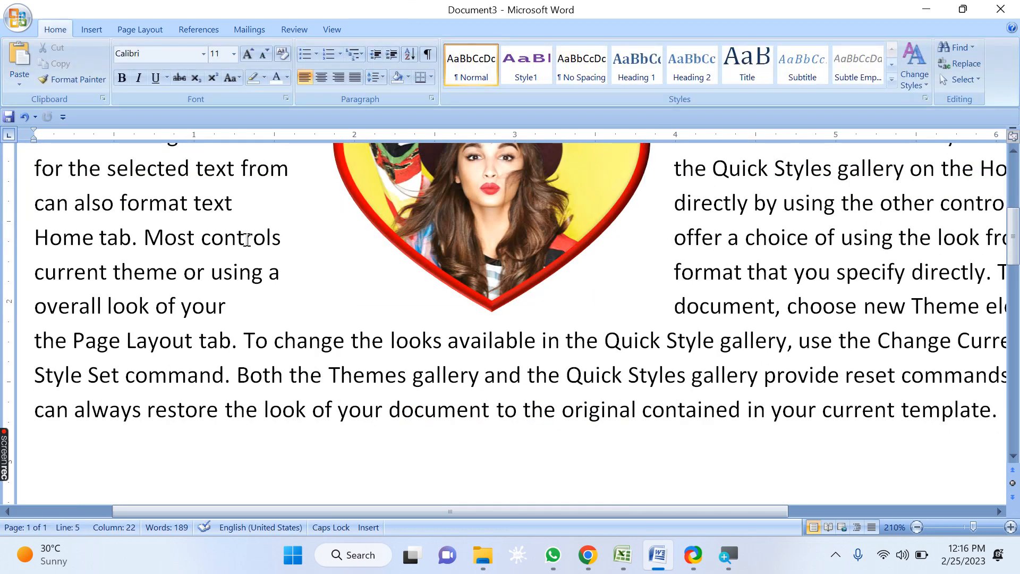
scroll(289, 255, up, 3)
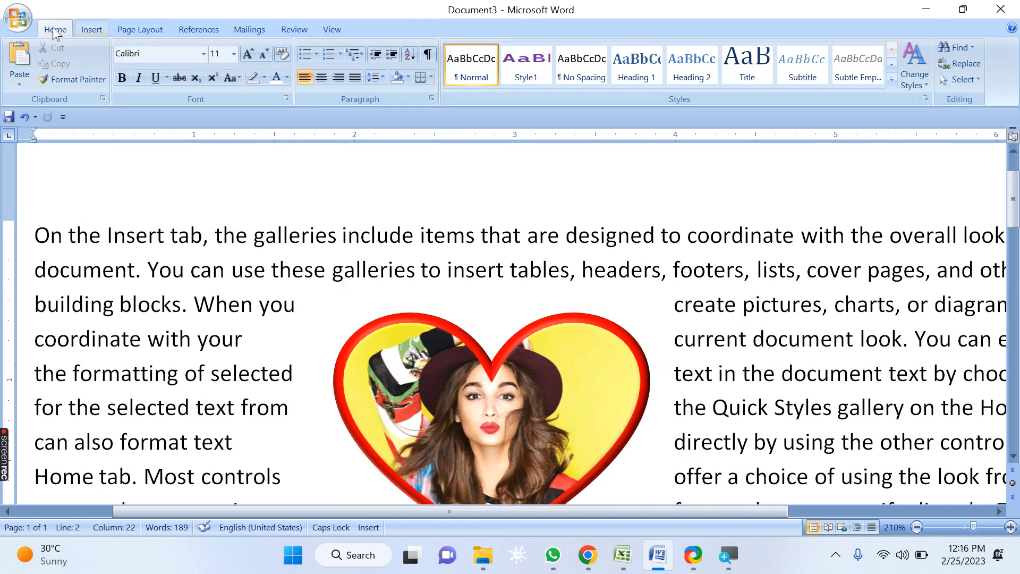
click(354, 78)
scroll(309, 186, down, 2)
scroll(296, 199, up, 1)
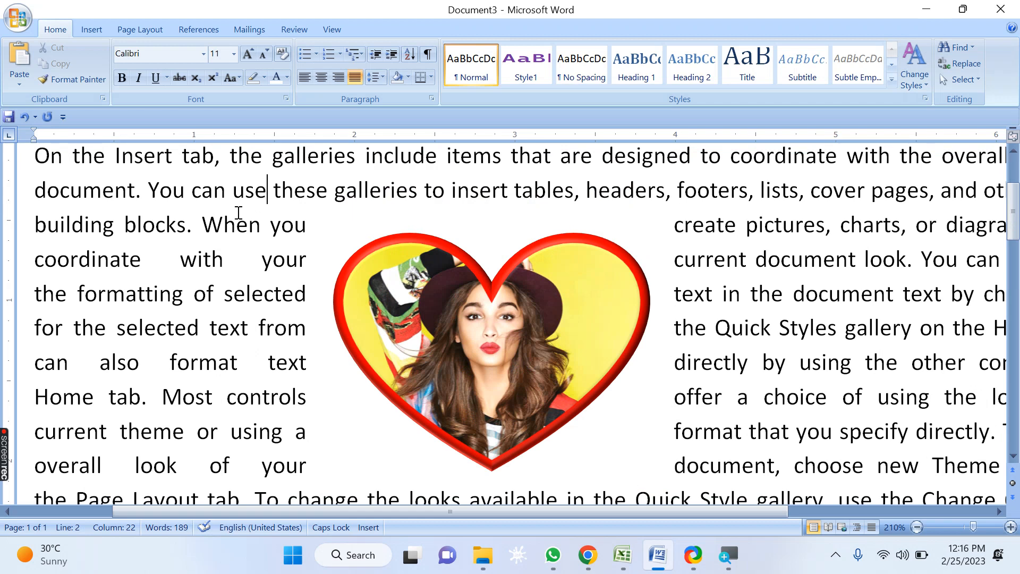
Step: Set the heart picture's text wrapping to Top and Bottom
click(391, 240)
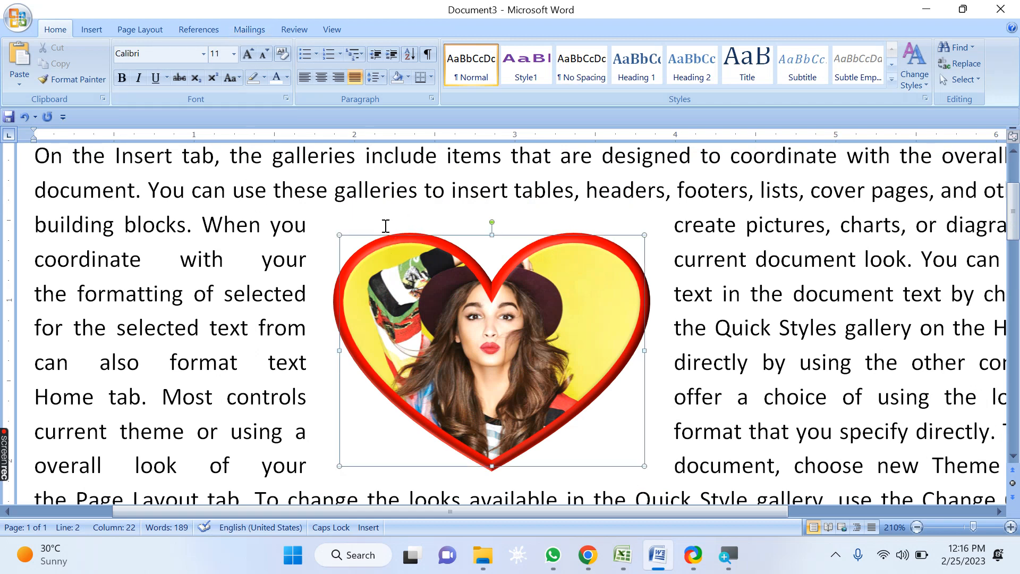
click(375, 30)
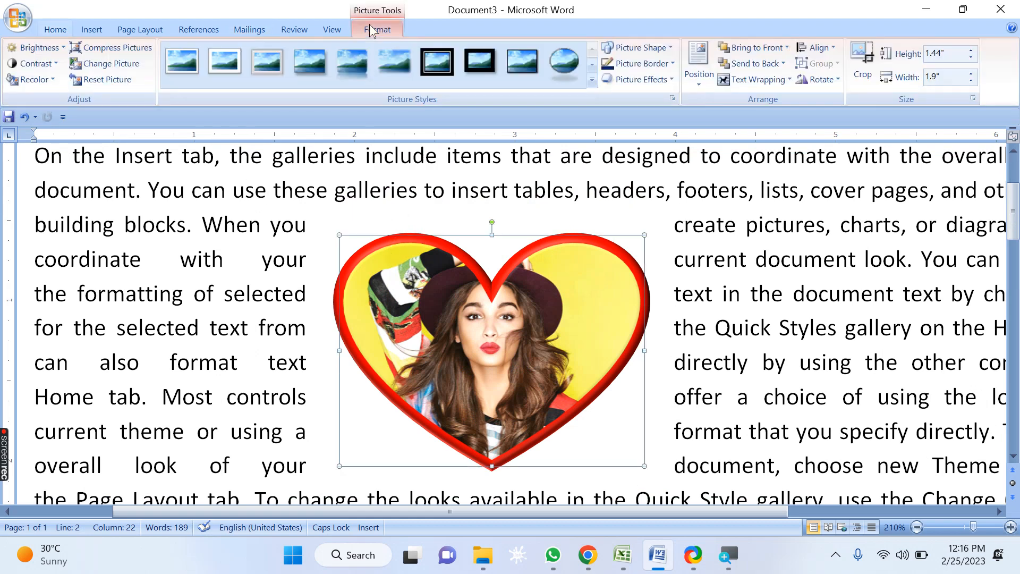
click(758, 80)
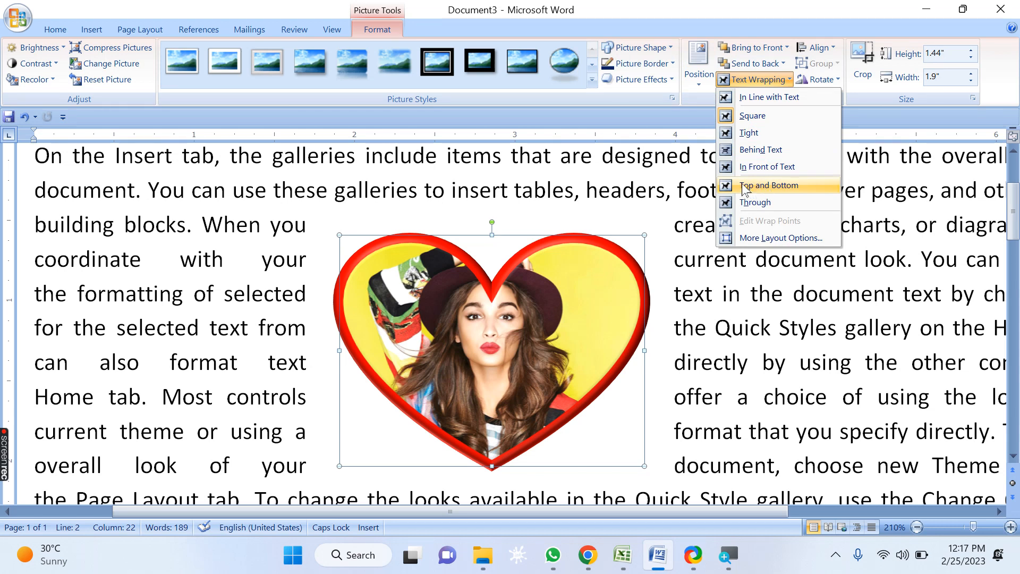
click(783, 184)
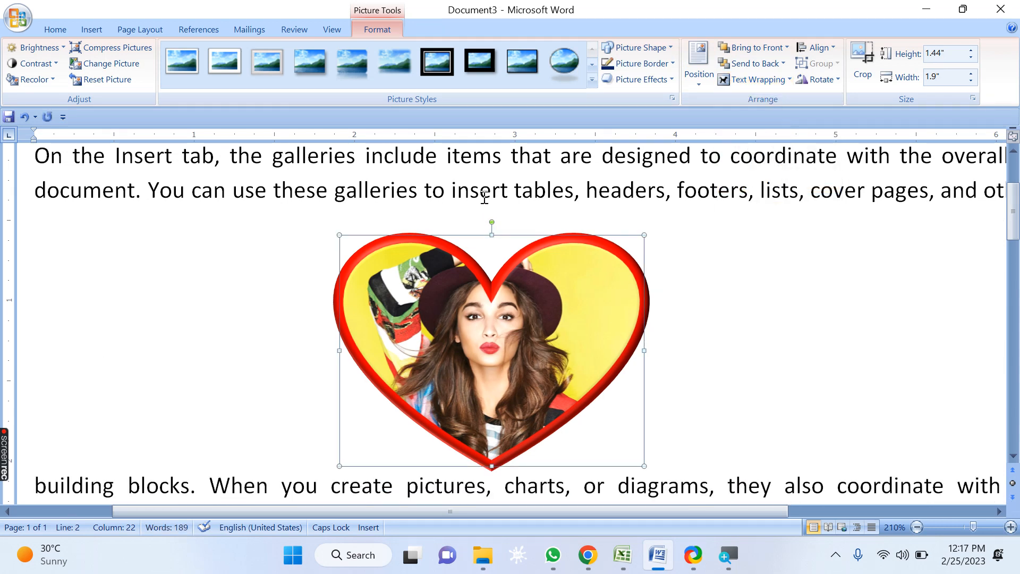
click(487, 184)
scroll(486, 184, down, 3)
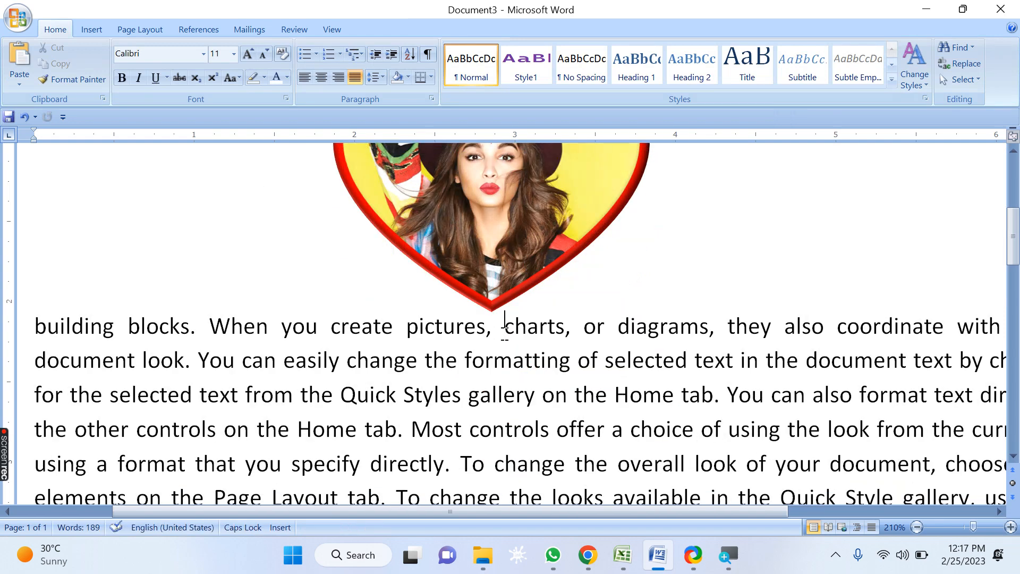
Step: Select the heart picture and set its text wrapping to Square
scroll(505, 321, up, 4)
click(503, 269)
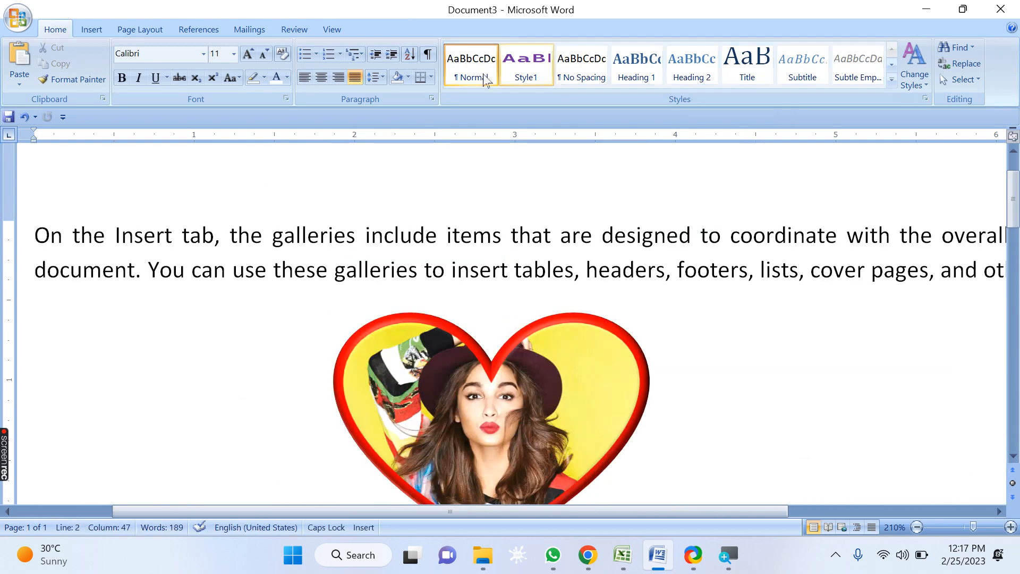
click(432, 365)
click(377, 29)
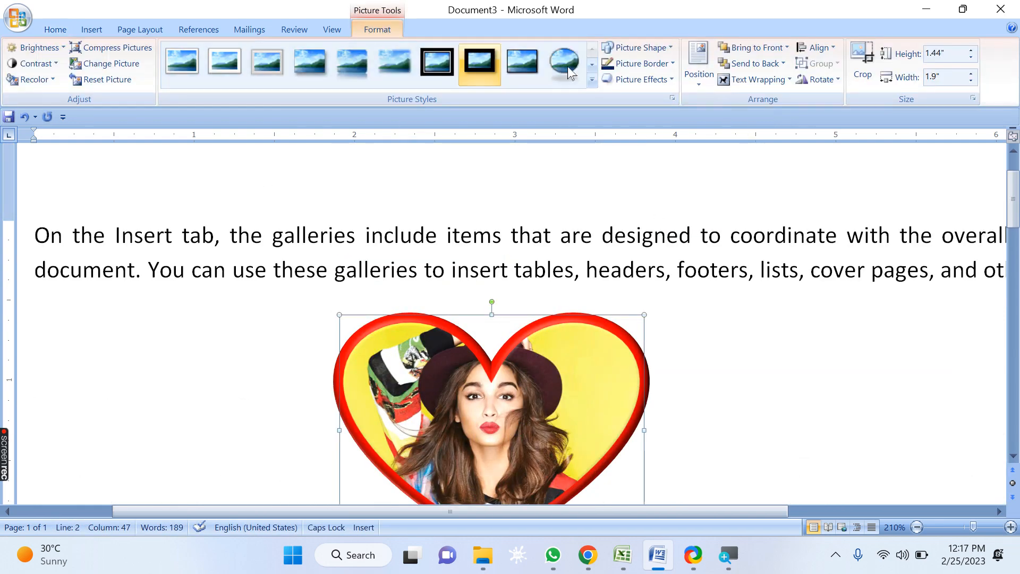
click(784, 81)
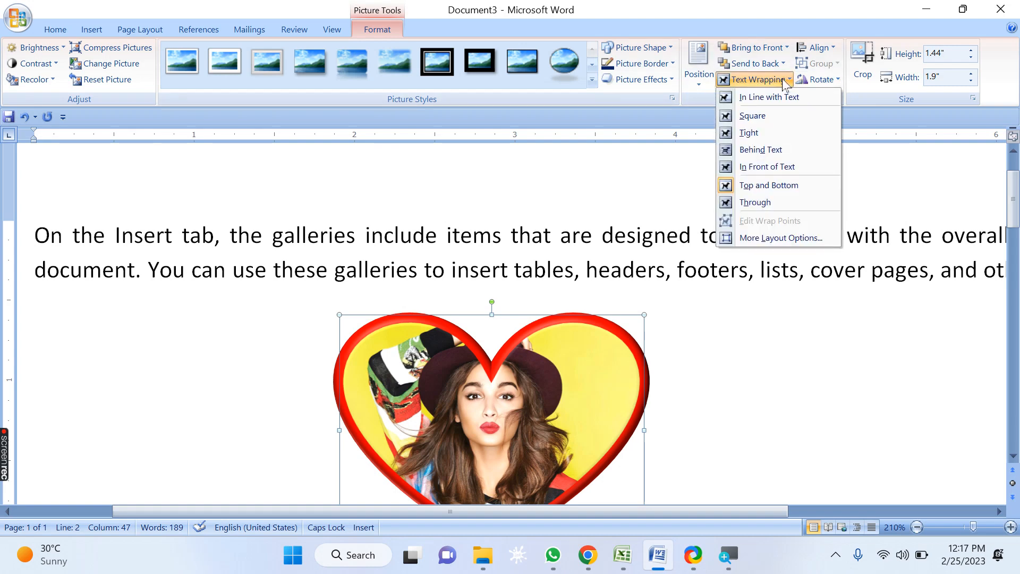
click(791, 115)
scroll(574, 310, down, 1)
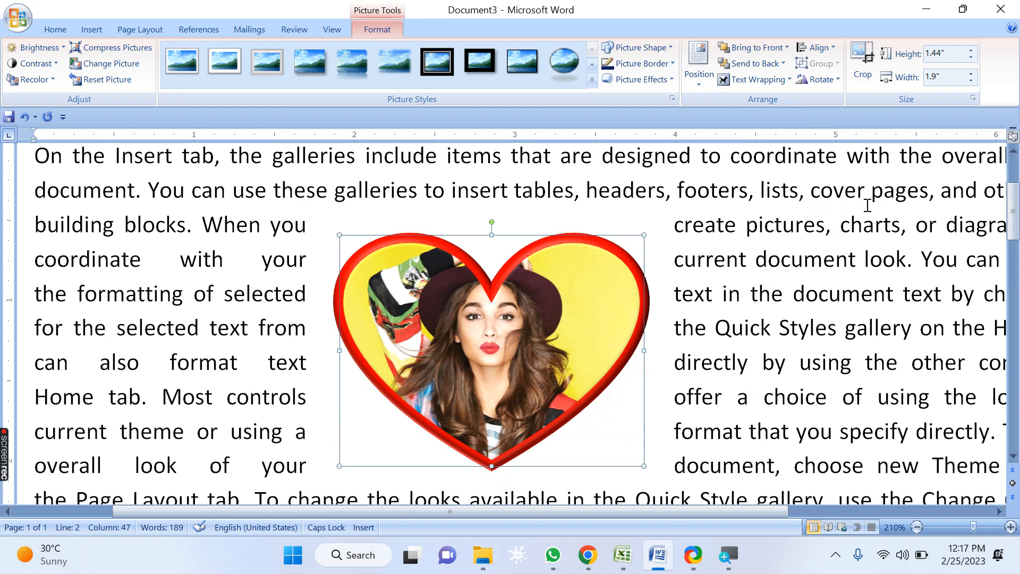
Step: Set the heart picture's text wrapping to Tight
click(759, 80)
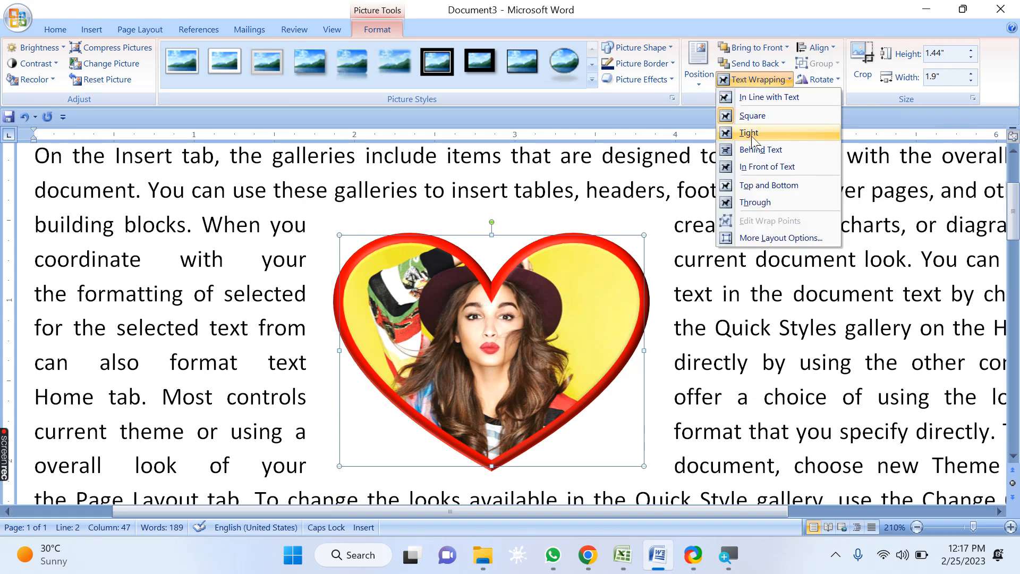
scroll(695, 387, down, 2)
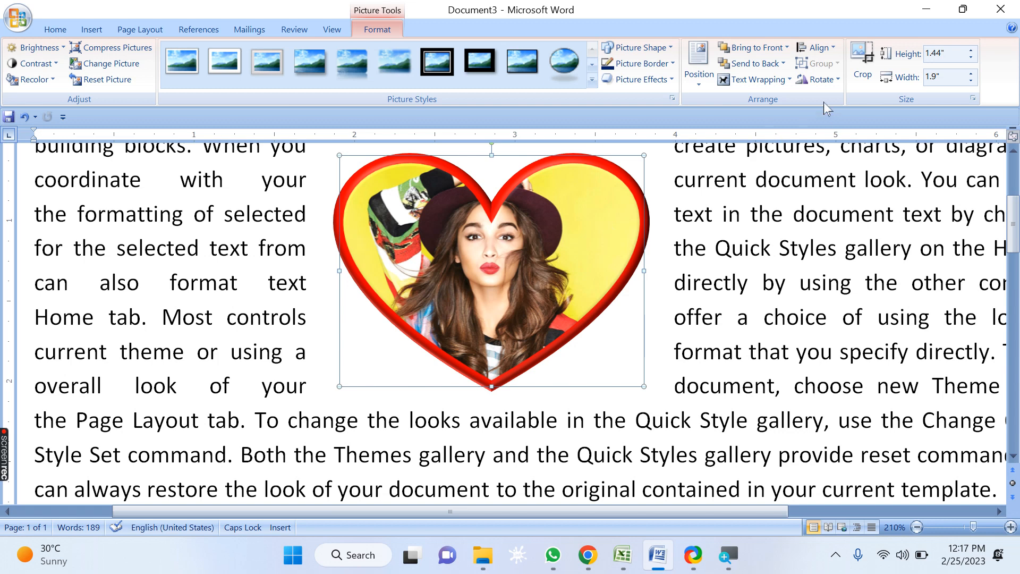
click(790, 79)
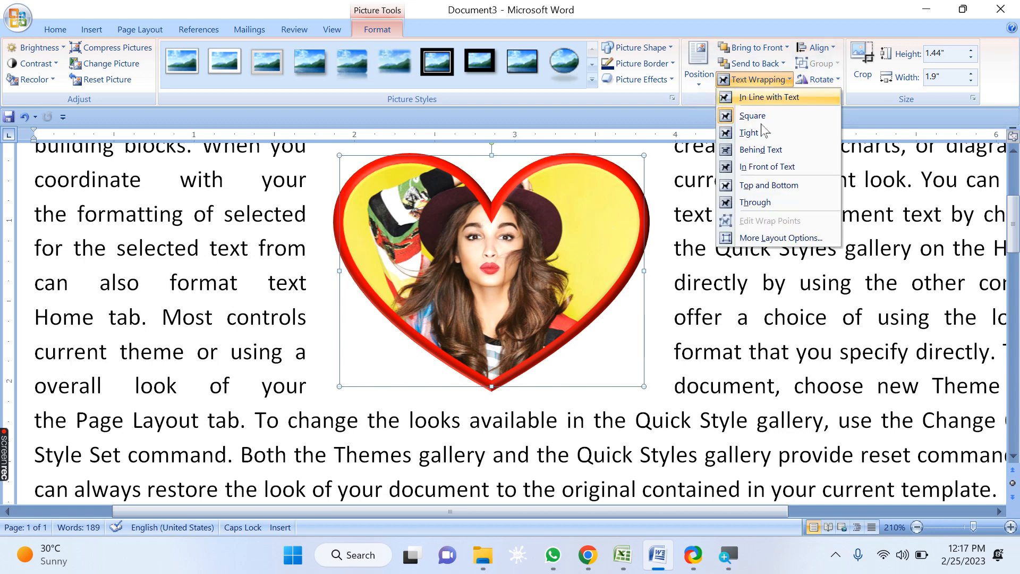
click(755, 138)
scroll(641, 356, down, 1)
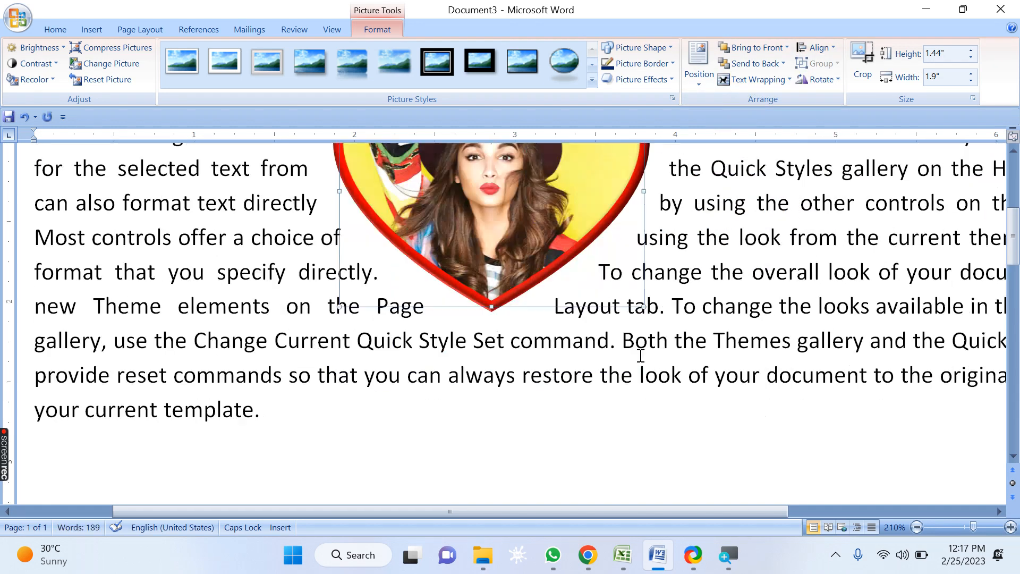
scroll(642, 356, up, 3)
scroll(640, 303, down, 2)
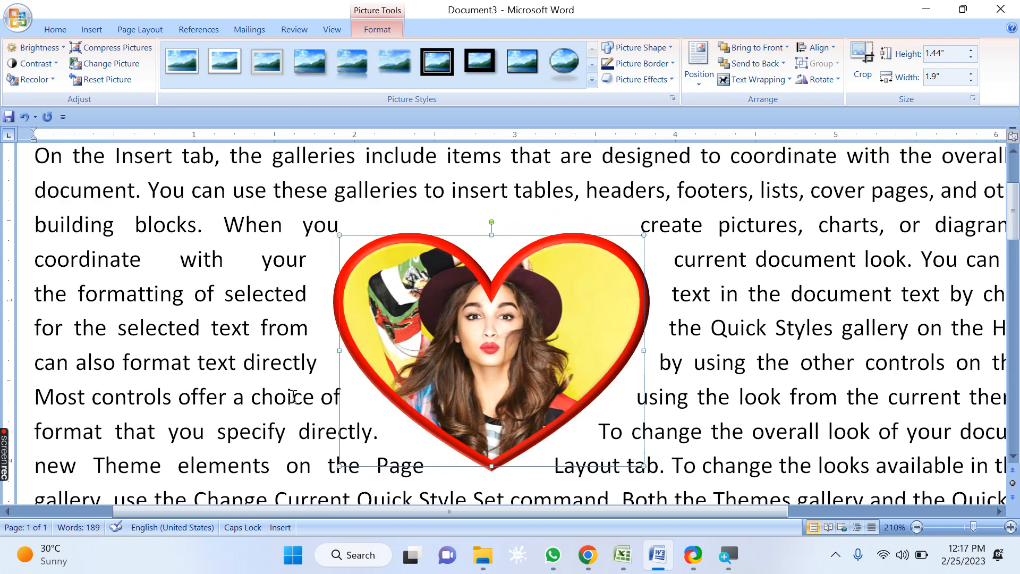
Step: Switch the heart picture's text wrapping to Square, then back to Tight
click(758, 79)
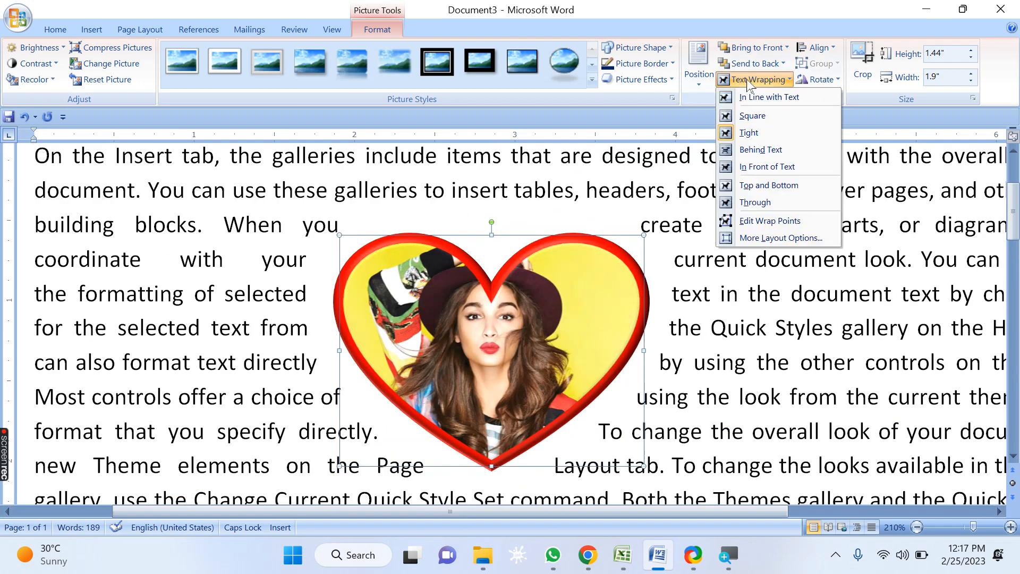
click(755, 118)
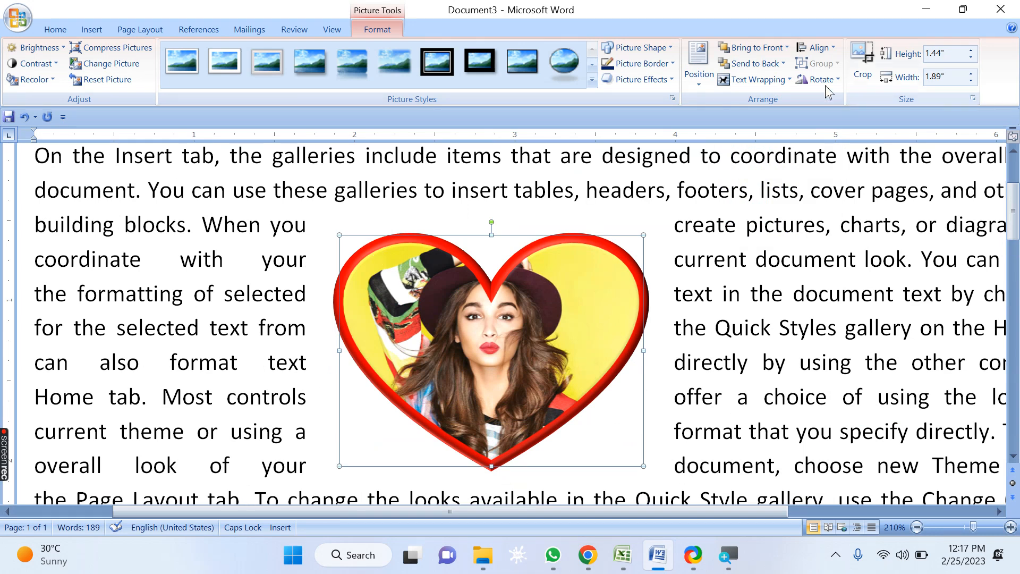
click(757, 79)
click(784, 139)
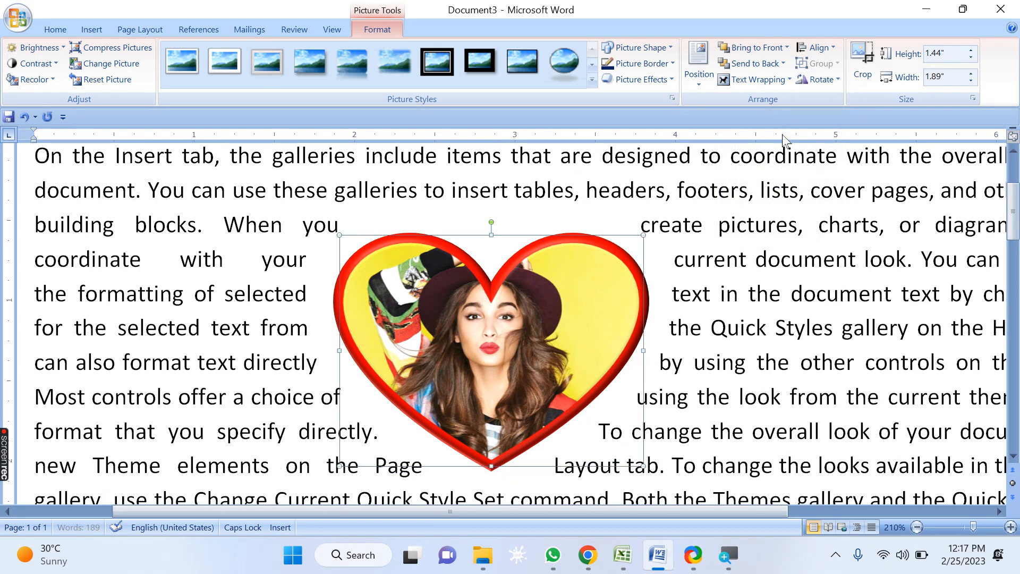
Step: Switch the heart picture's text wrapping to Through, then back to Tight
click(763, 84)
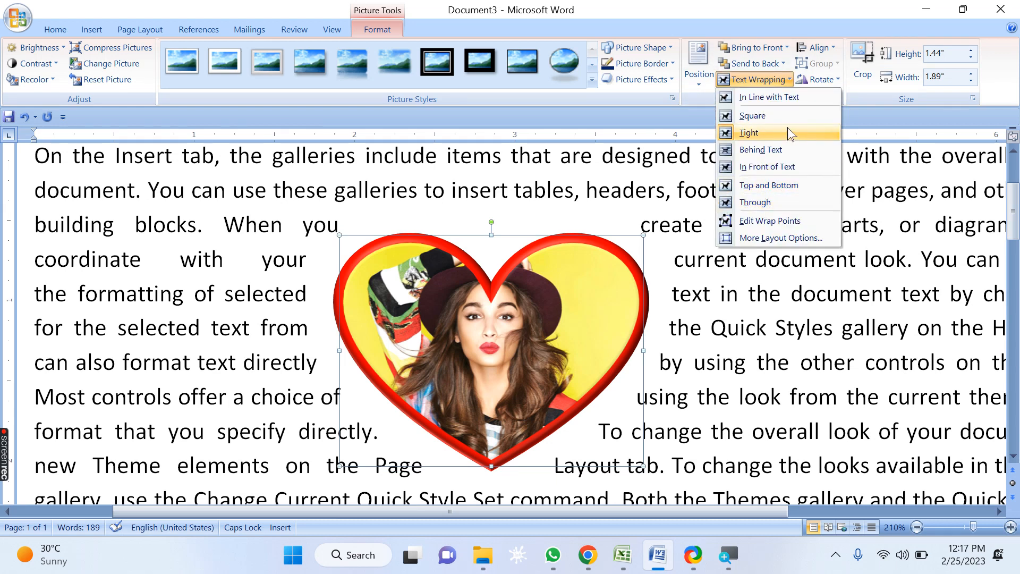
click(762, 205)
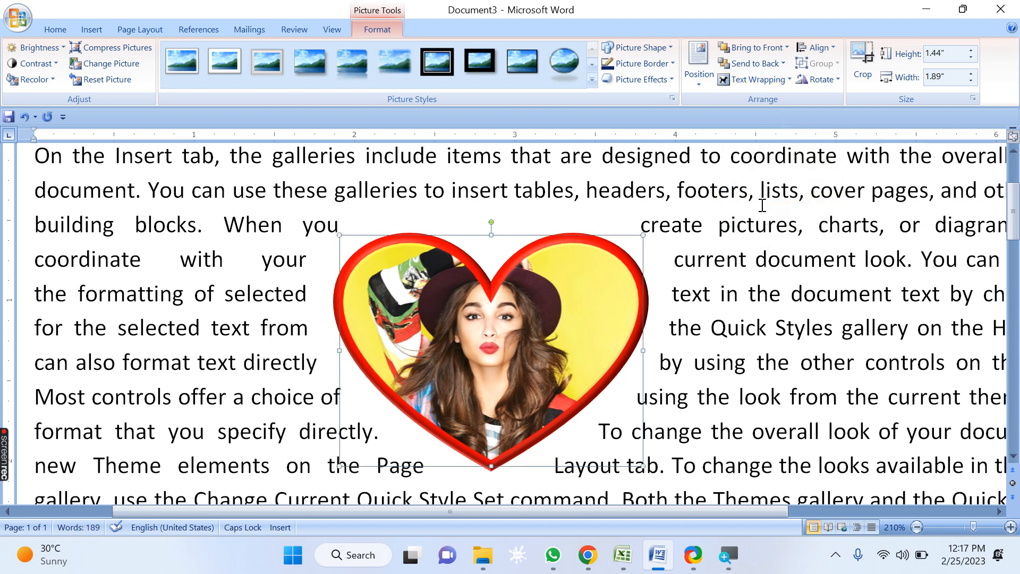
click(757, 79)
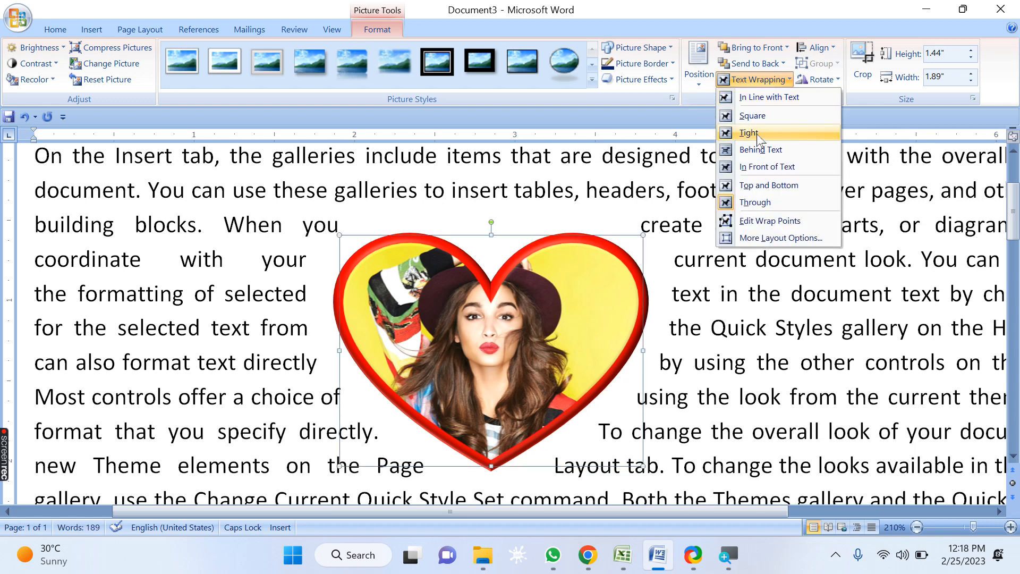
click(760, 139)
Step: Edit the heart picture's wrap points, pulling the upper points up and outward to reshape the wrap boundary
click(769, 80)
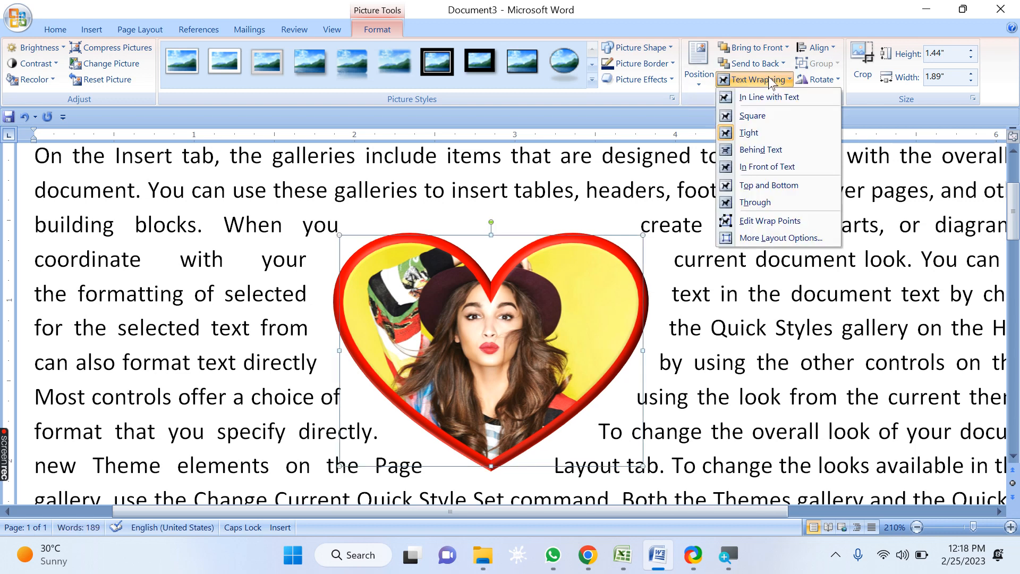
click(784, 227)
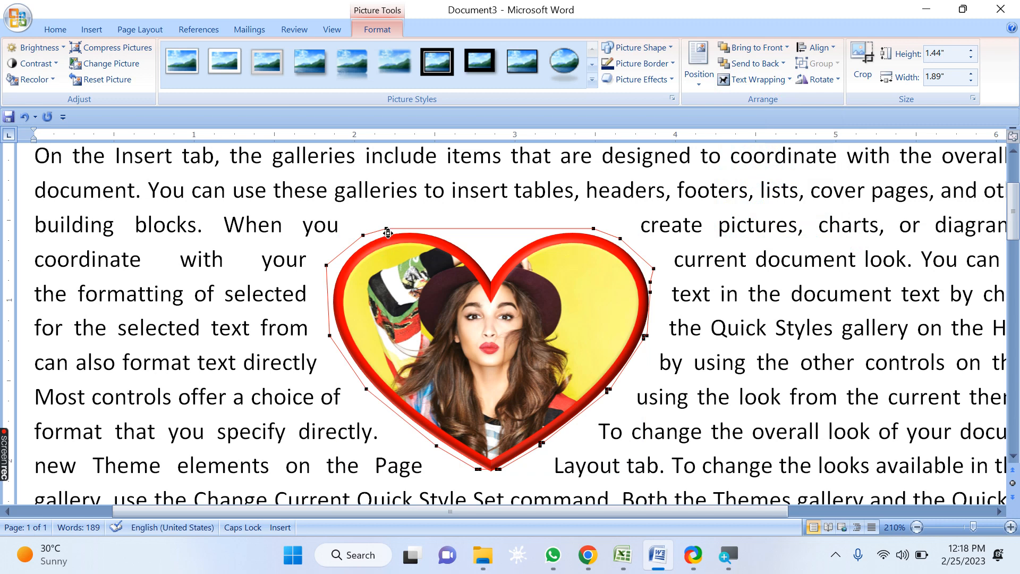
drag(387, 229, 357, 171)
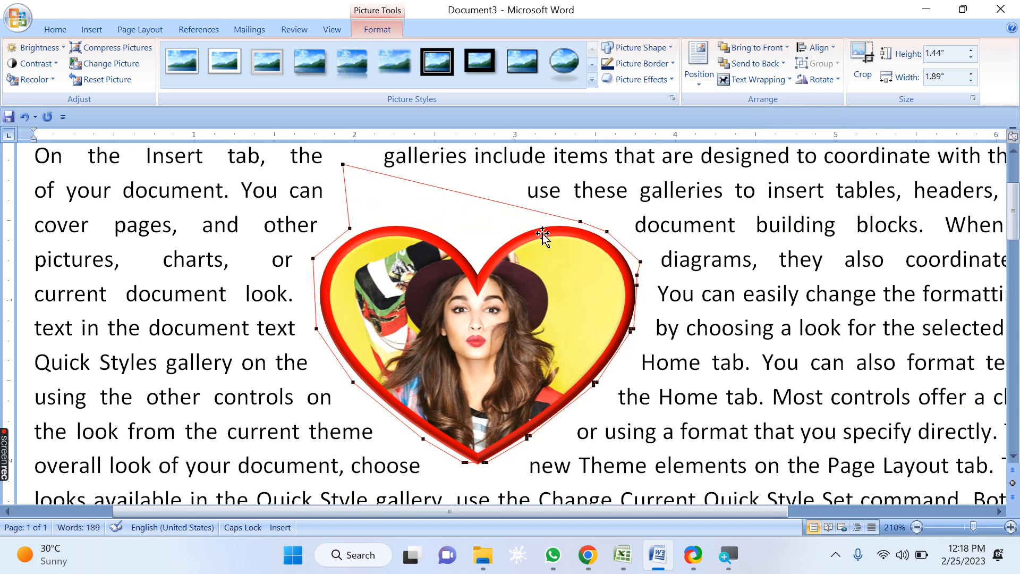
drag(584, 223, 597, 161)
drag(597, 159, 599, 164)
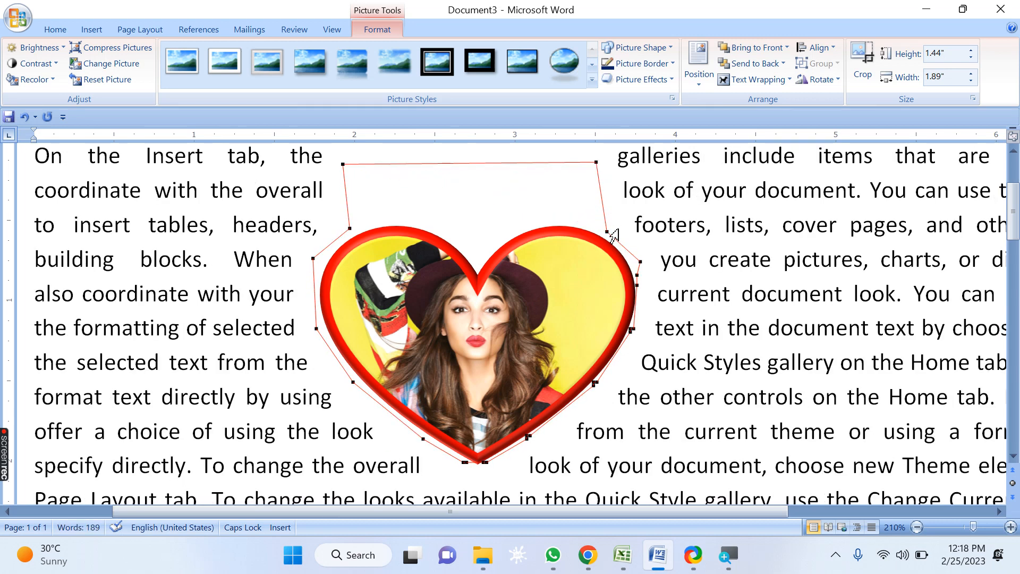
drag(609, 234, 713, 156)
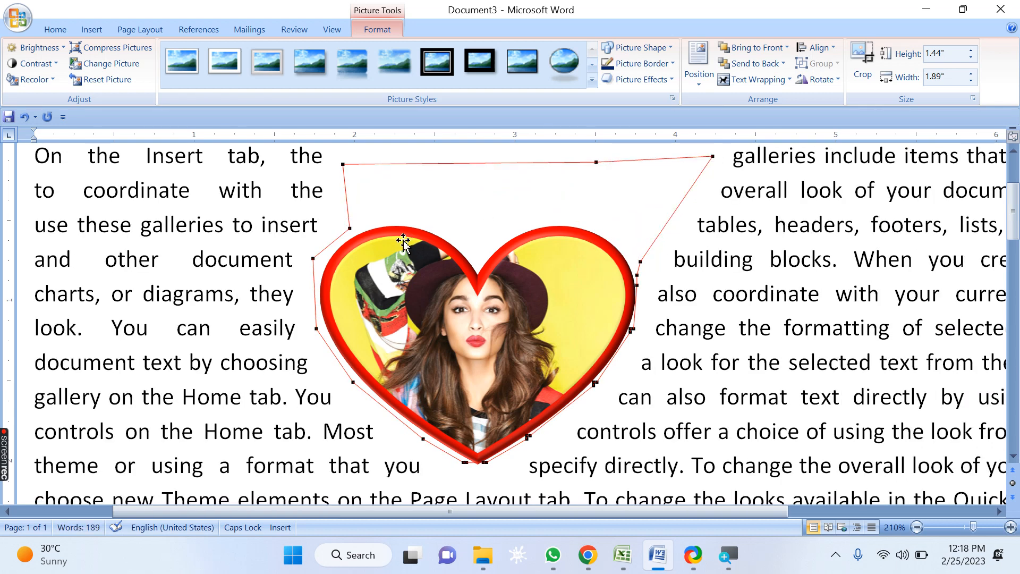
drag(349, 229, 272, 147)
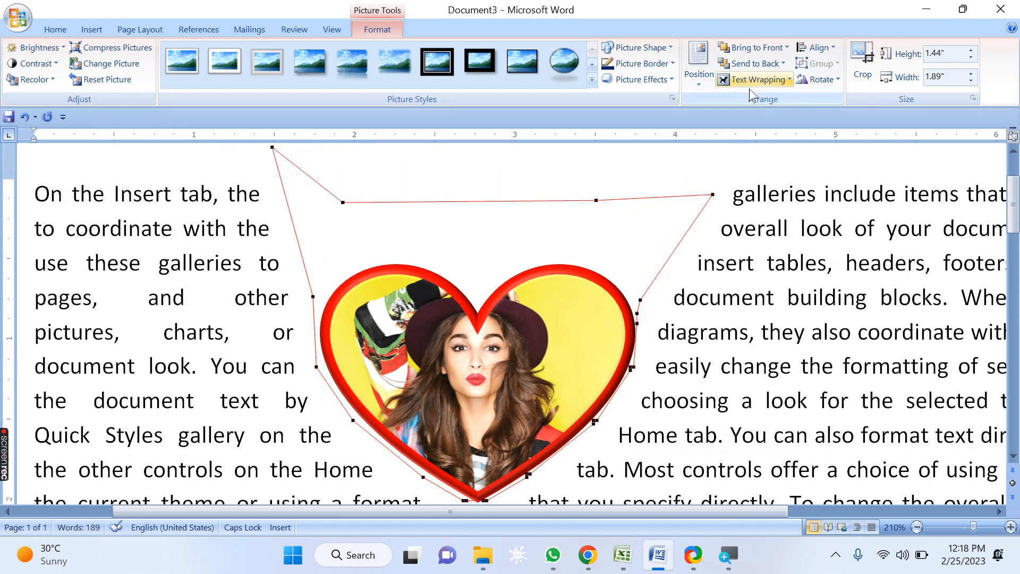
Step: Set the heart picture's text wrapping to In Line with Text
click(783, 81)
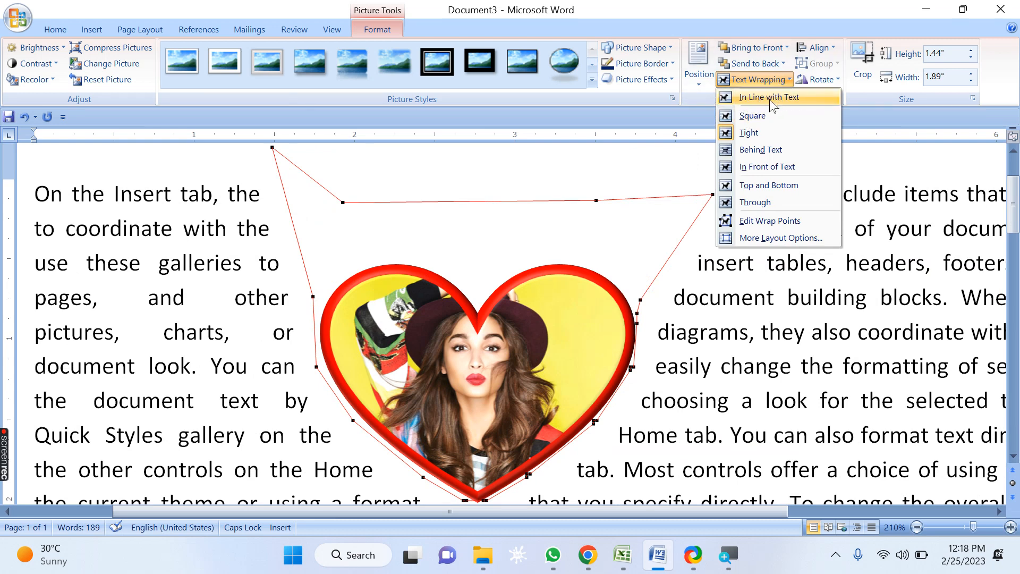
click(772, 98)
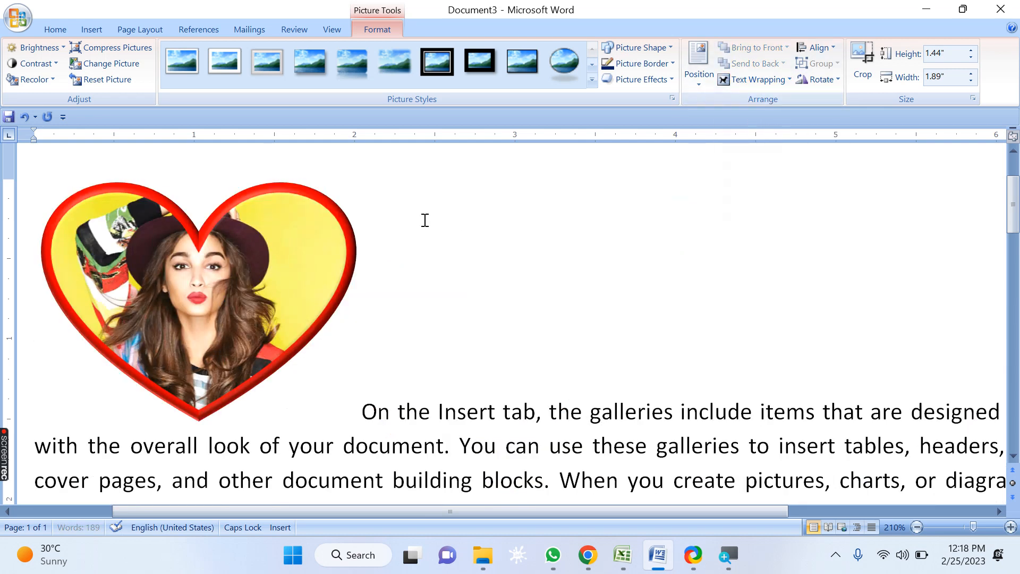
scroll(425, 220, down, 2)
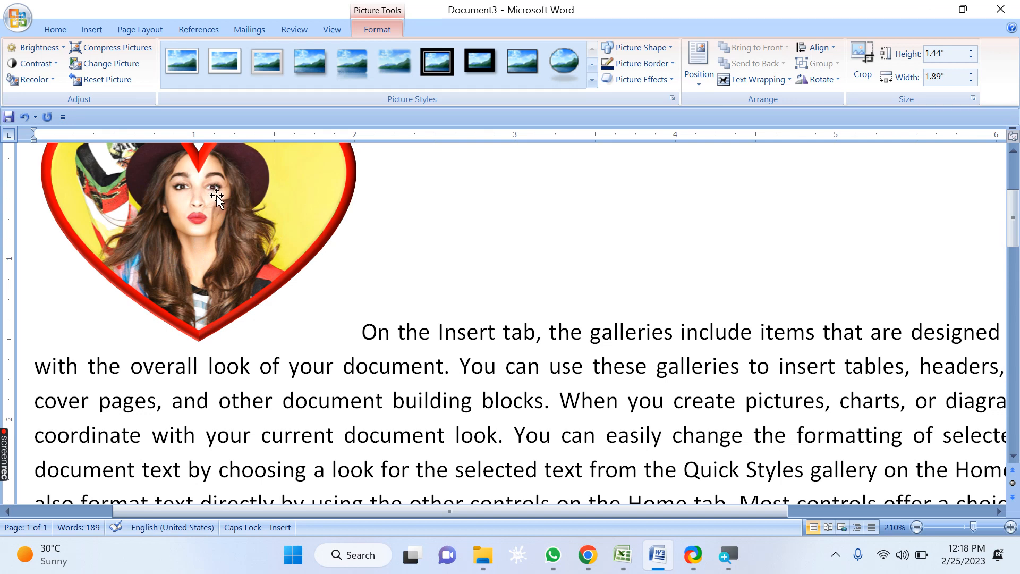
drag(369, 331, 406, 334)
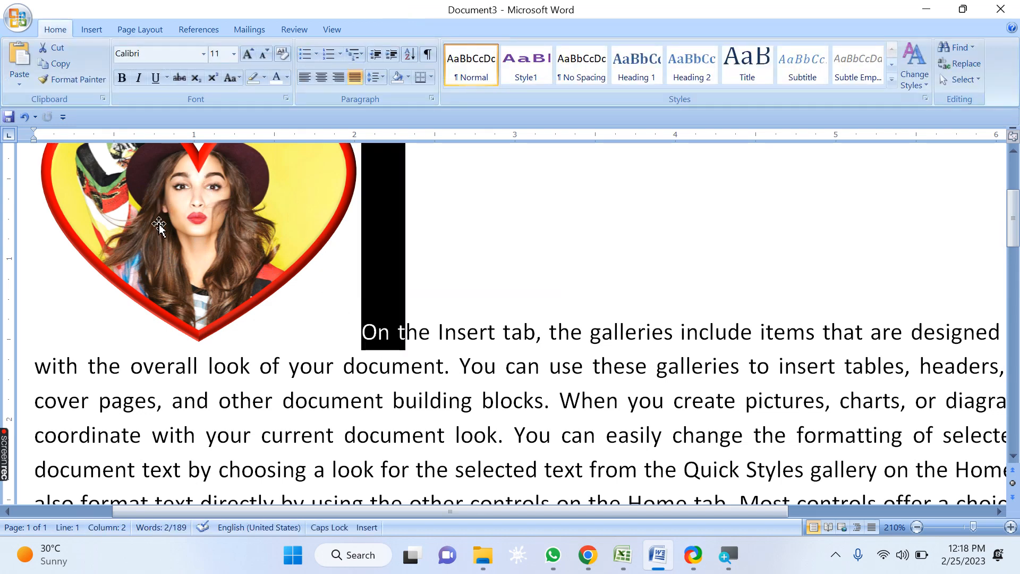
click(219, 223)
click(421, 333)
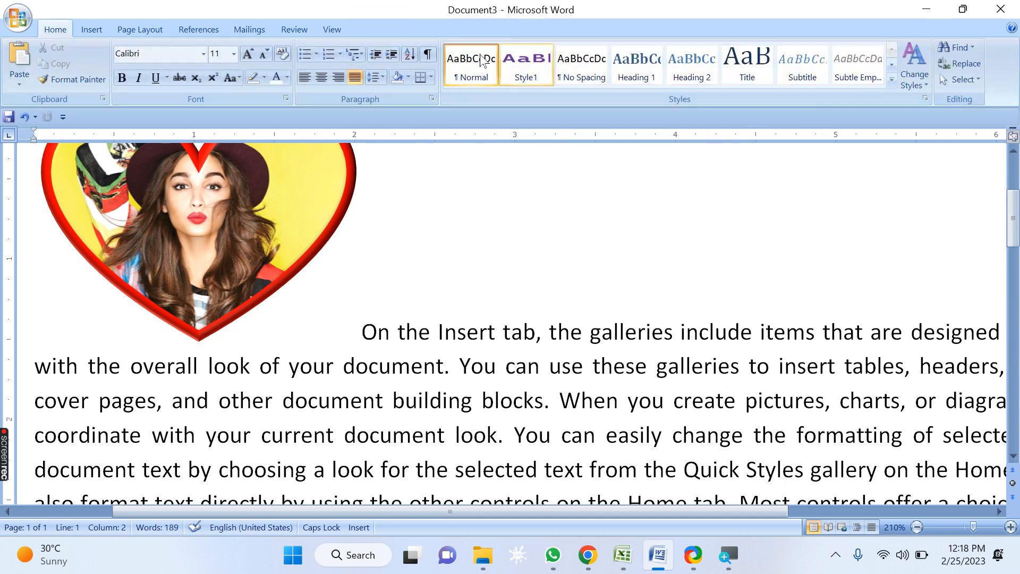
click(310, 220)
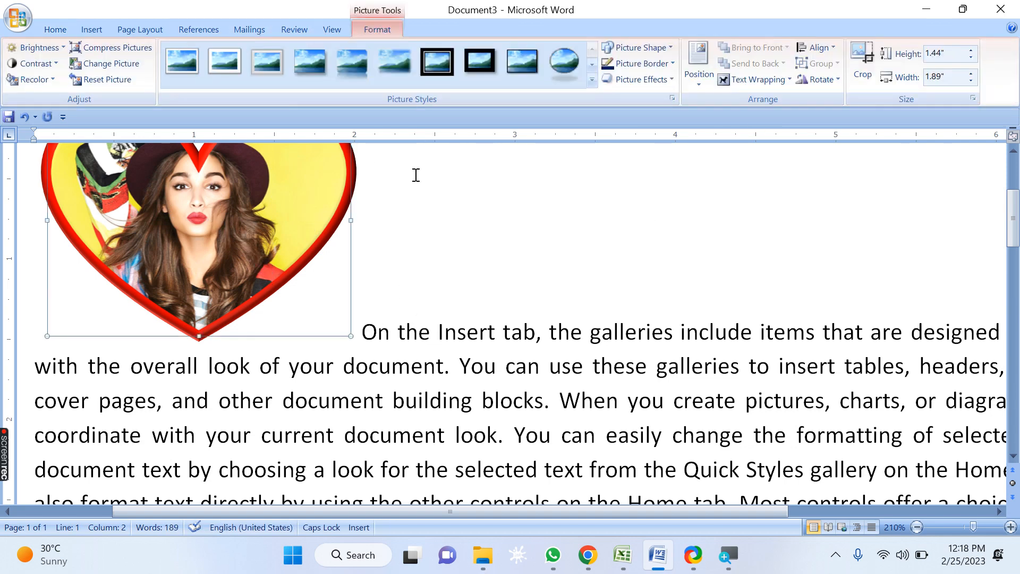
click(764, 91)
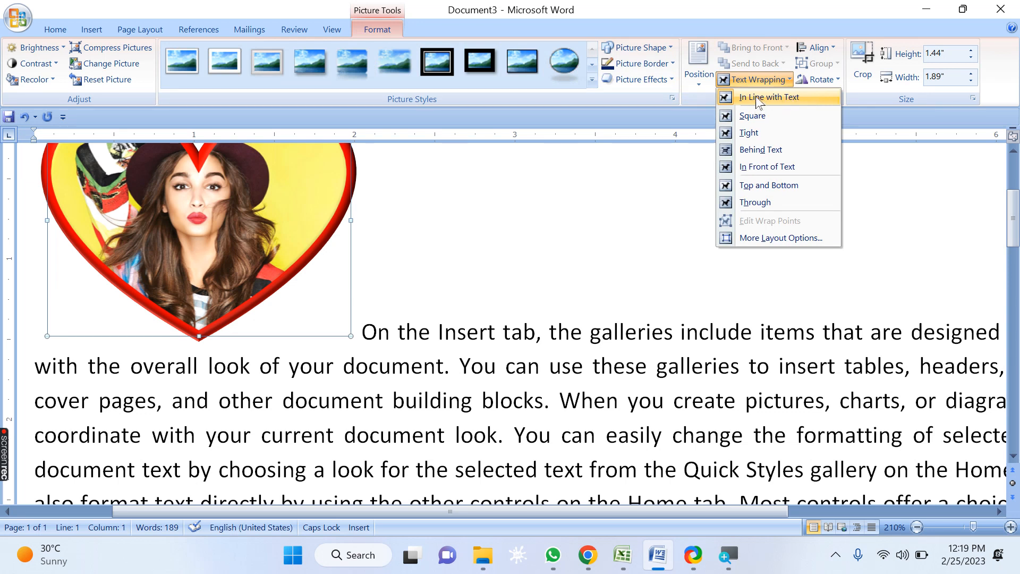
click(386, 355)
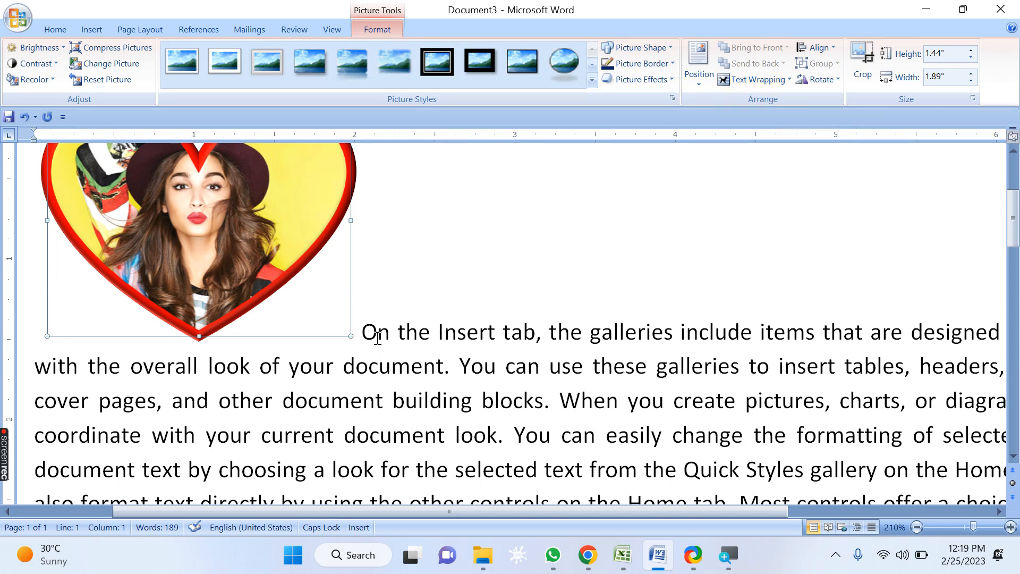
click(376, 332)
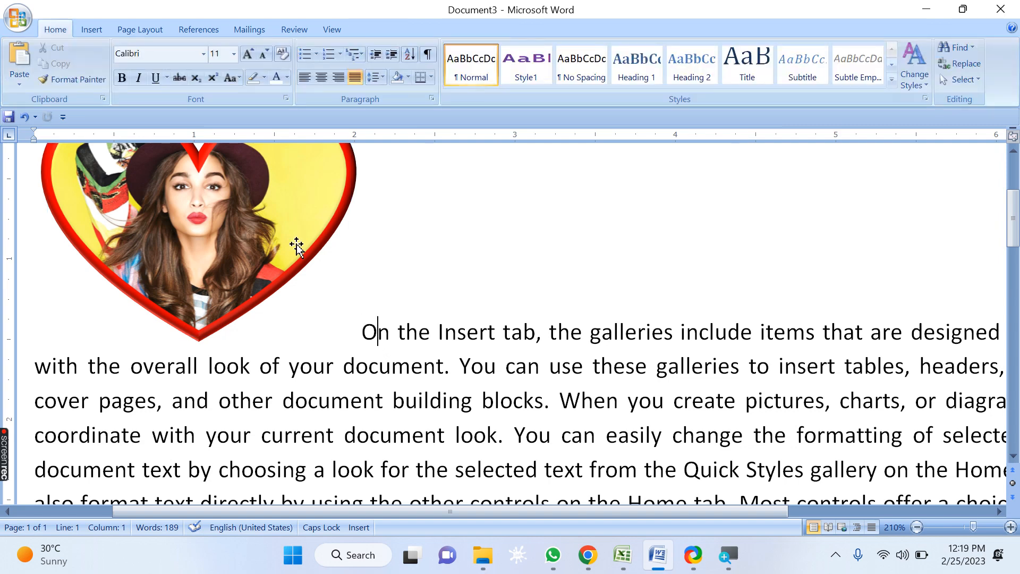
Step: Drag the inline heart picture into the paragraph, placing it below the first line of text
click(234, 234)
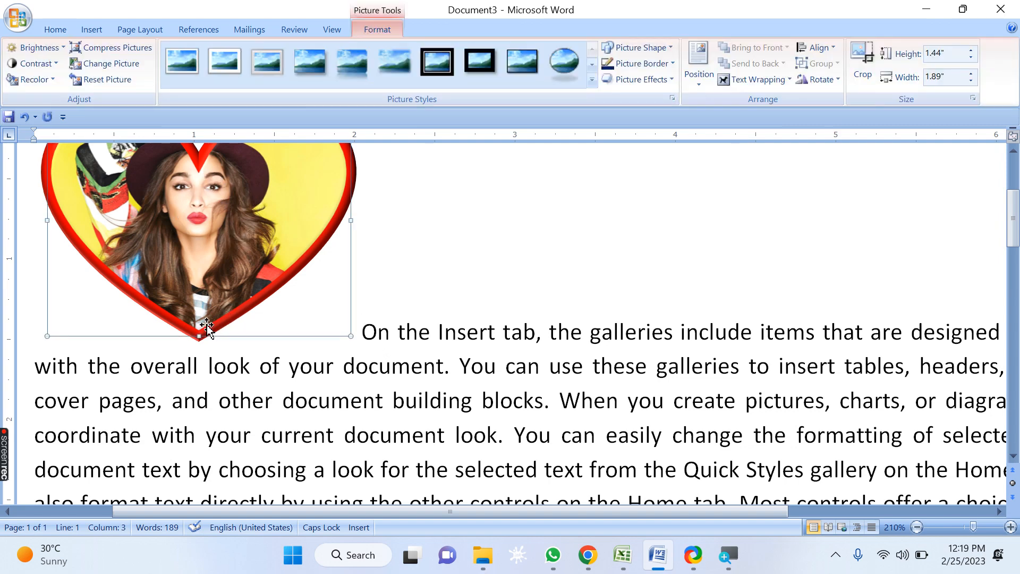
drag(221, 328, 376, 335)
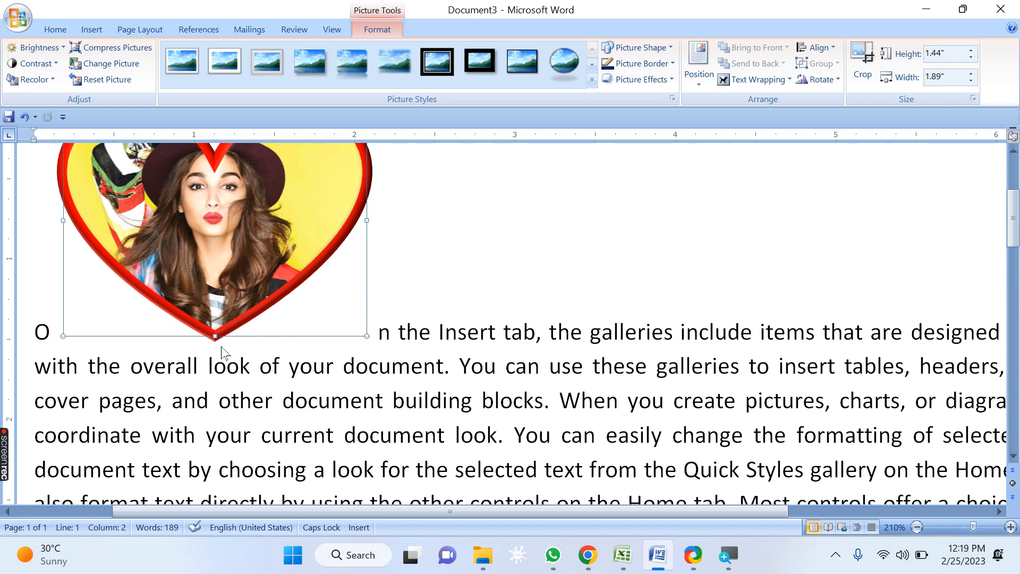
drag(205, 309, 205, 372)
scroll(387, 377, up, 2)
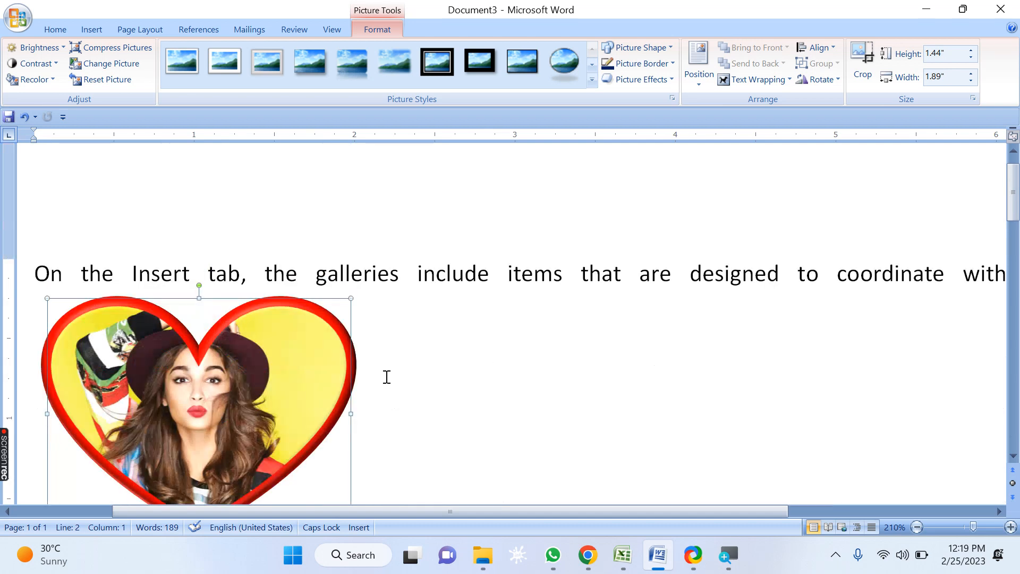
scroll(387, 377, up, 1)
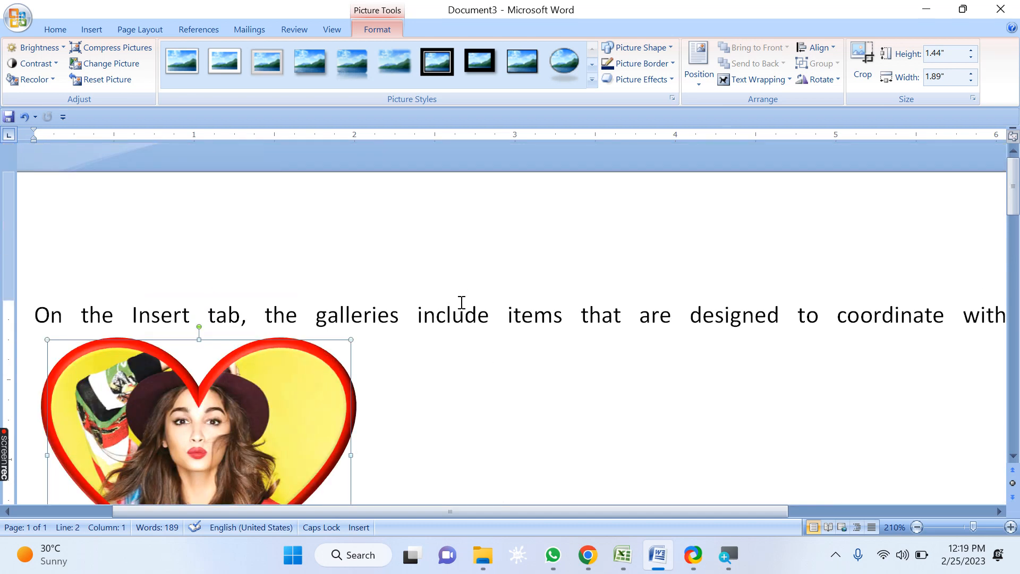
scroll(302, 261, down, 3)
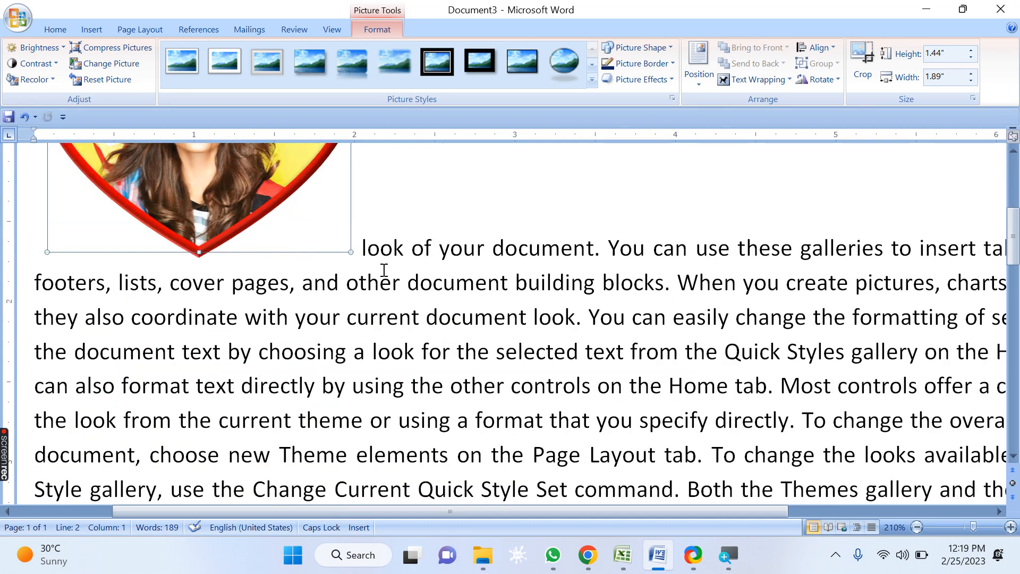
Step: Drag the inline heart picture to a different spot within the first paragraph's text
drag(305, 234, 467, 253)
drag(325, 246, 438, 400)
scroll(631, 263, up, 2)
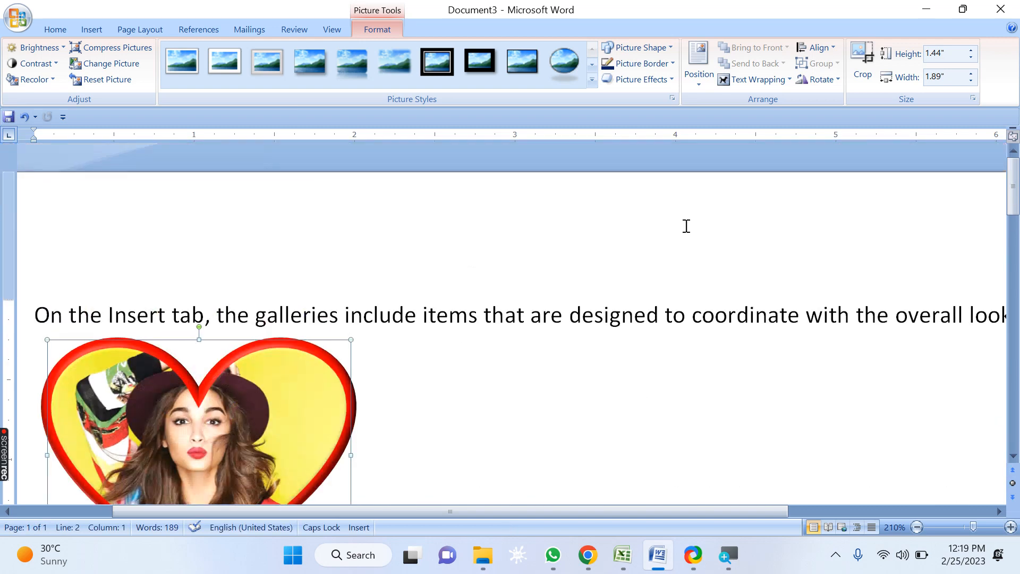
Step: Open the advanced text wrapping layout options, preview each wrapping style, and cancel the dialog
click(757, 79)
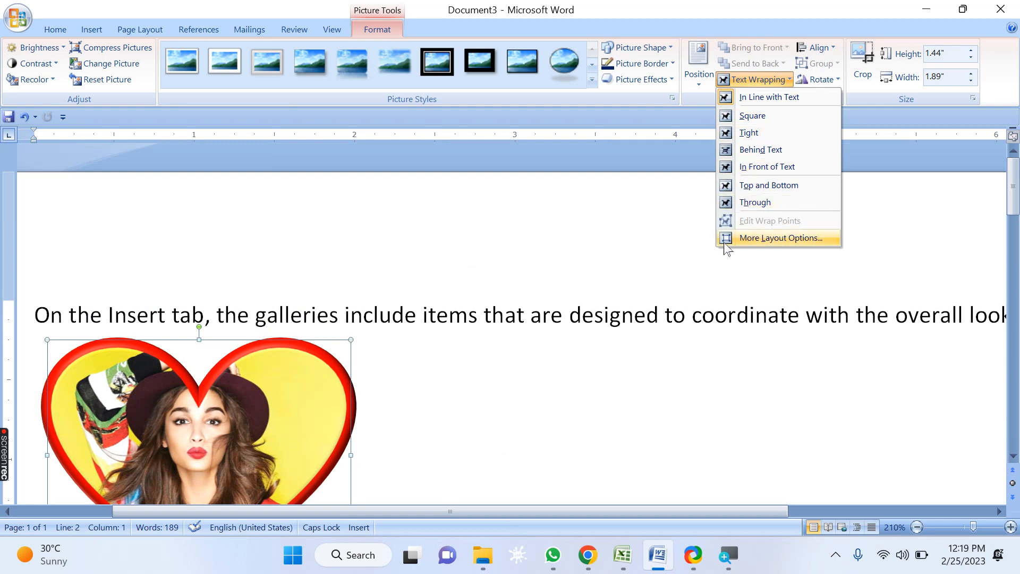
click(760, 239)
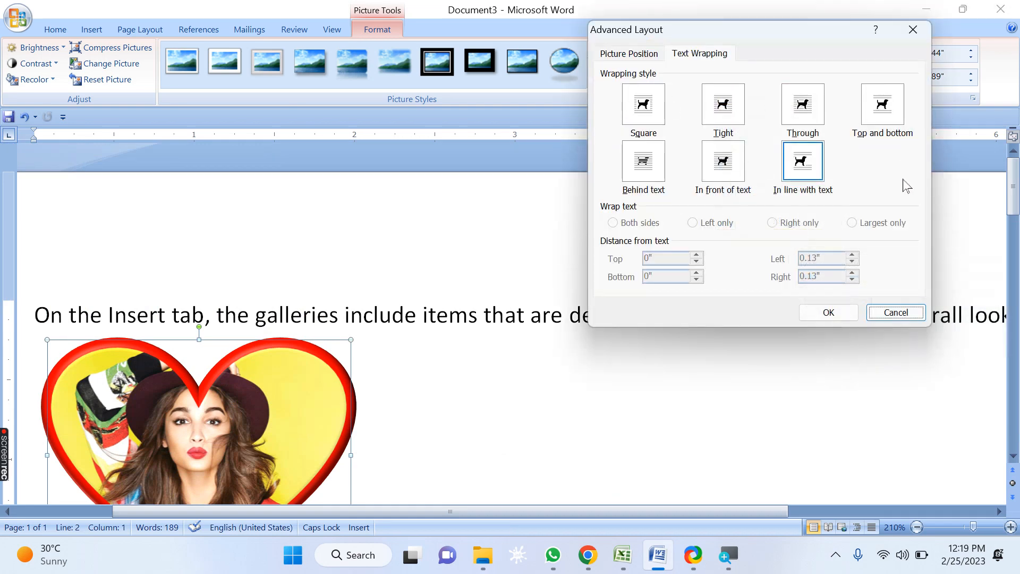
click(655, 102)
click(731, 113)
click(814, 113)
click(877, 110)
click(657, 162)
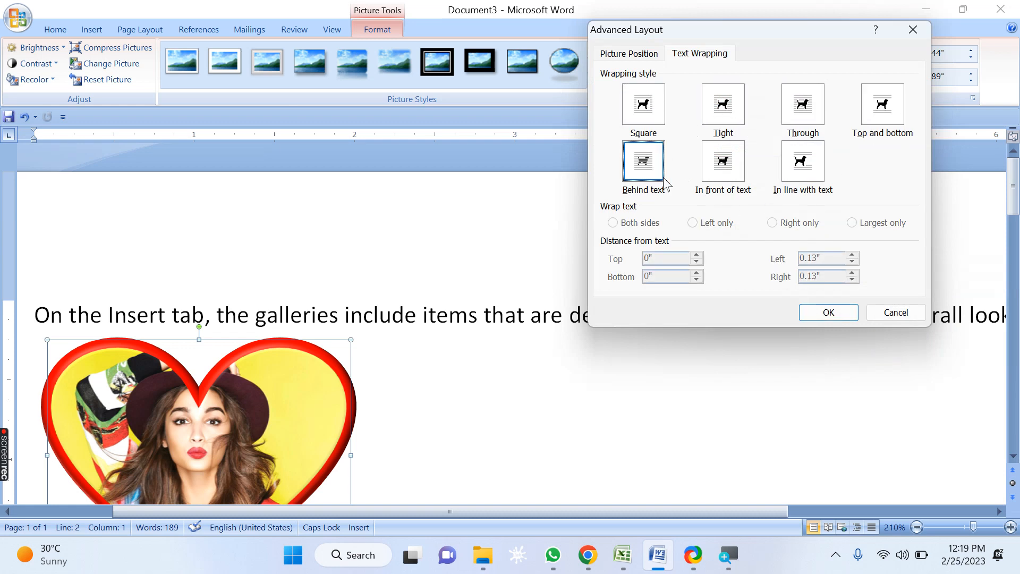
click(725, 161)
click(807, 164)
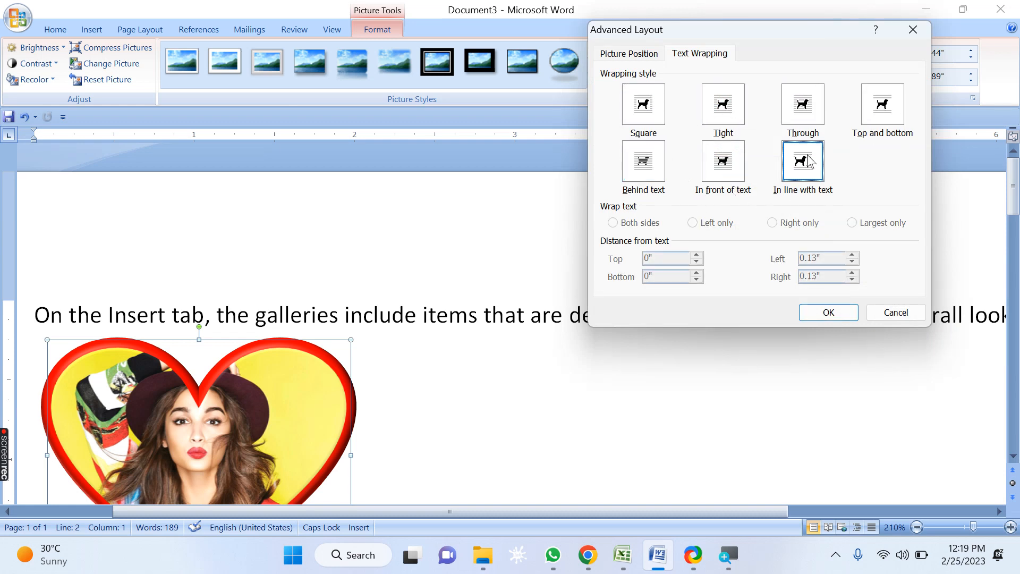
click(895, 313)
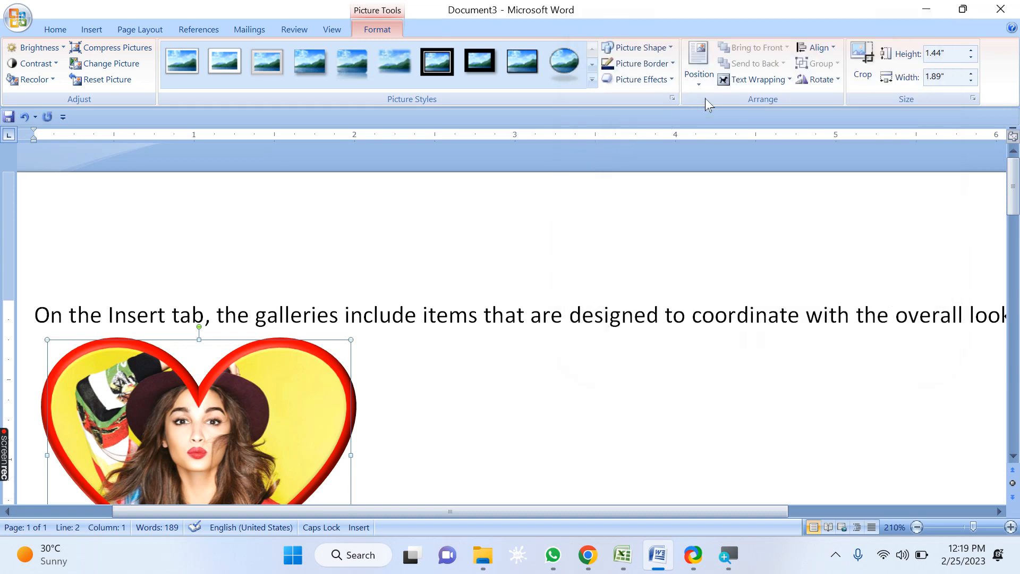
Step: Open the Align options for the inline heart picture and close them without choosing anything
click(833, 49)
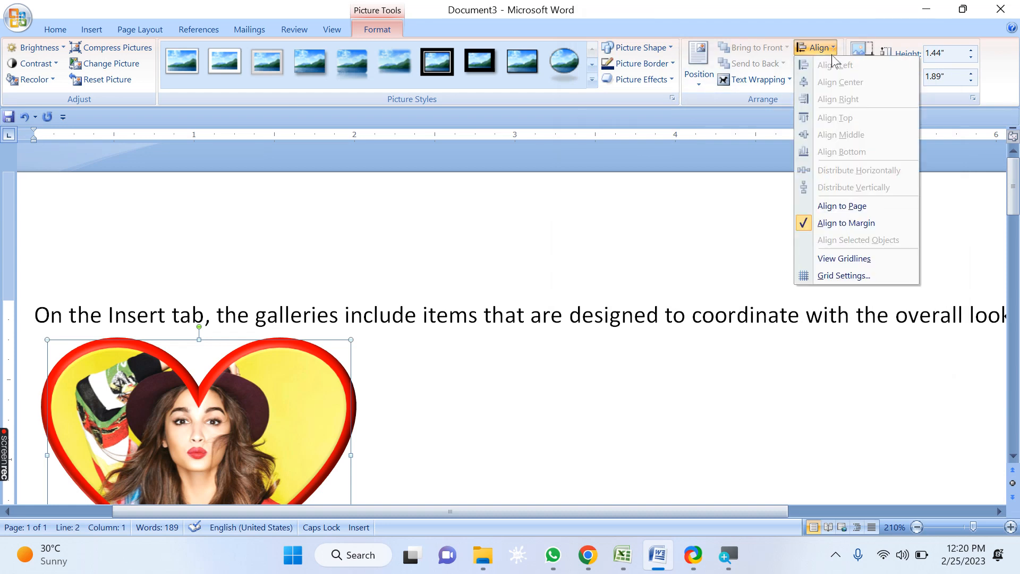
click(644, 290)
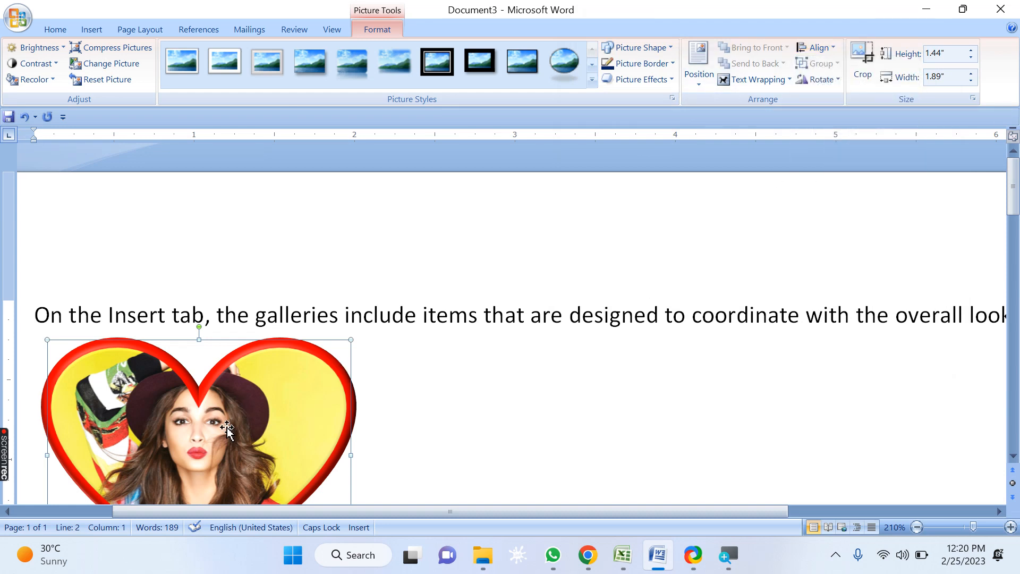
click(830, 48)
click(273, 352)
scroll(272, 350, down, 5)
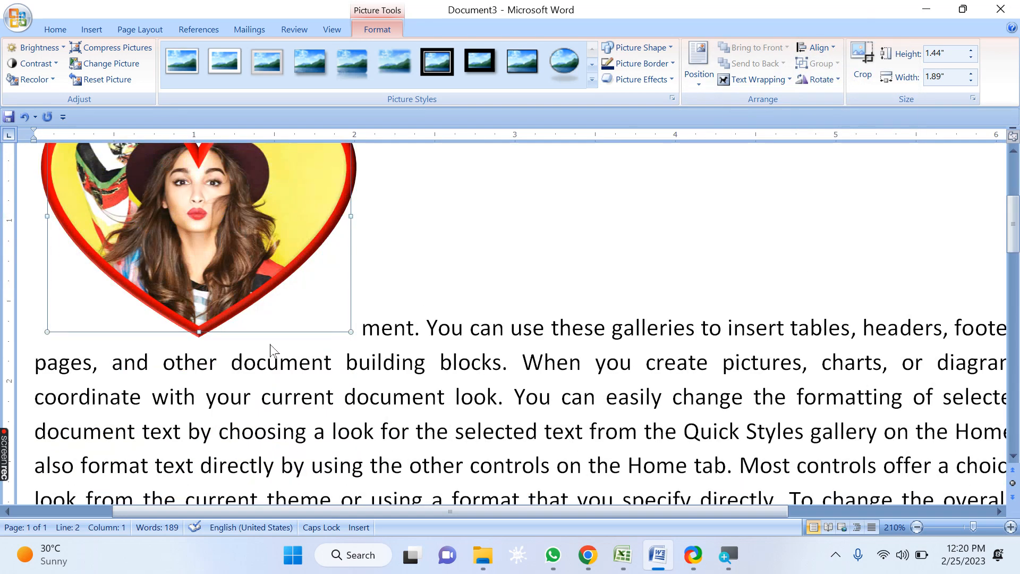
scroll(271, 350, up, 3)
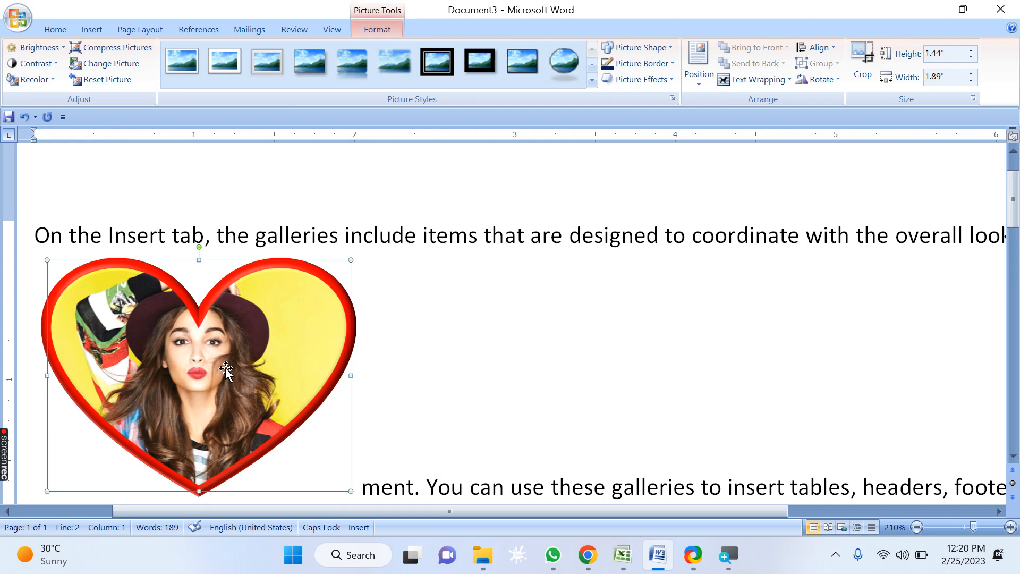
Step: Delete the heart picture and draw a Heart shape over the start of the first paragraph
key(Delete)
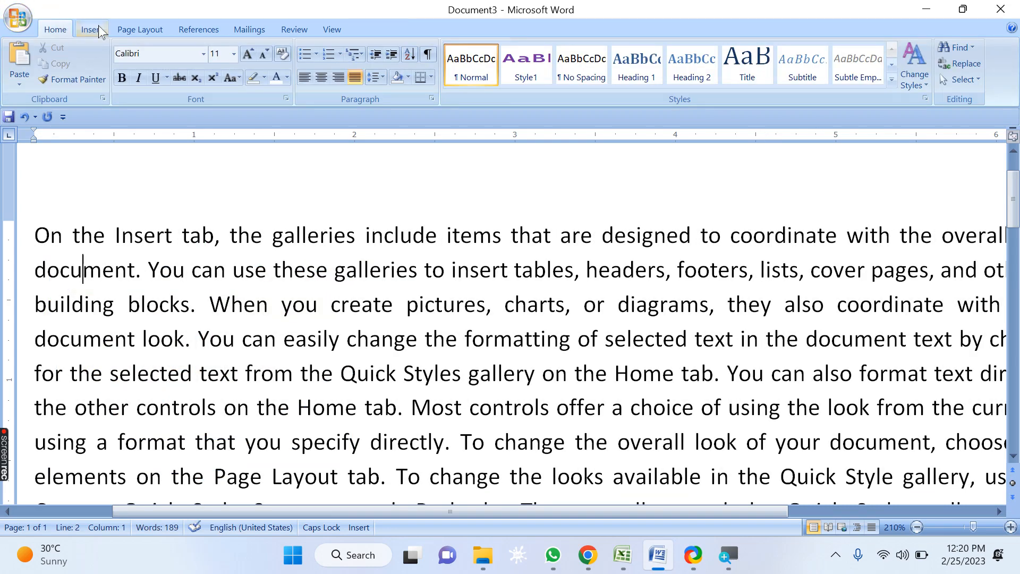
click(98, 30)
click(216, 66)
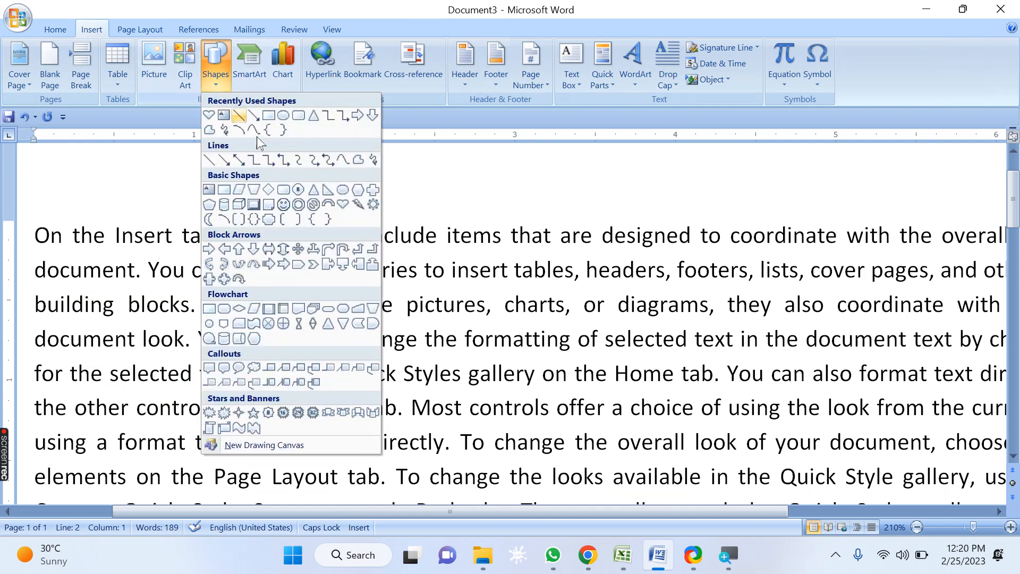
click(343, 204)
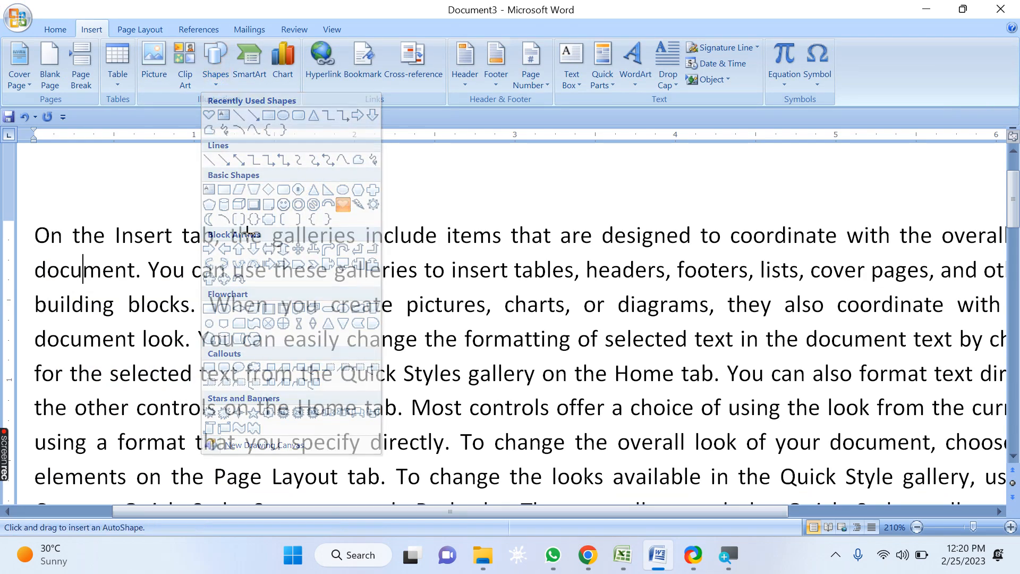
key(Escape)
drag(302, 287, 187, 186)
Step: Give the heart the black shape style, duplicate it, and style the copies blue and red
click(194, 72)
key(ctrl+d)
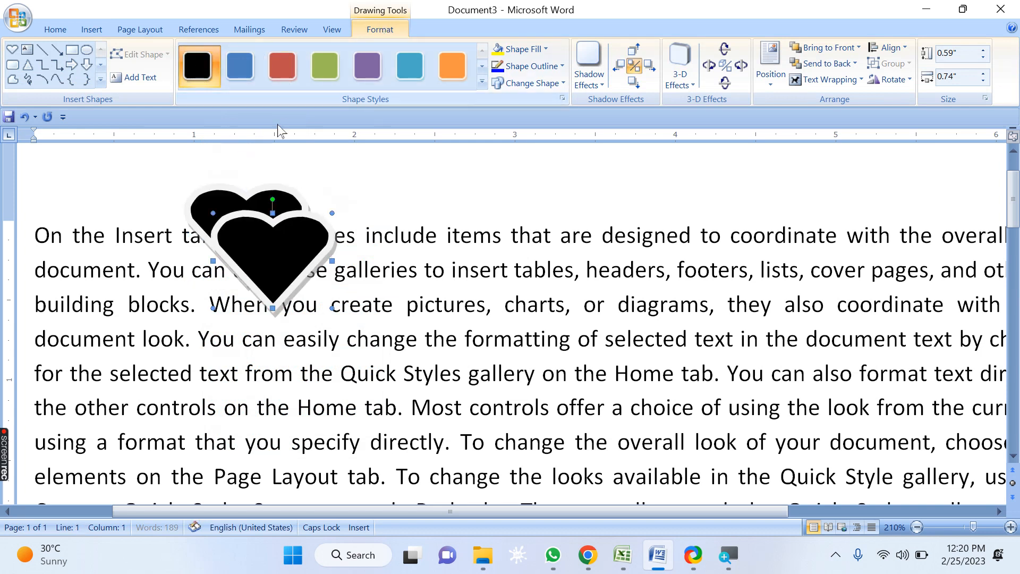
click(240, 65)
key(ctrl+d)
click(291, 77)
key(ctrl+d)
Step: Keep duplicating the heart, styling the new copies green, purple and light blue
click(326, 76)
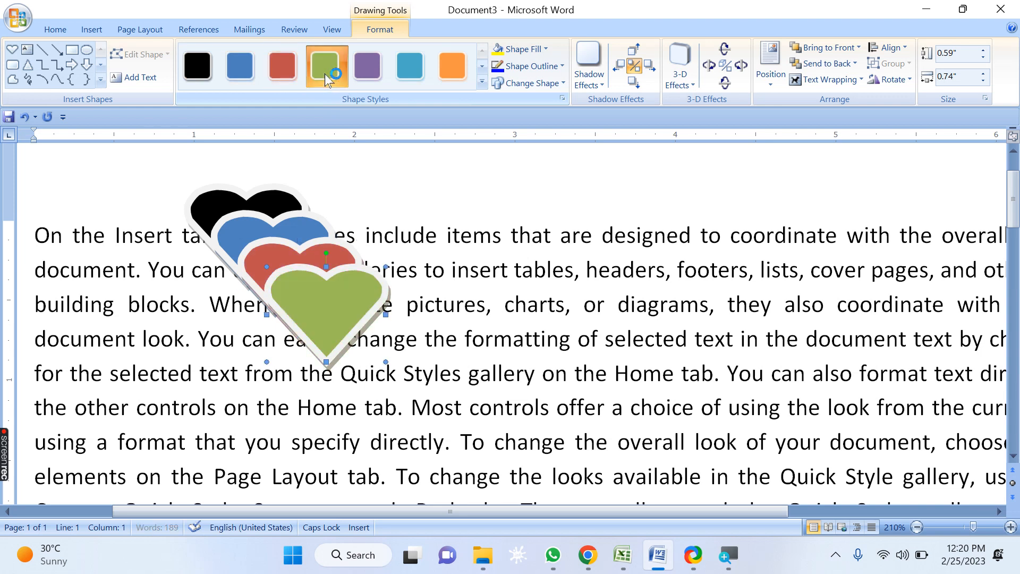
key(ctrl+d)
click(367, 65)
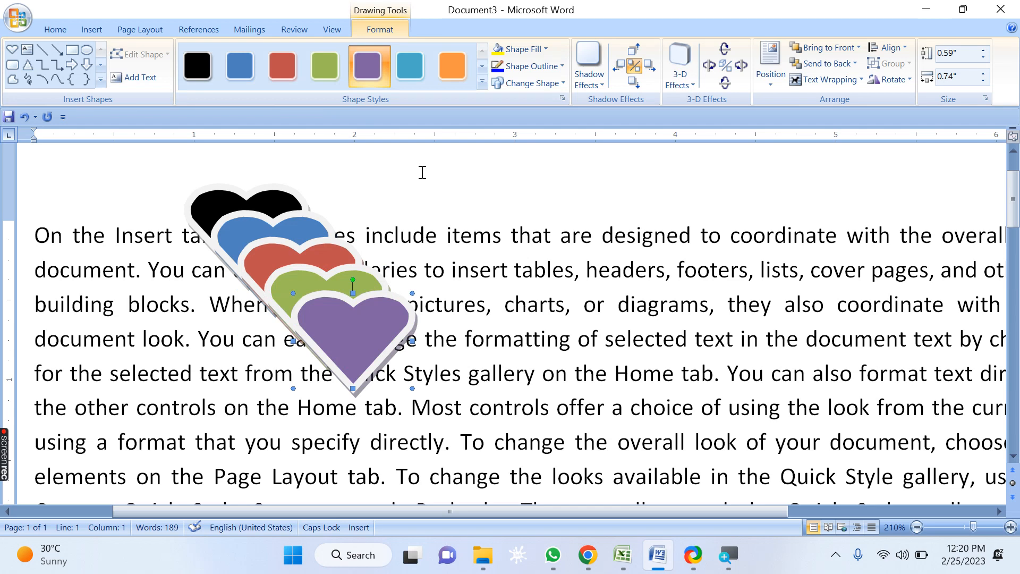
key(ctrl+d)
click(416, 76)
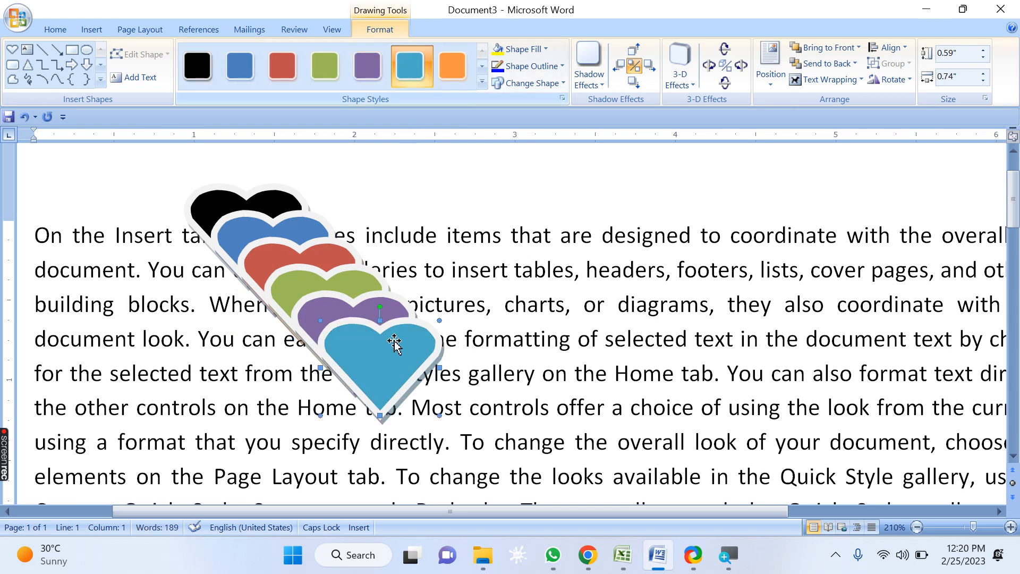
Step: Spread the hearts around the paragraph: light blue and purple below, green left, red right, blue above, black center
ctrl+scroll(384, 342, down, 10)
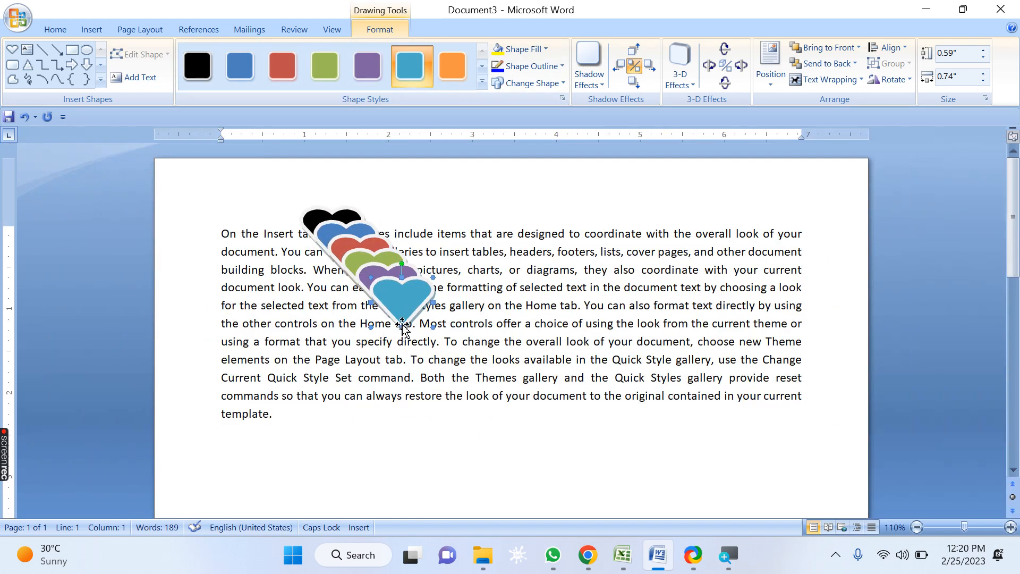
drag(406, 300, 537, 422)
drag(402, 300, 339, 435)
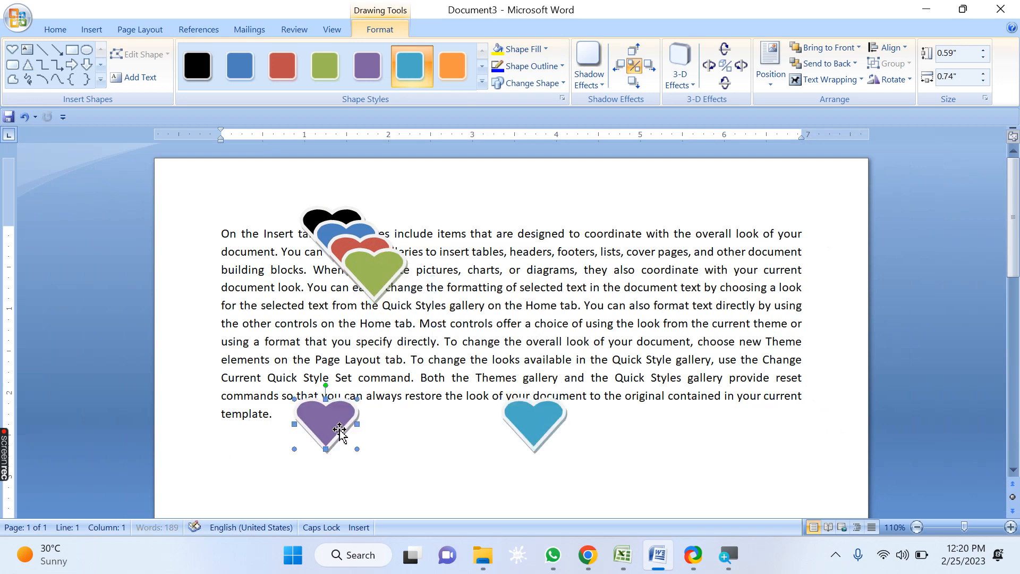
drag(363, 277, 236, 307)
drag(354, 269, 656, 272)
click(366, 253)
drag(462, 204, 473, 179)
drag(333, 234, 421, 324)
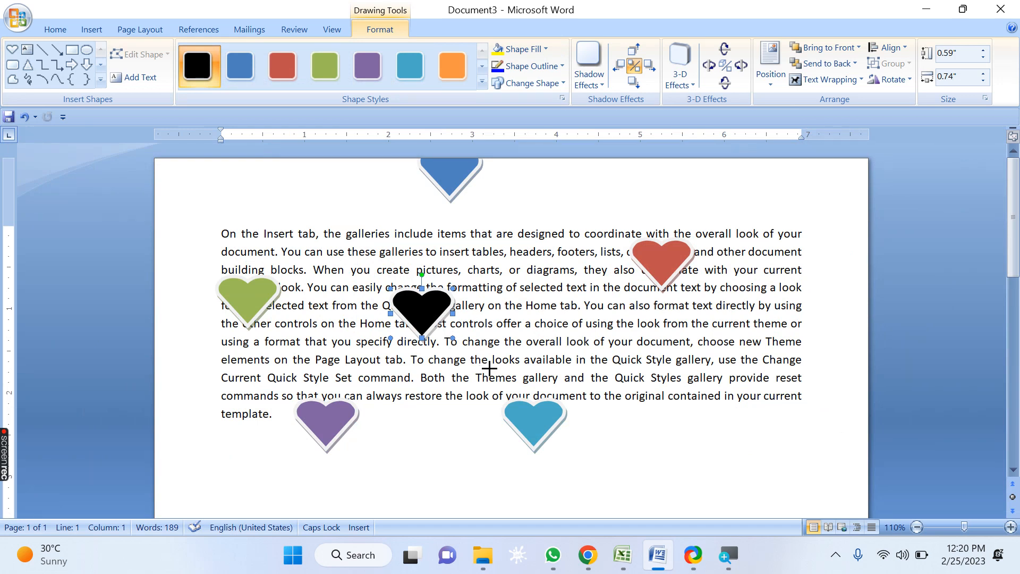
Step: Resize the hearts: enlarge the black one, shrink the blue one, and enlarge the red one to about 1.47 x 1.54 in
drag(490, 367, 492, 372)
click(448, 191)
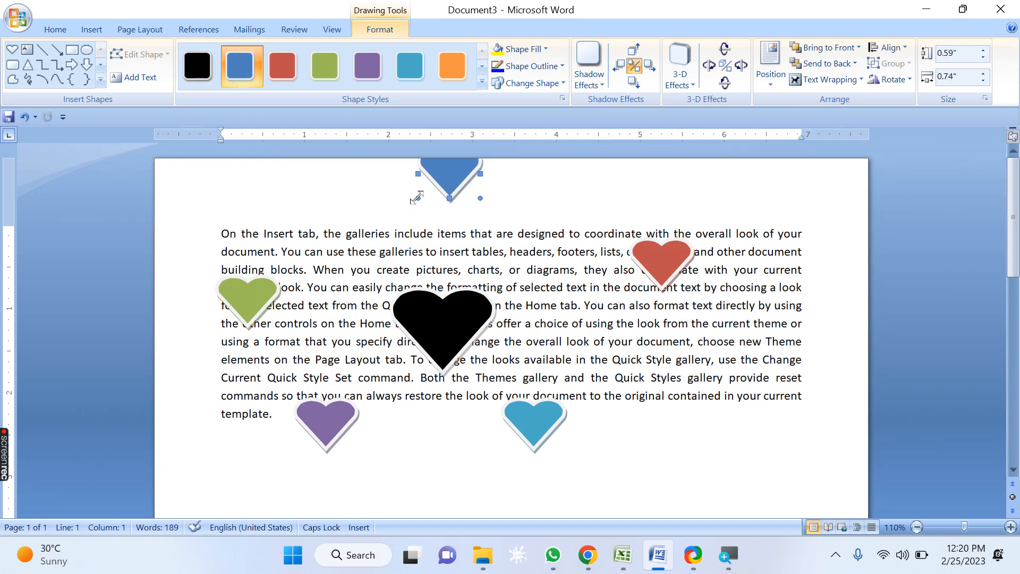
drag(435, 178, 460, 197)
click(534, 433)
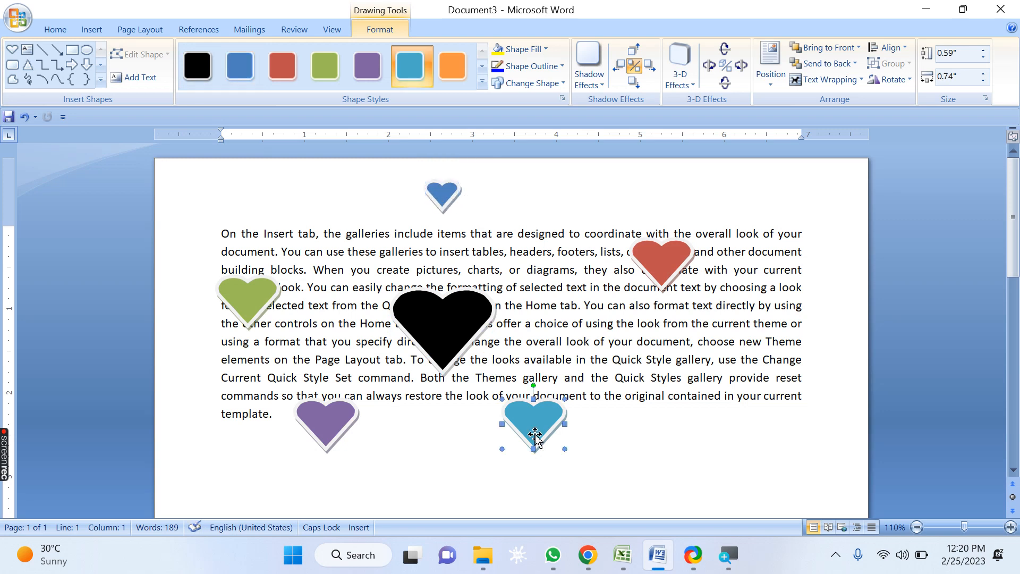
click(664, 258)
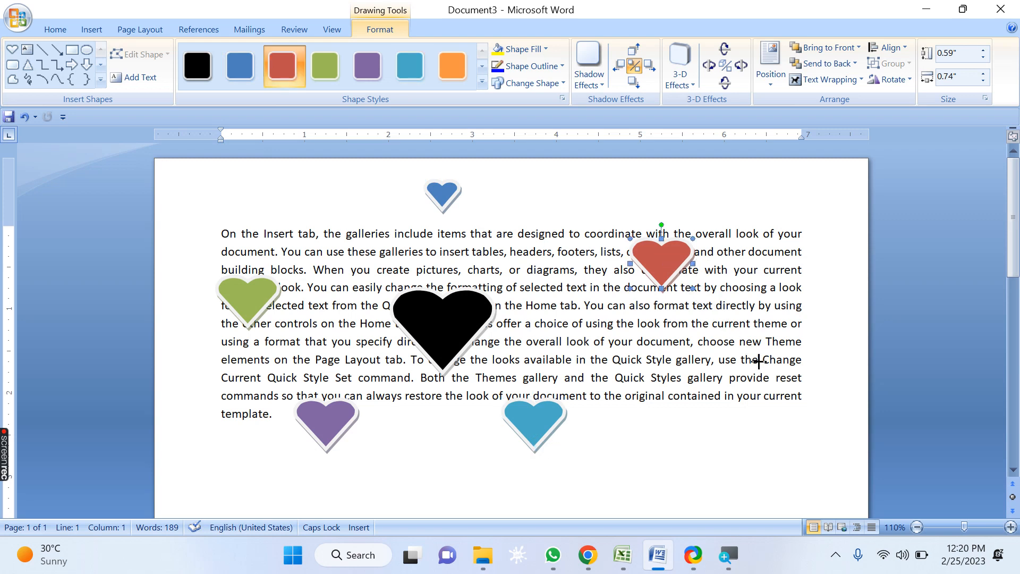
drag(757, 359, 760, 362)
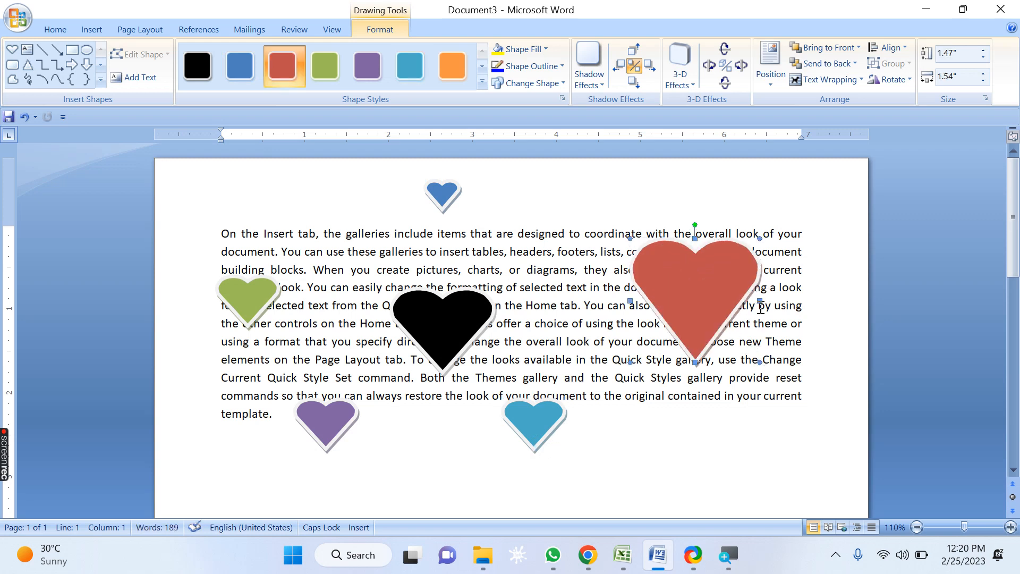
drag(775, 302, 776, 301)
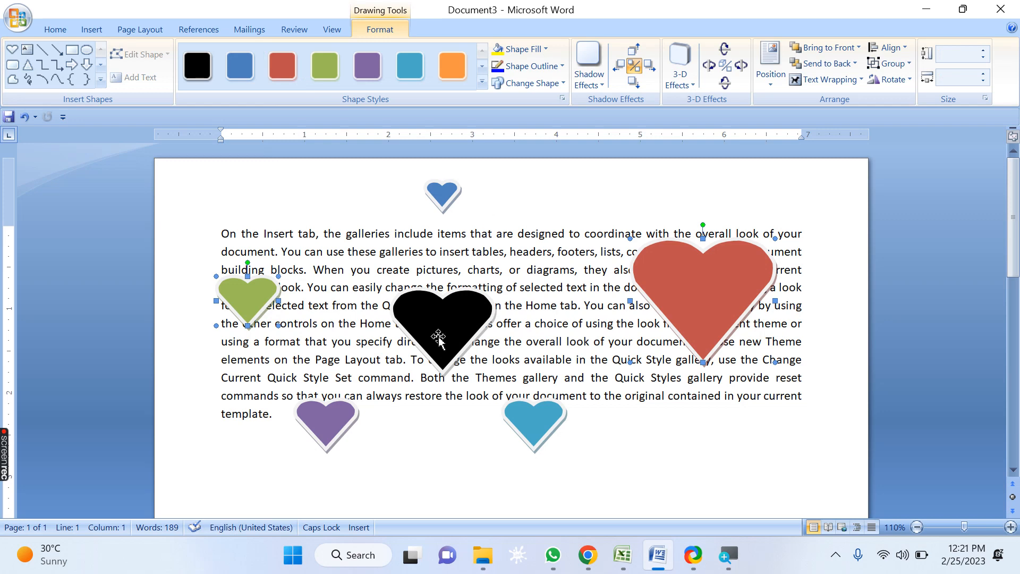
Step: Shift the black, purple and green hearts further to the left
click(454, 332)
drag(381, 319, 379, 319)
drag(326, 425, 287, 426)
drag(262, 307, 205, 317)
Step: Select all six hearts together and move them as a group to the right
shift+click(343, 325)
shift+click(306, 412)
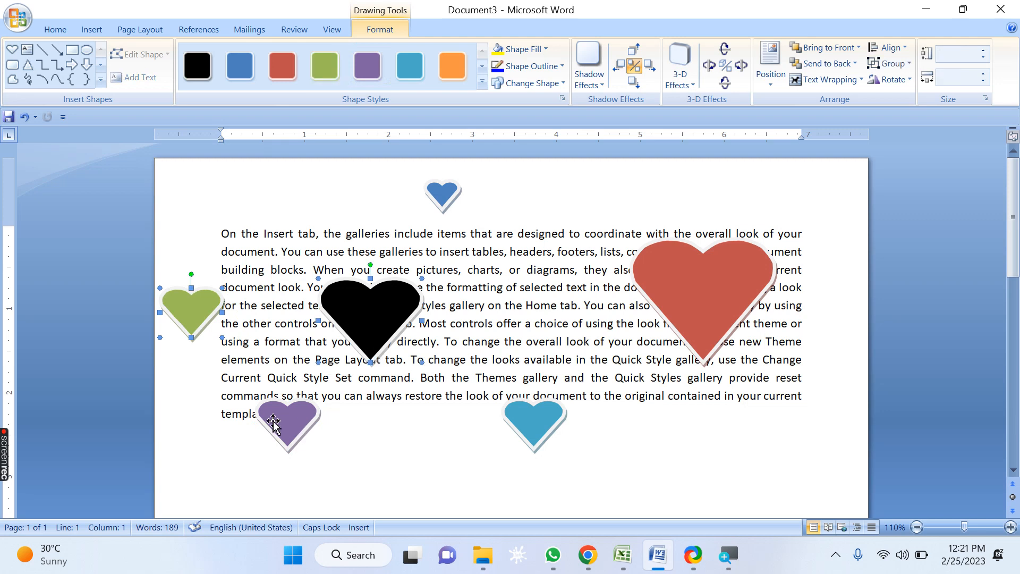
shift+click(444, 196)
shift+click(522, 434)
shift+click(713, 303)
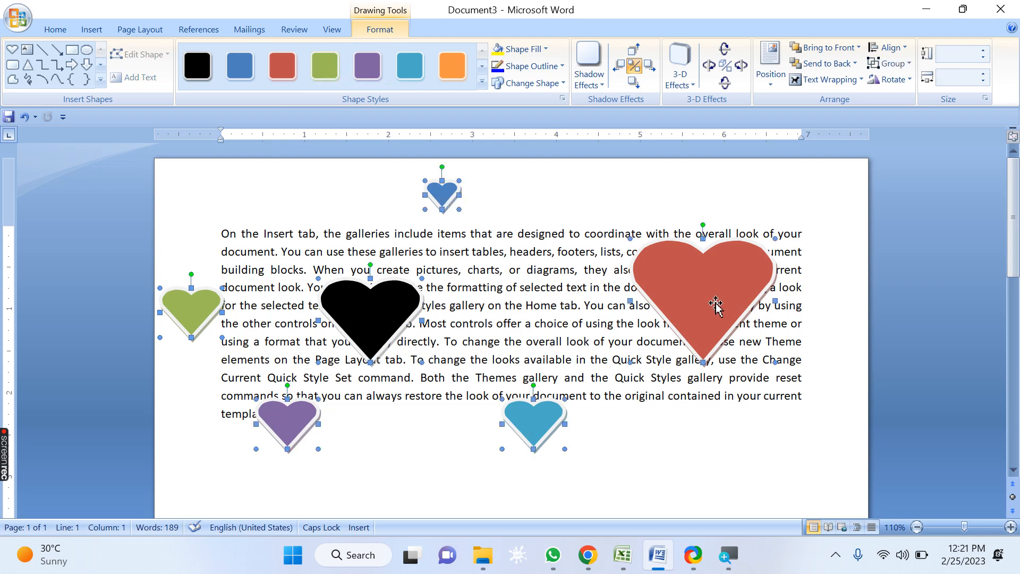
click(905, 47)
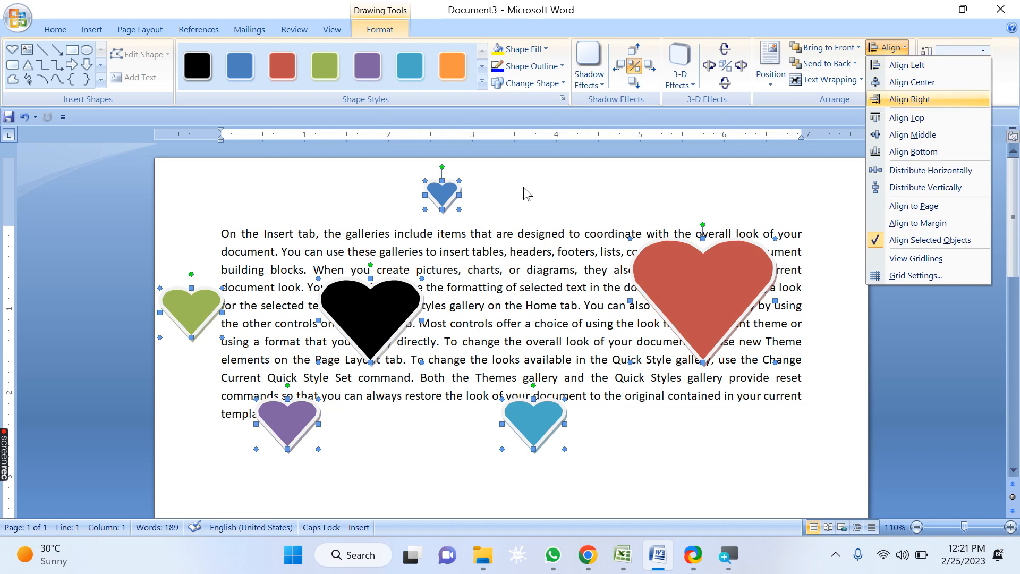
click(520, 7)
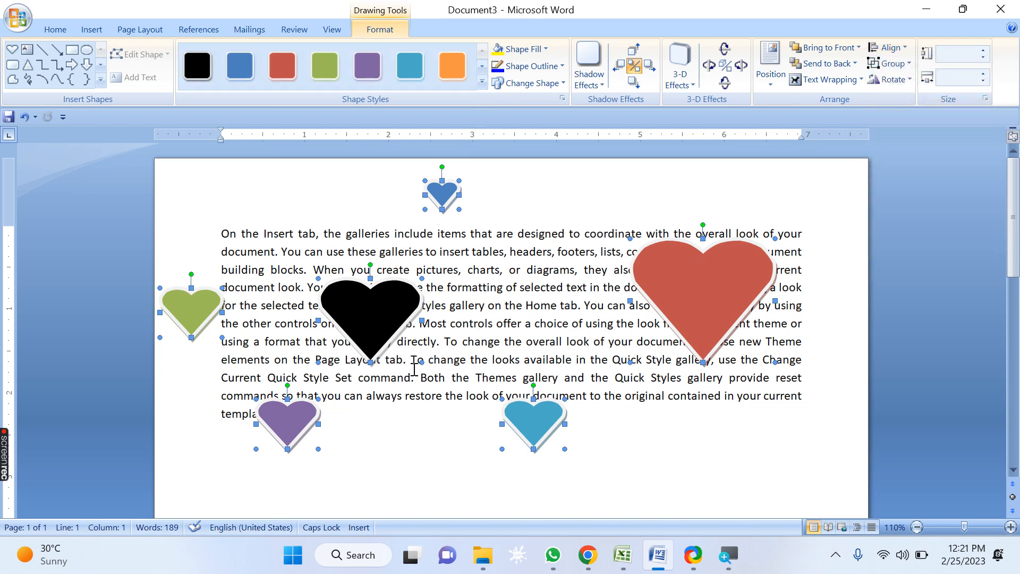
drag(199, 319, 313, 332)
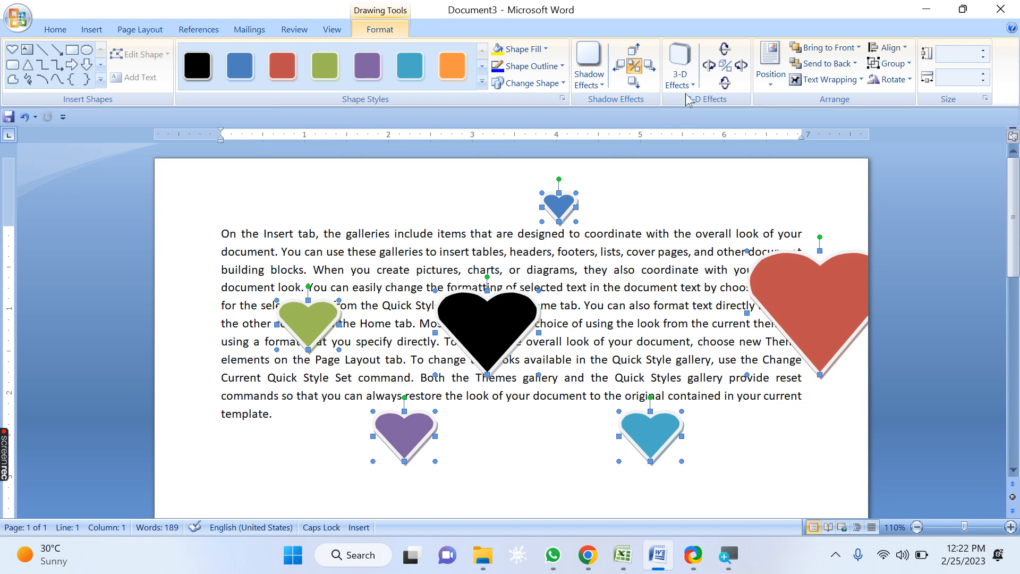
Step: Switch the hearts' alignment reference to Align to Page, then align them left and undo that alignment
click(899, 50)
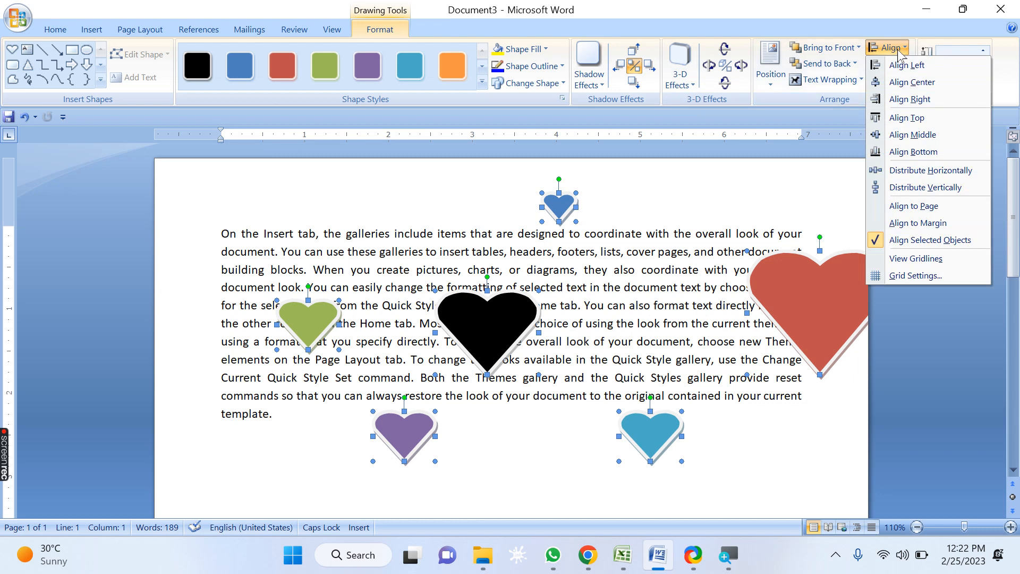
click(889, 207)
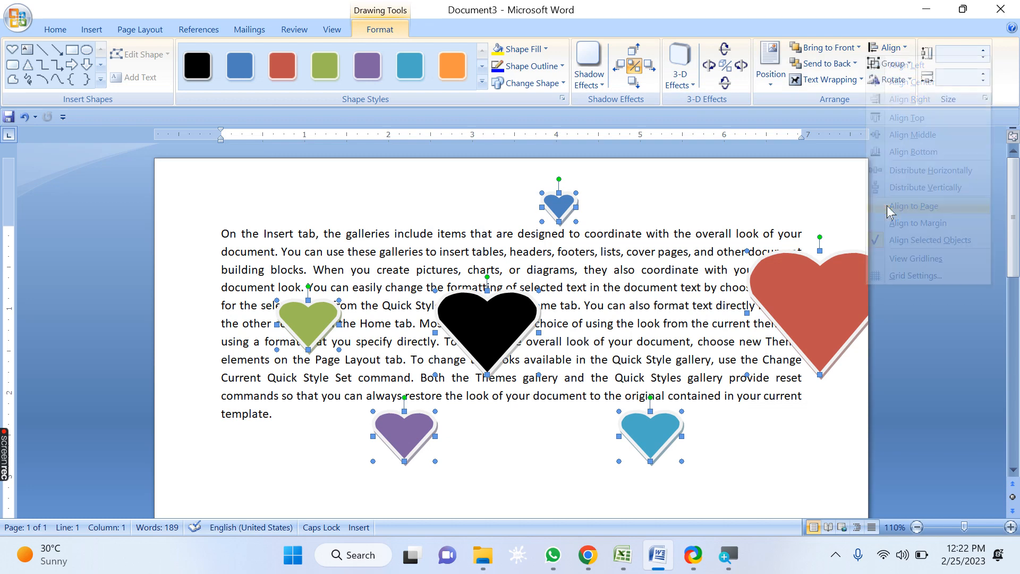
click(897, 49)
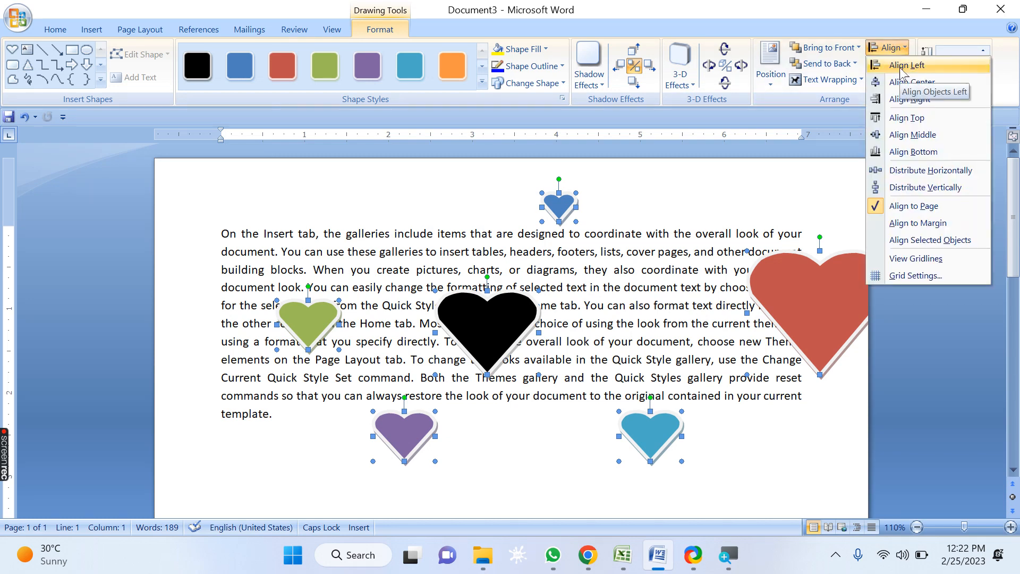
click(902, 65)
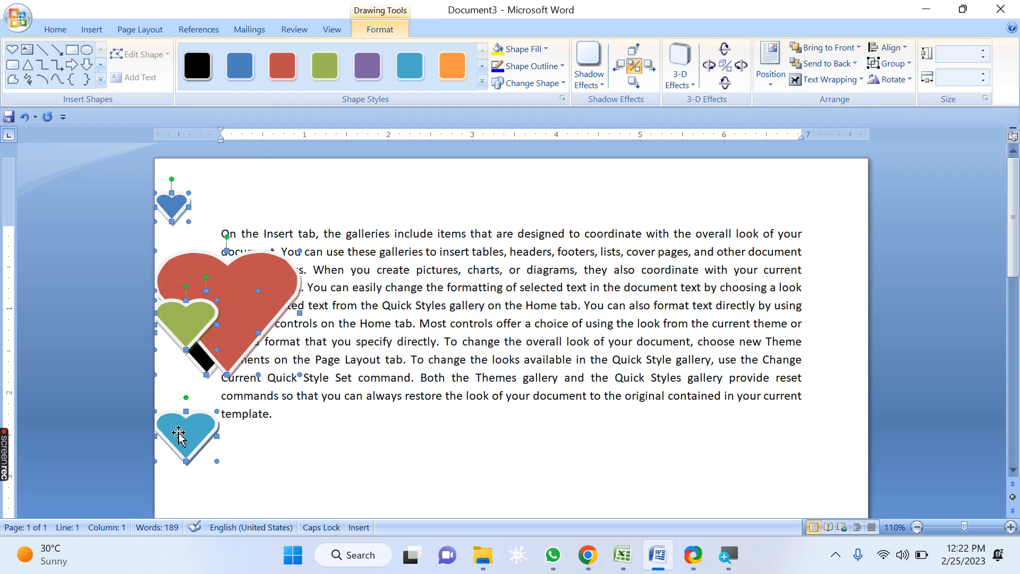
key(ctrl+z)
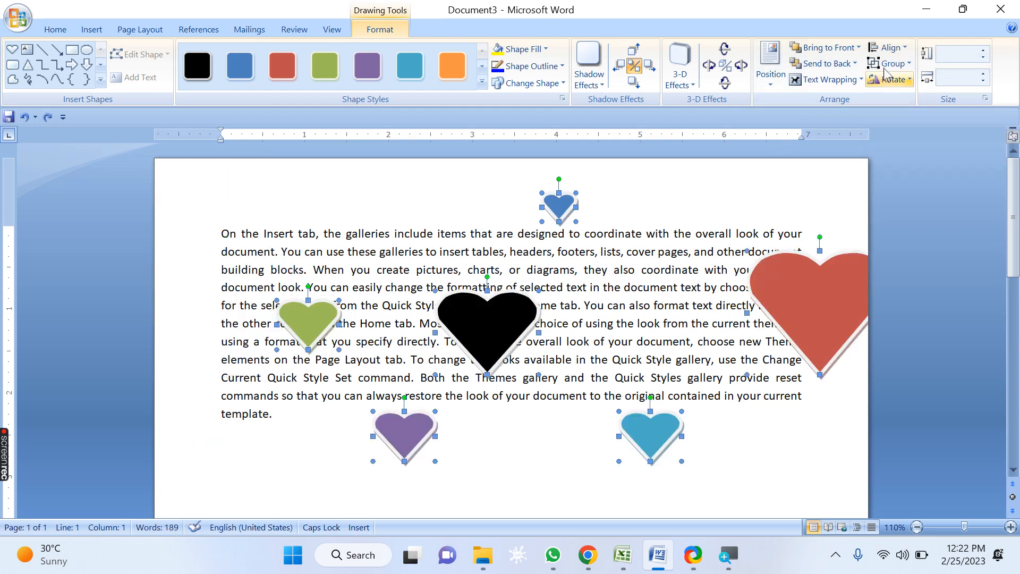
Step: Switch alignment to Align Selected Objects, align the hearts left, and undo that alignment
click(895, 50)
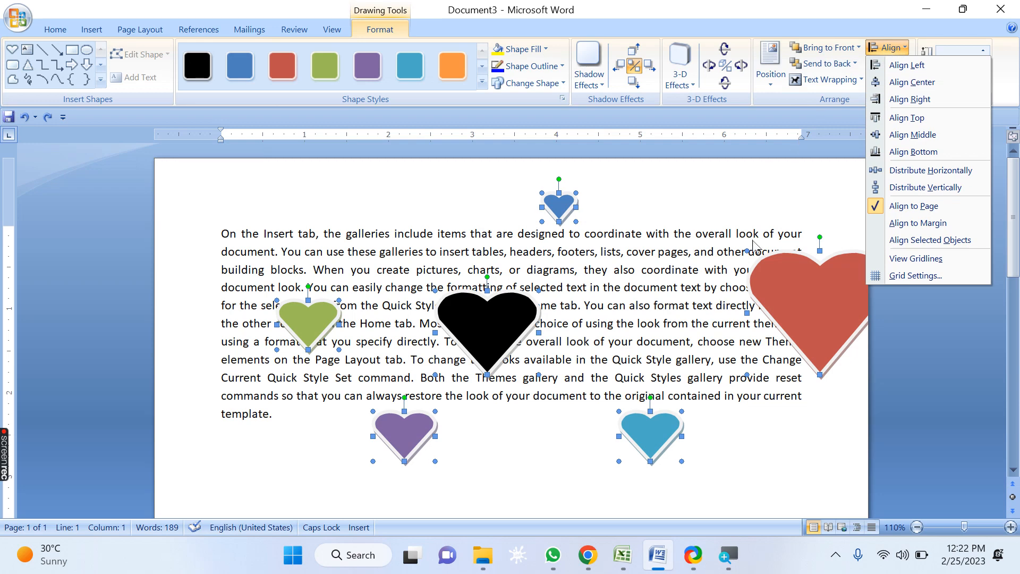
click(964, 241)
click(886, 47)
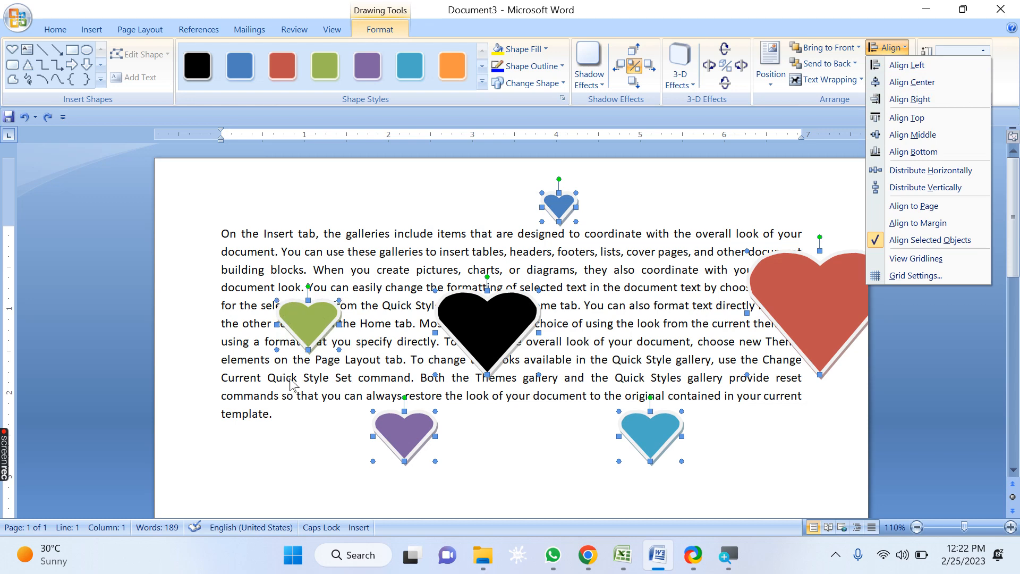
click(905, 66)
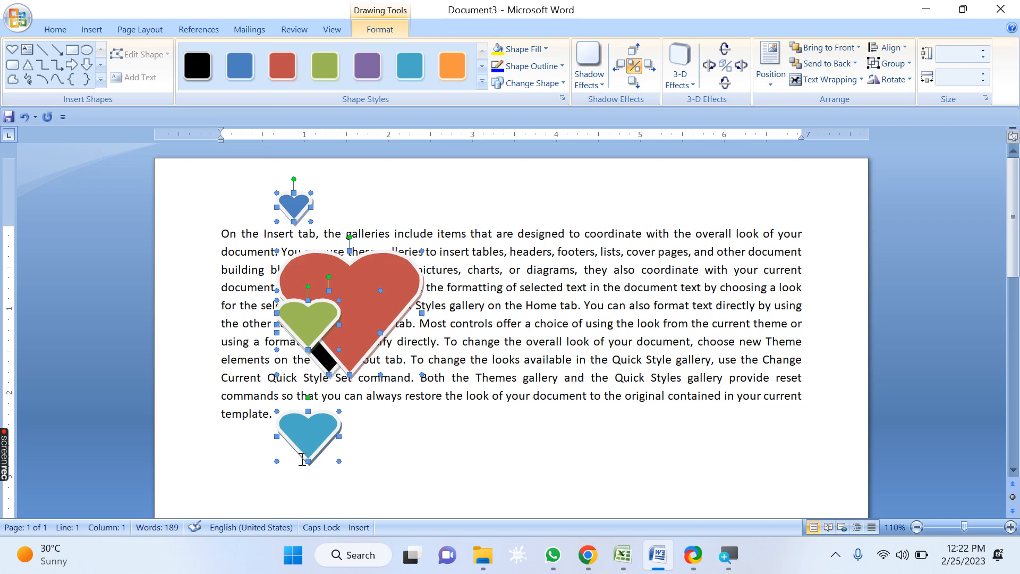
key(ctrl+z)
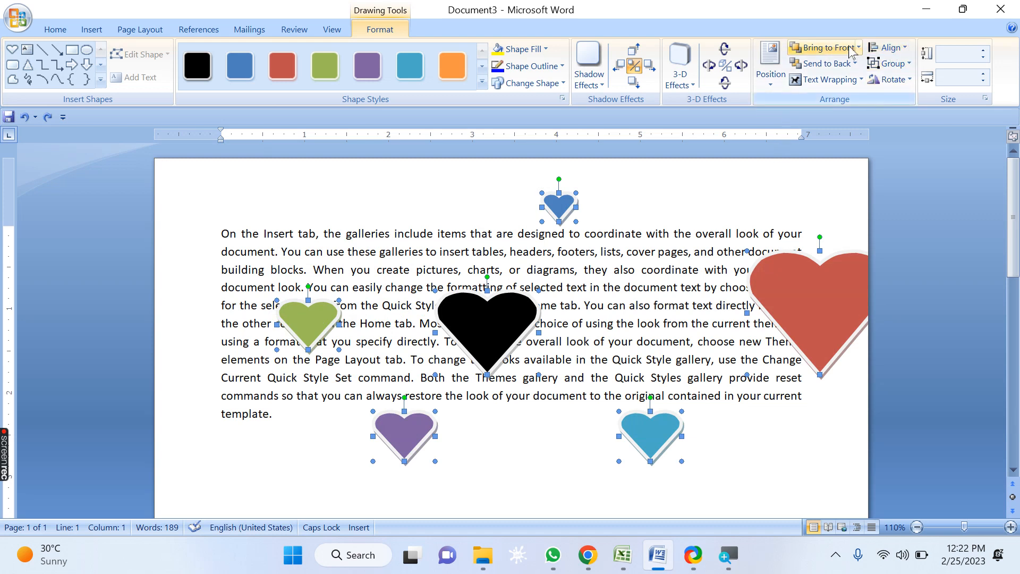
Step: Switch alignment to Align to Margin, align the hearts left, and undo that alignment
click(887, 48)
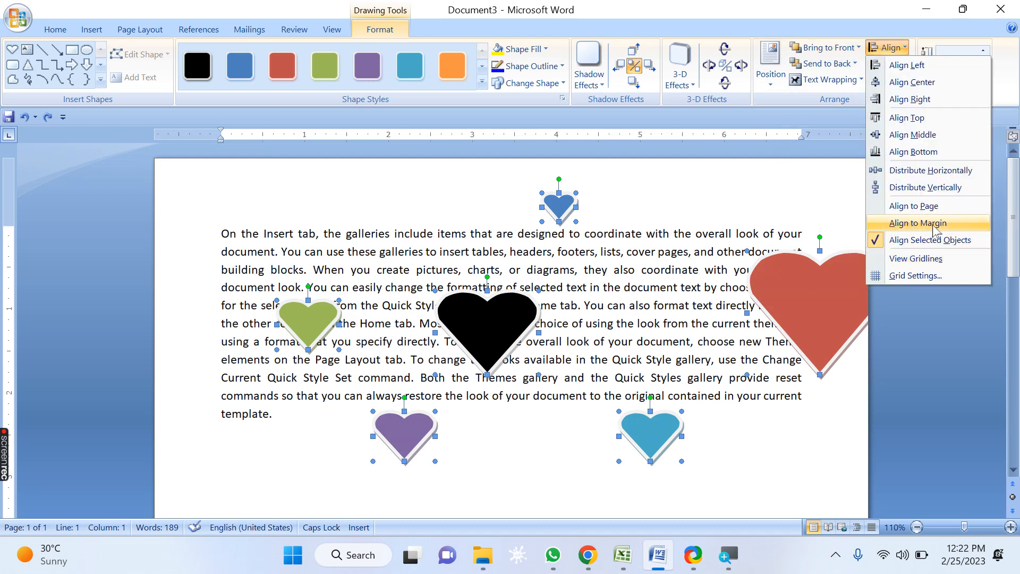
click(914, 228)
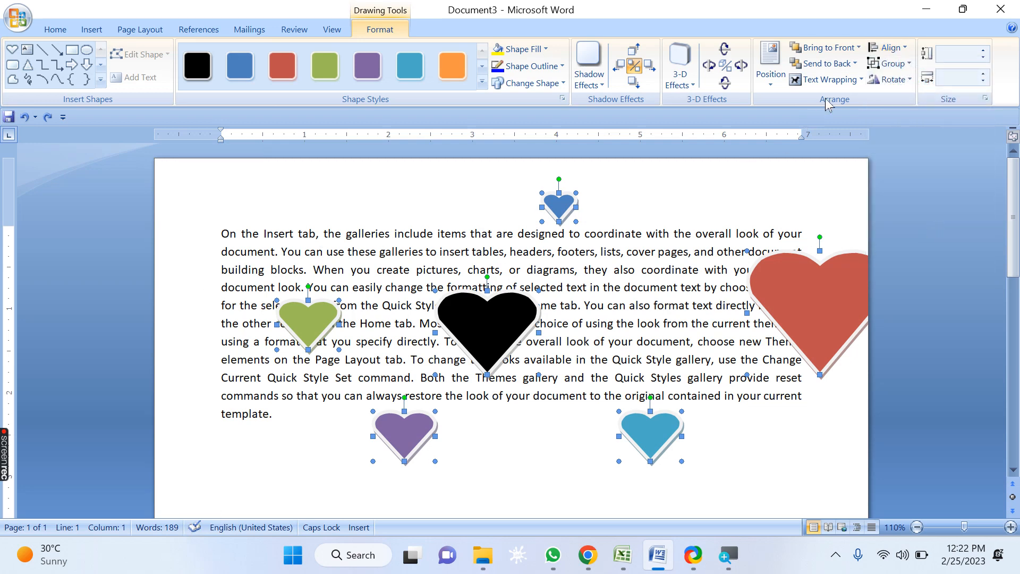
click(893, 47)
click(901, 66)
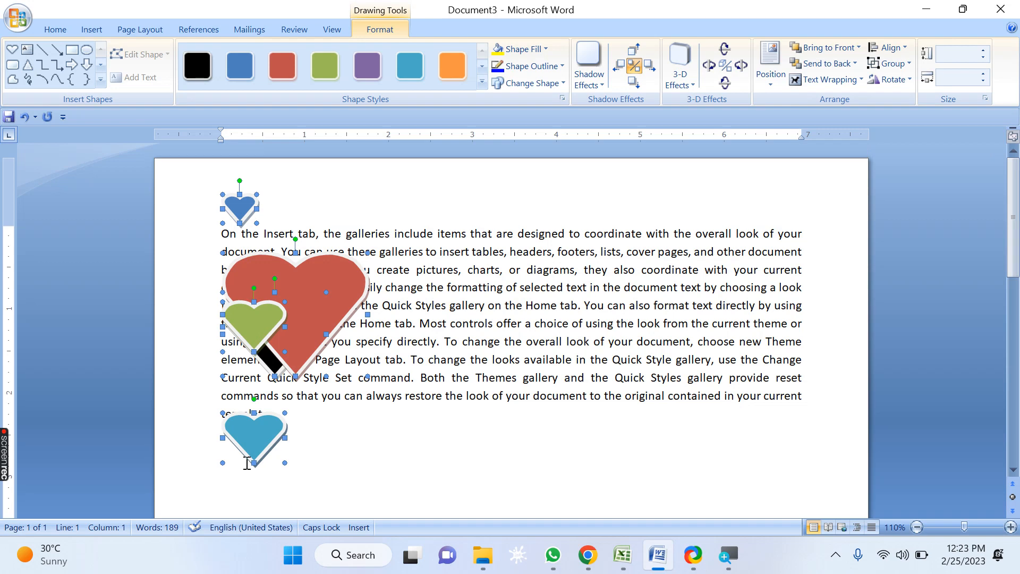
key(ctrl+z)
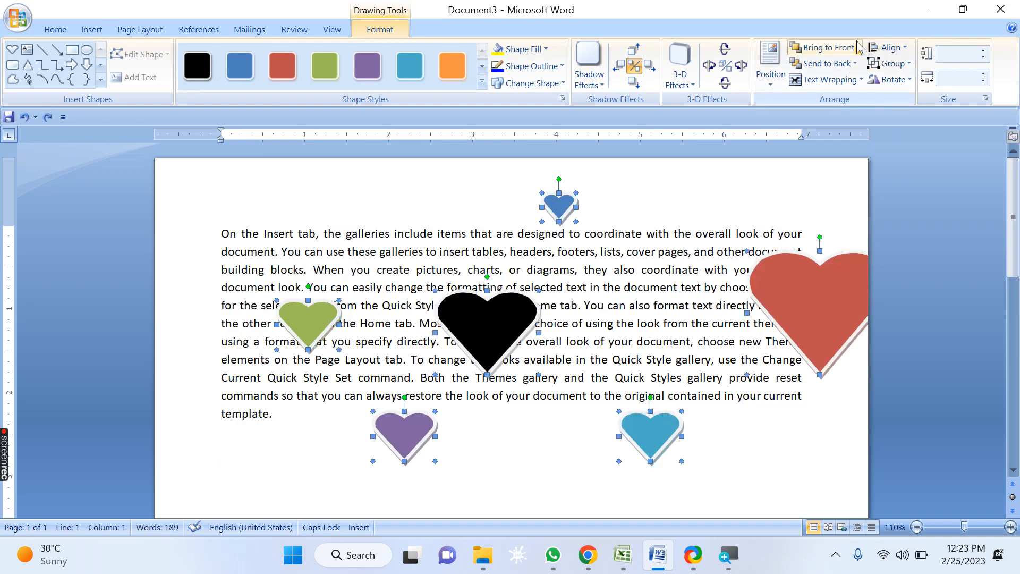
Step: Switch alignment to Align to Page, align the hearts right, and undo that alignment
click(894, 49)
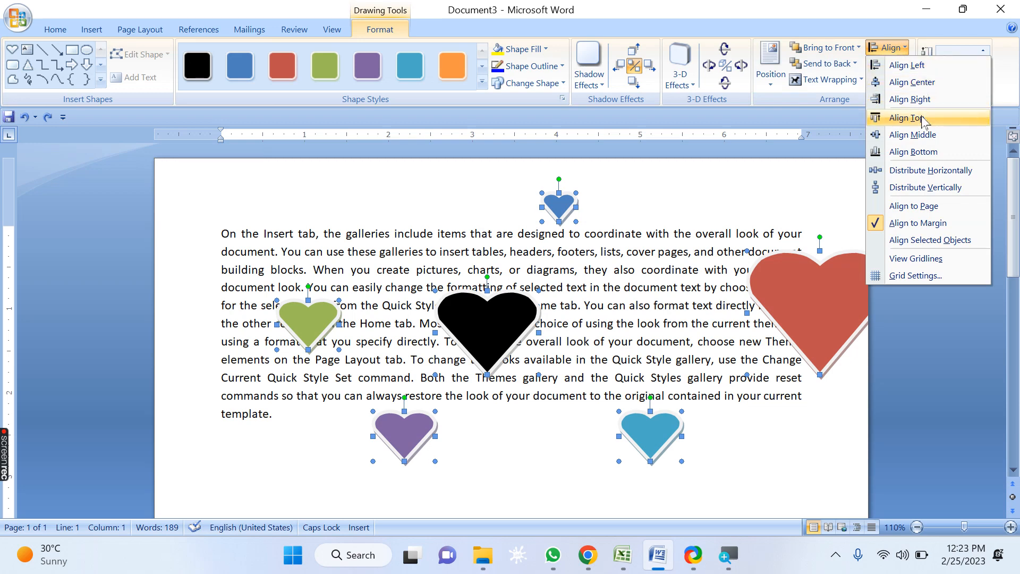
click(946, 211)
click(919, 49)
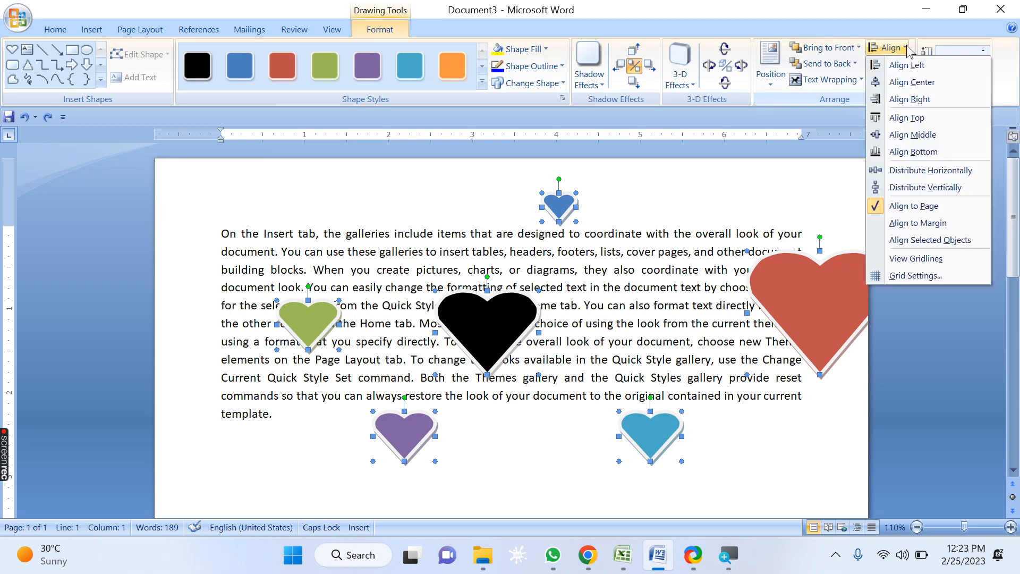
click(885, 104)
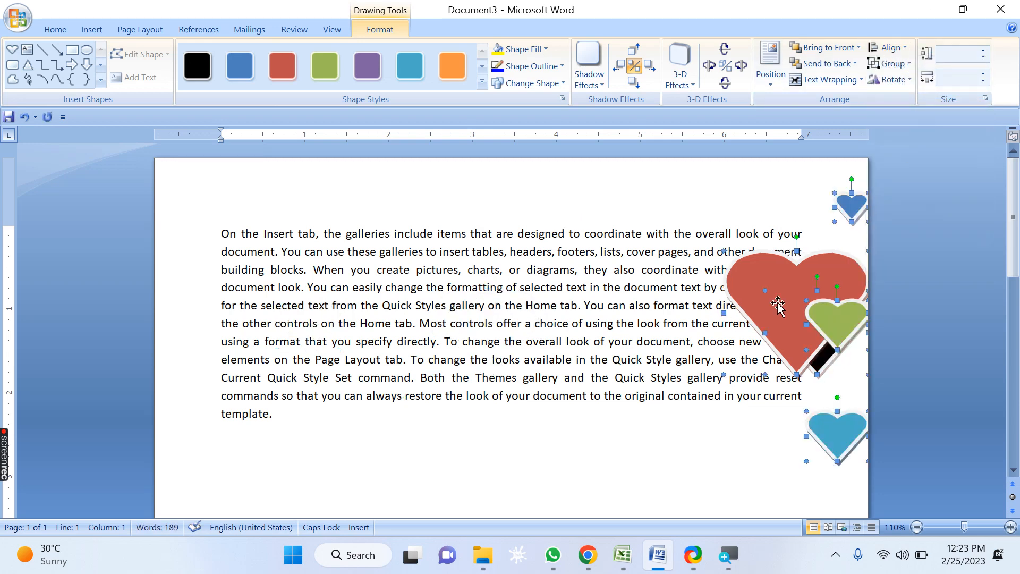
key(ctrl+z)
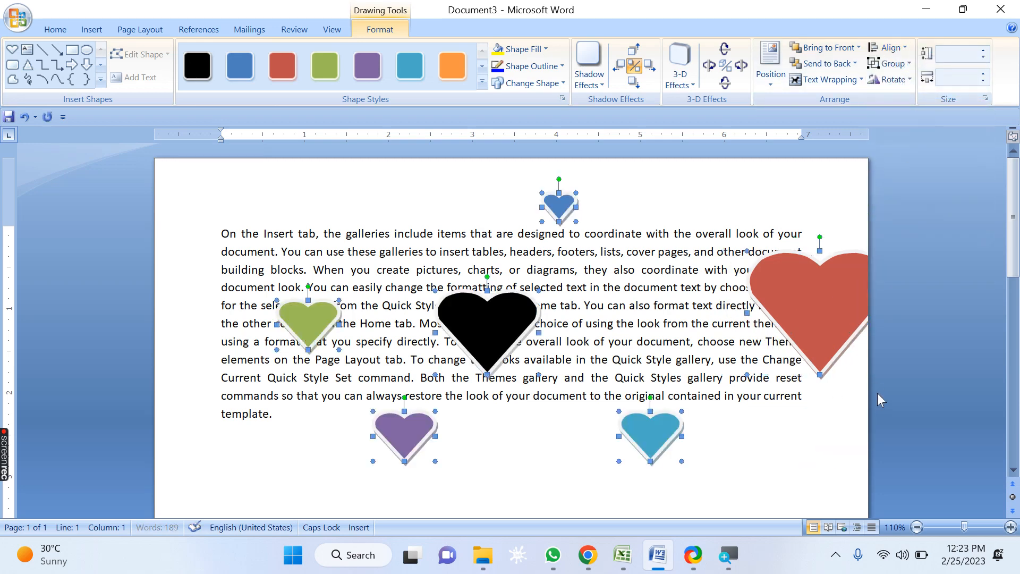
Step: Switch alignment back to Align to Margin, align the hearts right, and undo that alignment
click(886, 47)
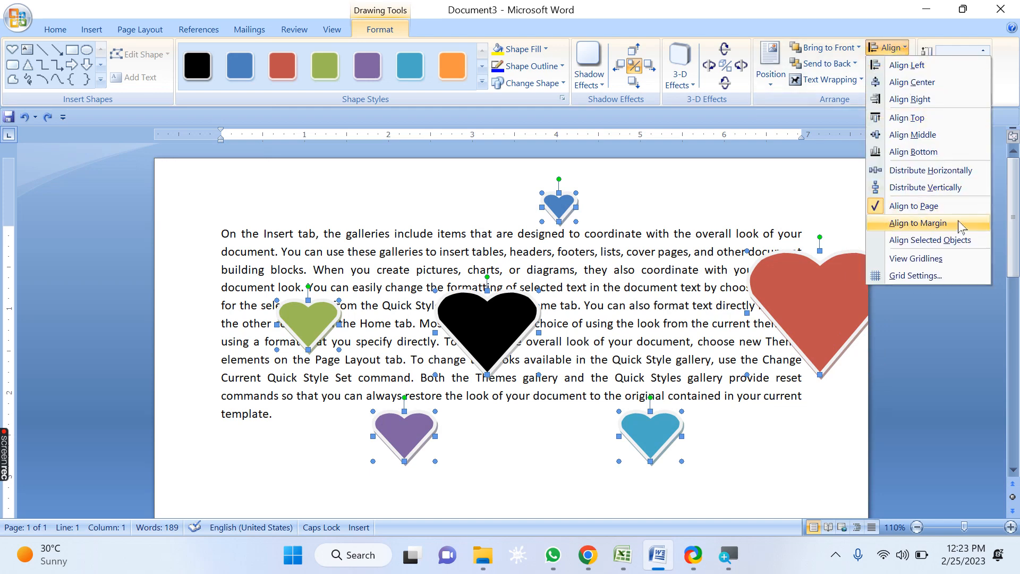
click(960, 225)
click(903, 48)
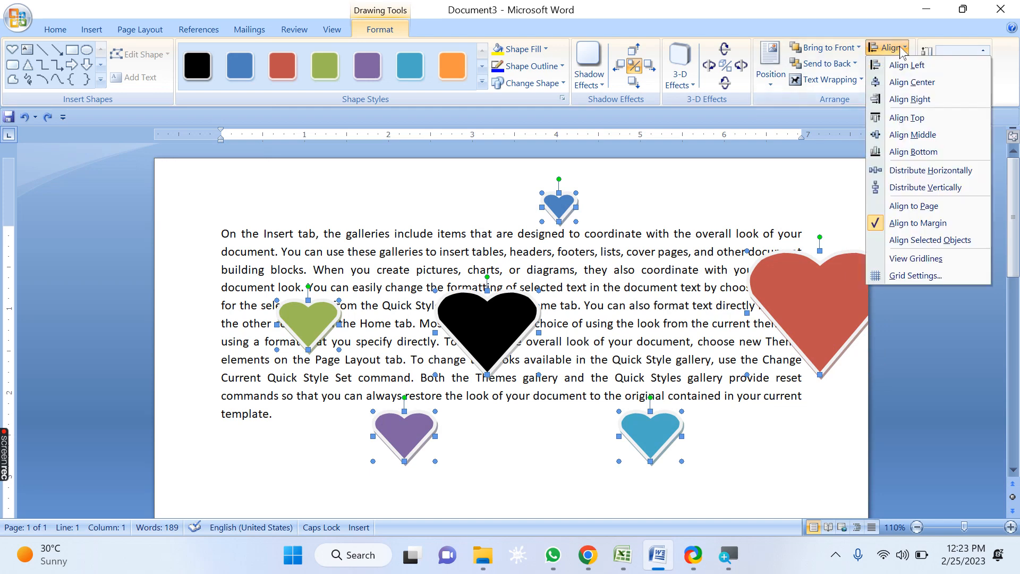
click(911, 101)
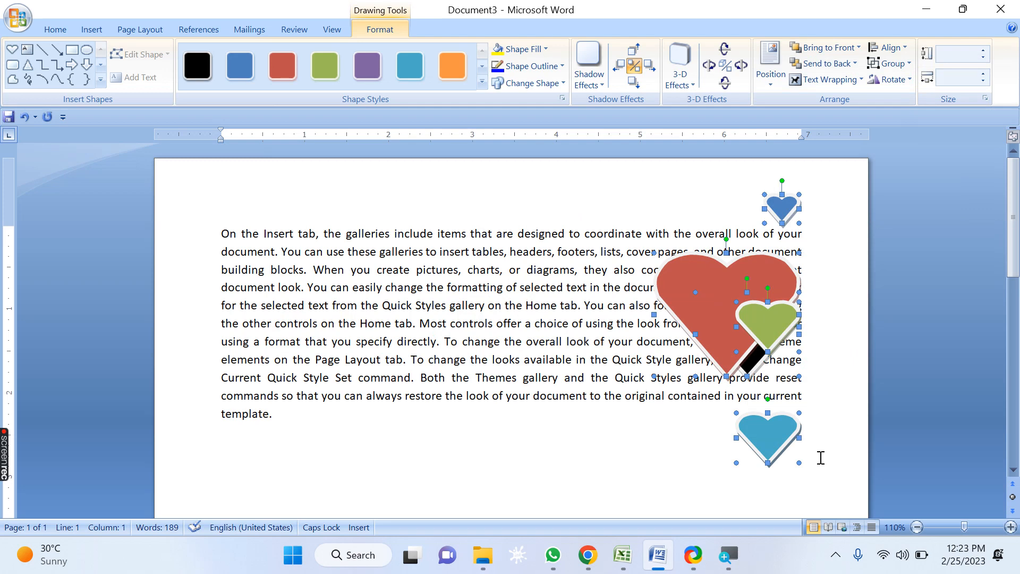
key(ctrl+z)
Step: Switch alignment to Align Selected Objects and move the selected hearts as a group to the left
click(886, 48)
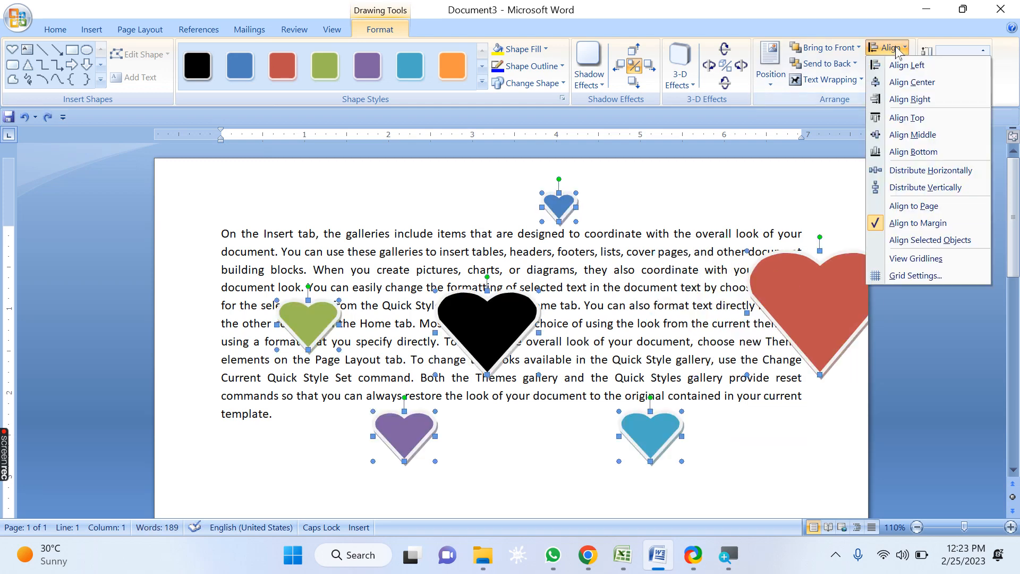
click(965, 242)
drag(848, 317, 750, 316)
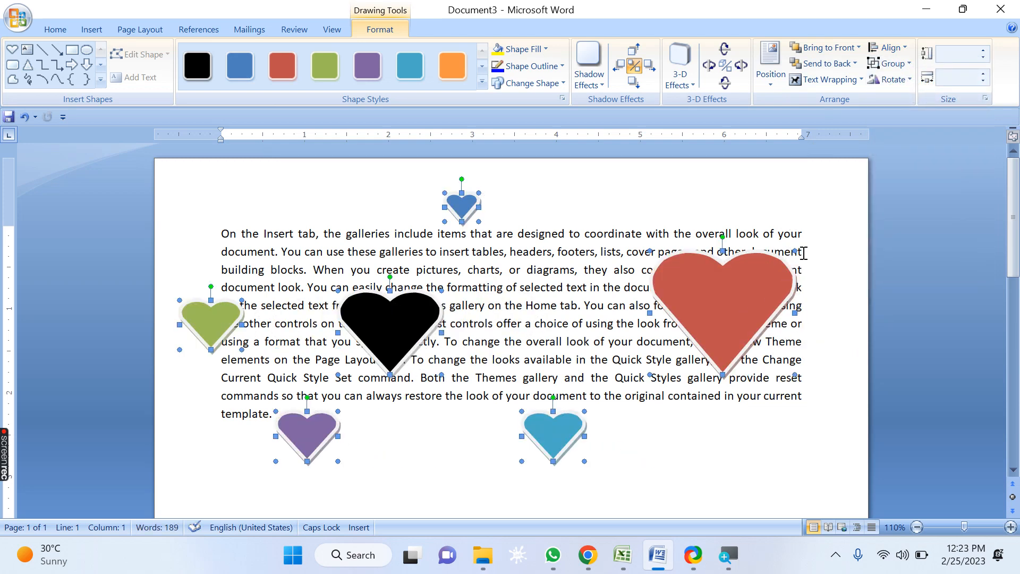
Step: Align the selected hearts right relative to each other, then undo that alignment
click(886, 47)
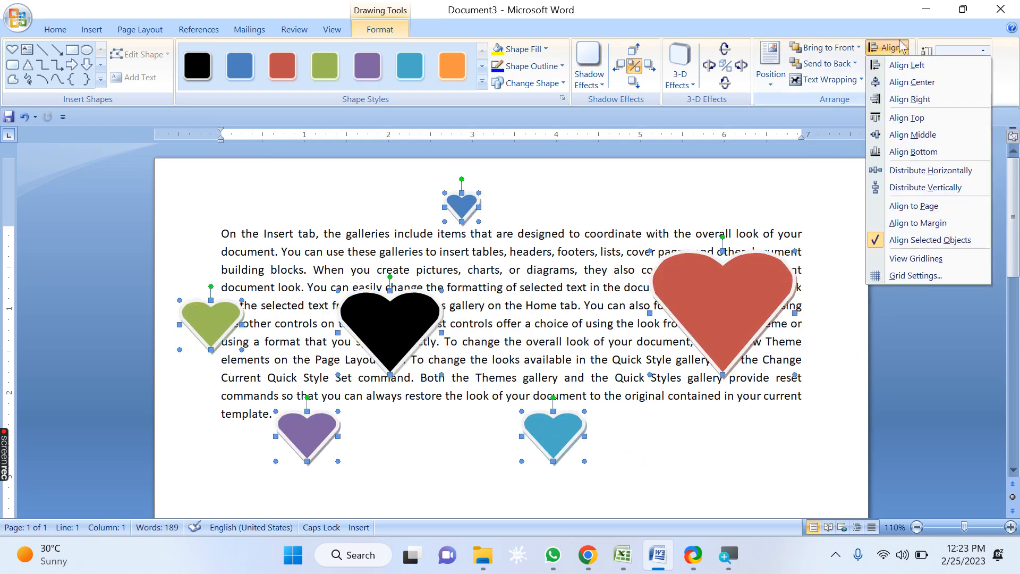
click(904, 100)
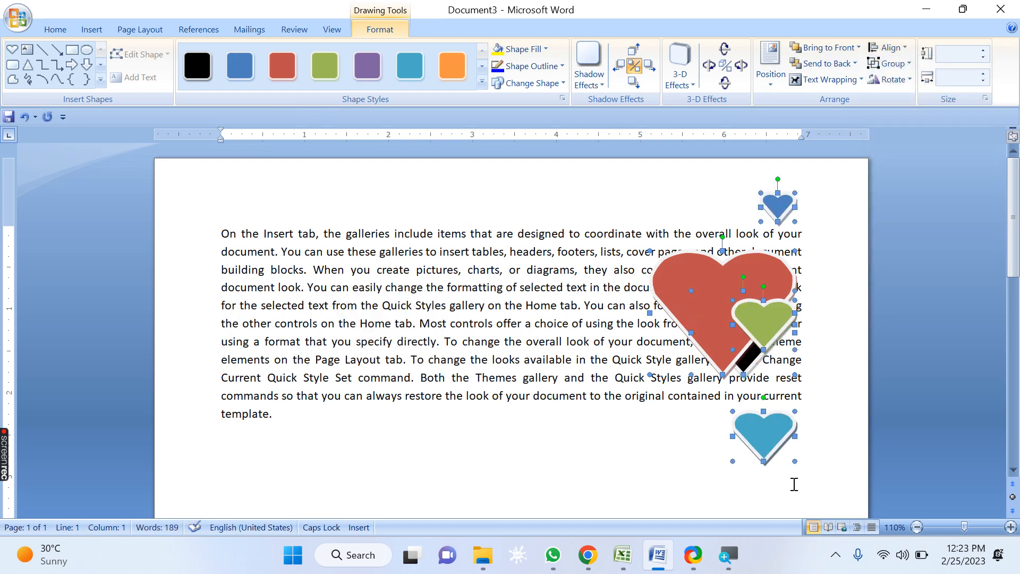
key(ctrl+z)
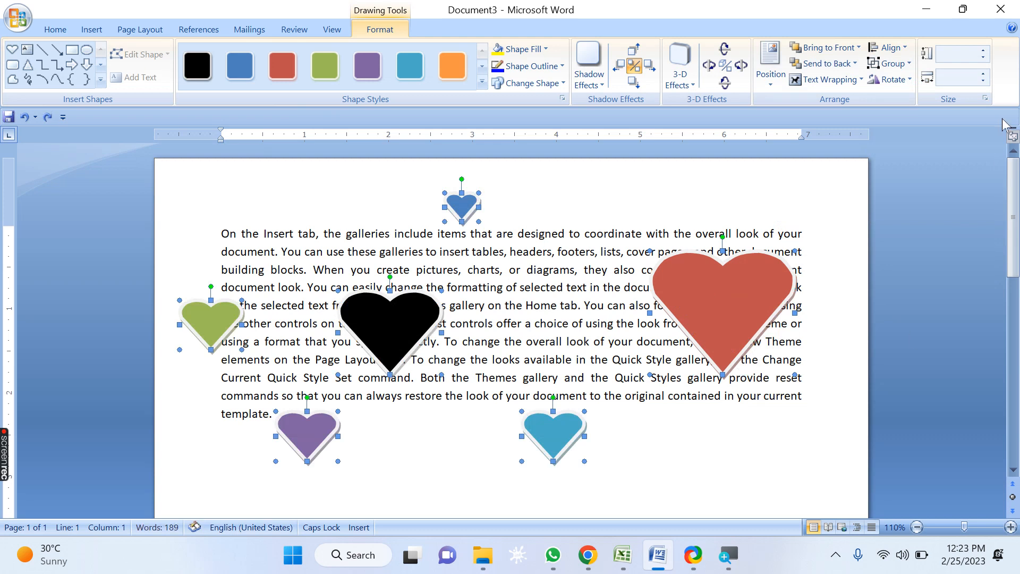
Step: Switch alignment to Align to Page, center the hearts horizontally, and undo that alignment
click(899, 49)
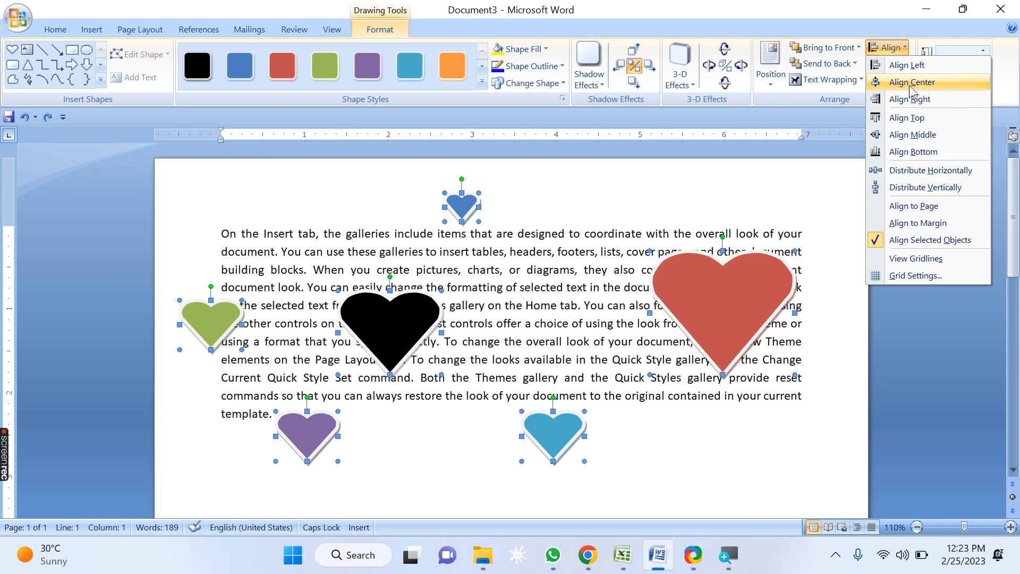
click(914, 208)
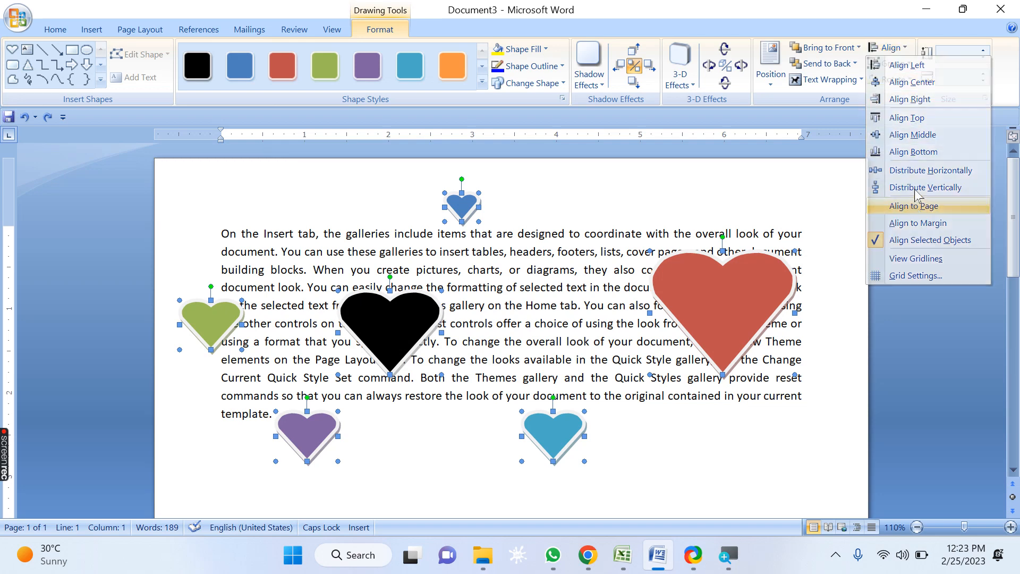
click(903, 47)
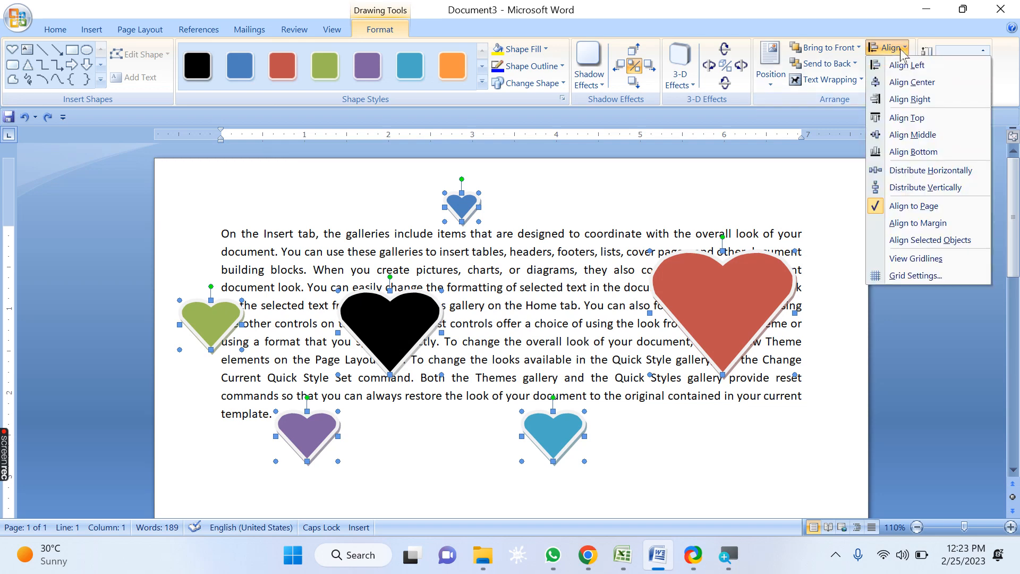
click(912, 83)
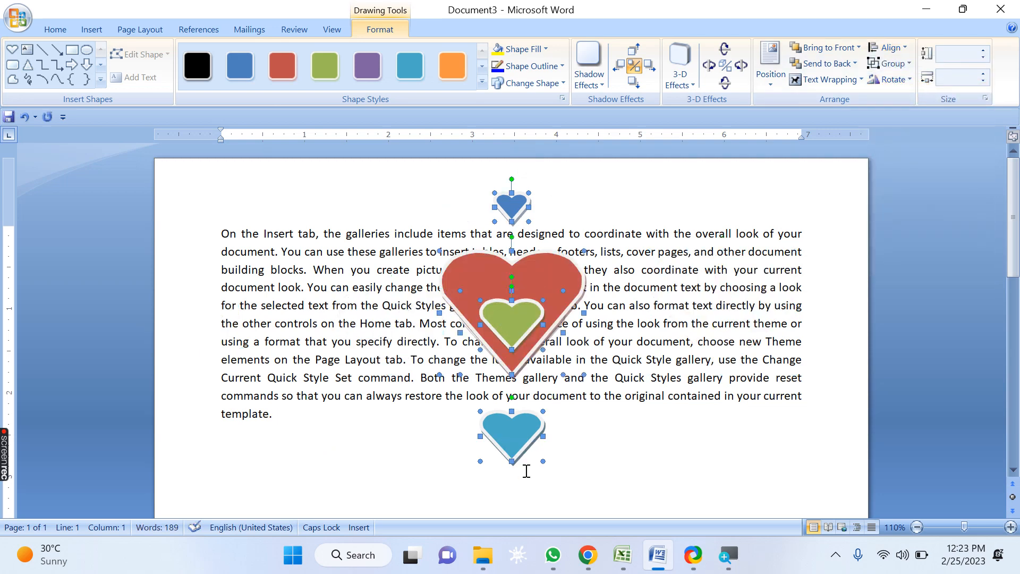
key(ctrl+z)
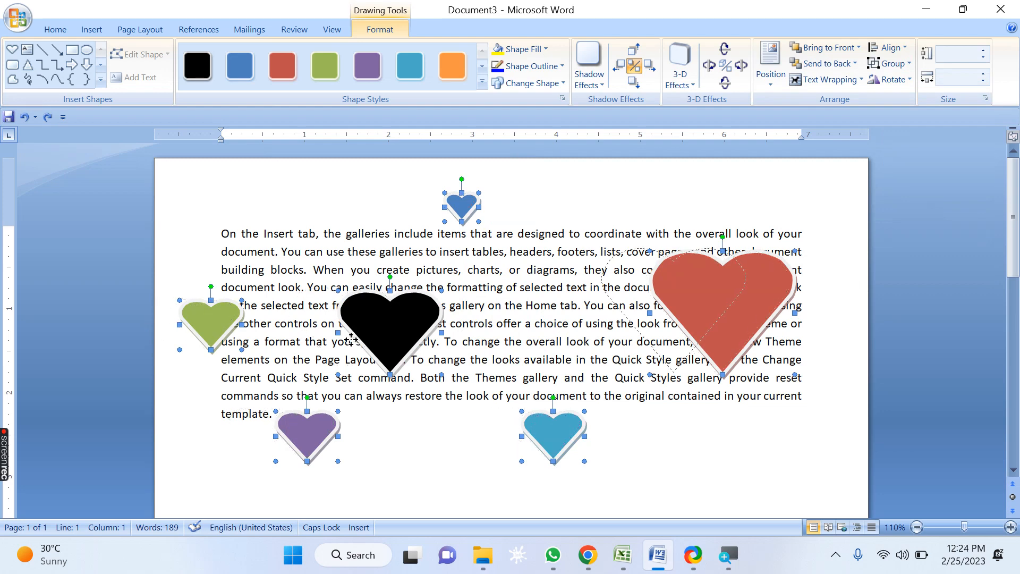
Step: Nudge the hearts left, switch to Align to Margin, center them, and undo the last two changes
drag(351, 339, 351, 339)
click(889, 48)
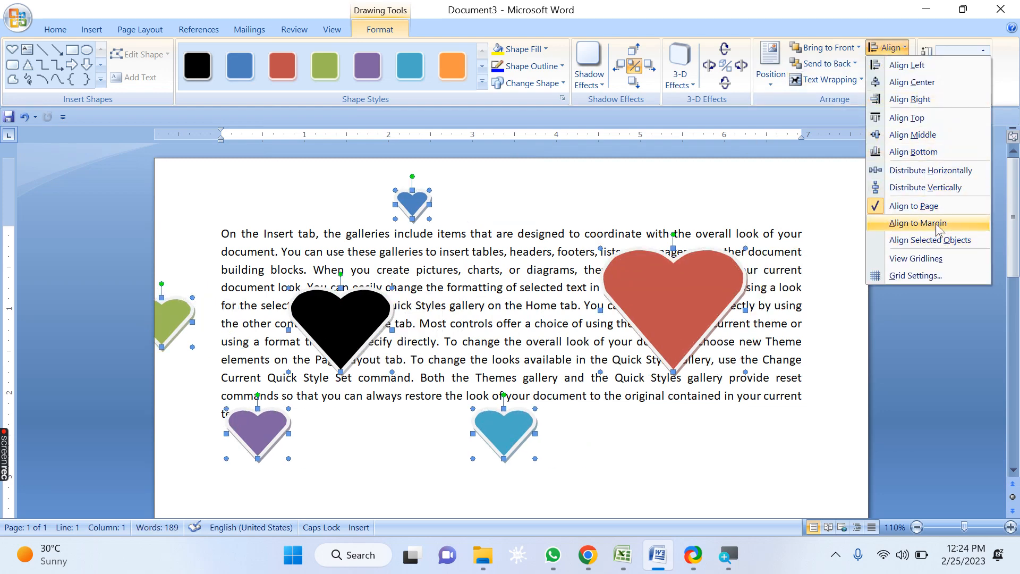
click(937, 229)
click(905, 47)
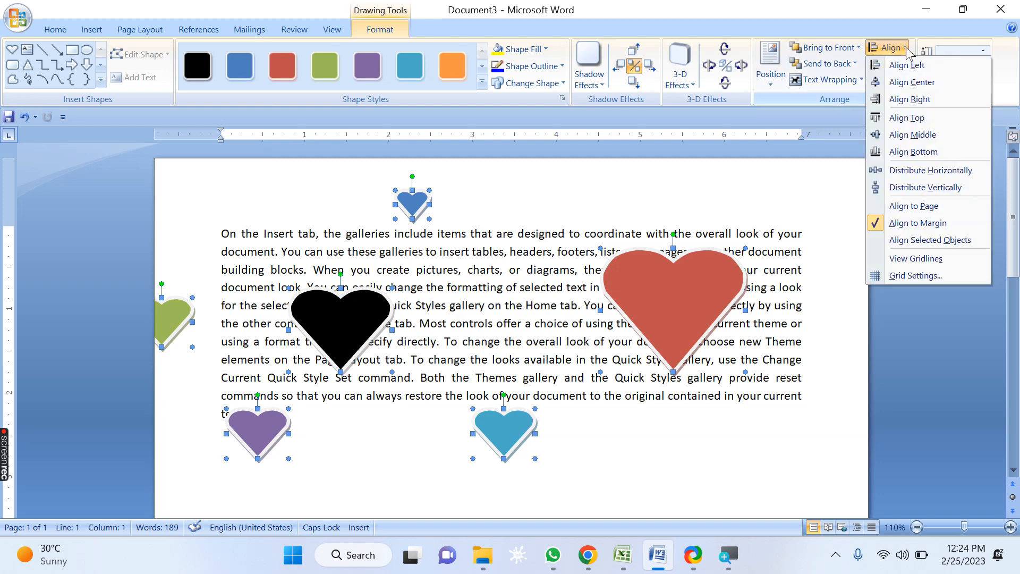
click(912, 82)
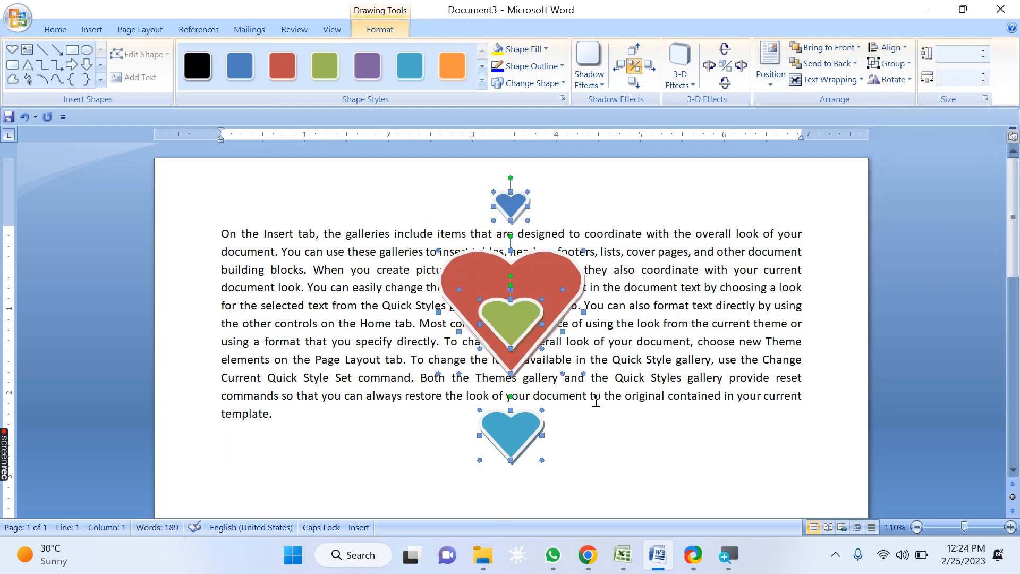
key(ctrl+z)
key(ctrl+z)
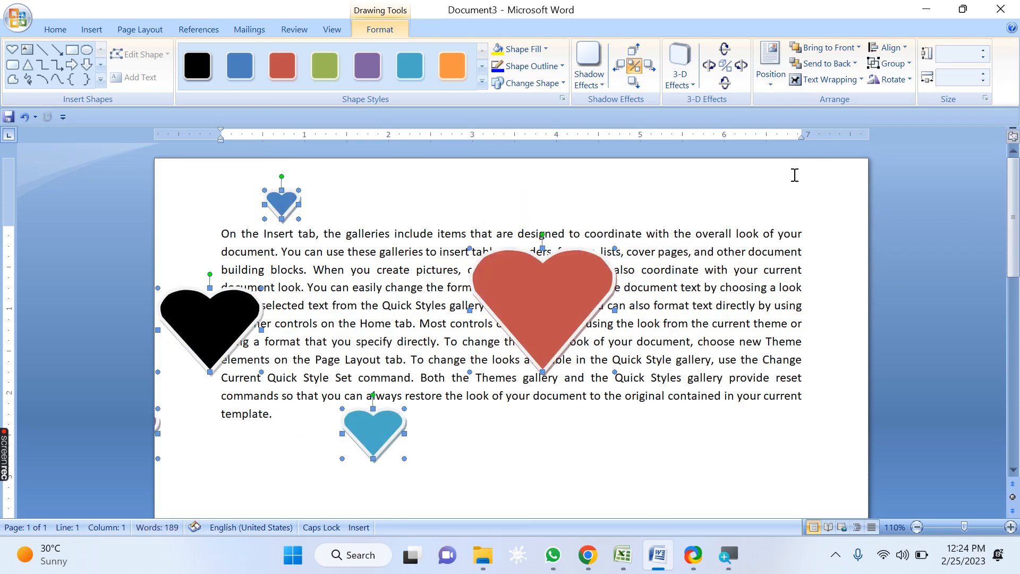
Step: Switch alignment to Align Selected Objects and move the hearts group back to the right
click(886, 47)
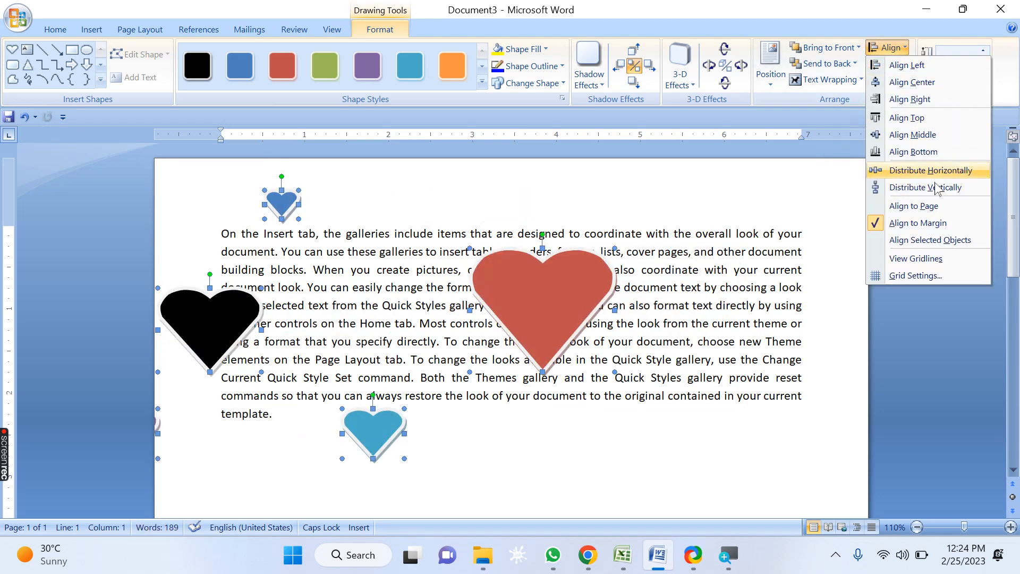
click(968, 244)
drag(198, 324, 309, 323)
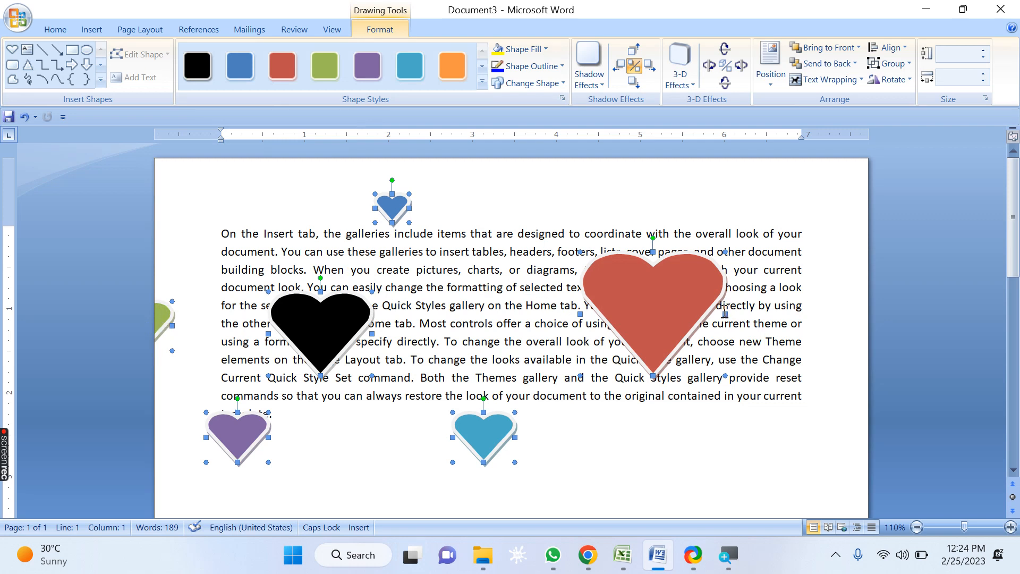
click(897, 79)
Step: Center the hearts and undo it, then align the selected hearts along their top edges
click(886, 47)
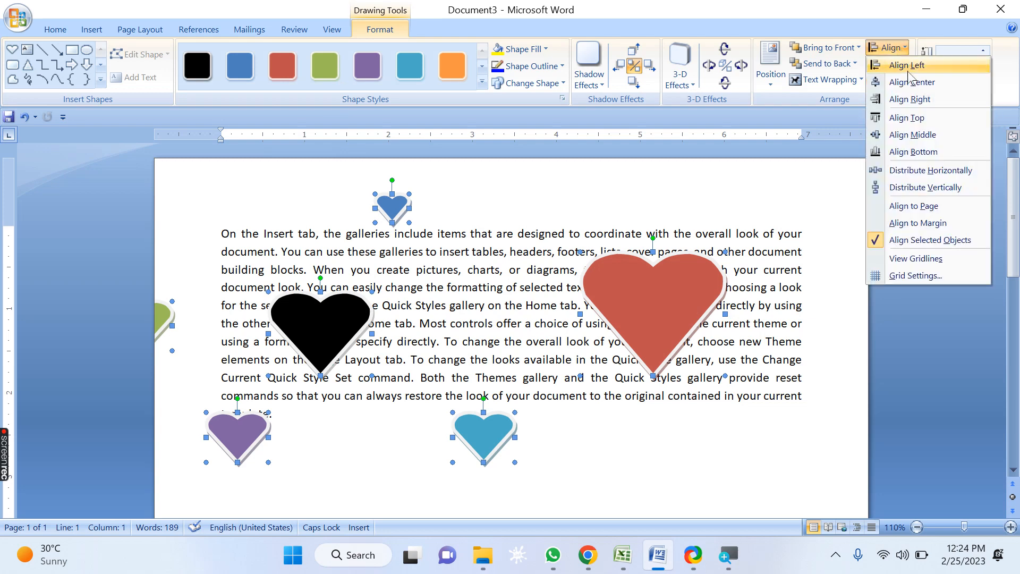
click(912, 83)
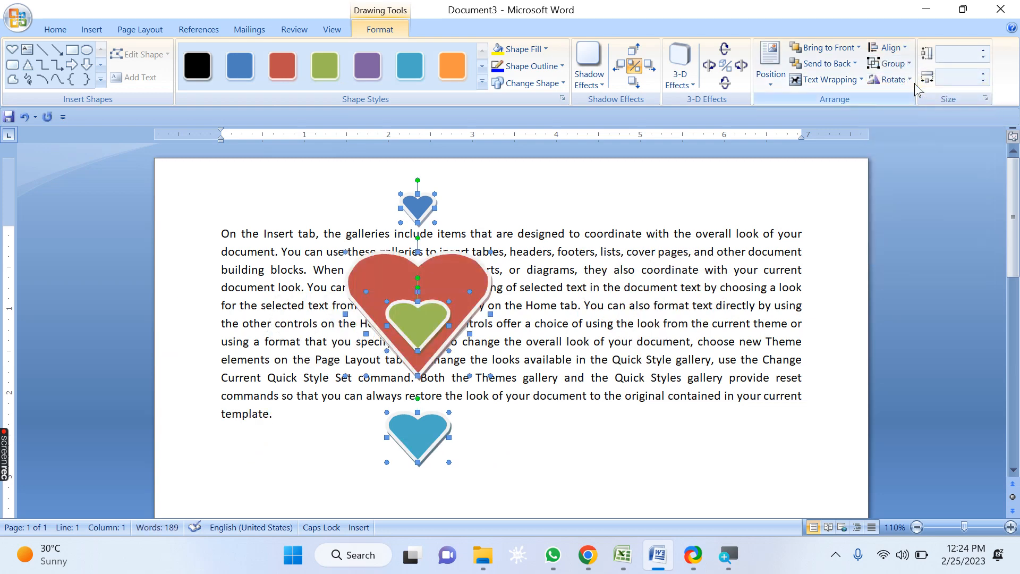
key(ctrl+z)
click(888, 48)
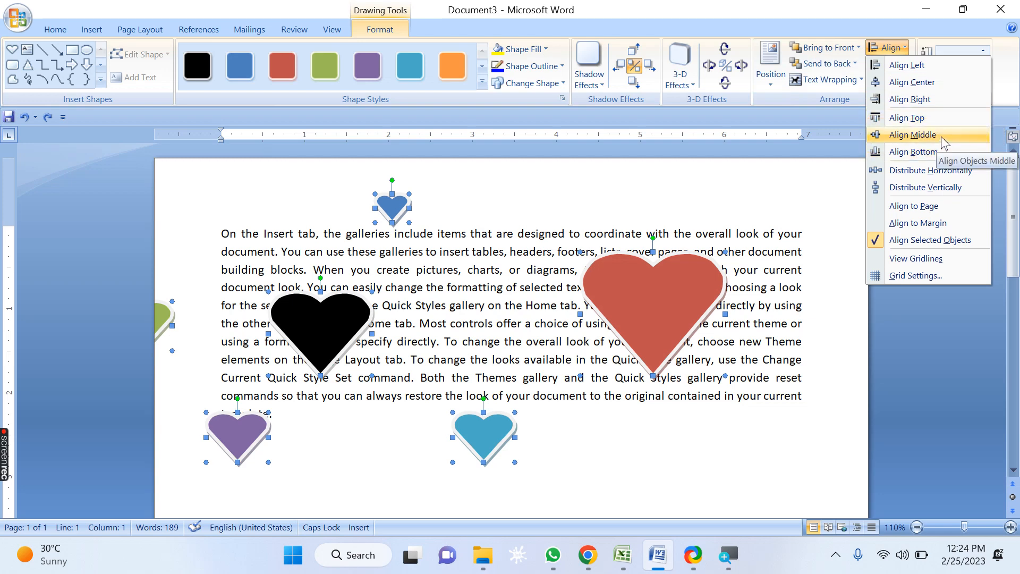
click(944, 118)
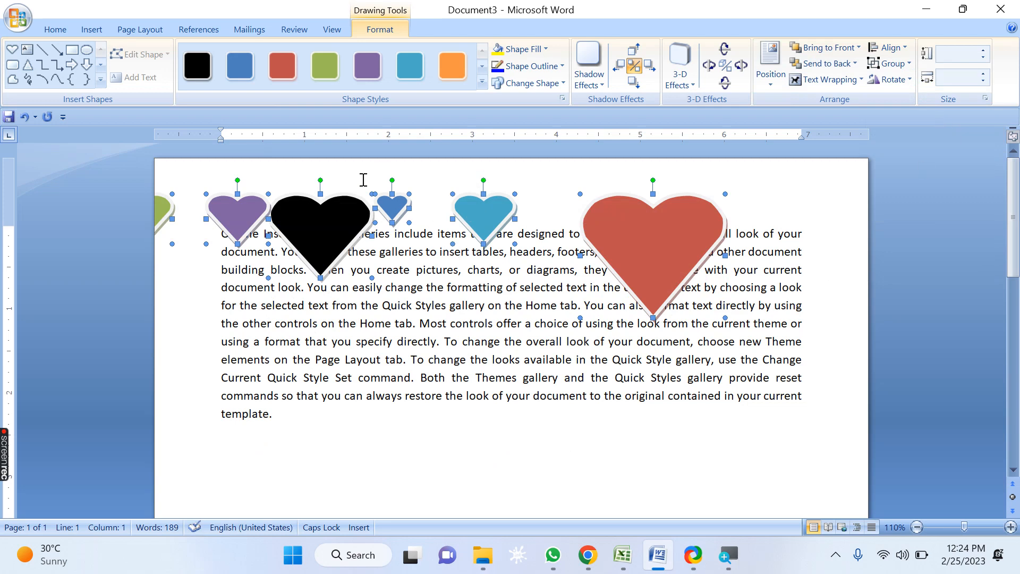
Step: Undo the top alignment of the hearts, then try aligning them along their bottom edges and undo it
key(ctrl+z)
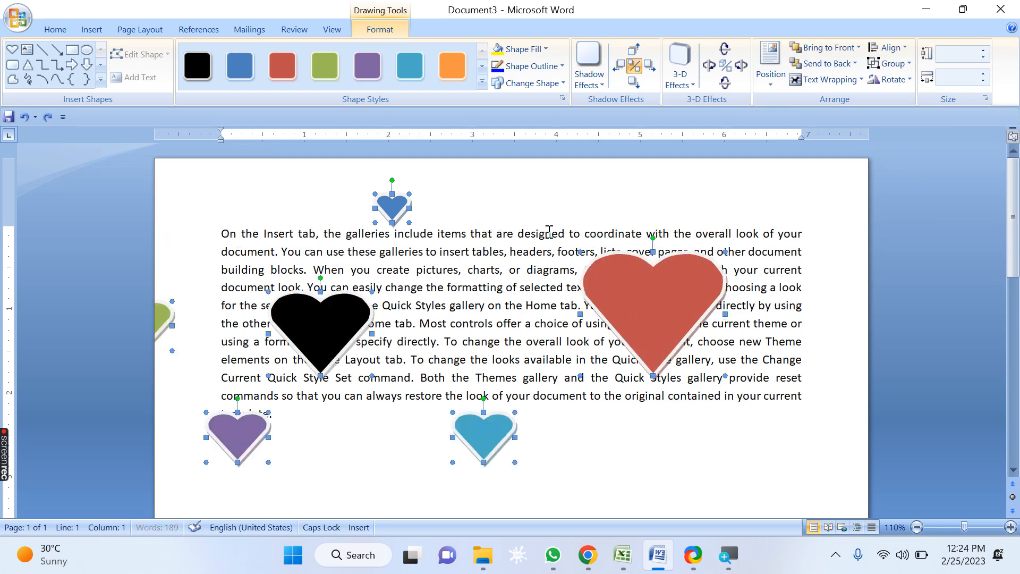
click(904, 47)
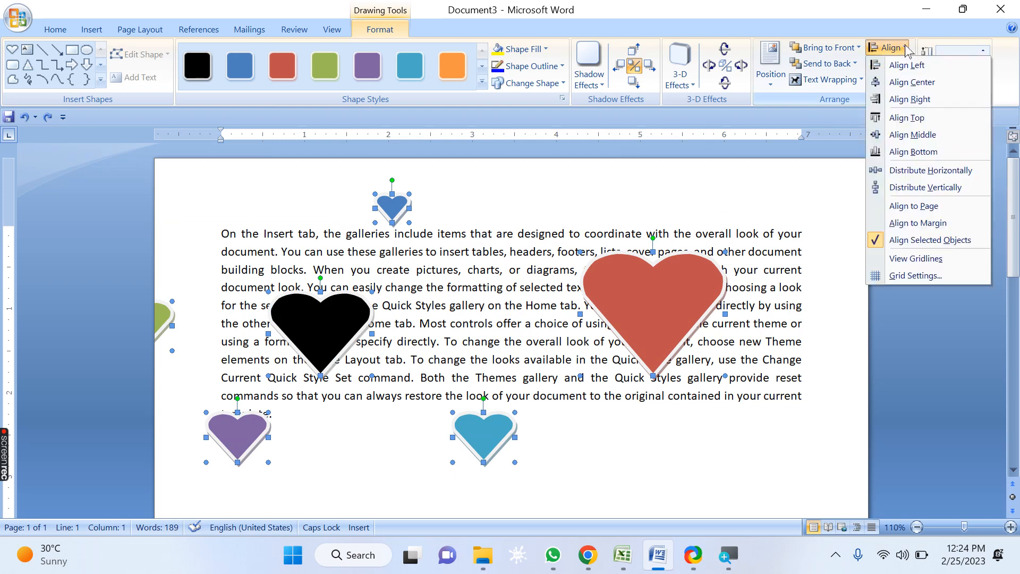
click(907, 153)
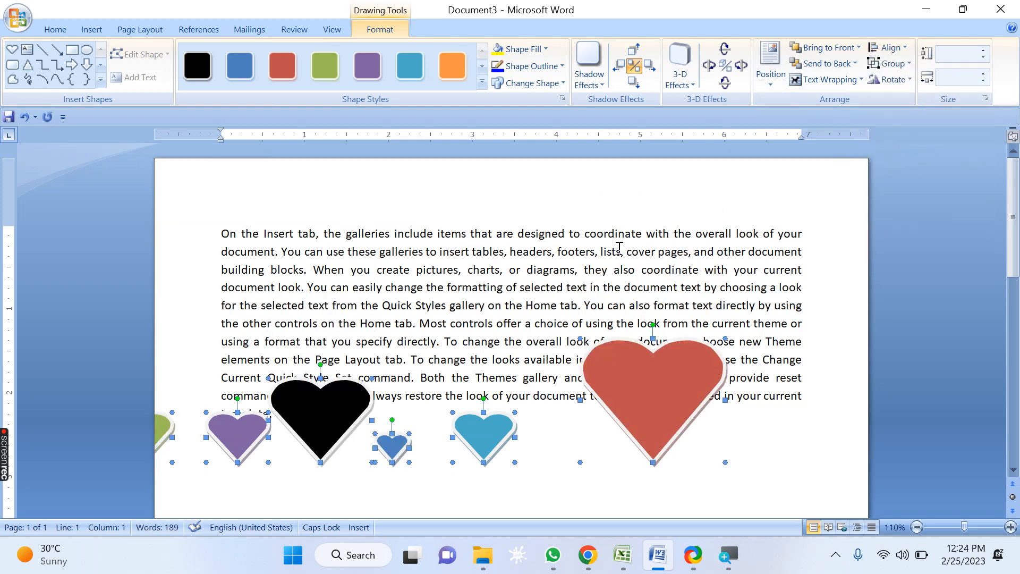
scroll(616, 164, down, 2)
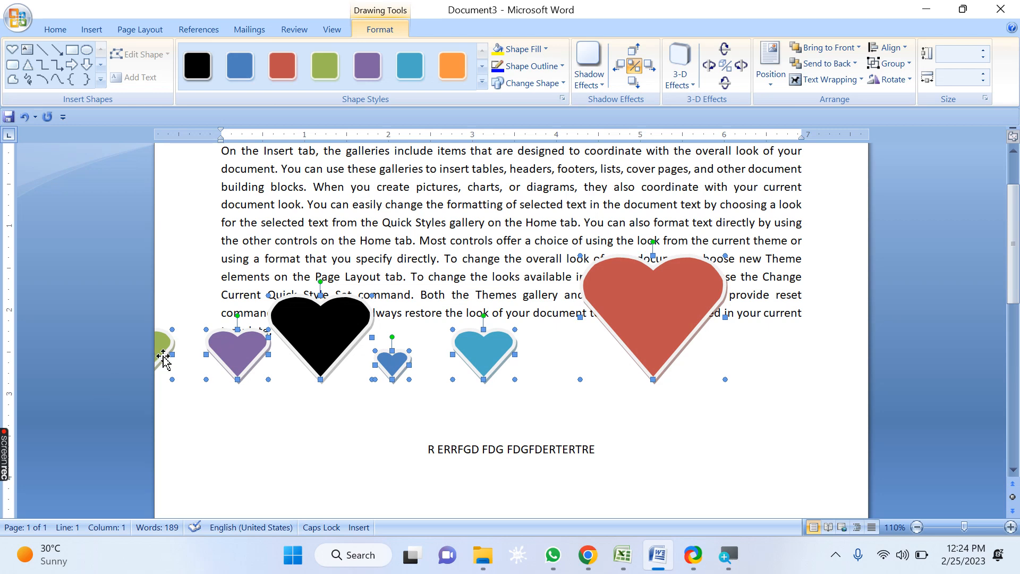
key(ctrl+z)
Step: Align the selected hearts along their middles and undo that alignment
click(907, 48)
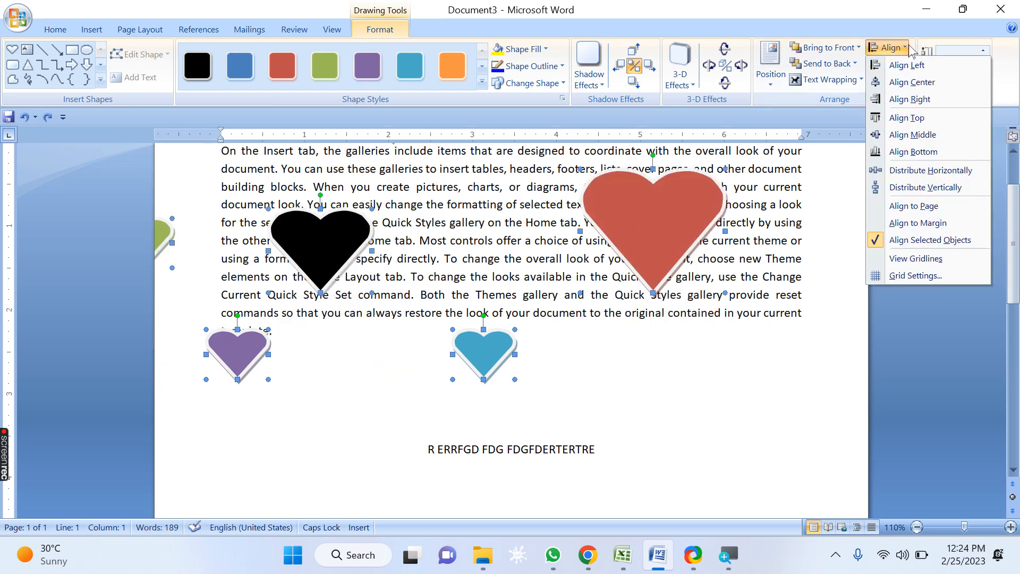
scroll(548, 341, up, 3)
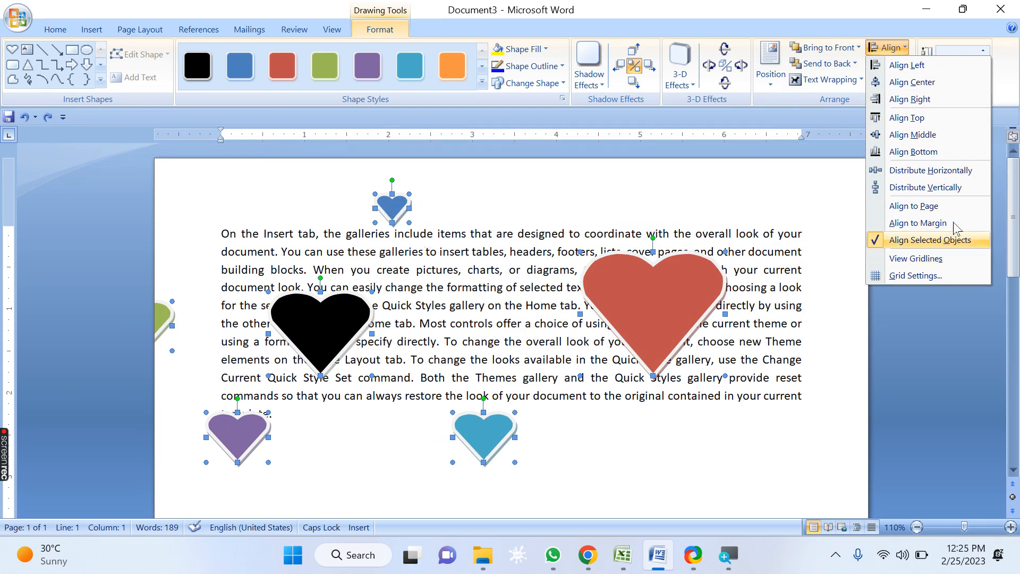
click(932, 135)
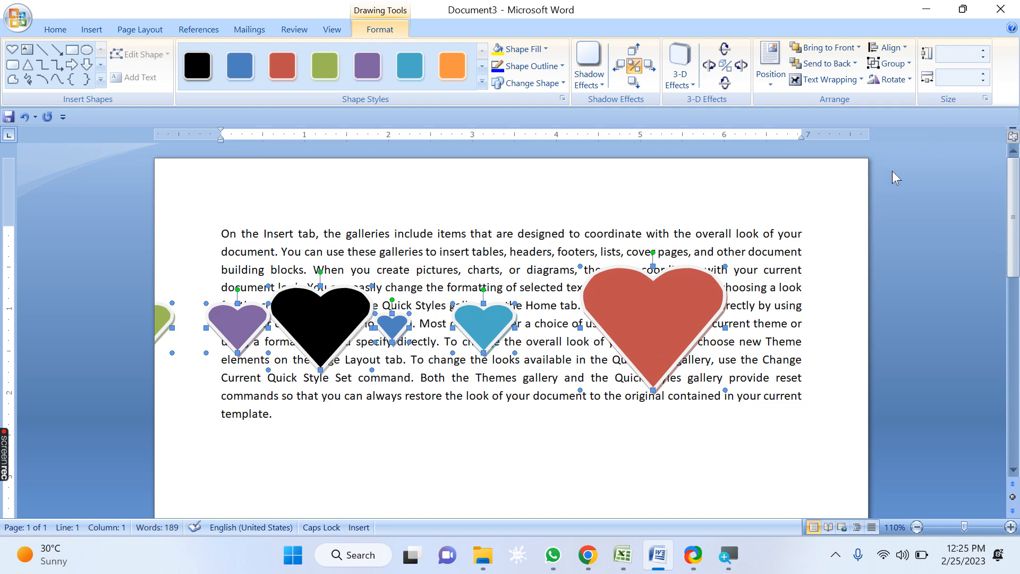
key(ctrl+z)
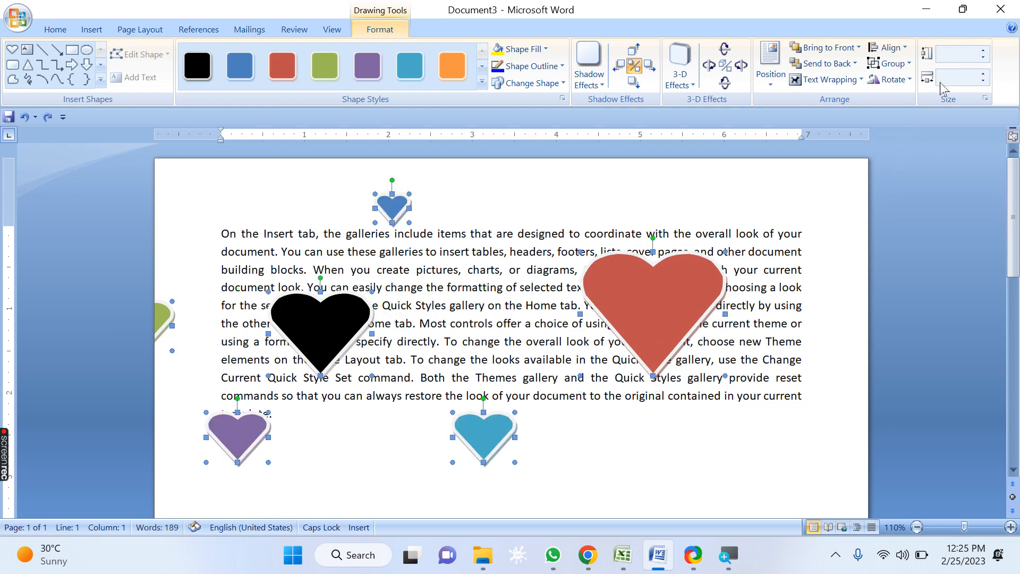
Step: Deselect the hearts and move the small blue heart and the black heart further right across the text
click(887, 47)
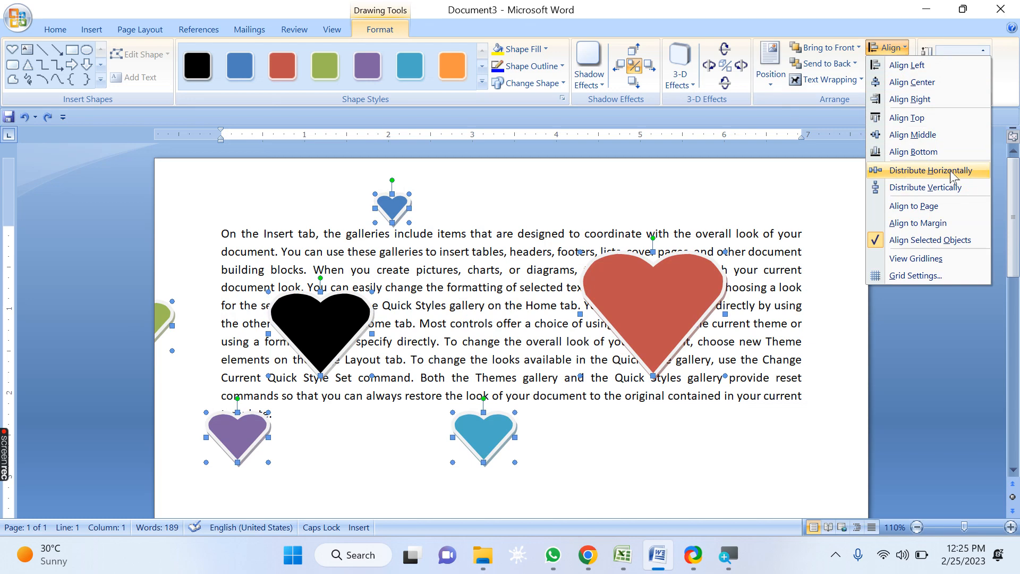
click(776, 378)
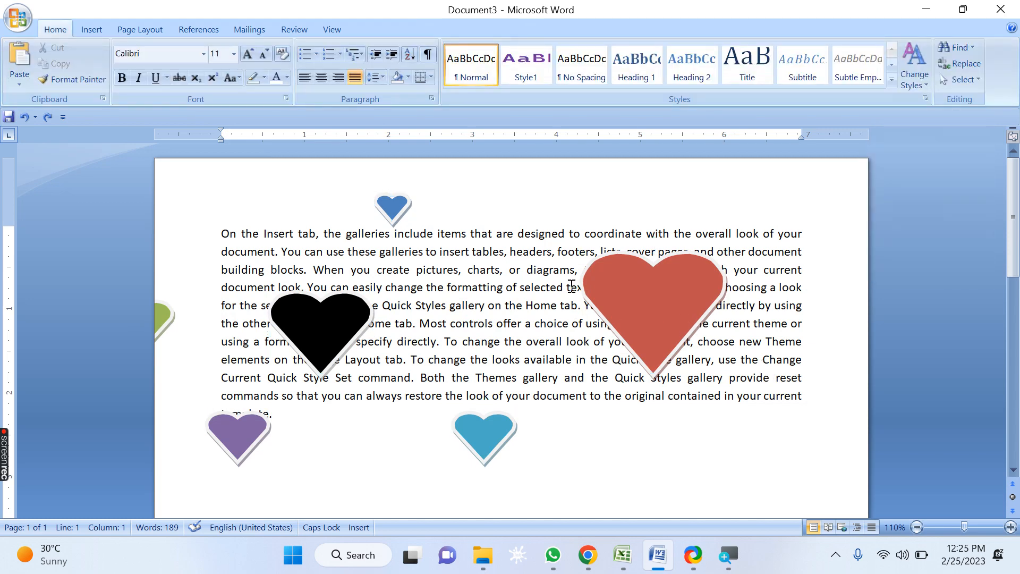
click(403, 211)
drag(558, 293, 552, 291)
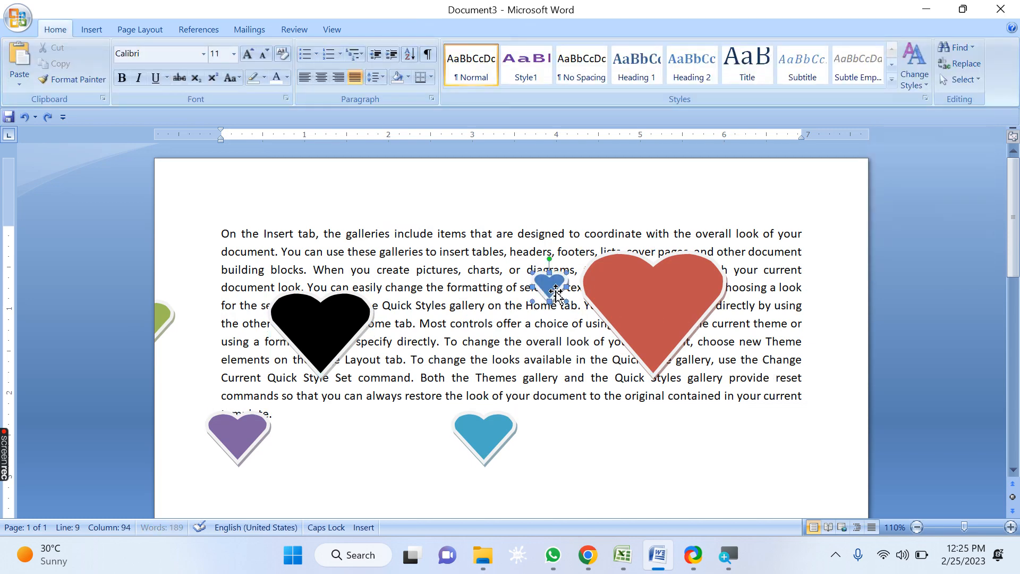
click(355, 323)
drag(481, 301, 479, 303)
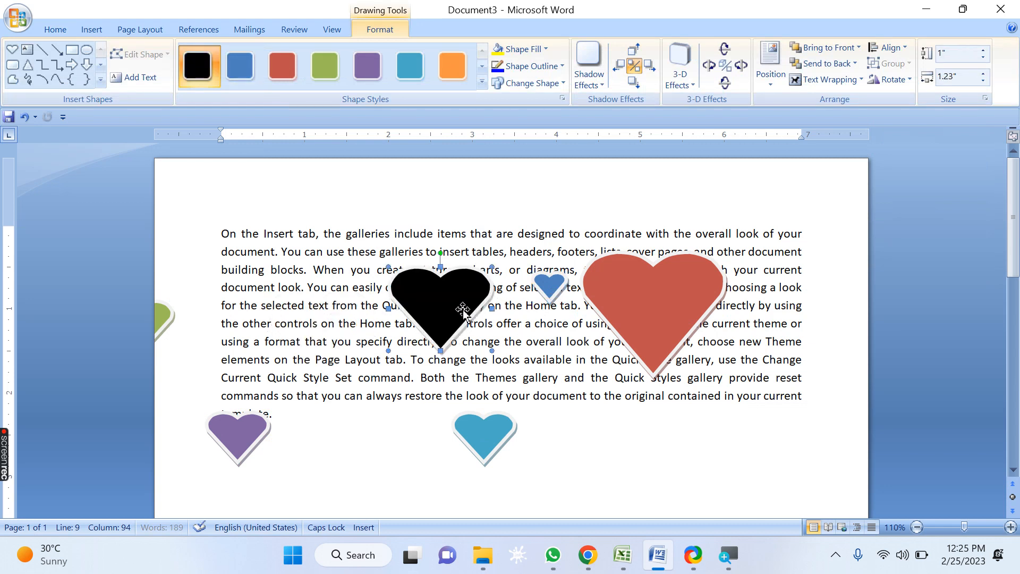
Step: Move the green heart inside the margin and the teal heart to the right of the red heart
click(161, 333)
drag(213, 314, 228, 311)
click(494, 434)
mouse_move(808, 303)
mouse_down()
mouse_move(804, 269)
mouse_move(791, 293)
mouse_move(818, 288)
mouse_up()
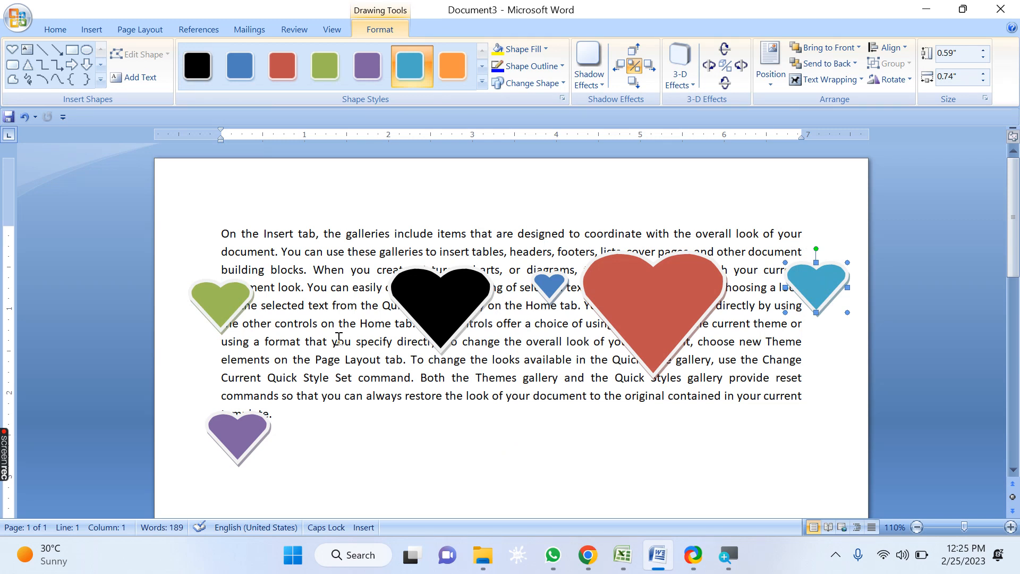
Step: Select the green, black, small blue, red and teal hearts and distribute them horizontally
click(213, 318)
shift+click(470, 308)
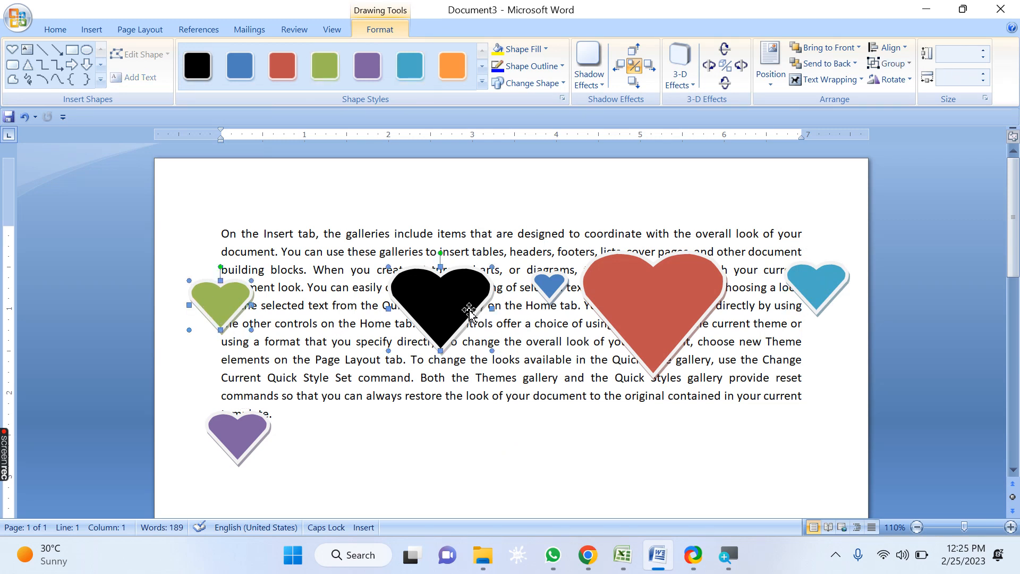
shift+click(558, 287)
shift+click(678, 305)
shift+click(839, 300)
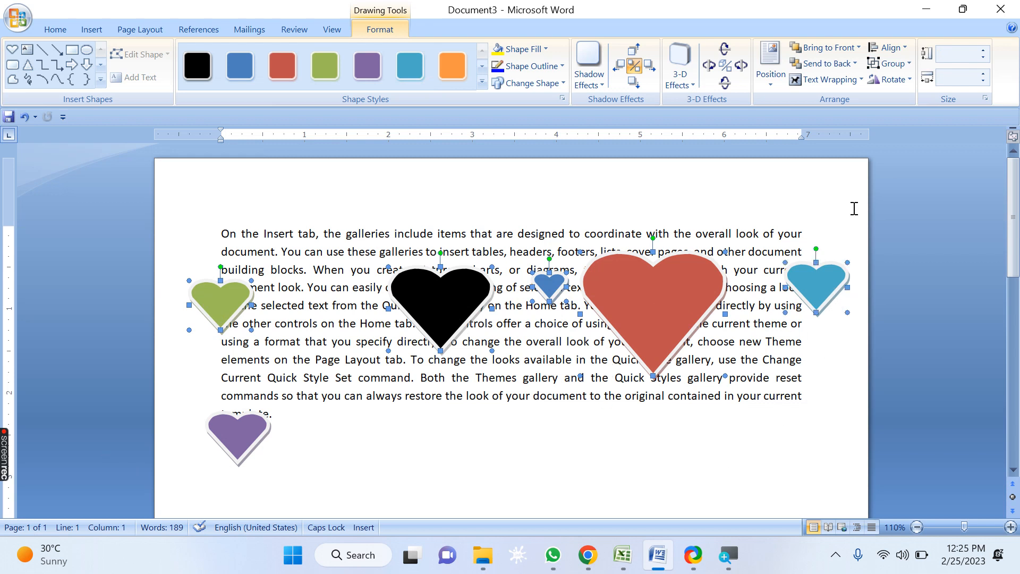
click(886, 48)
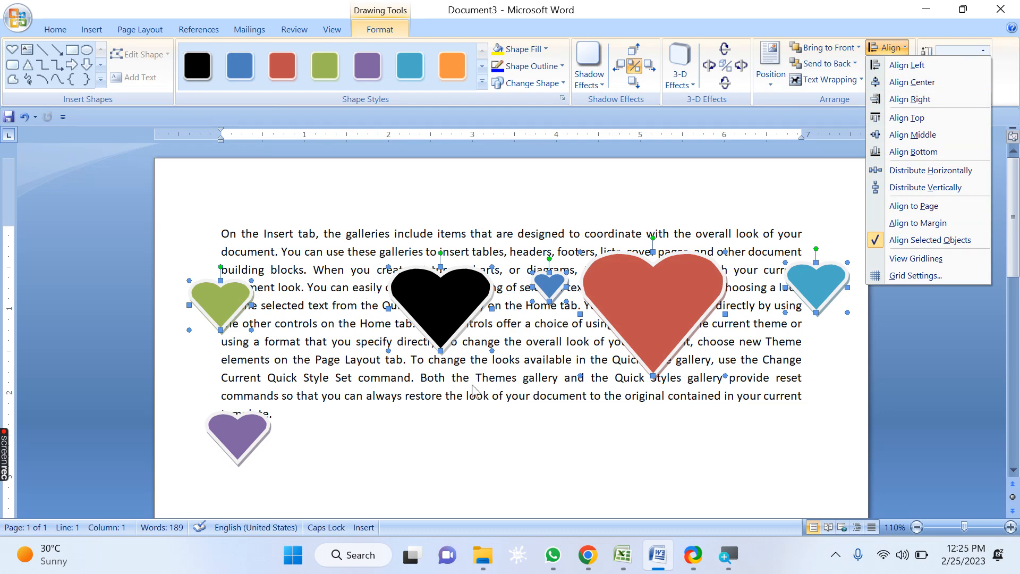
click(975, 171)
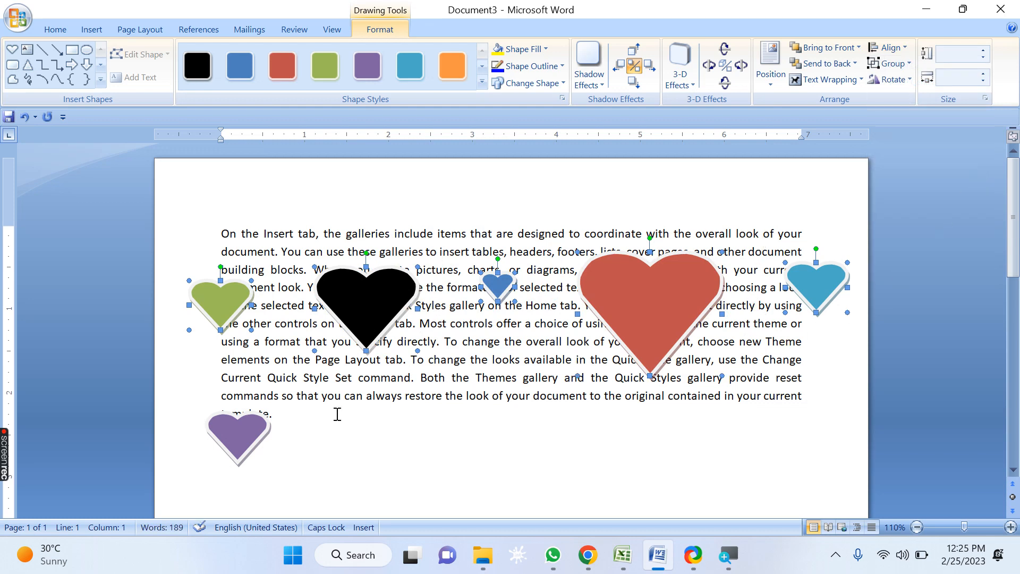
Step: Move the small blue, teal and purple hearts into a column at the left edge with the green heart
click(436, 425)
click(500, 290)
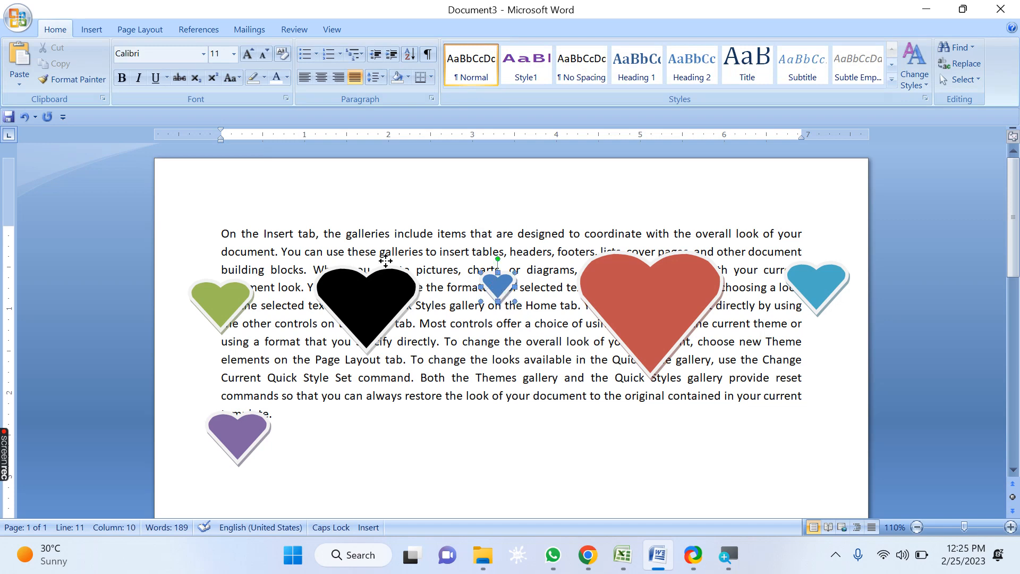
drag(220, 260, 220, 261)
click(821, 287)
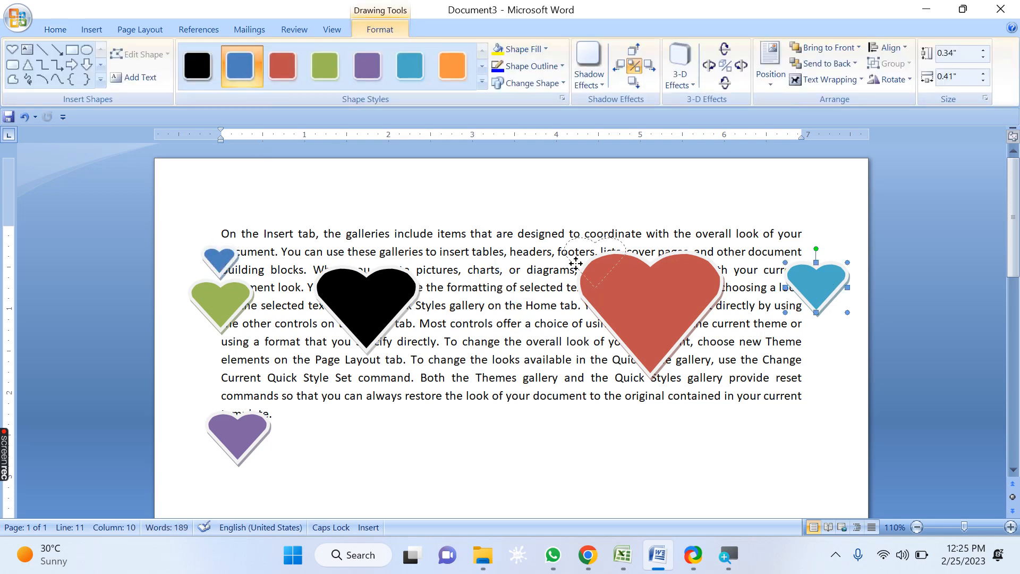
drag(303, 211, 232, 209)
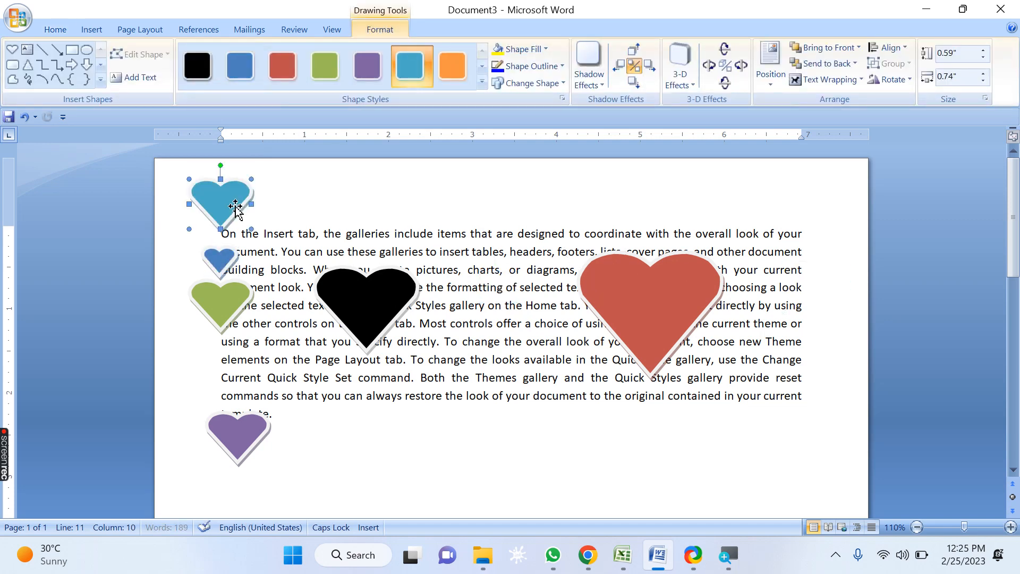
drag(243, 422, 231, 492)
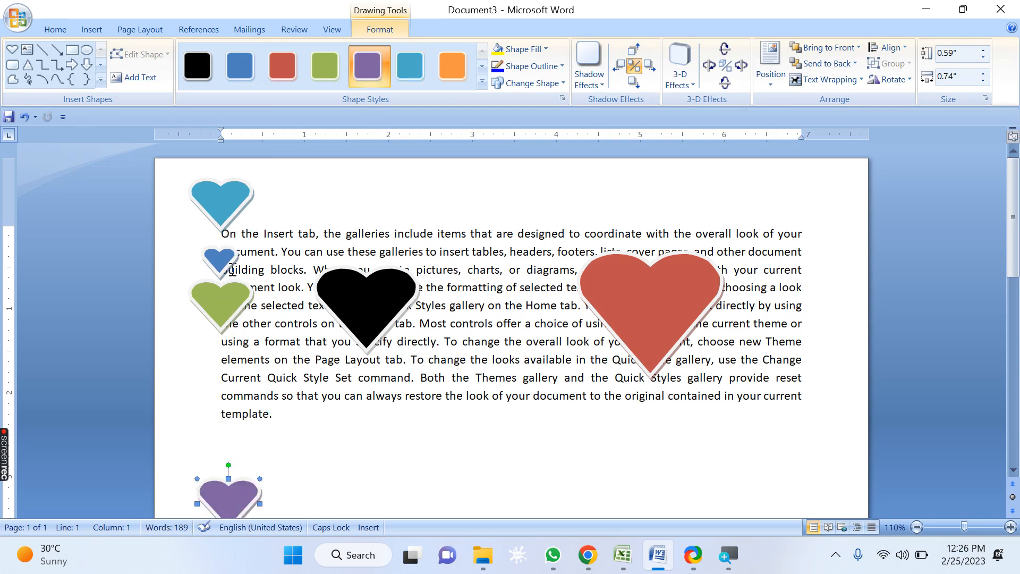
Step: Select the four hearts in the left column and distribute them vertically
click(219, 199)
shift+click(220, 266)
shift+click(222, 318)
shift+click(238, 491)
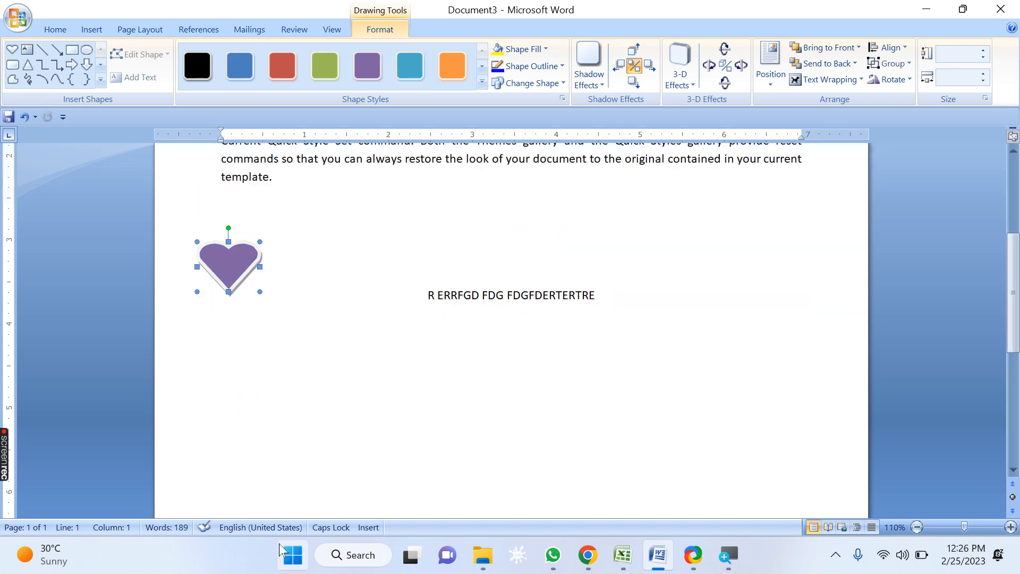
scroll(292, 499, up, 5)
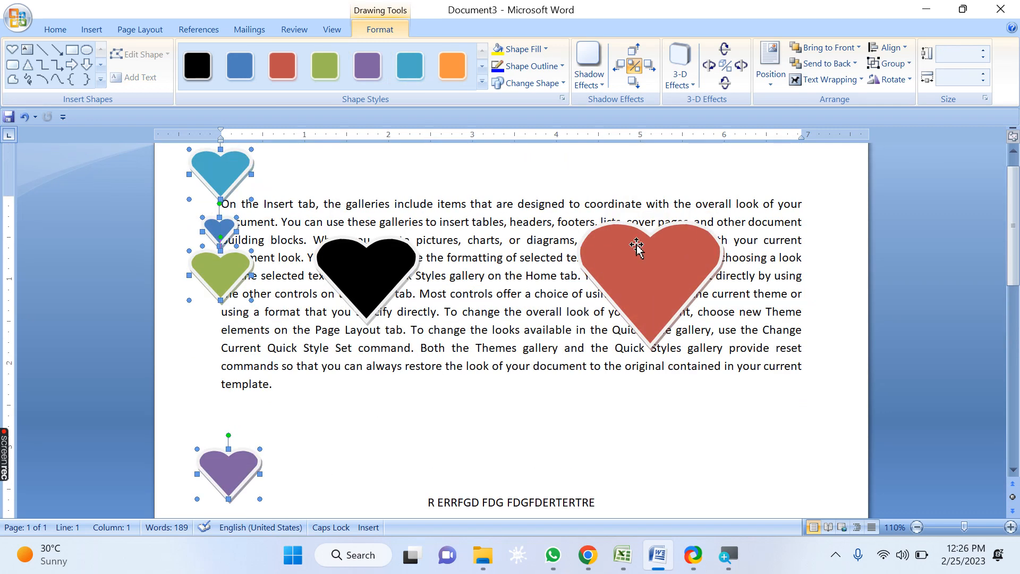
click(887, 48)
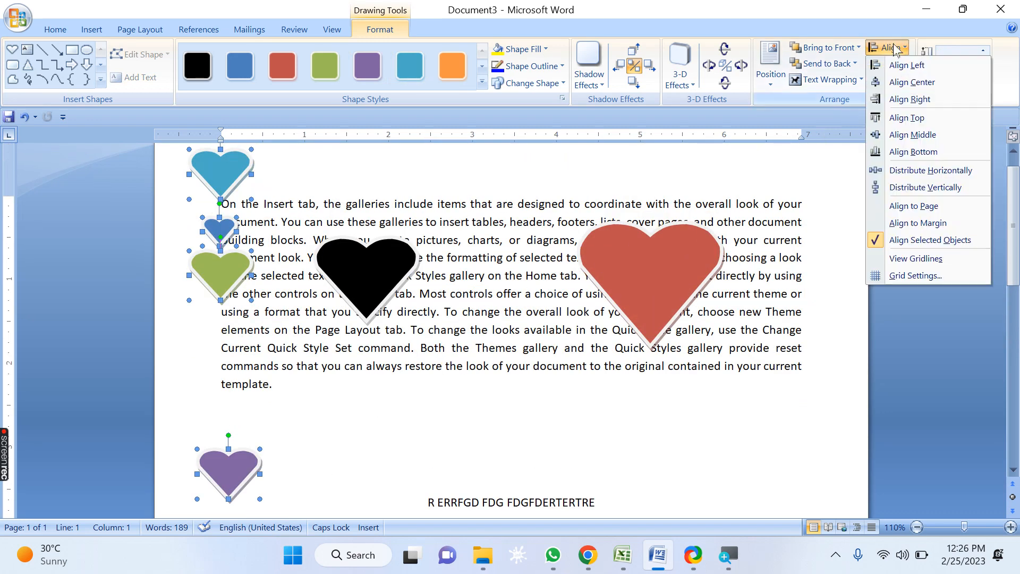
click(943, 190)
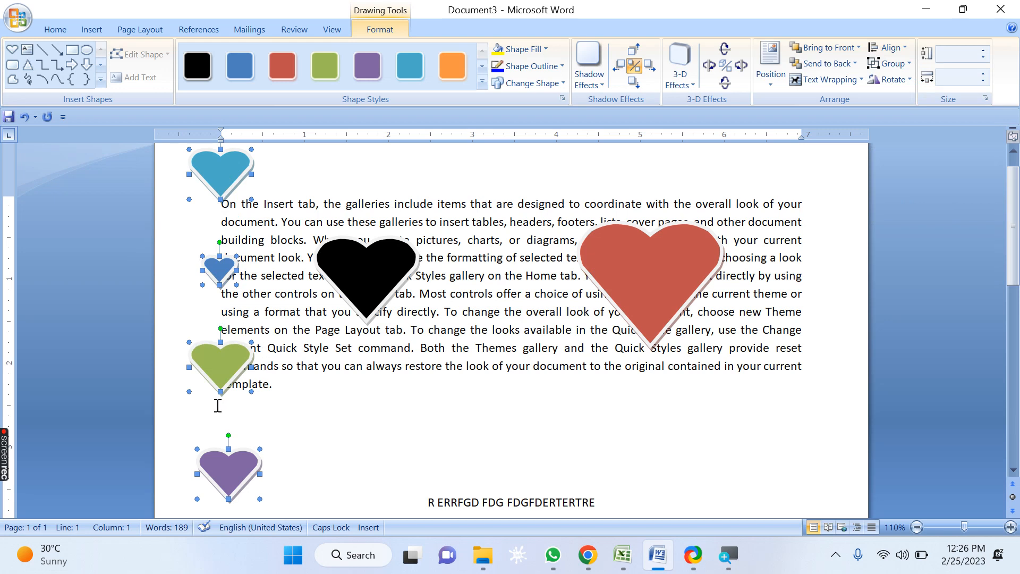
Step: Turn on the drawing gridlines to view them, then turn them off again
click(887, 47)
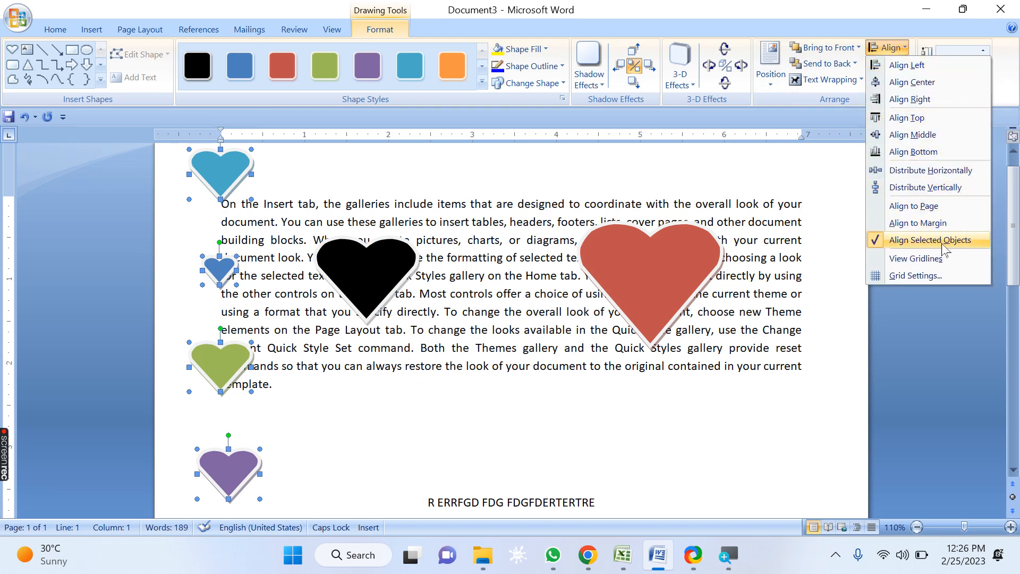
click(966, 261)
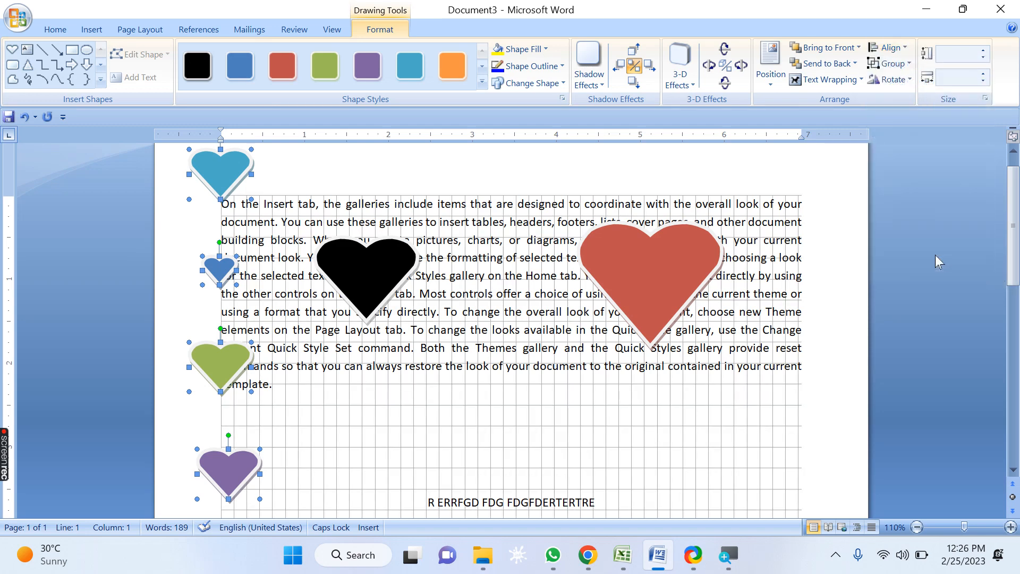
scroll(495, 305, down, 3)
scroll(495, 305, down, 2)
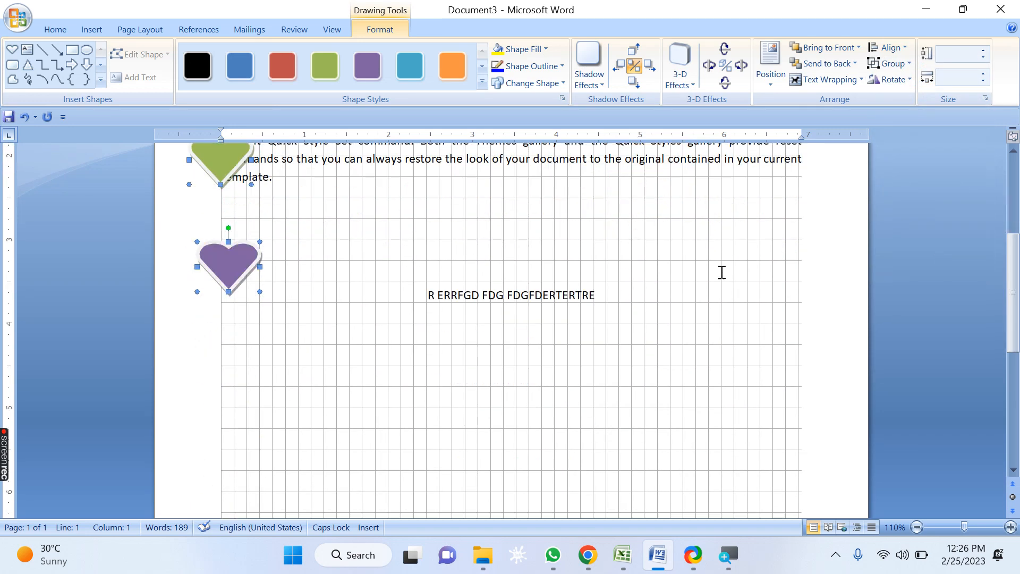
click(903, 49)
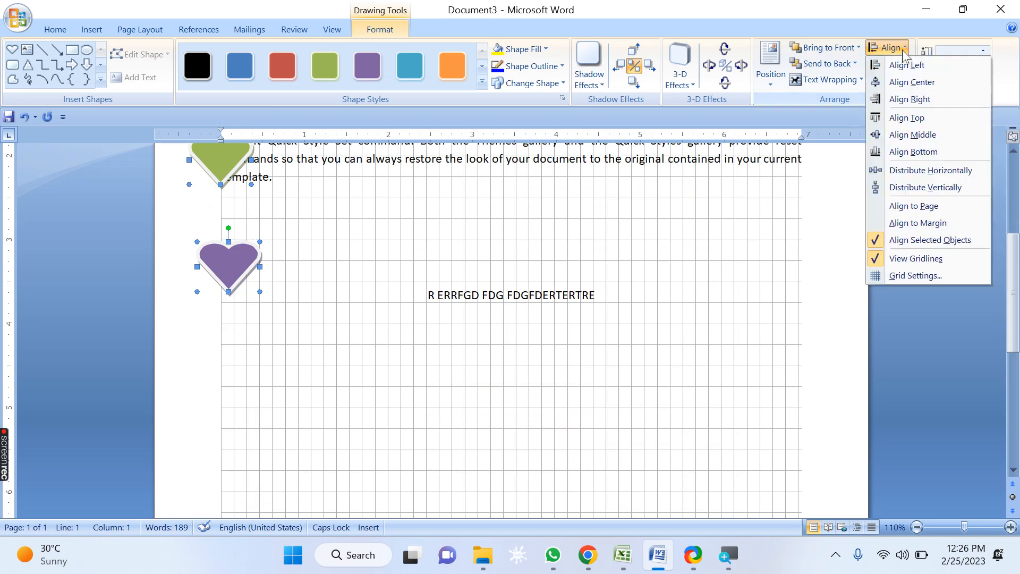
click(903, 49)
click(901, 49)
click(880, 259)
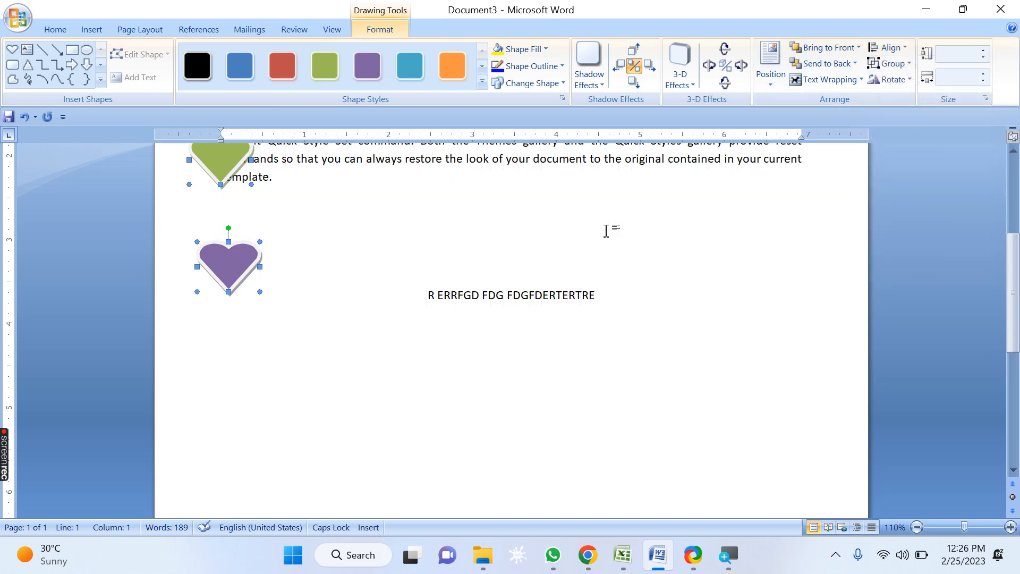
Step: Open the grid settings, increase the horizontal grid spacing, and apply the change
click(902, 49)
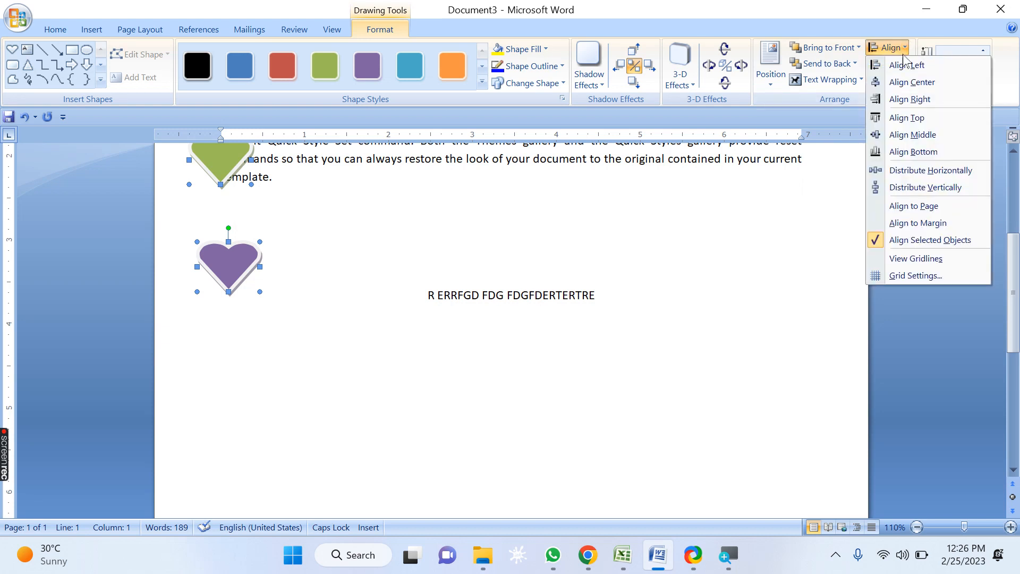
click(915, 276)
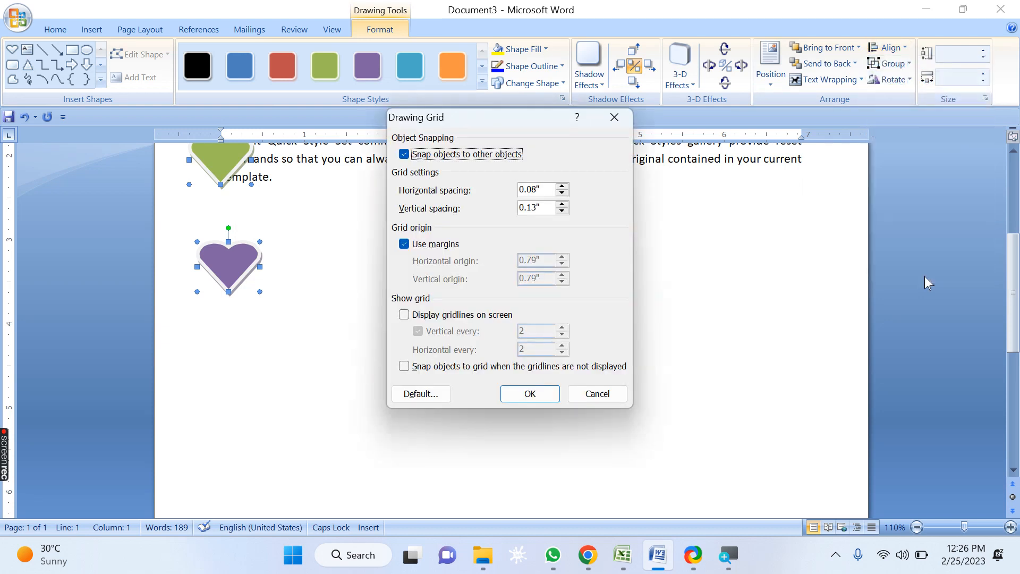
click(562, 187)
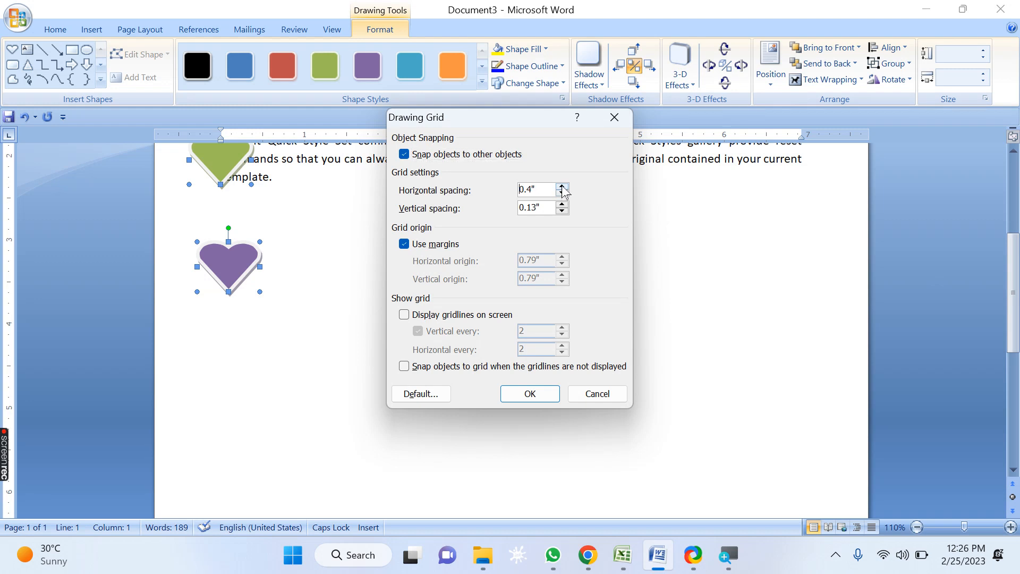
click(562, 187)
click(544, 390)
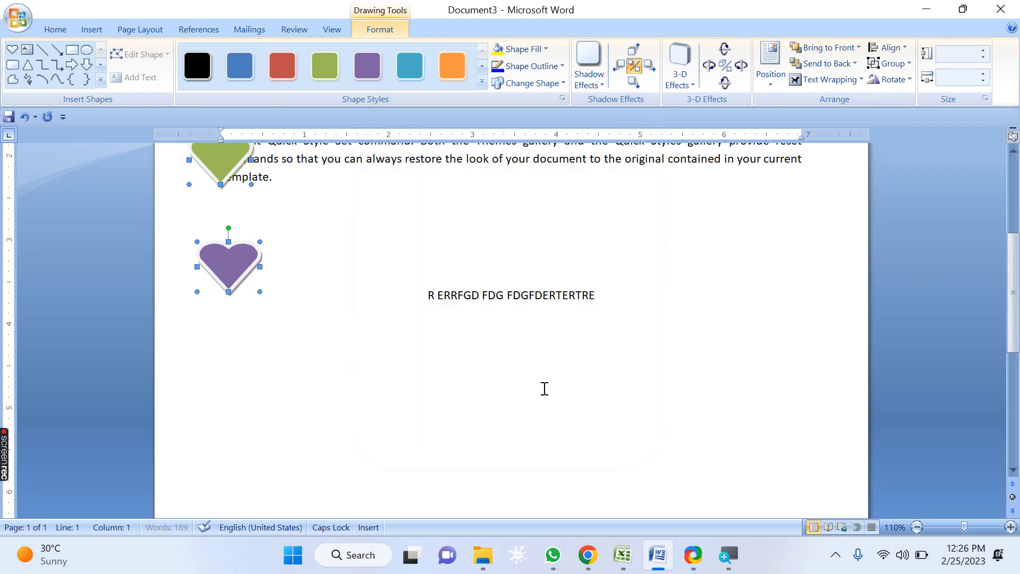
Step: Turn on the drawing gridlines
click(894, 52)
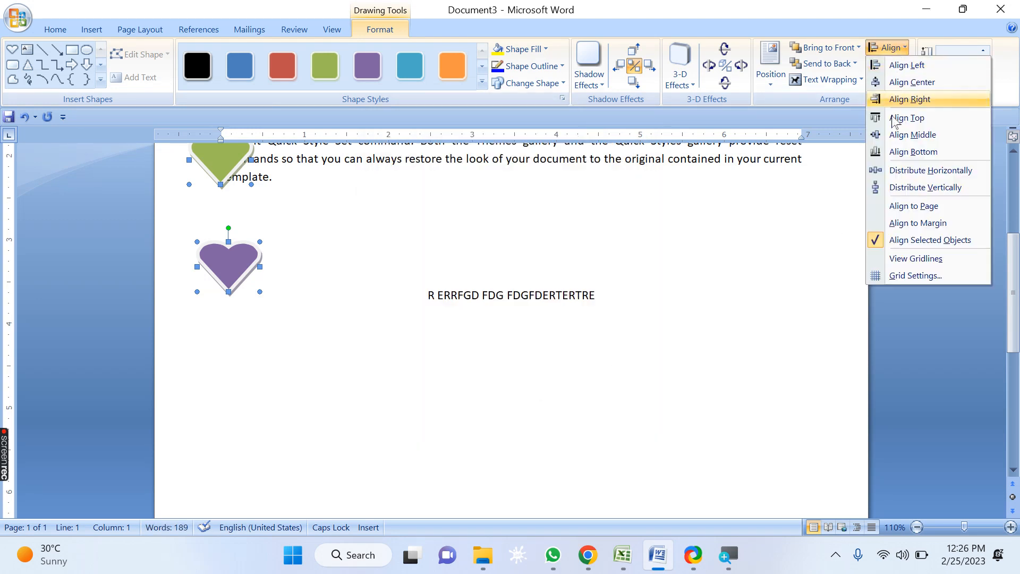
click(916, 261)
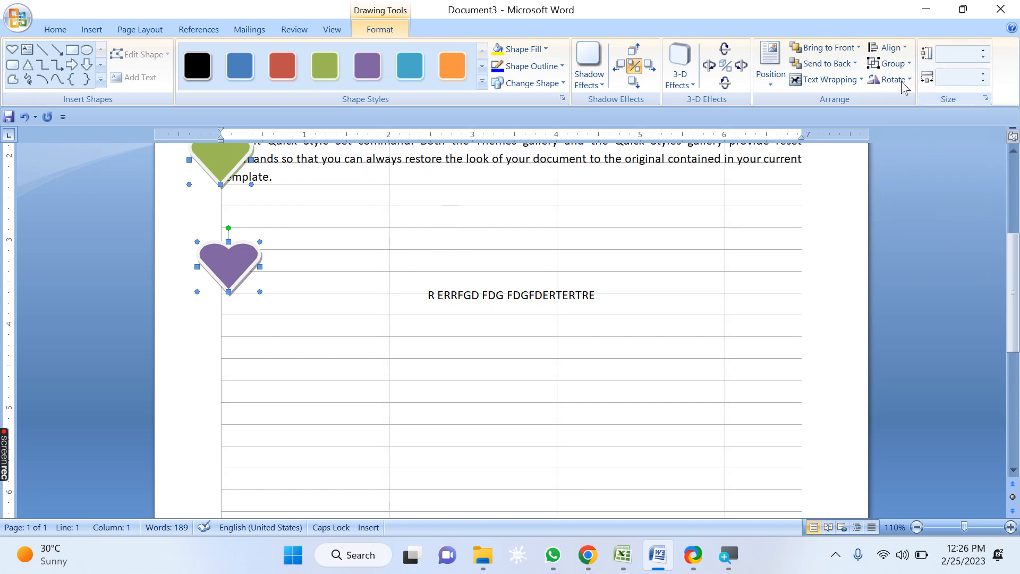
Step: Open the grid settings and set the vertical grid spacing to 1"
click(887, 48)
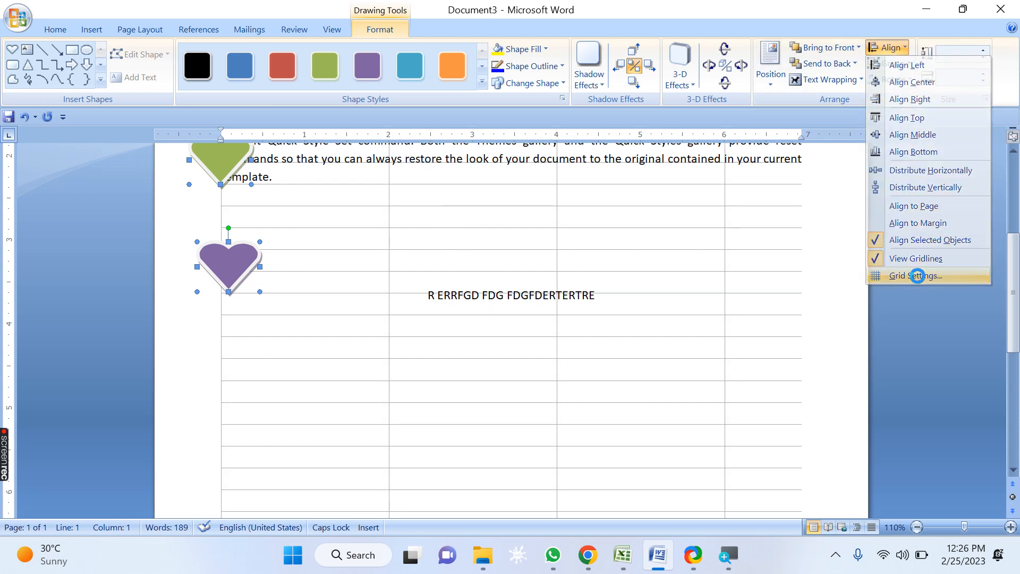
click(918, 275)
drag(552, 208, 485, 211)
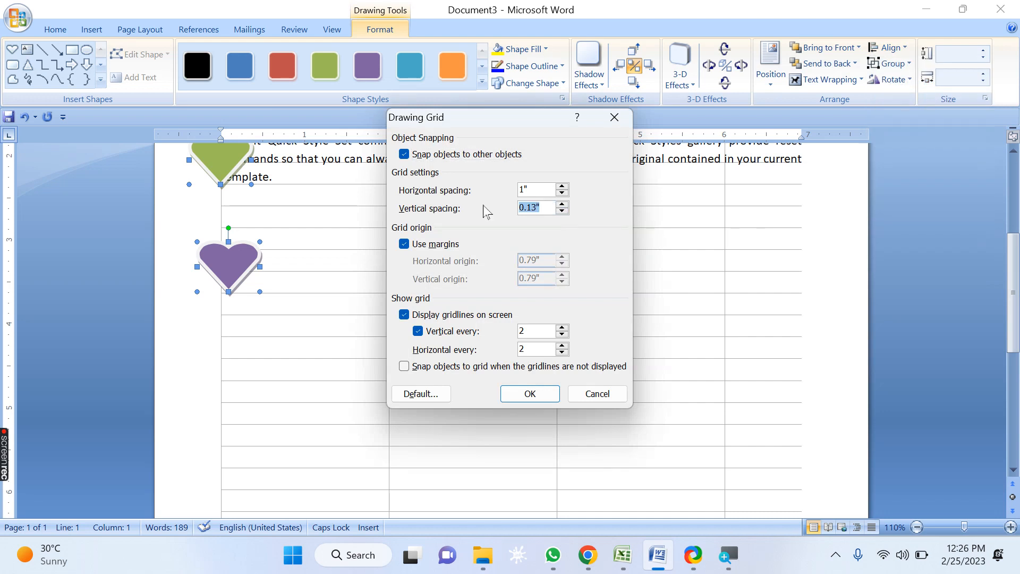
text(1)
click(544, 391)
scroll(579, 376, up, 3)
scroll(579, 375, down, 5)
scroll(579, 376, down, 3)
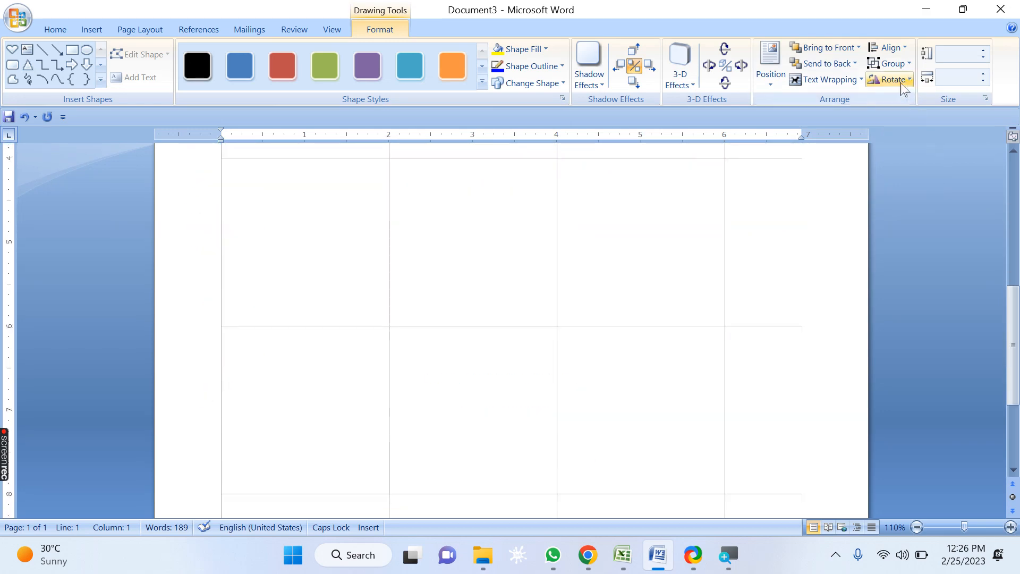
Step: Reopen the grid settings and set the horizontal grid spacing to 0.1"
click(902, 47)
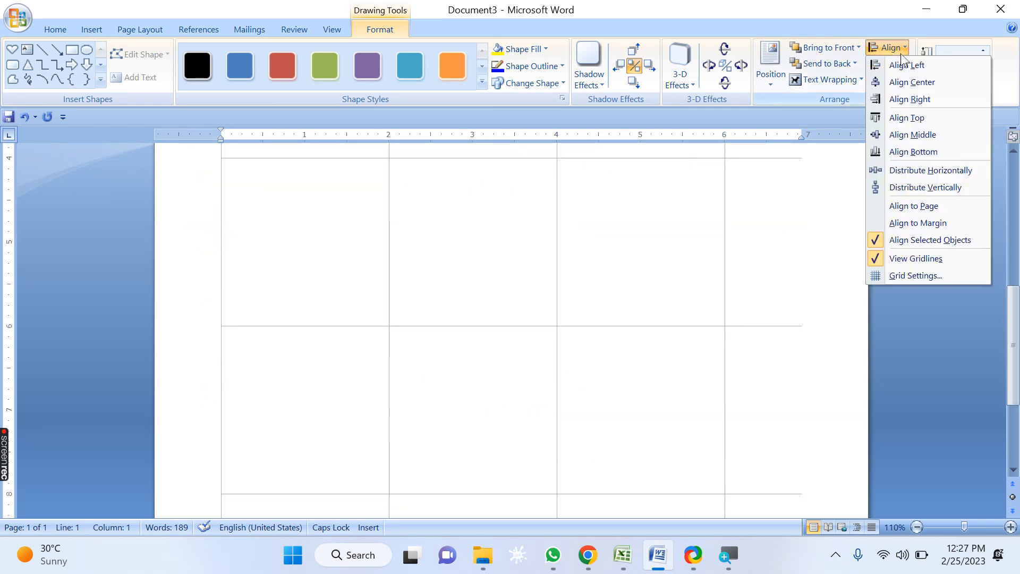
click(907, 276)
double_click(511, 191)
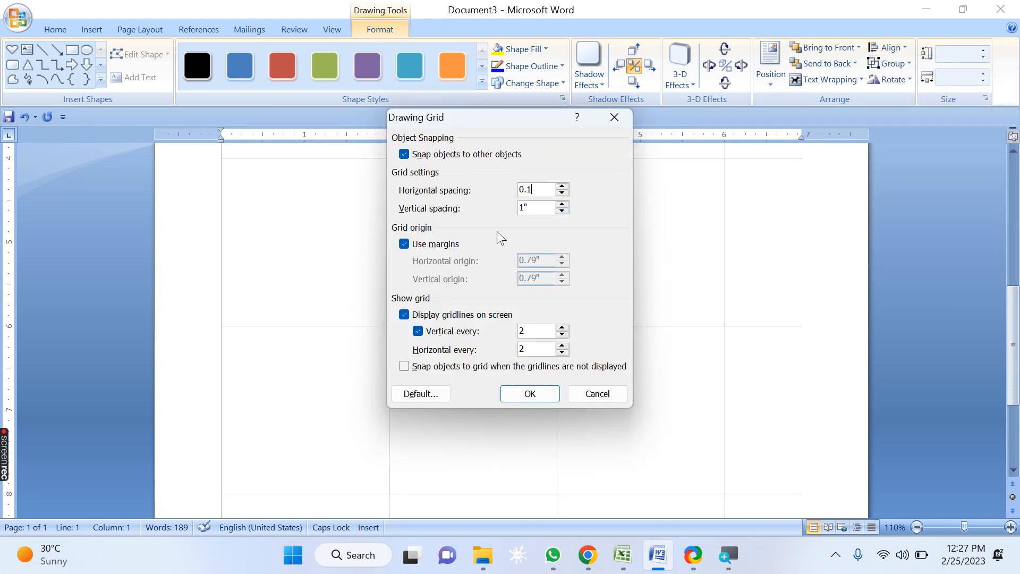
key(Tab)
click(531, 395)
scroll(484, 281, up, 6)
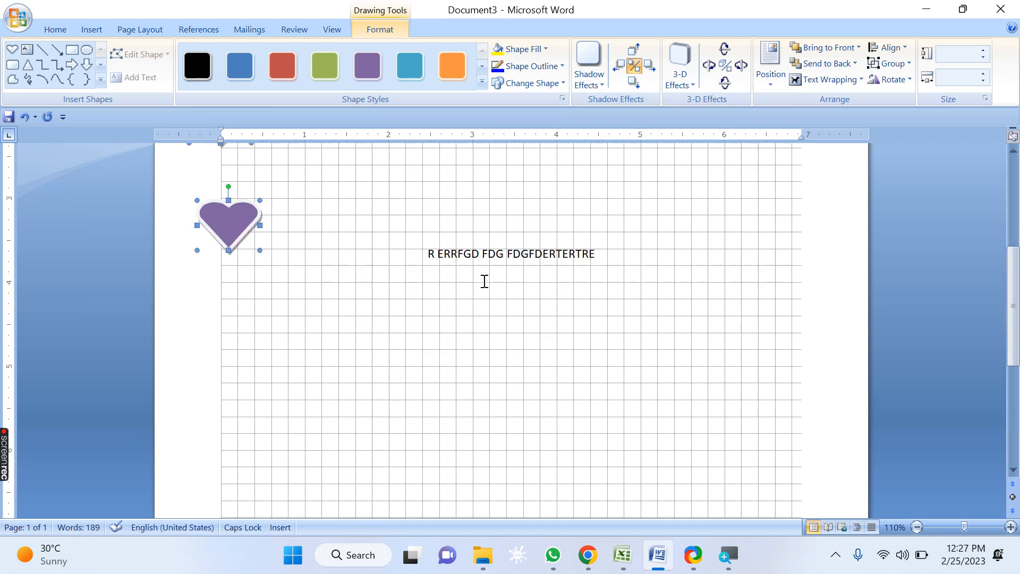
Step: Group the four hearts in the left column into one object
scroll(483, 285, up, 1)
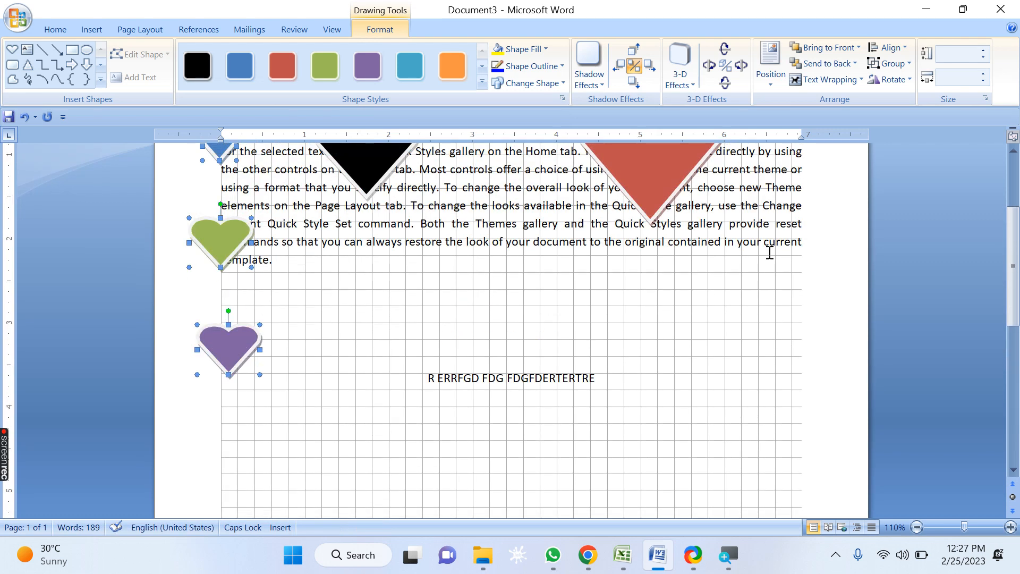
click(888, 47)
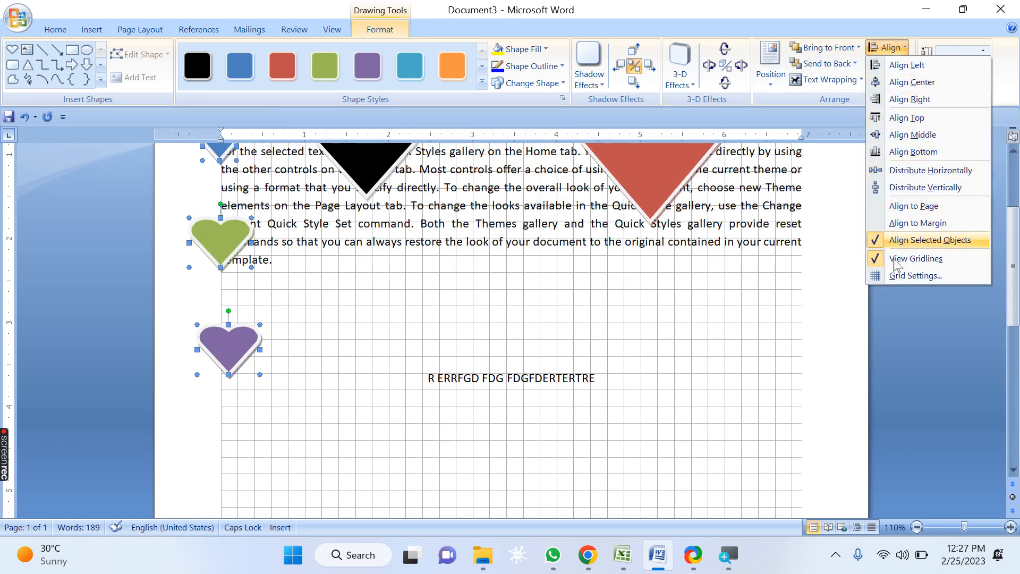
click(781, 289)
click(894, 64)
click(762, 286)
scroll(754, 284, up, 3)
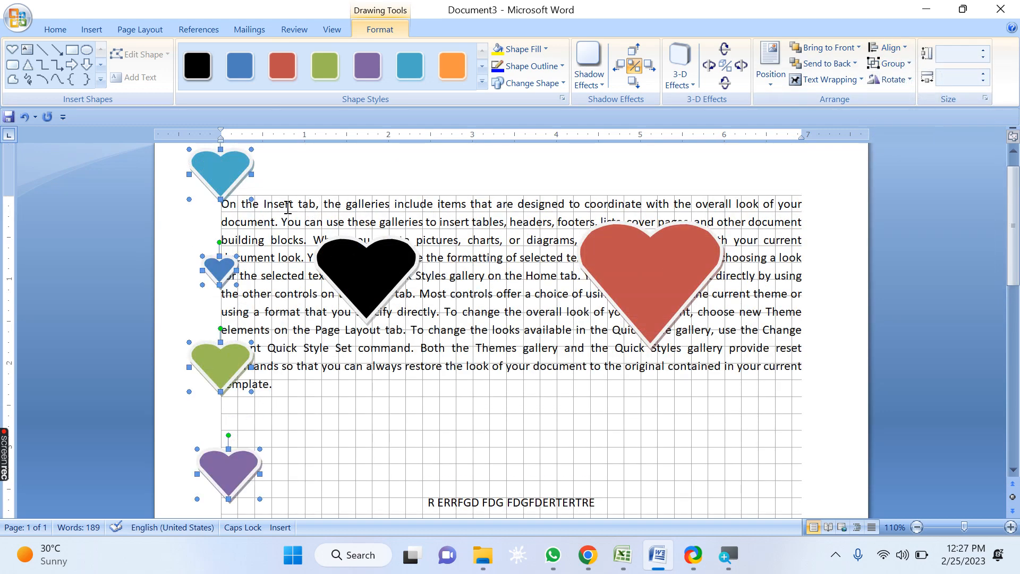
click(890, 63)
click(898, 81)
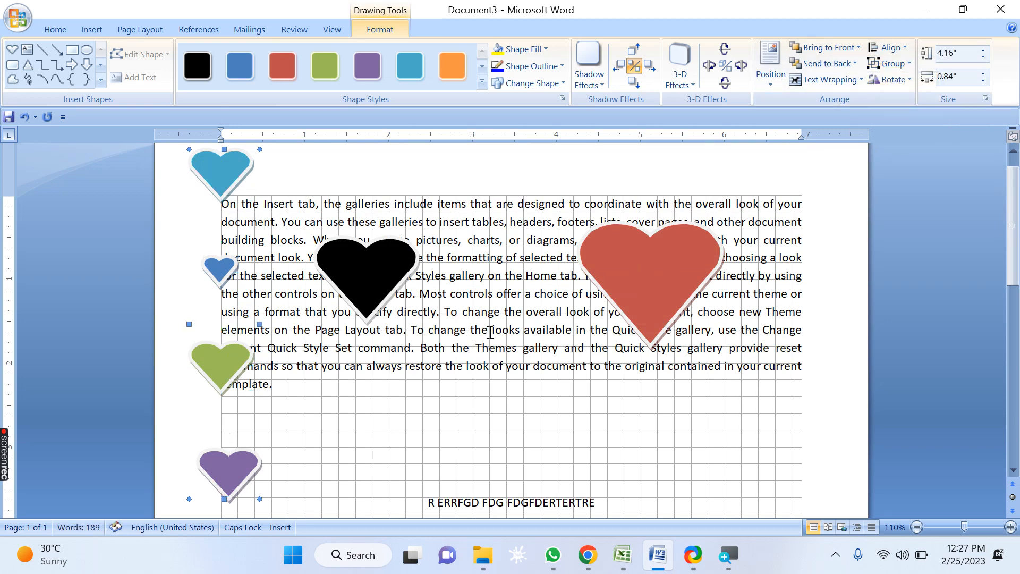
Step: Nudge the grouped hearts slightly, then ungroup them
mouse_move(223, 177)
mouse_down()
mouse_move(395, 193)
mouse_move(514, 197)
mouse_move(527, 187)
mouse_move(232, 183)
mouse_up()
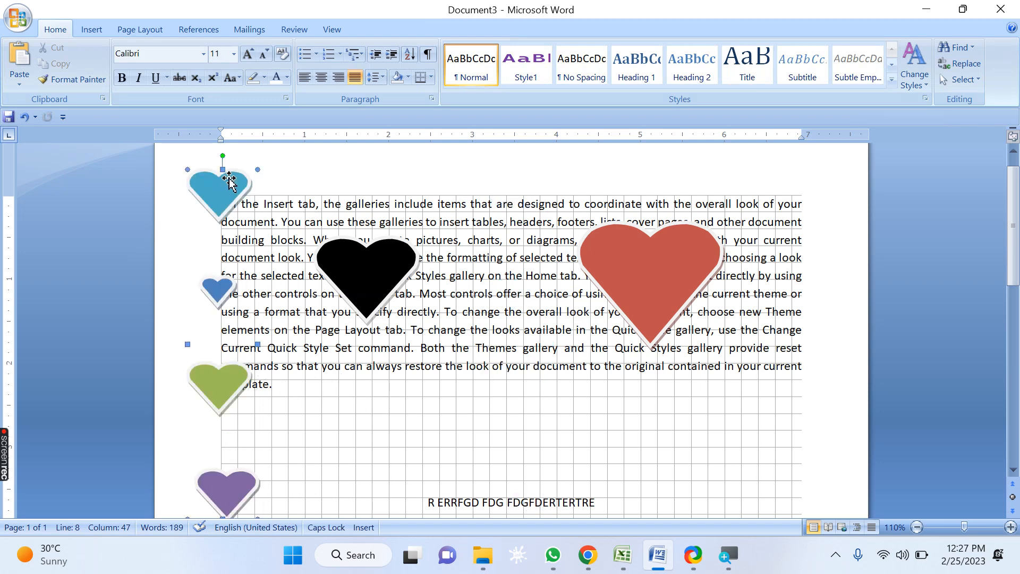
click(891, 64)
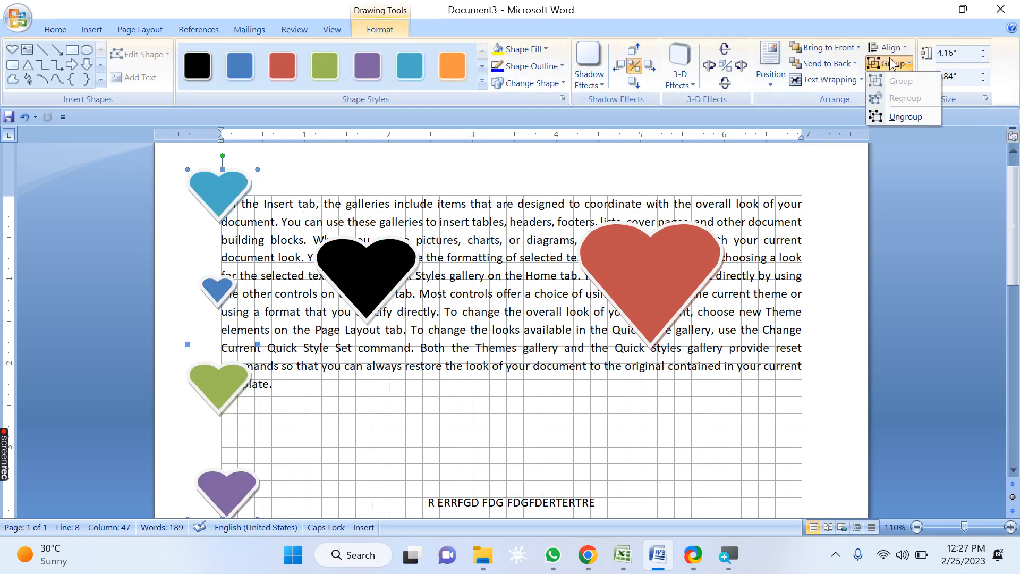
click(899, 117)
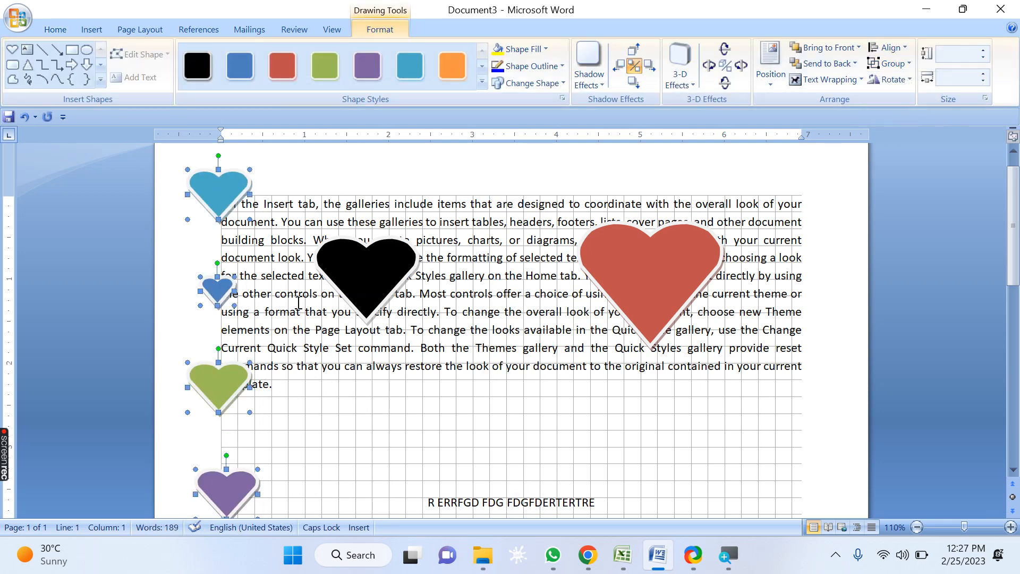
Step: Move the four selected hearts together about 1.4 inches to the right
drag(215, 197, 334, 230)
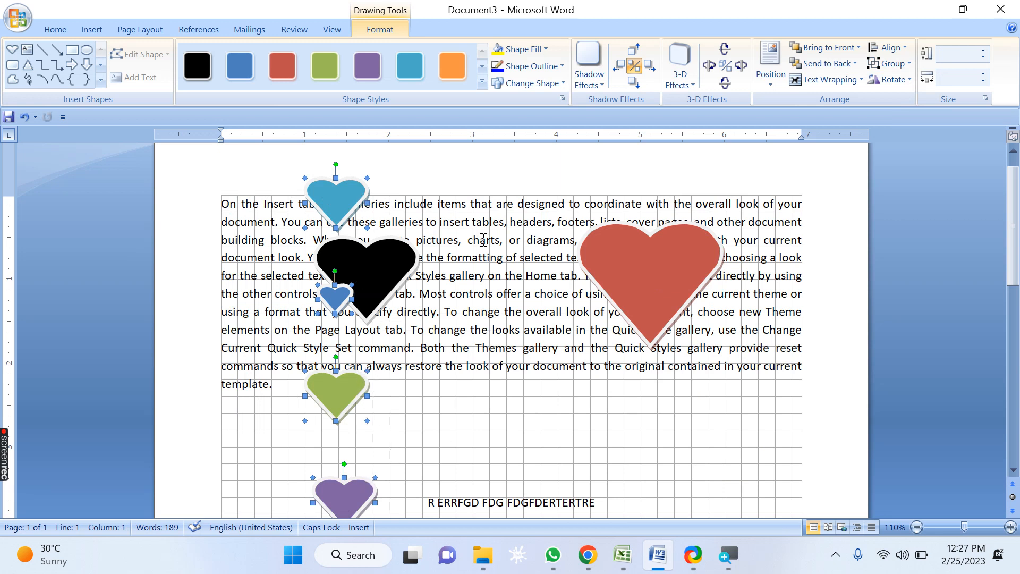
click(890, 63)
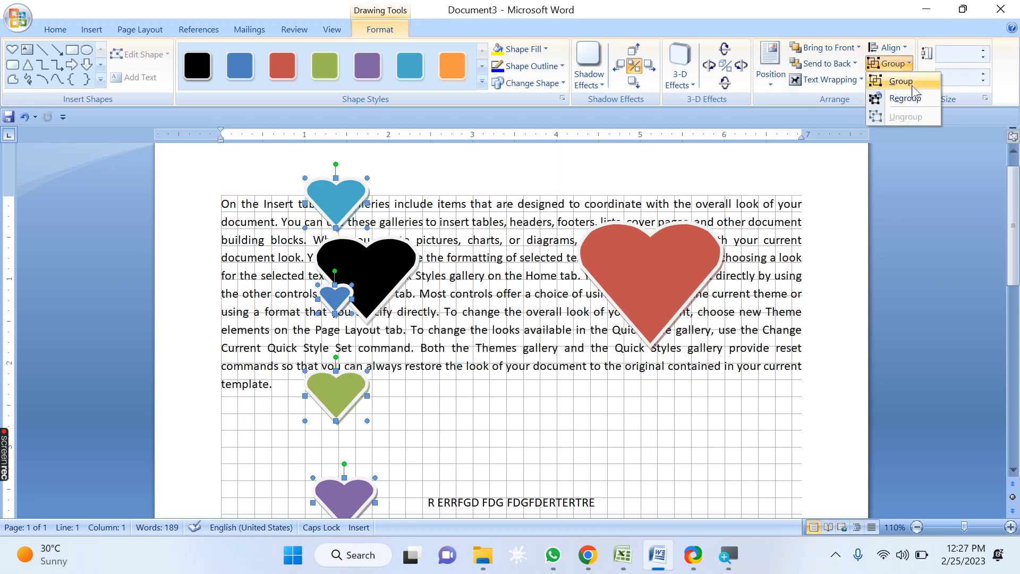
click(838, 12)
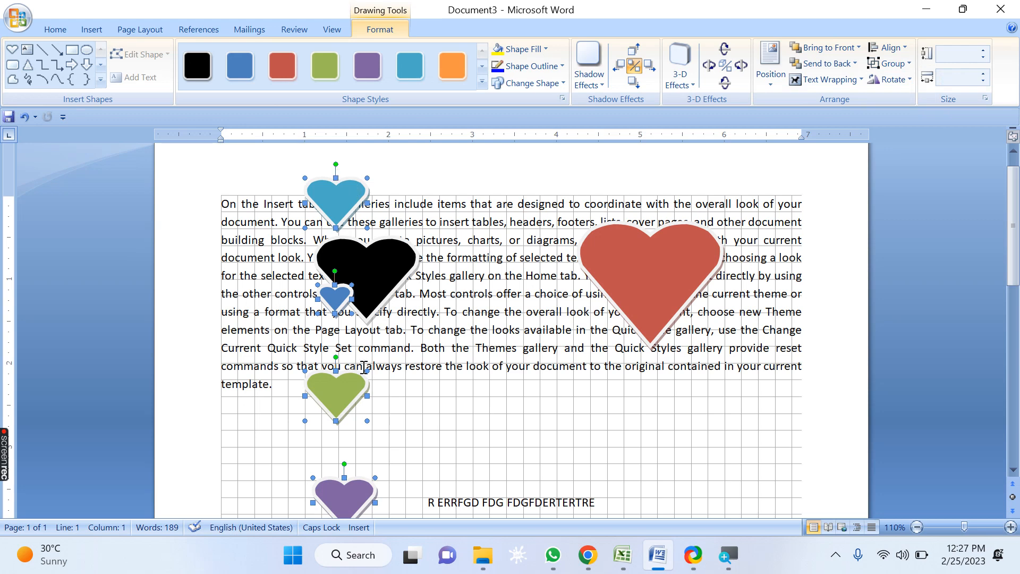
drag(343, 205, 439, 207)
drag(437, 207, 329, 205)
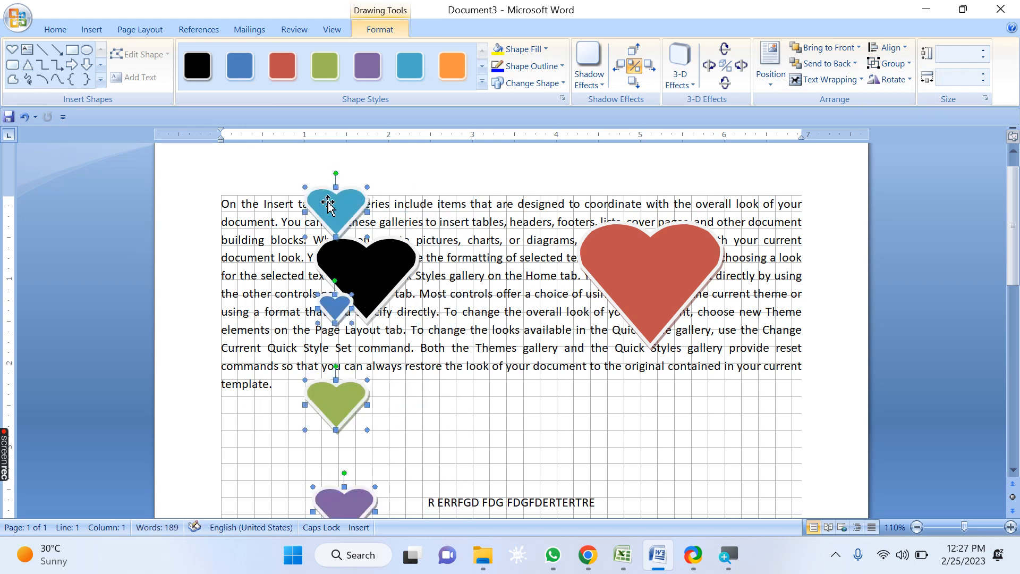
click(533, 230)
Step: Move each small heart individually to scatter them around the black heart
click(348, 212)
drag(348, 213, 432, 220)
drag(334, 307, 287, 201)
click(318, 378)
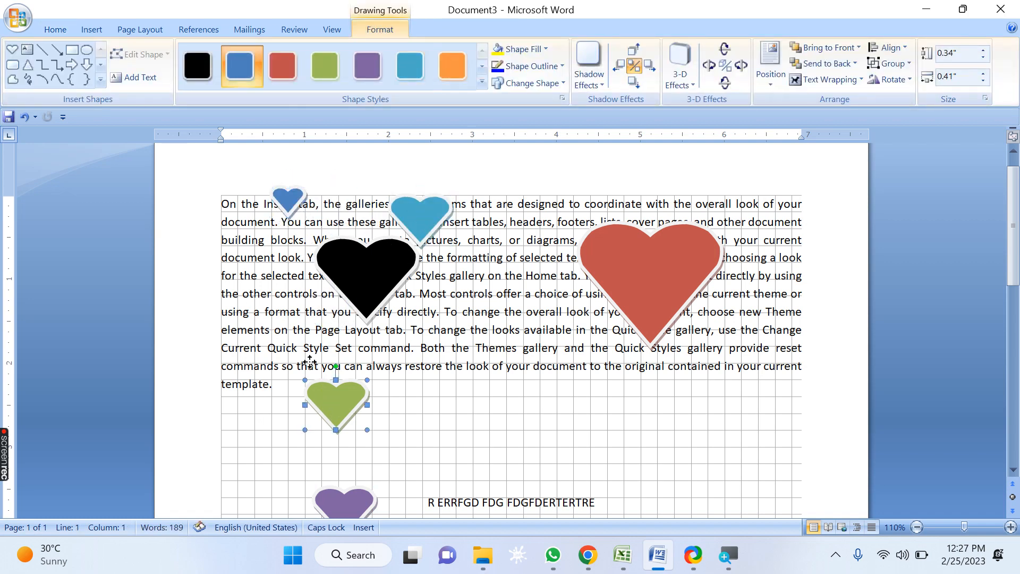
drag(319, 378, 296, 335)
drag(359, 493, 452, 343)
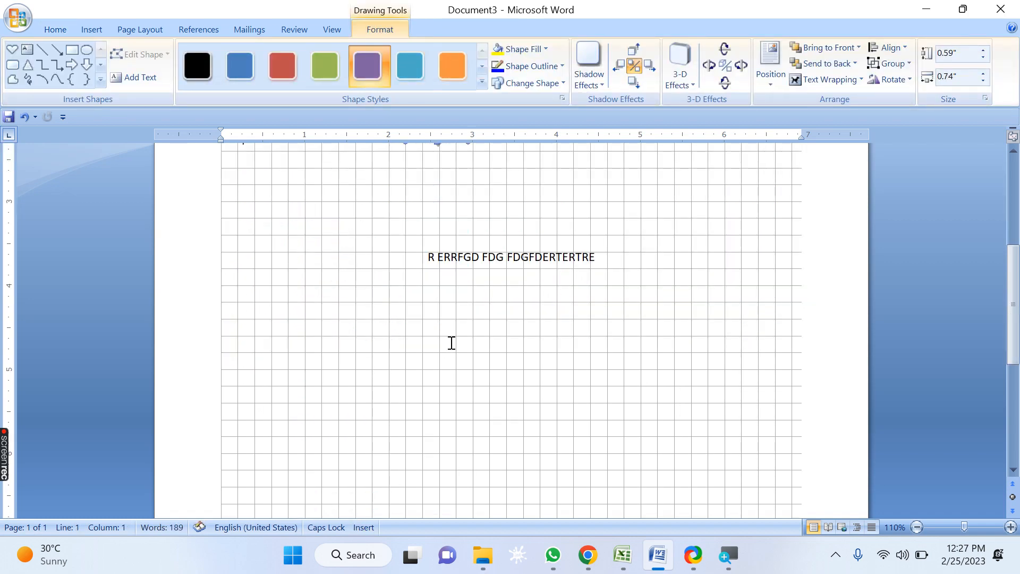
scroll(452, 343, up, 6)
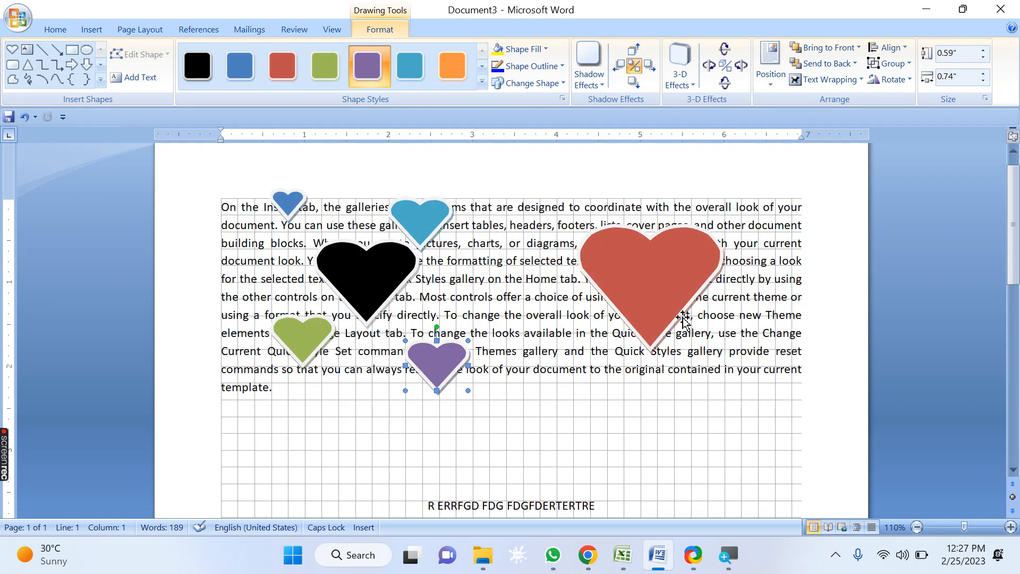
Step: Regroup the scattered hearts and nudge the group slightly to the right
click(889, 64)
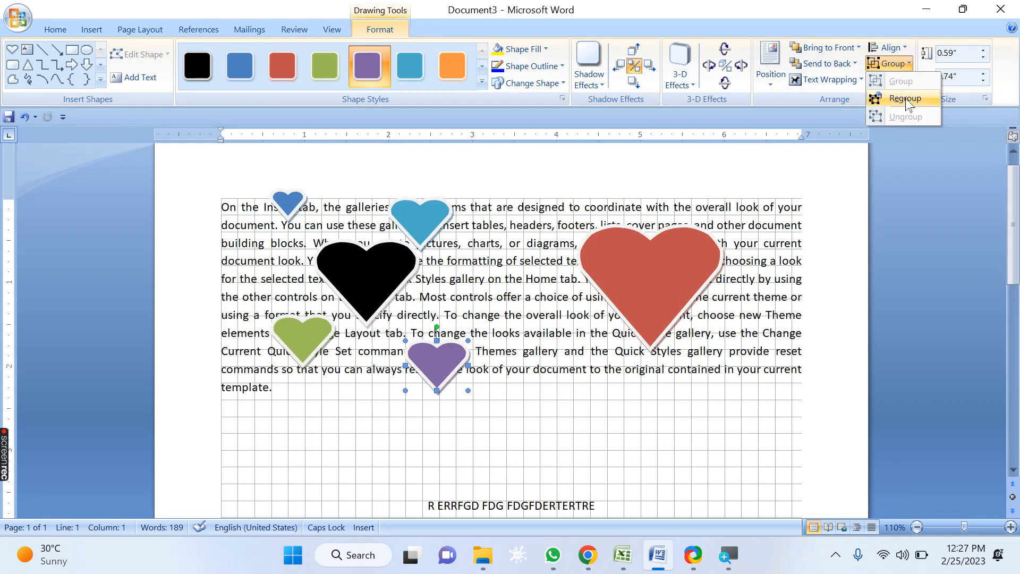
click(907, 100)
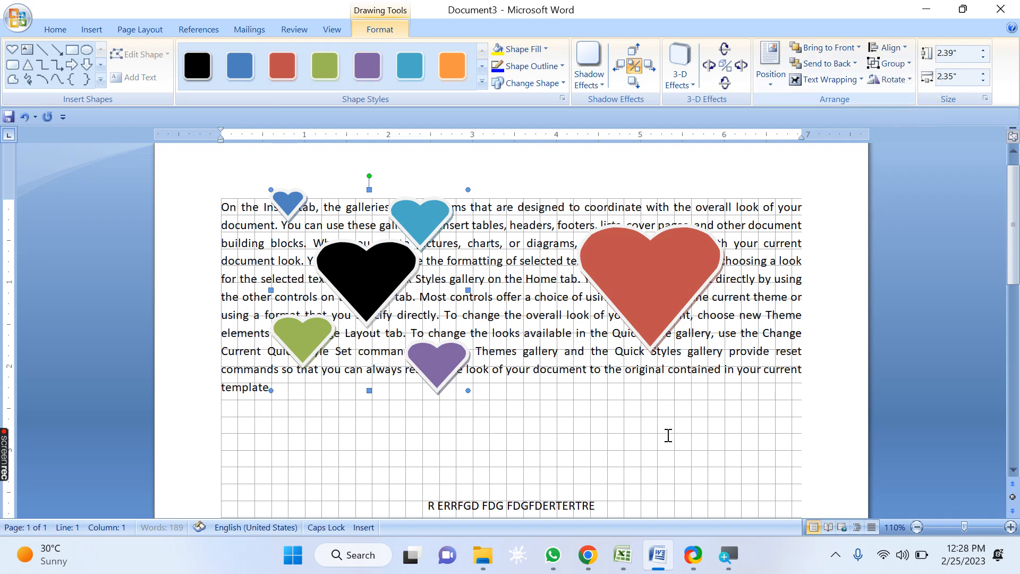
click(524, 432)
mouse_move(444, 367)
mouse_down()
mouse_move(663, 377)
mouse_move(469, 355)
mouse_move(594, 362)
mouse_move(572, 352)
mouse_move(454, 364)
mouse_up()
Step: Ungroup the regrouped hearts
click(501, 370)
click(633, 417)
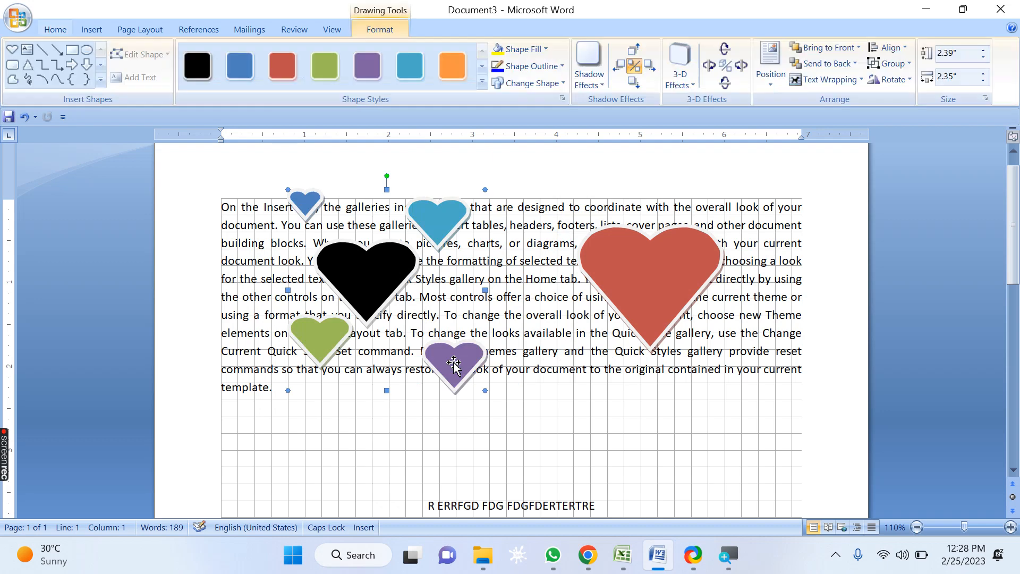
click(893, 64)
click(901, 116)
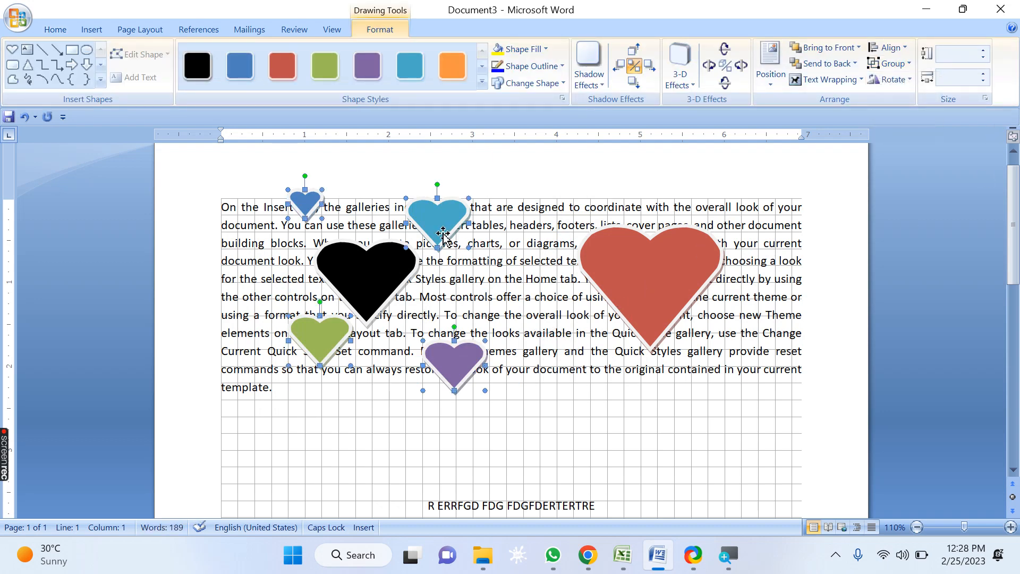
Step: Rearrange the small hearts into a tight cluster around the black heart
drag(445, 227, 376, 219)
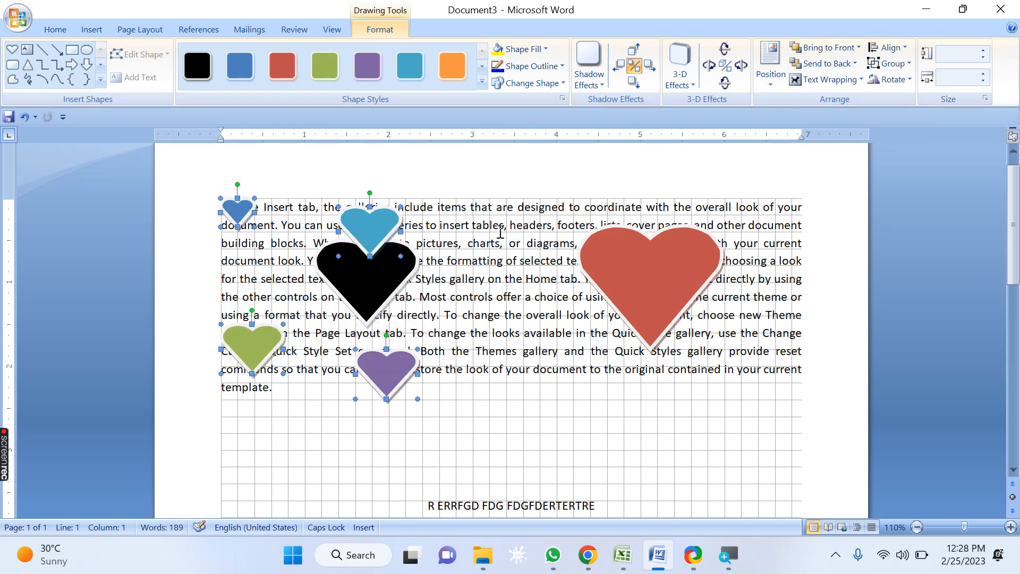
click(503, 223)
drag(346, 237, 263, 264)
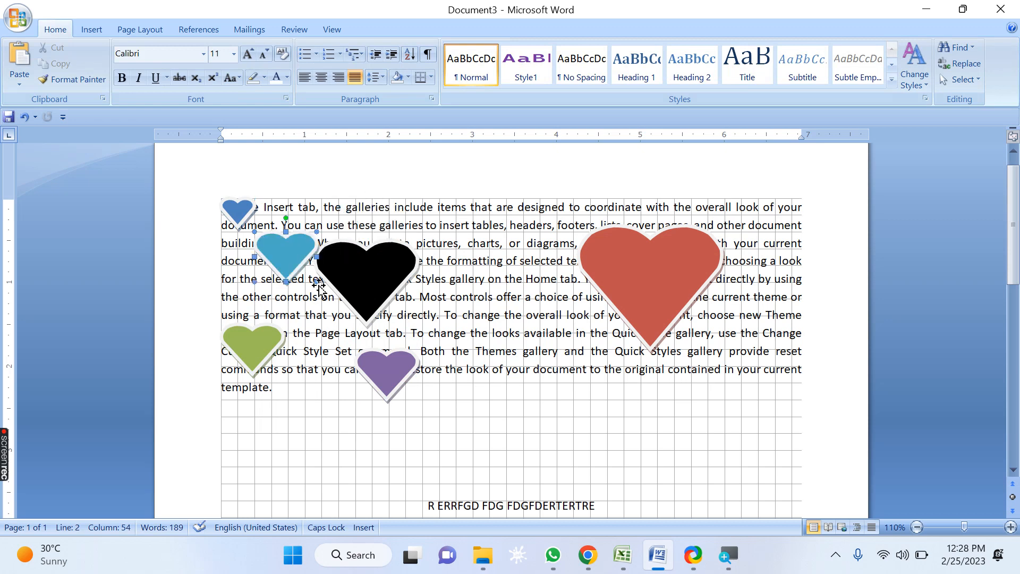
drag(381, 369, 414, 322)
drag(266, 350, 332, 319)
click(244, 212)
drag(377, 230, 369, 225)
click(896, 48)
click(898, 49)
click(893, 64)
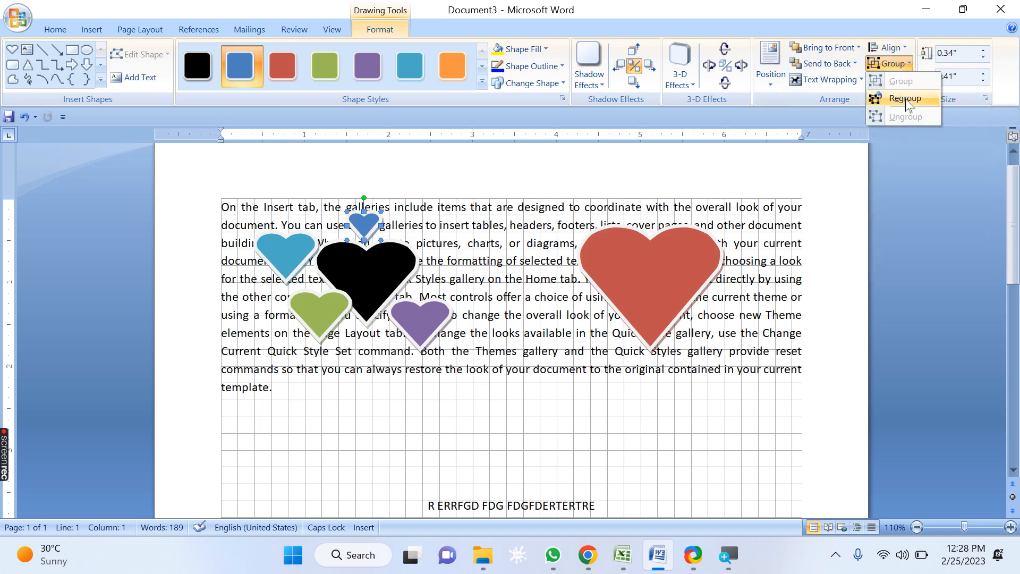
click(893, 63)
click(897, 80)
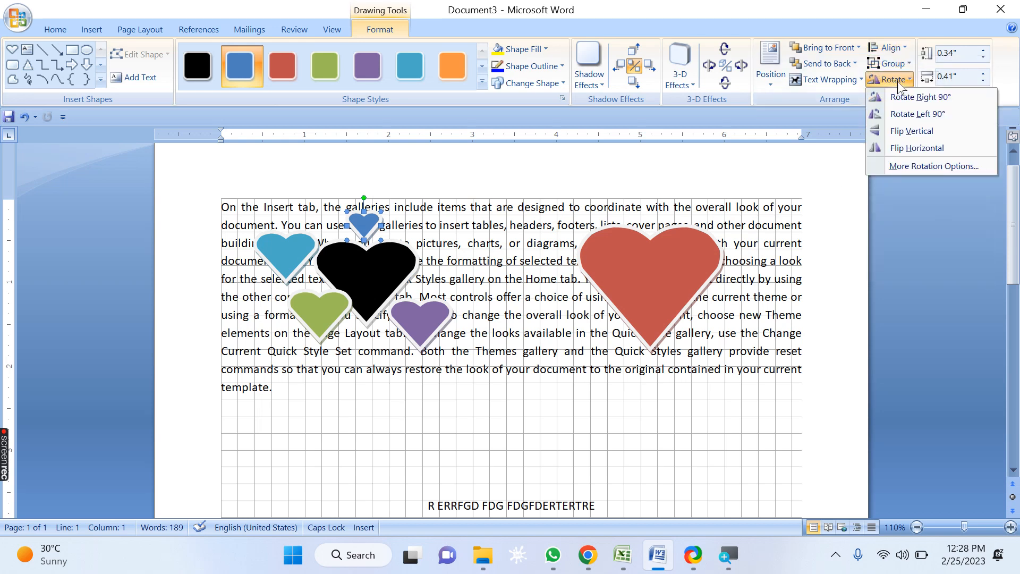
click(789, 286)
Step: Delete all the heart shapes from the document
click(683, 285)
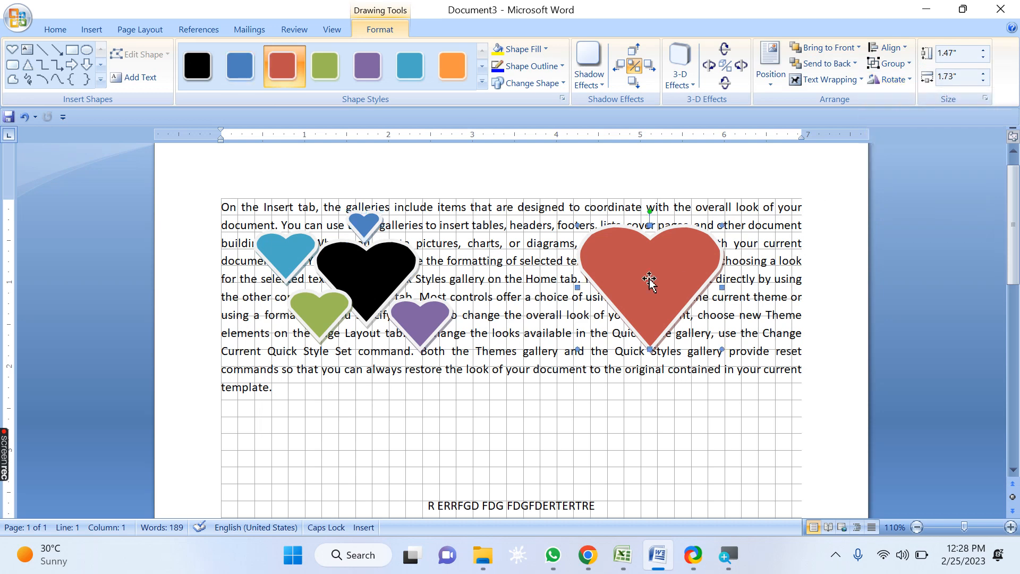
key(Delete)
click(437, 322)
key(Delete)
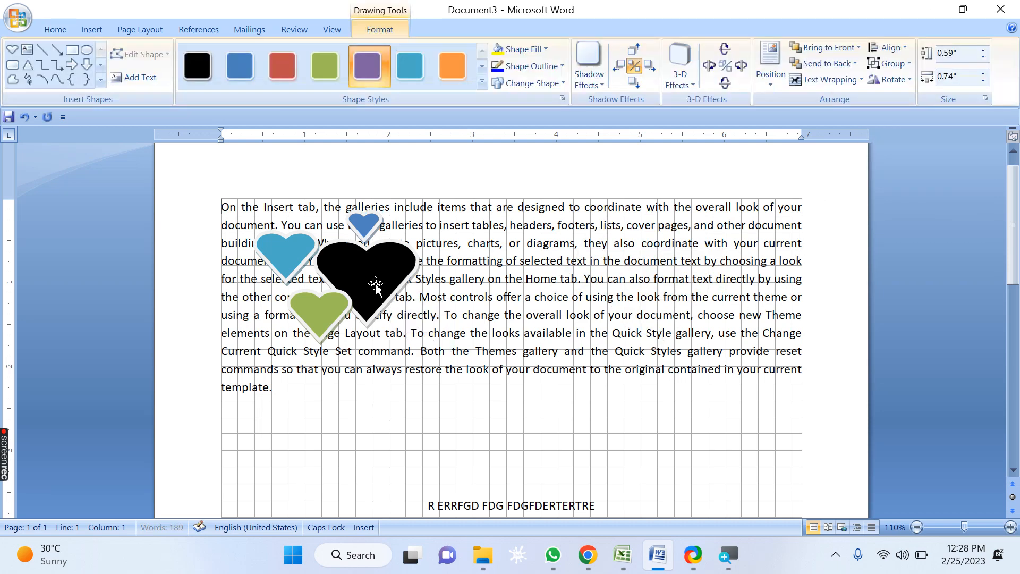
click(376, 285)
key(Delete)
click(369, 229)
key(Delete)
click(315, 253)
key(Delete)
click(319, 312)
key(Delete)
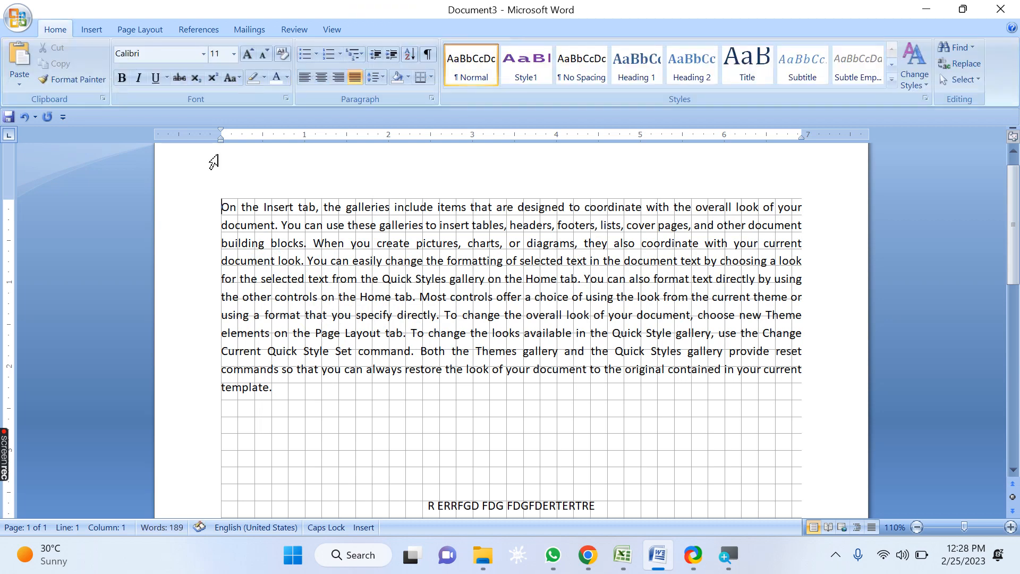
Step: Insert the picture alia.jpg from the ALIA folder into the document
click(103, 32)
click(154, 69)
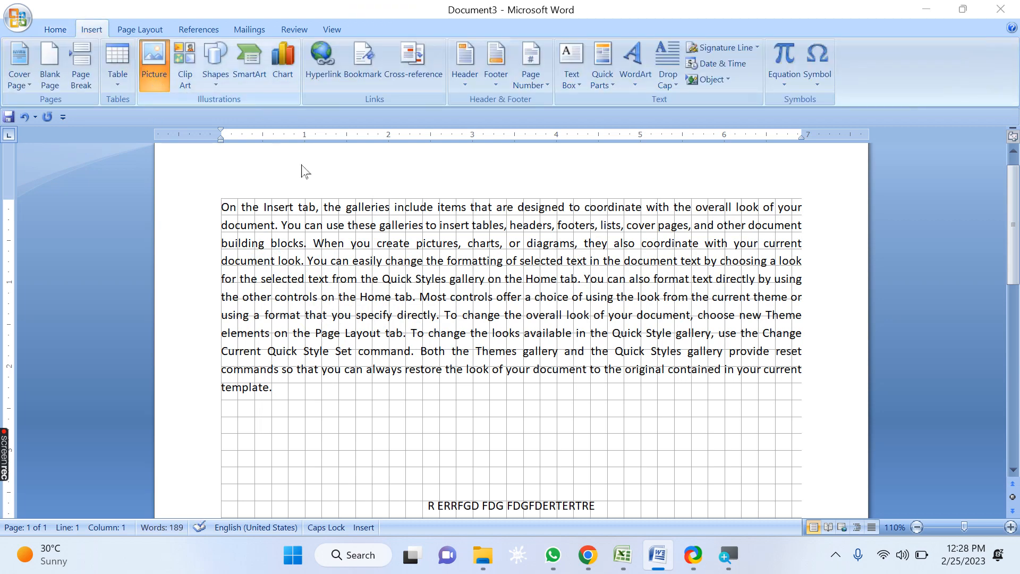
click(448, 209)
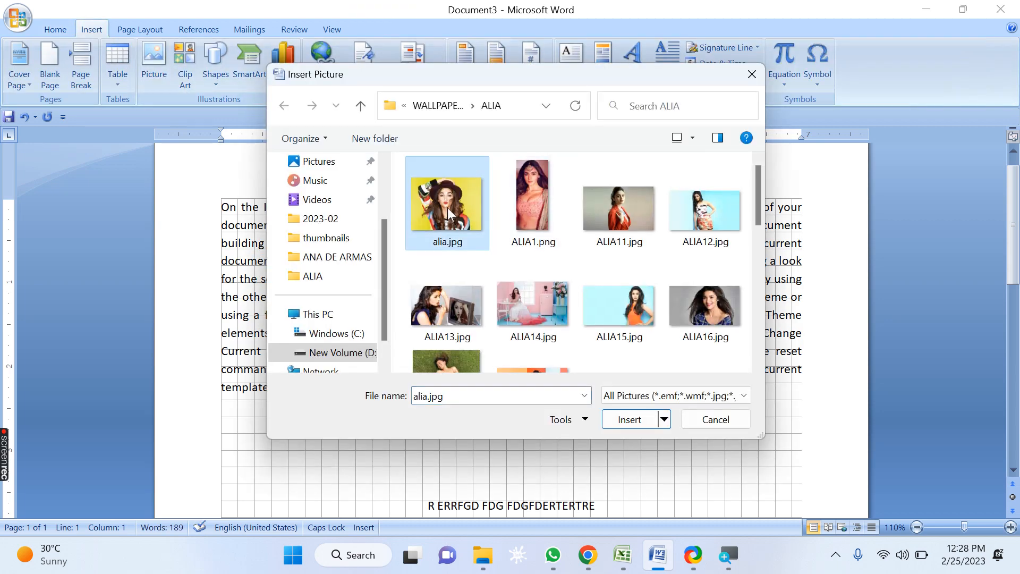
click(630, 419)
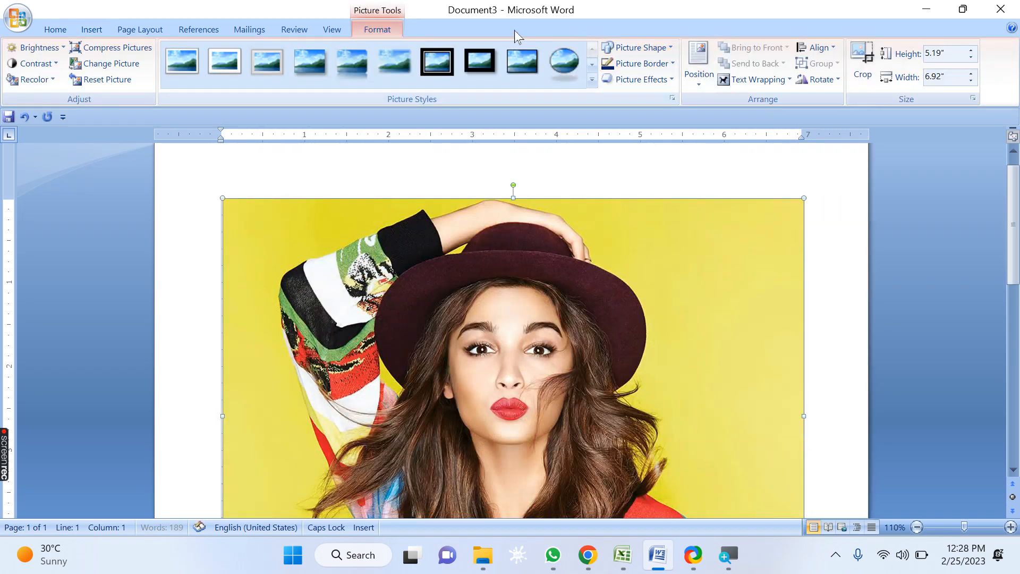
Step: Shrink the picture to a height of 0.5", then enlarge it by dragging to about 2.1" by 2.8"
click(947, 55)
text(0.5)
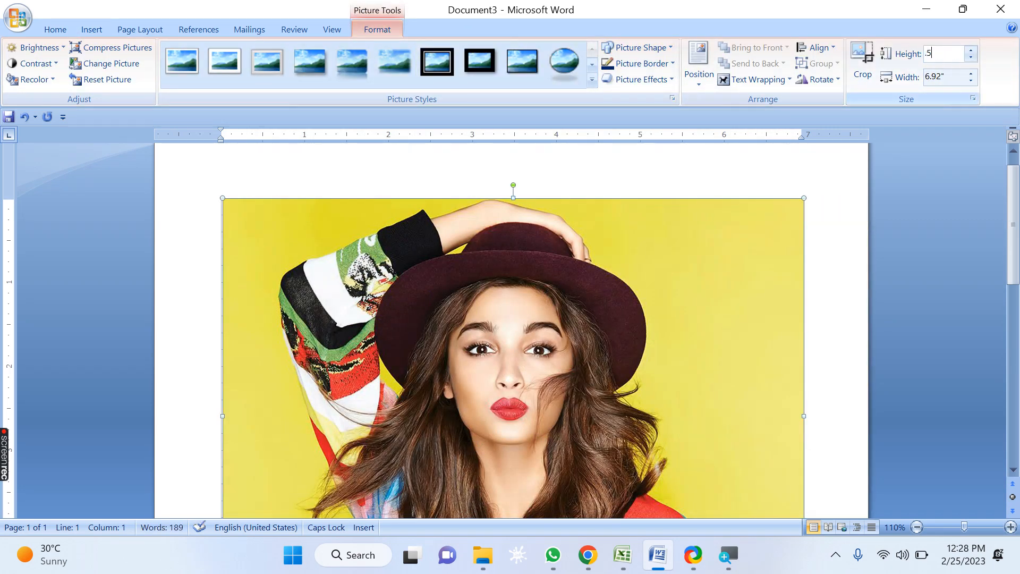
key(Return)
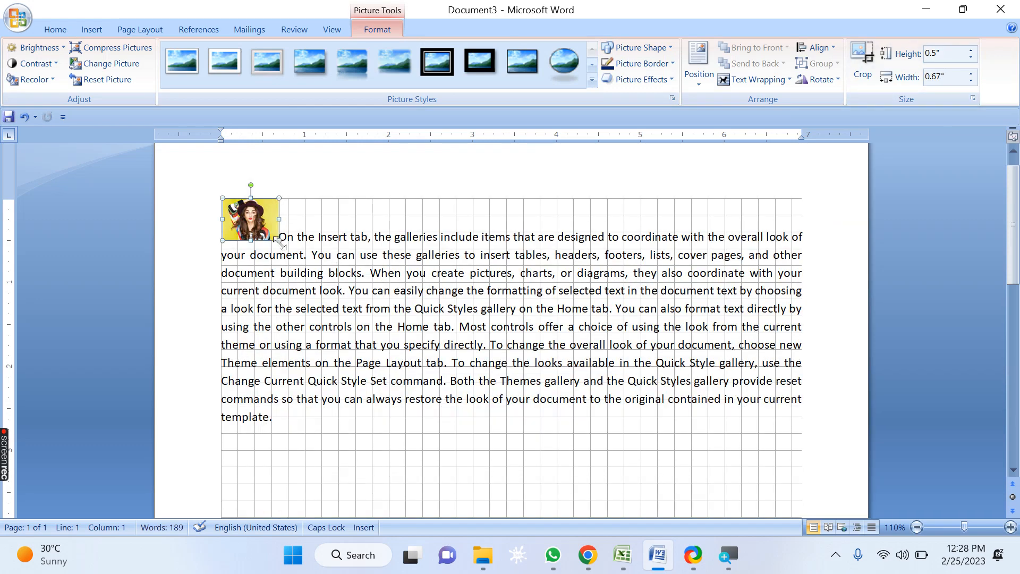
drag(277, 239, 458, 374)
Step: Flip the picture vertically, then flip it vertically again to restore it
click(837, 81)
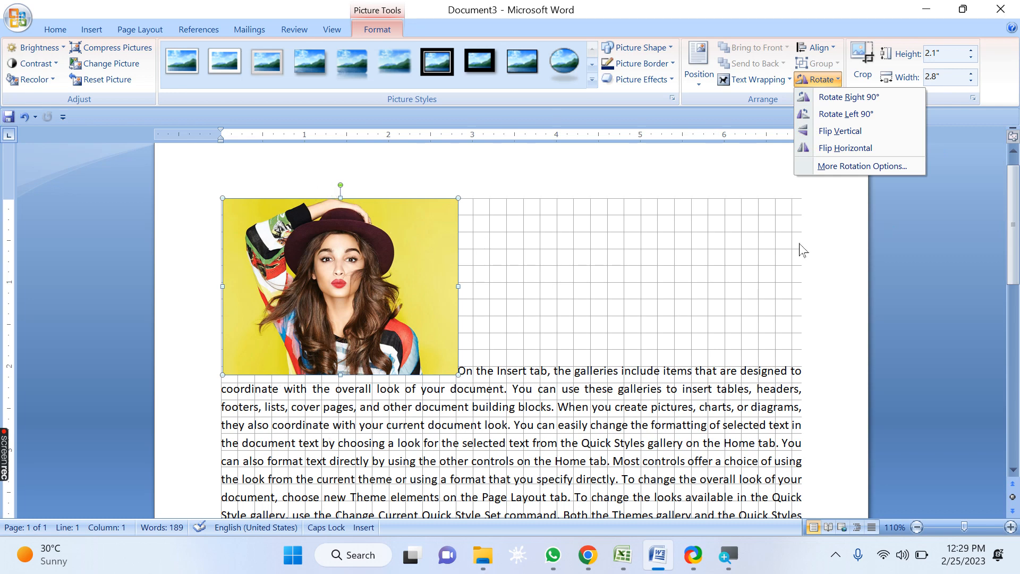
click(862, 134)
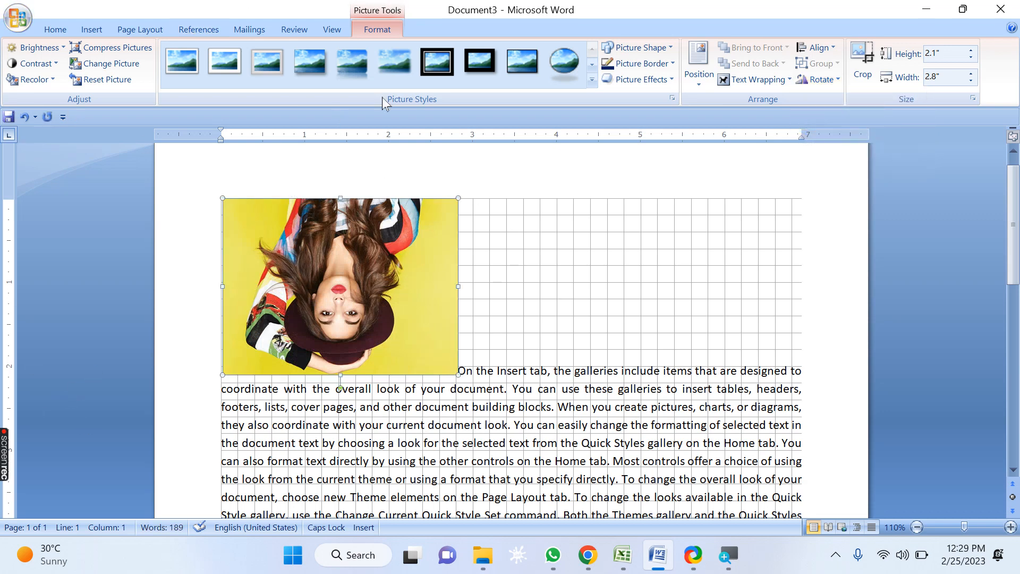
click(833, 89)
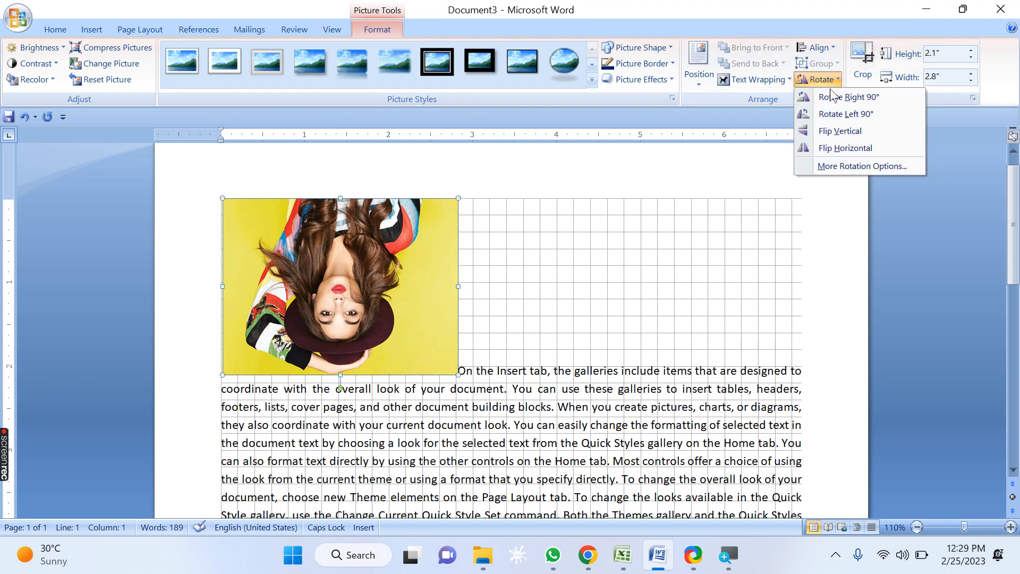
click(832, 131)
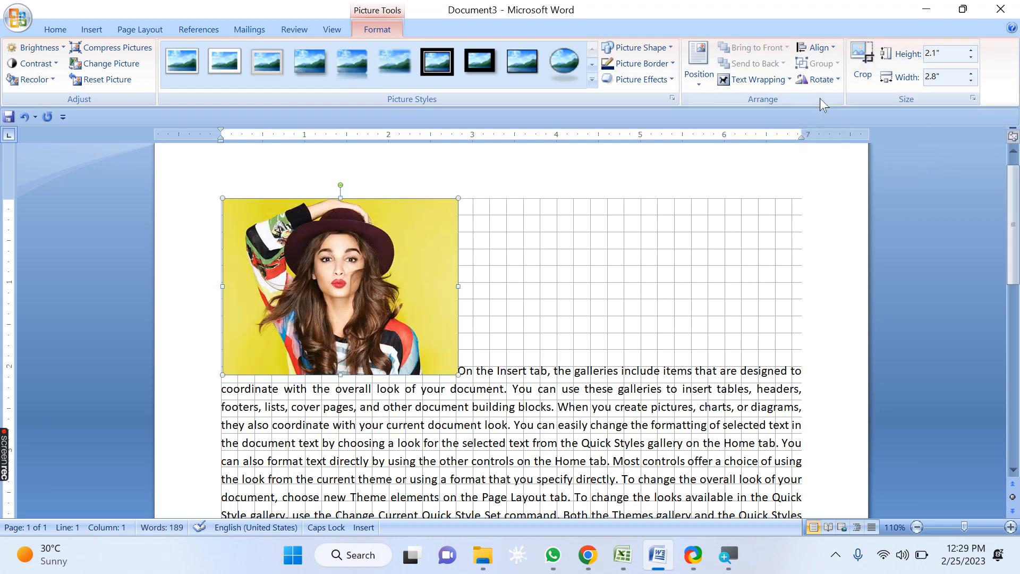
Step: Flip the picture horizontally, then flip it horizontally again to restore it
click(821, 84)
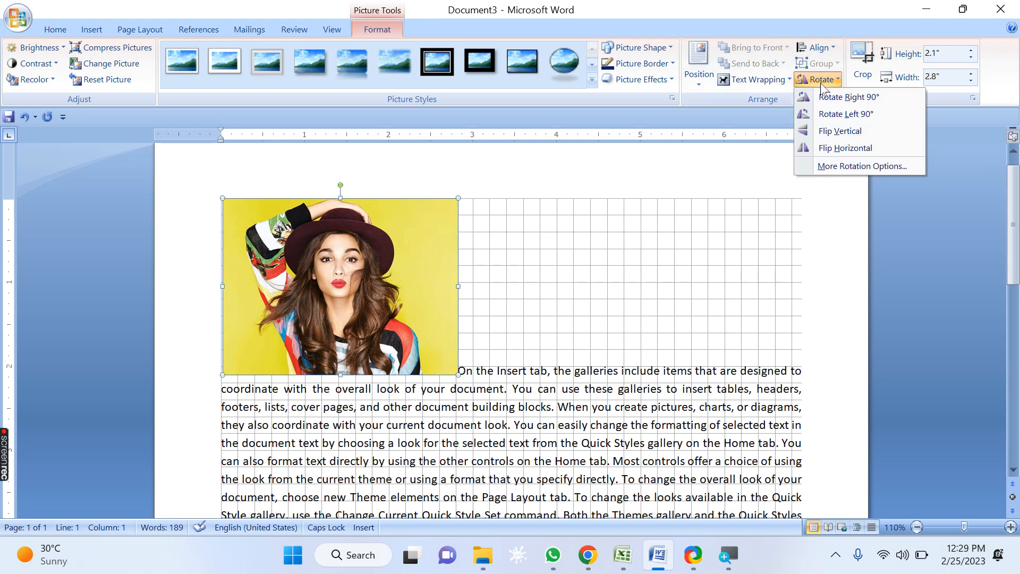
click(829, 150)
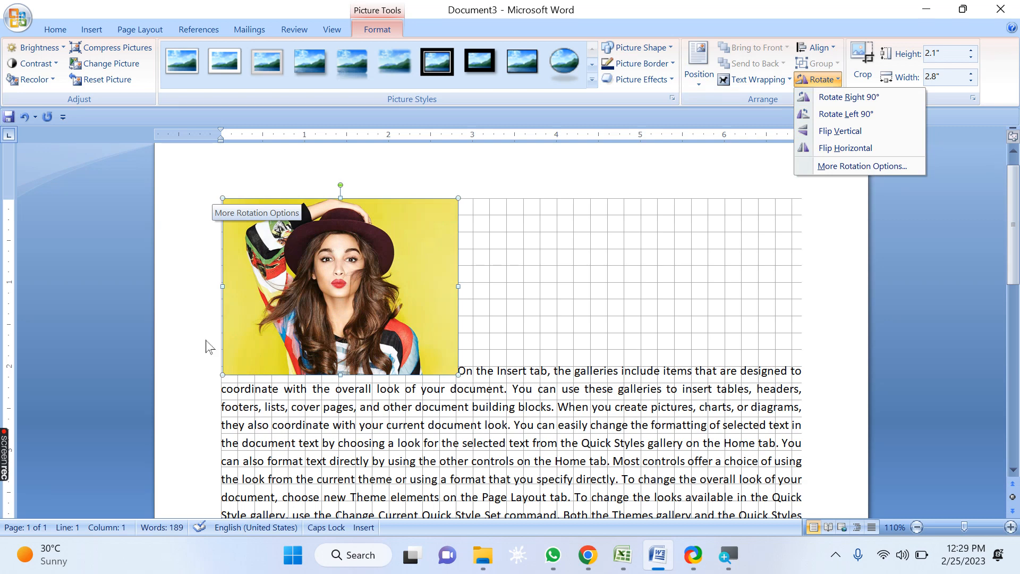
click(842, 149)
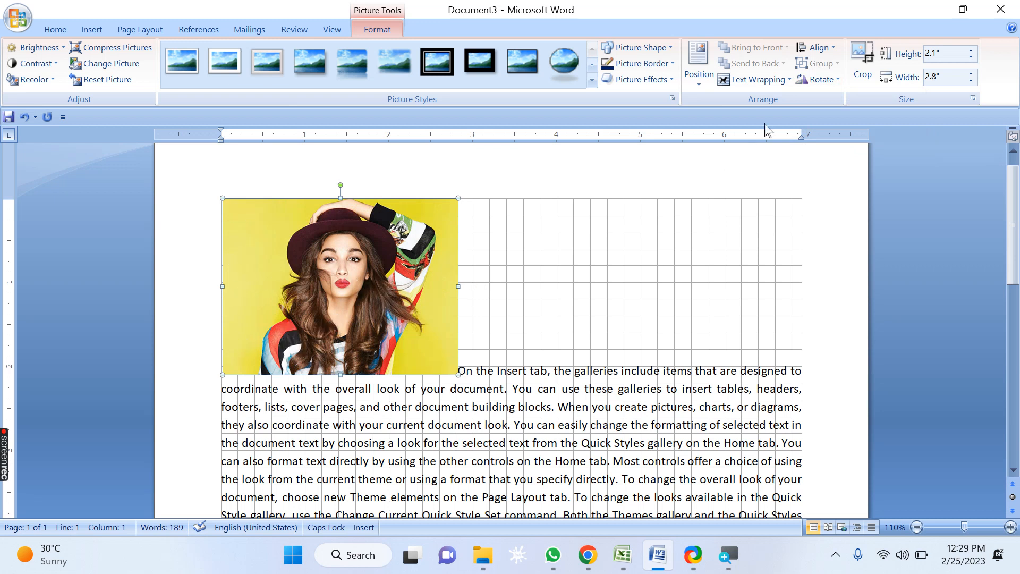
click(823, 80)
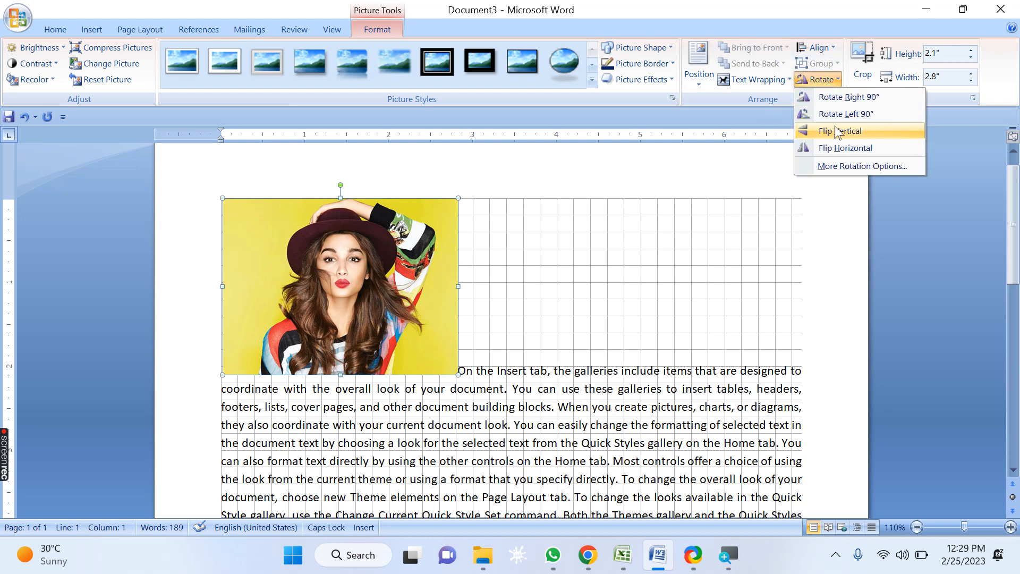
click(870, 152)
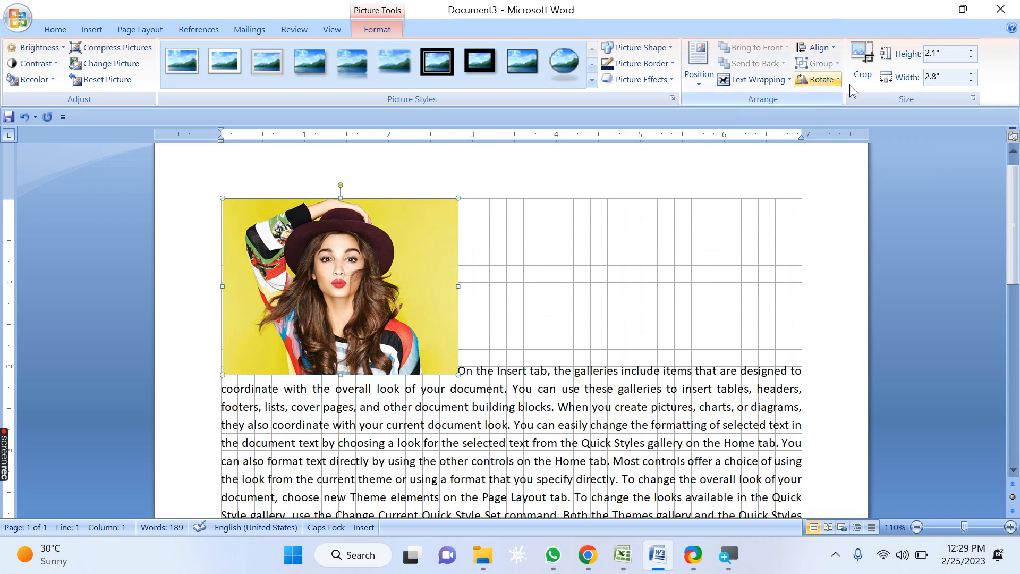
Step: Open the picture's more rotation options and raise its height to 2.6"
click(826, 80)
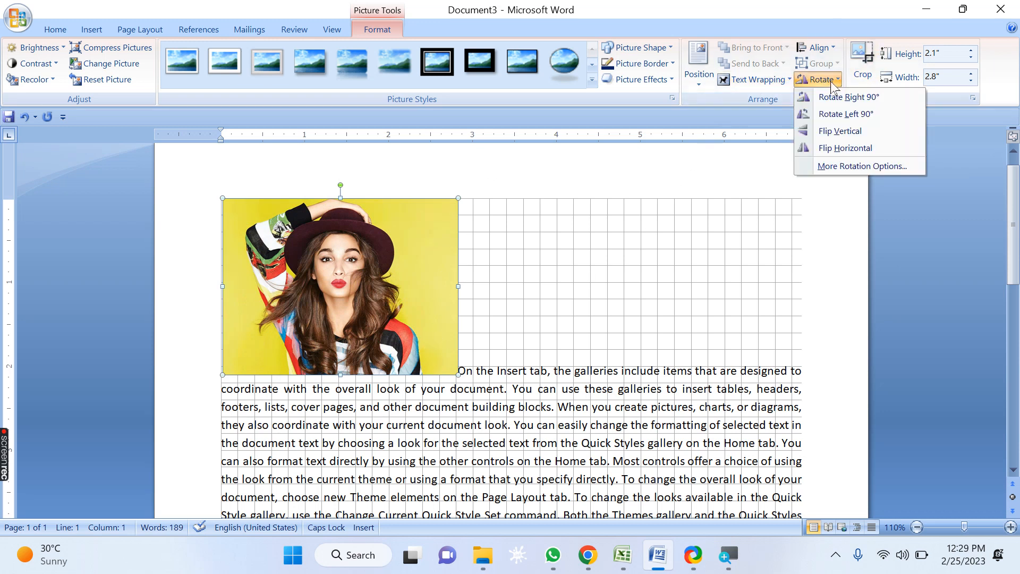
click(849, 167)
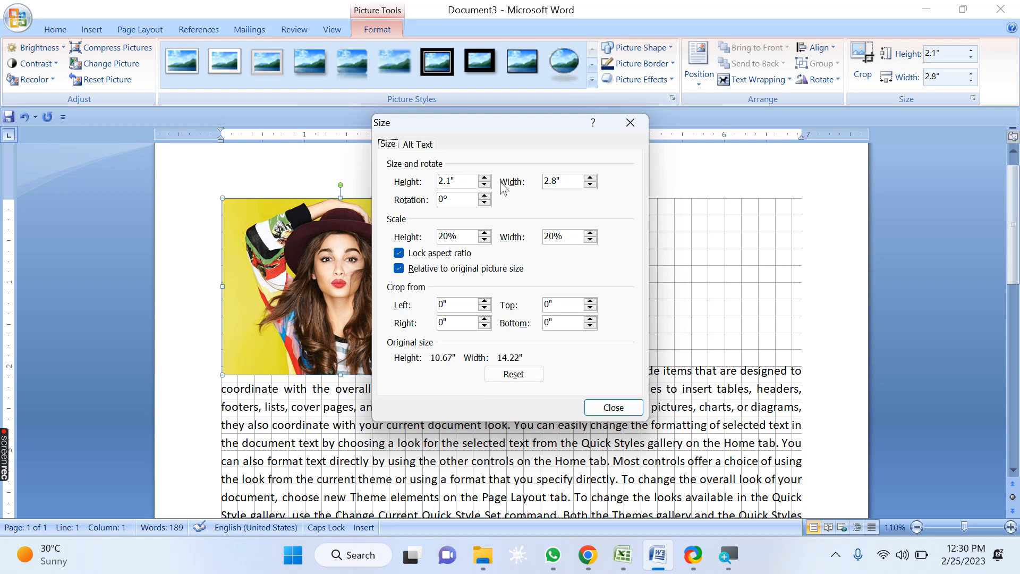
click(485, 178)
click(485, 178)
click(485, 179)
click(485, 179)
click(484, 179)
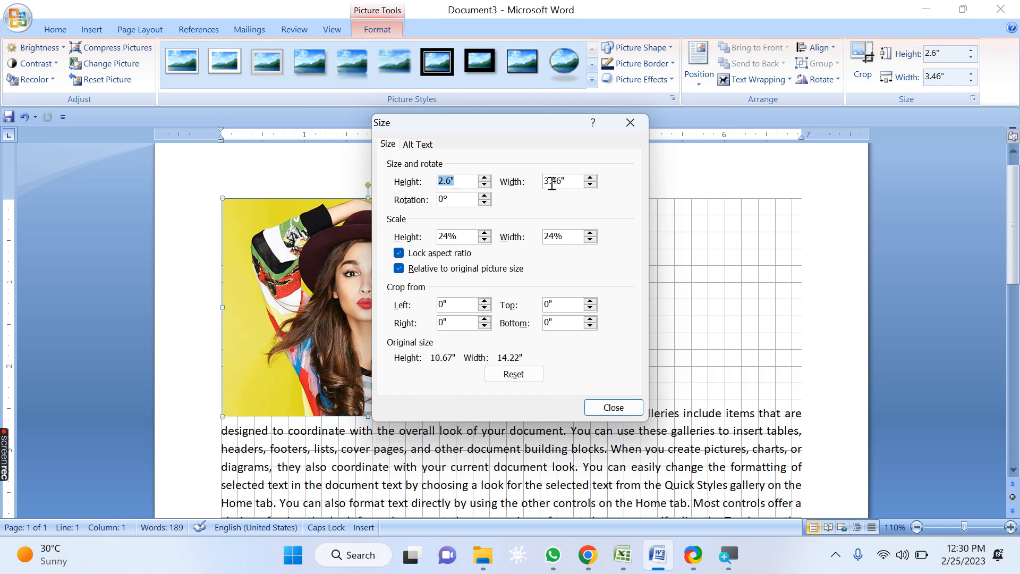
Step: Increase the picture's width to 4.2" in the Size dialog
click(591, 178)
click(590, 179)
click(590, 179)
click(590, 178)
click(590, 179)
click(591, 178)
click(590, 178)
click(590, 179)
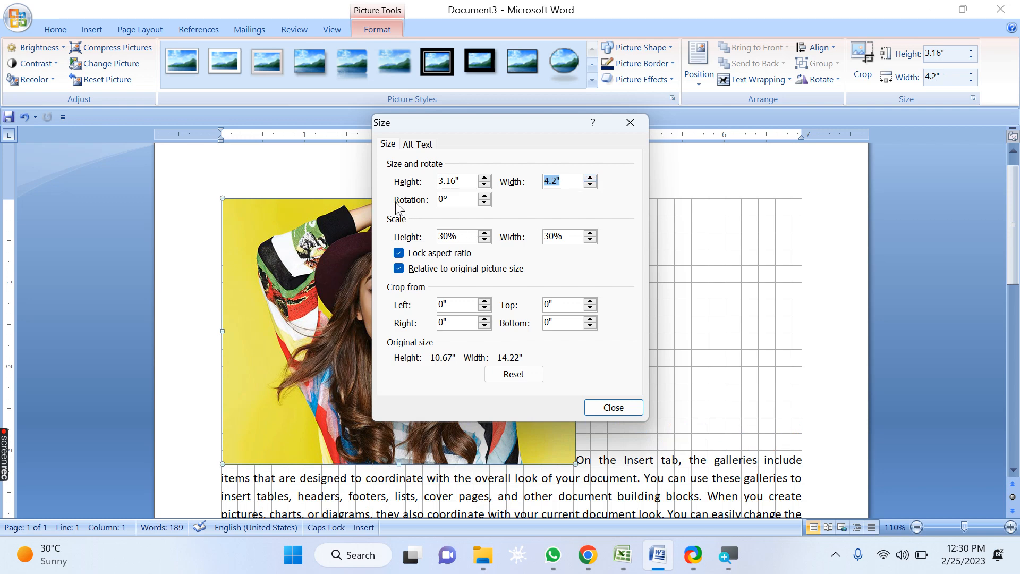
Step: Spin the picture's rotation up to 16°, then back down to 5°
click(484, 196)
click(484, 196)
click(485, 196)
click(485, 196)
click(484, 196)
click(484, 196)
click(484, 196)
click(485, 196)
click(485, 196)
click(484, 196)
click(485, 196)
click(485, 196)
click(485, 196)
click(484, 196)
click(485, 196)
click(484, 196)
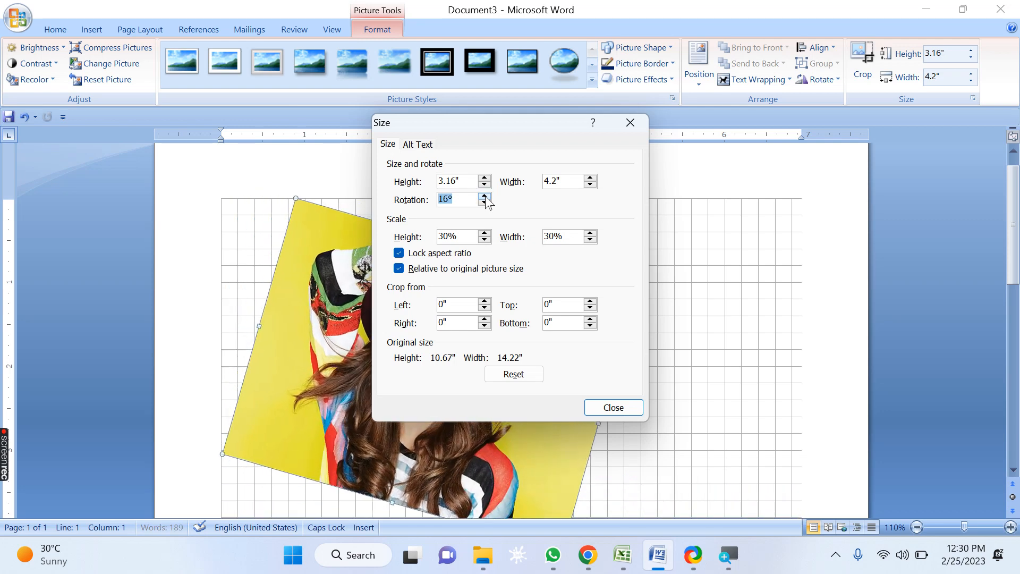
click(484, 202)
click(485, 202)
click(485, 203)
click(484, 202)
click(485, 202)
click(485, 202)
click(484, 202)
click(484, 203)
click(484, 203)
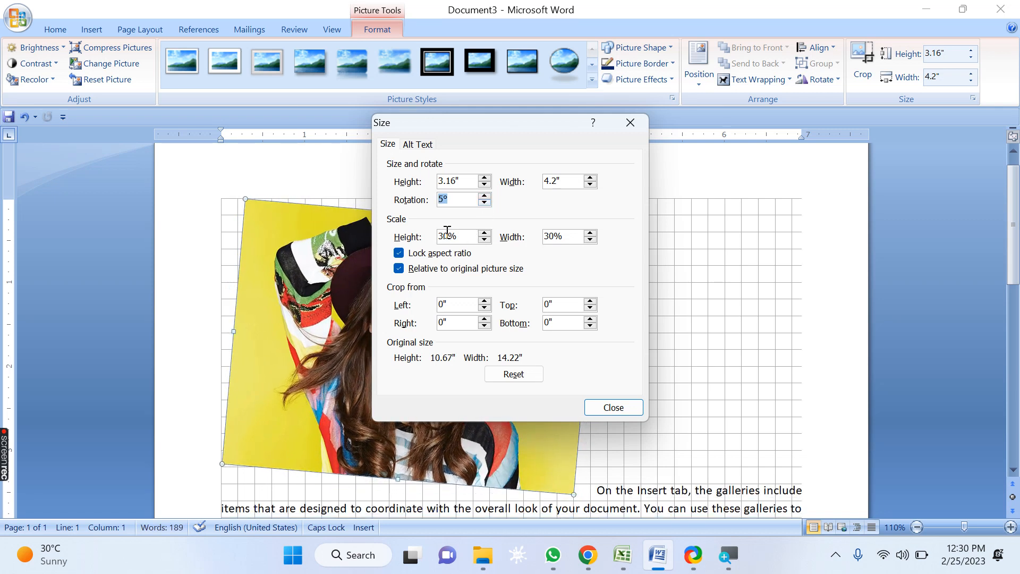
Step: Raise the picture's scale height to 38% and its scale width to 42%
click(485, 232)
click(484, 233)
click(485, 233)
click(485, 233)
click(485, 232)
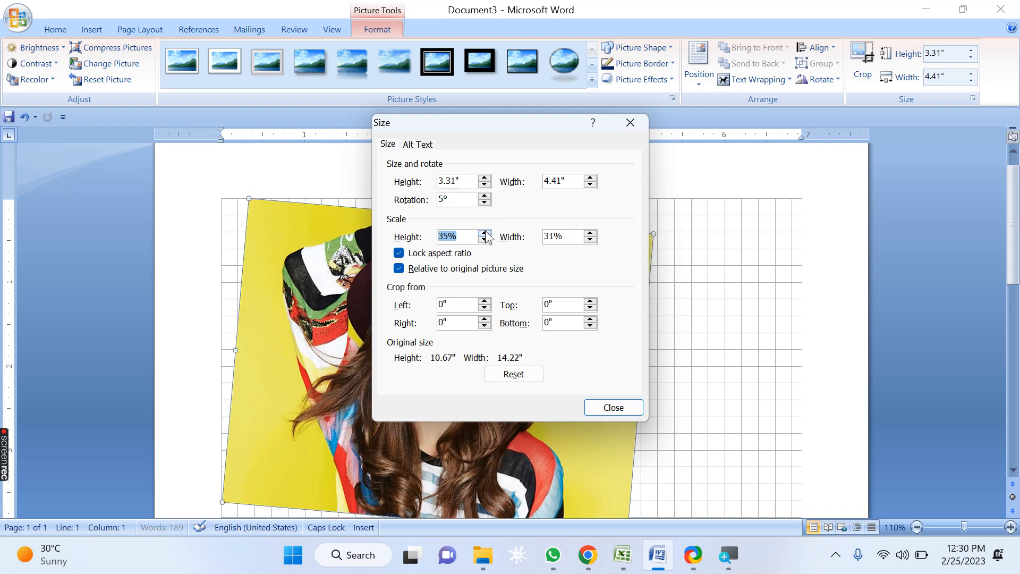
click(484, 233)
click(485, 233)
click(484, 233)
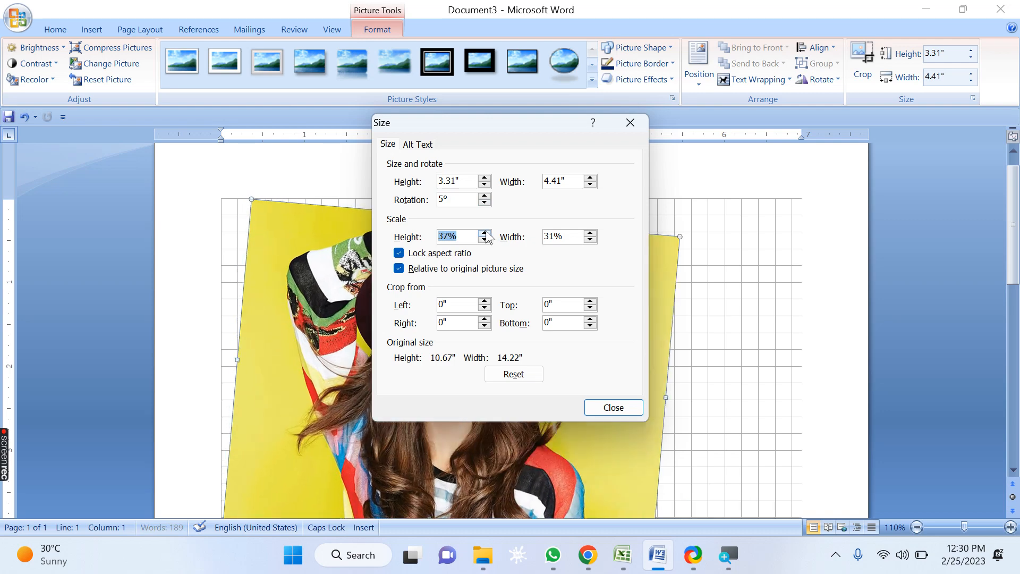
click(590, 234)
click(590, 234)
click(590, 234)
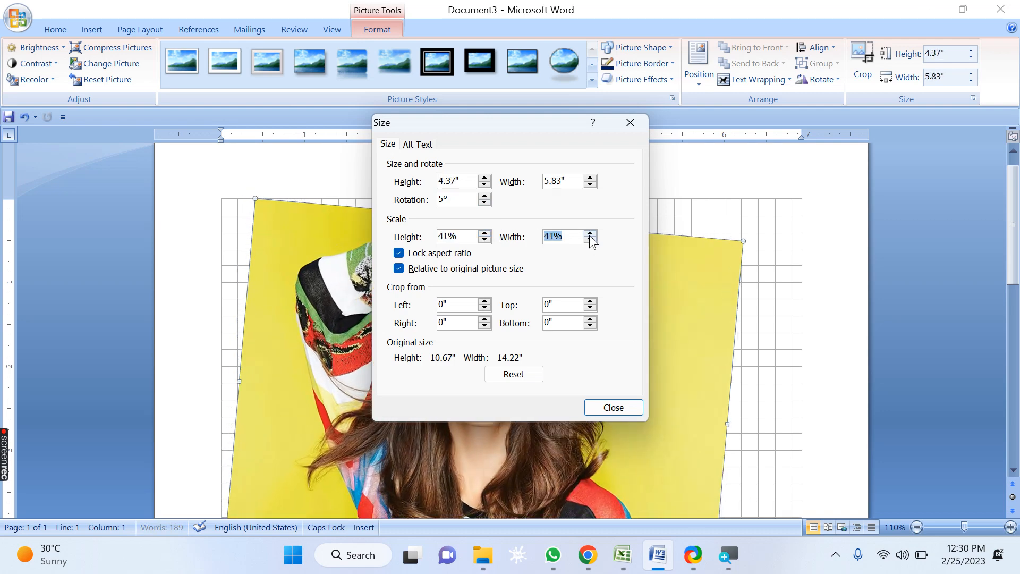
click(590, 233)
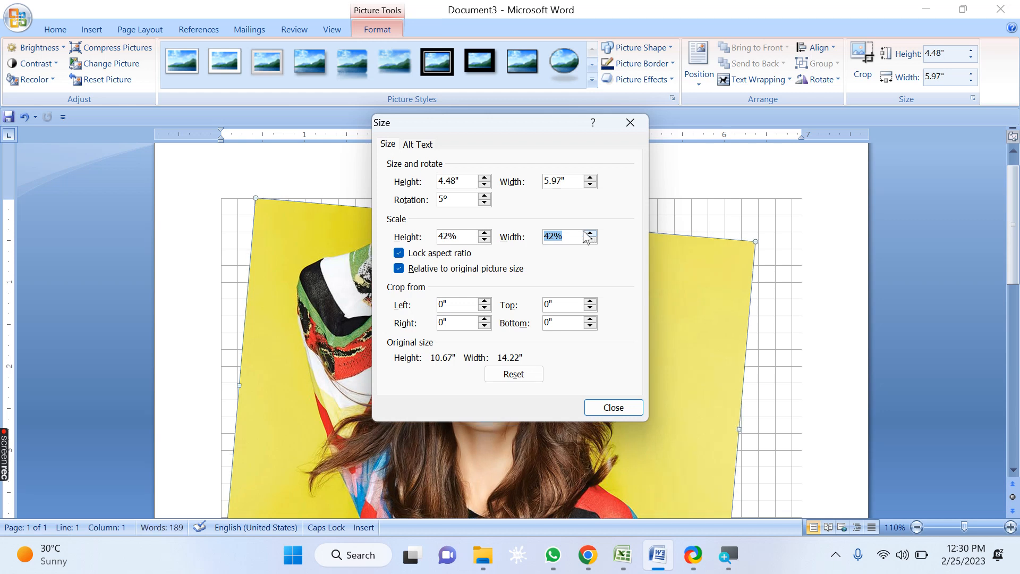
Step: Turn off Lock aspect ratio for the picture
click(449, 182)
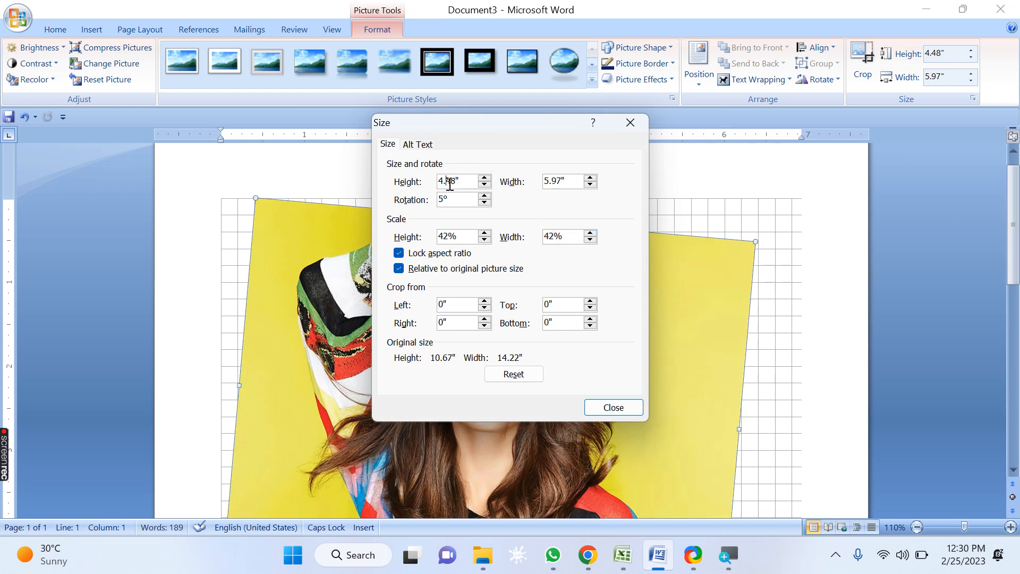
drag(574, 184, 534, 181)
drag(463, 182, 438, 182)
click(567, 183)
click(404, 256)
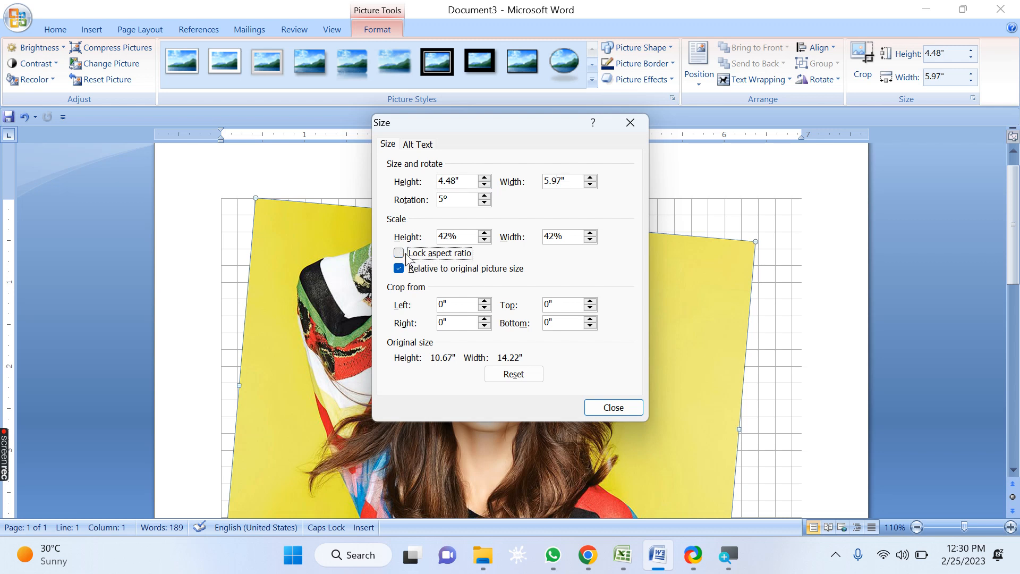
Step: Increase the picture's height alone to 5.1"
click(484, 179)
click(484, 179)
click(484, 179)
click(484, 178)
click(484, 179)
click(484, 178)
click(484, 178)
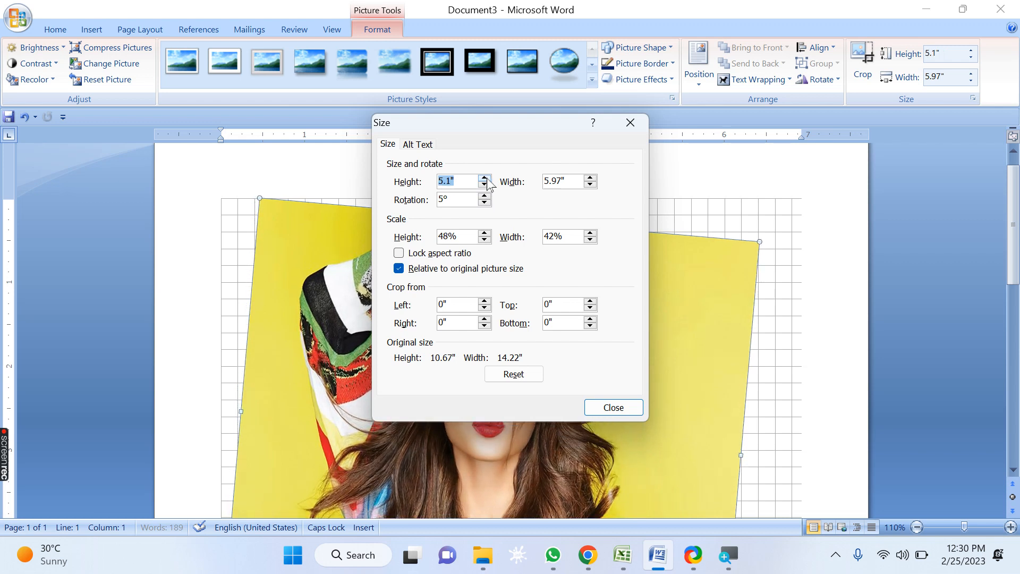
Step: Increase the picture's width alone to 6.7"
click(590, 179)
click(590, 179)
click(589, 178)
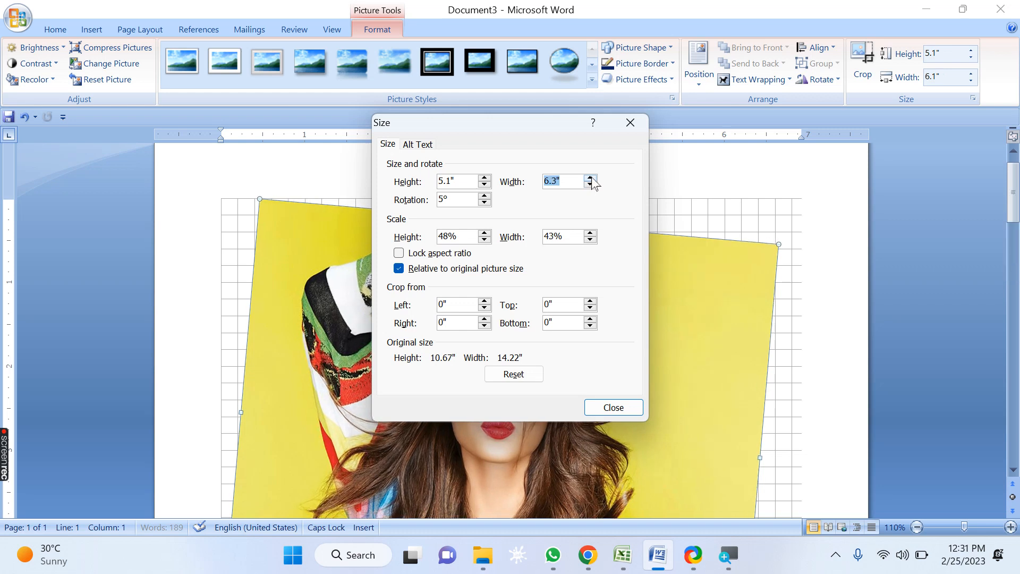
click(590, 178)
click(590, 178)
click(590, 179)
click(590, 179)
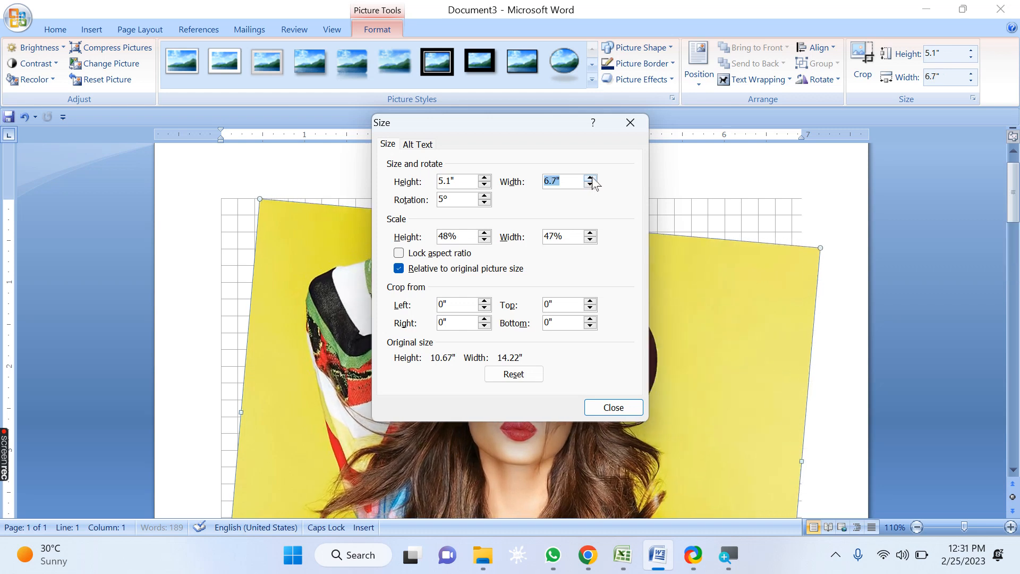
Step: Turn Lock aspect ratio back on and raise the picture's width to 7.5"
click(399, 253)
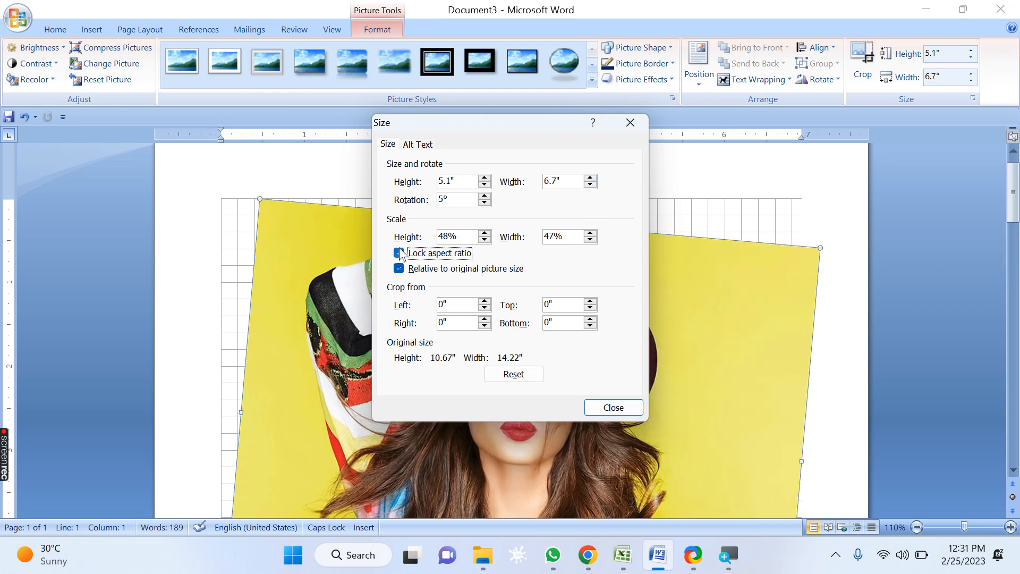
click(590, 178)
click(590, 179)
click(590, 178)
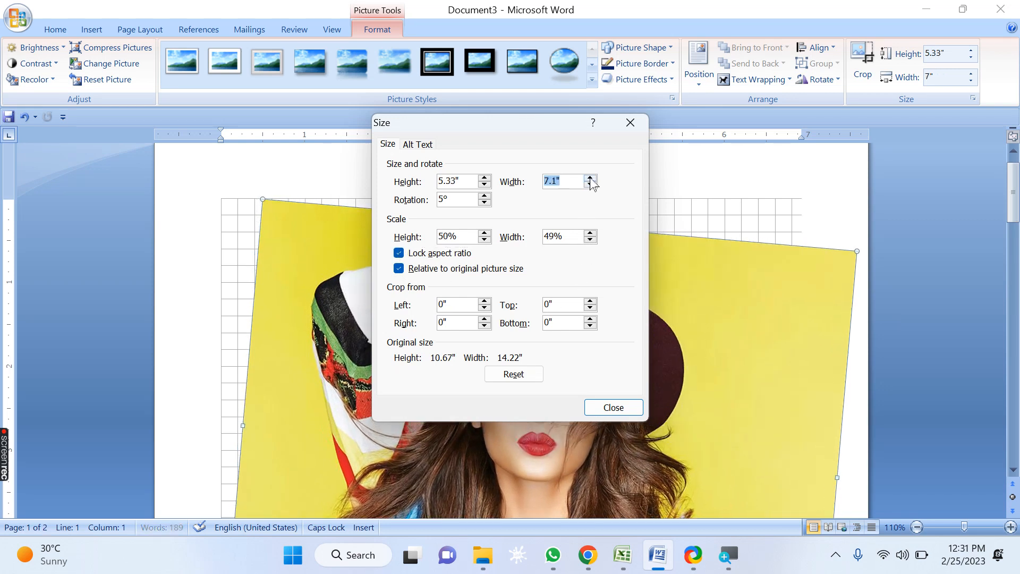
click(590, 179)
click(590, 178)
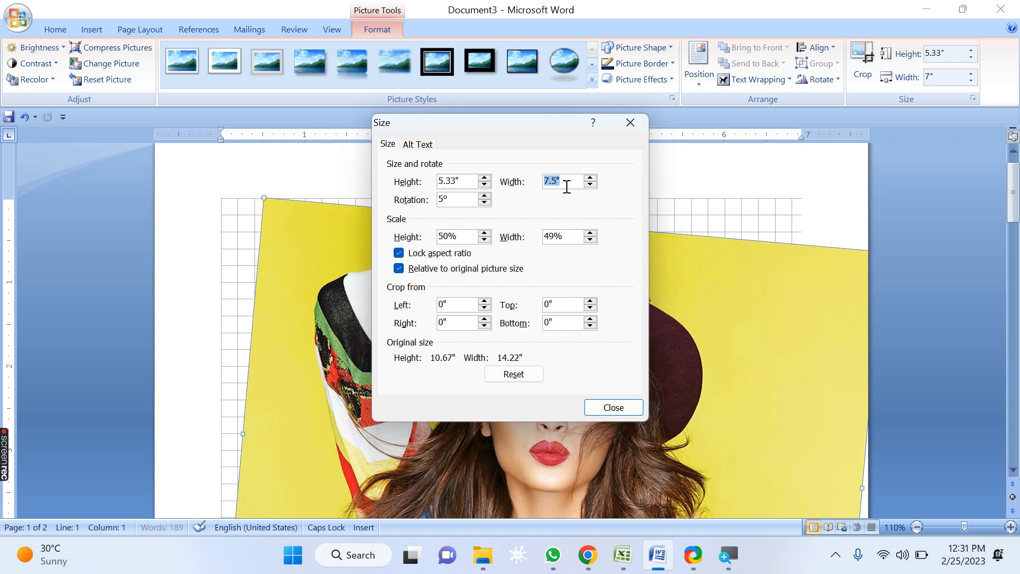
click(590, 179)
Step: Increase the picture's height to 6.5" with the aspect ratio locked
click(484, 178)
click(484, 179)
click(484, 178)
click(484, 179)
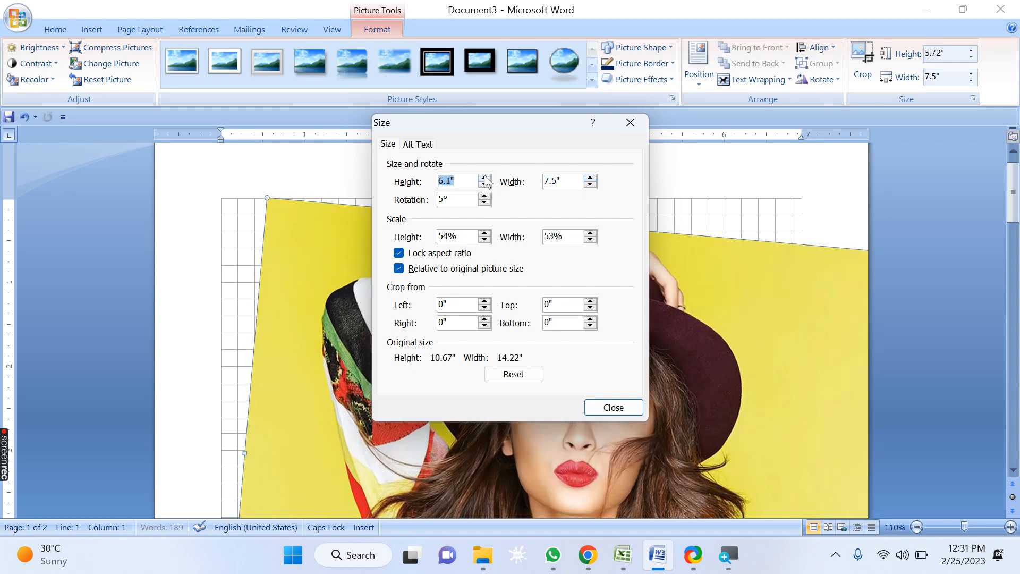
click(484, 178)
click(484, 178)
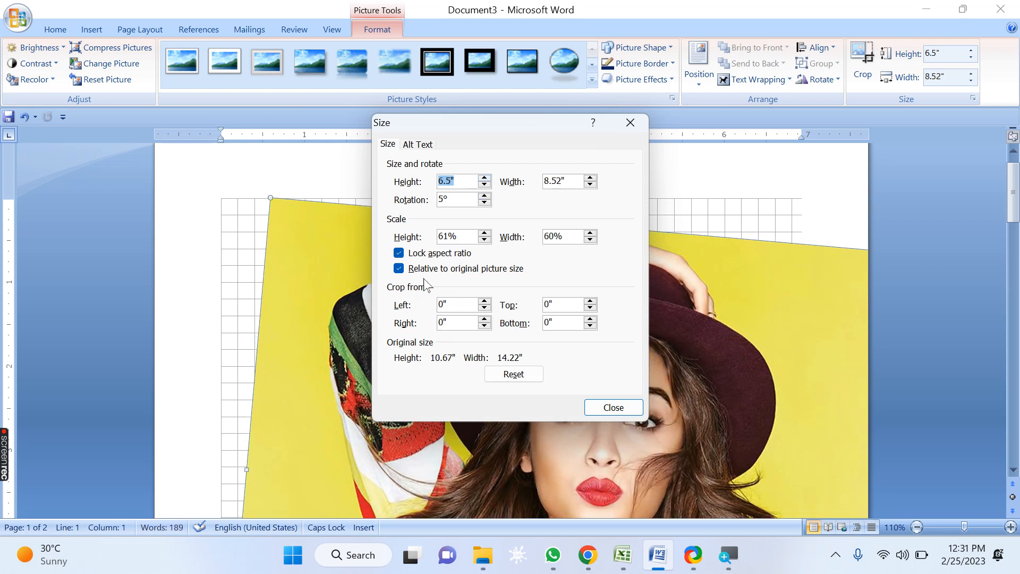
Step: Reset the picture to its original size and rotation and close the Size dialog
click(460, 236)
click(522, 375)
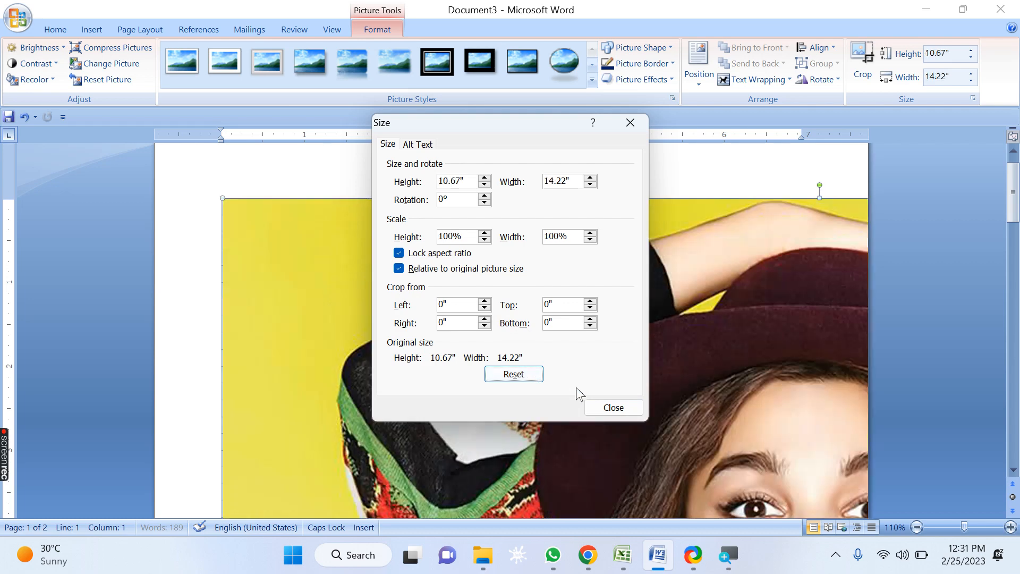
click(611, 408)
scroll(630, 394, down, 4)
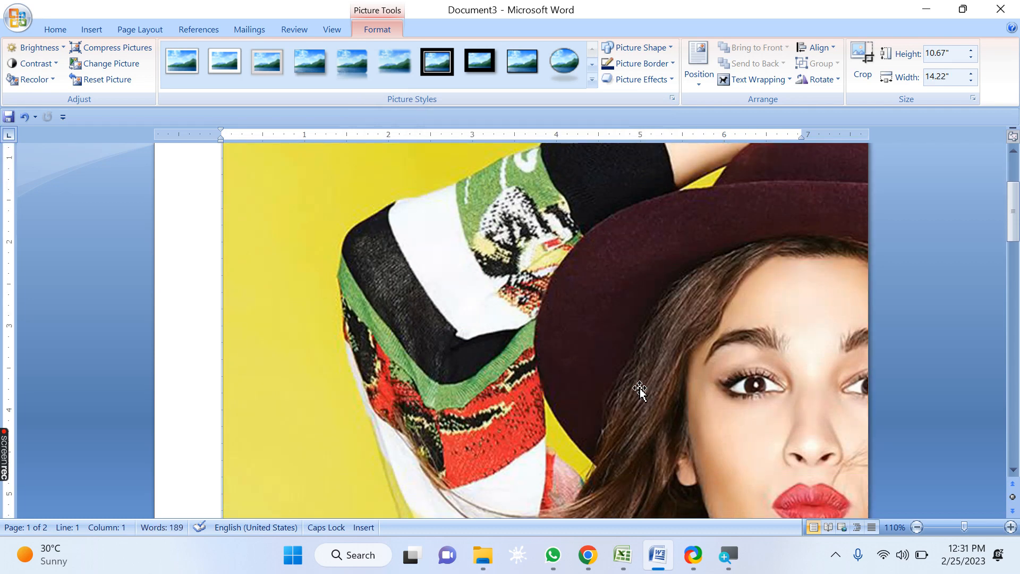
Step: Open the rotation options dialog and crop the picture 1" from the left, 0.5" from the top and 3" from the bottom, then close it
scroll(640, 391, down, 3)
scroll(640, 391, up, 2)
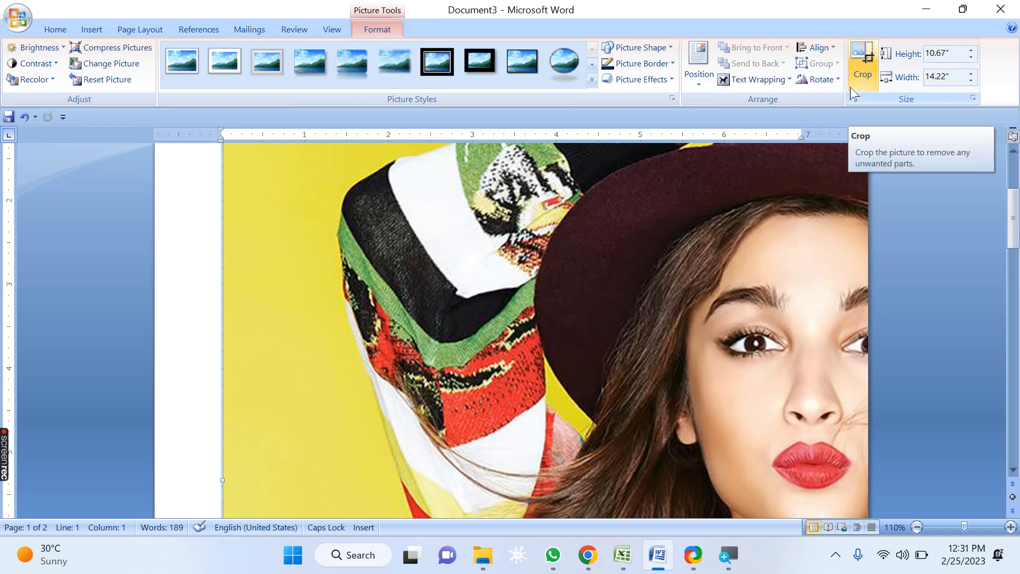
click(822, 79)
click(852, 164)
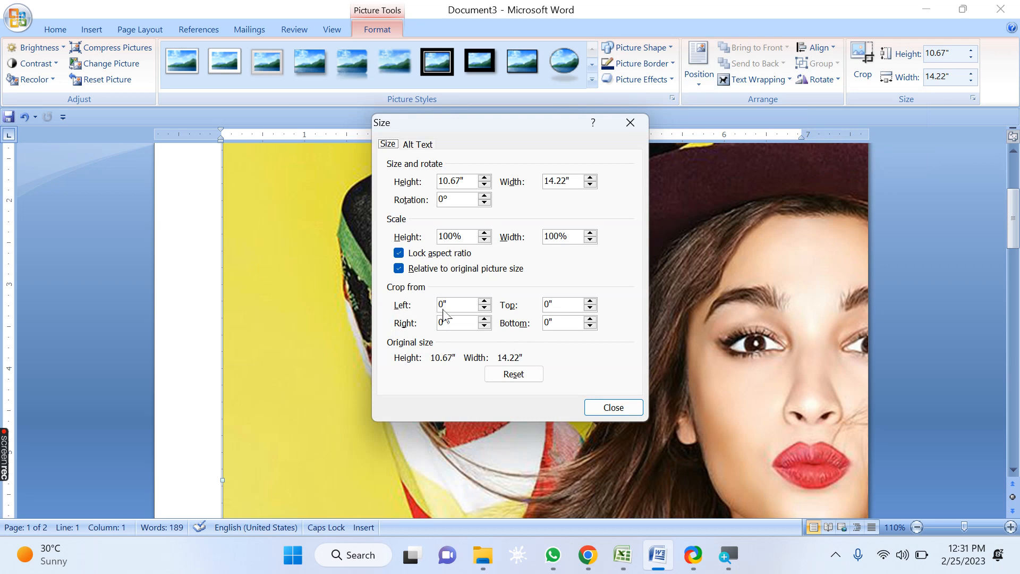
click(470, 302)
click(445, 323)
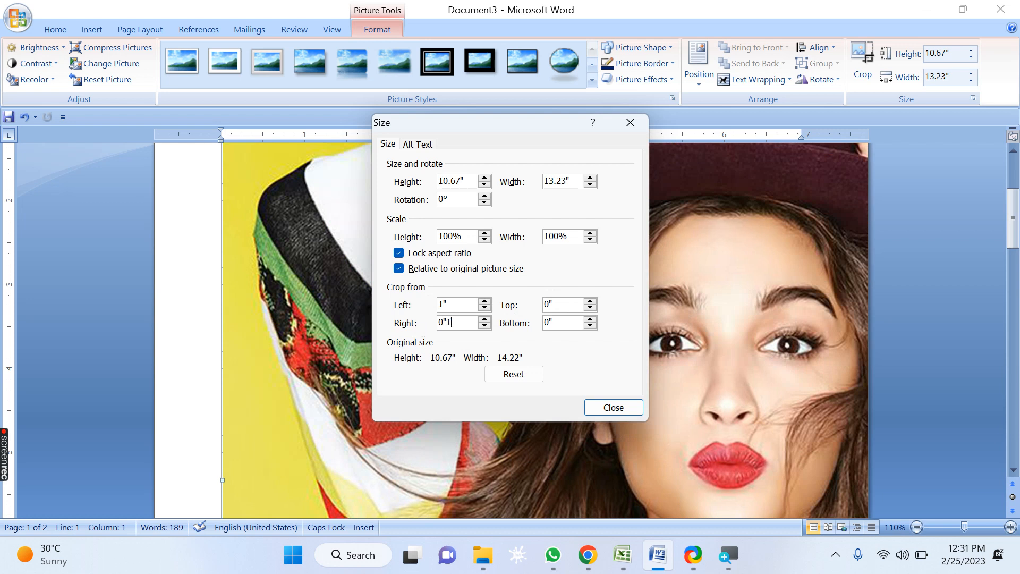
double_click(562, 322)
double_click(559, 305)
click(604, 408)
Step: Scale the cropped picture down from its top-left corner to about 1.27" high and 2.34" wide
scroll(569, 375, up, 5)
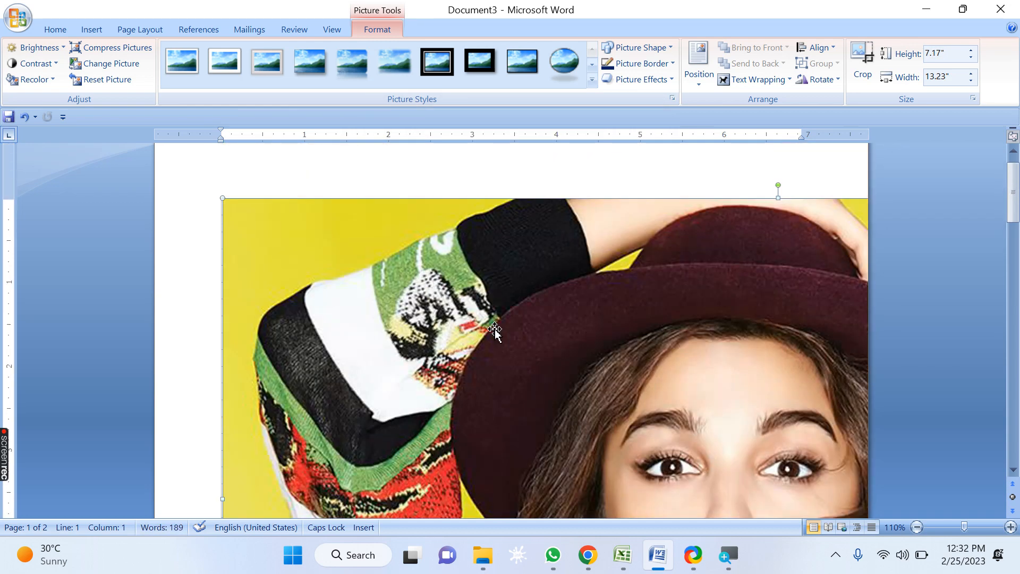
scroll(494, 330, up, 1)
drag(221, 224, 688, 456)
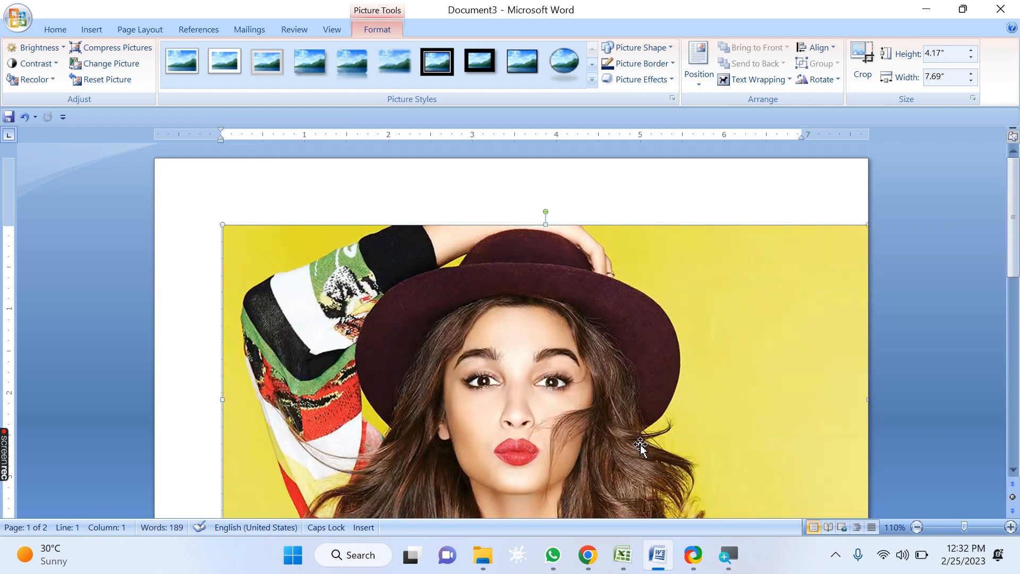
drag(221, 223, 672, 469)
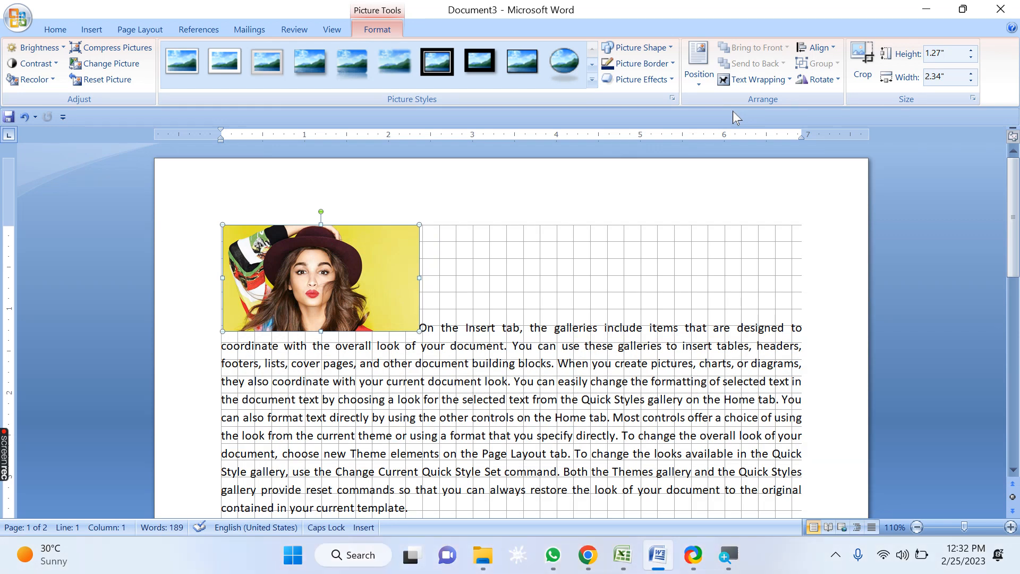
Step: Reopen the Size dialog through the rotation options and raise the right crop to 3.8"
click(820, 79)
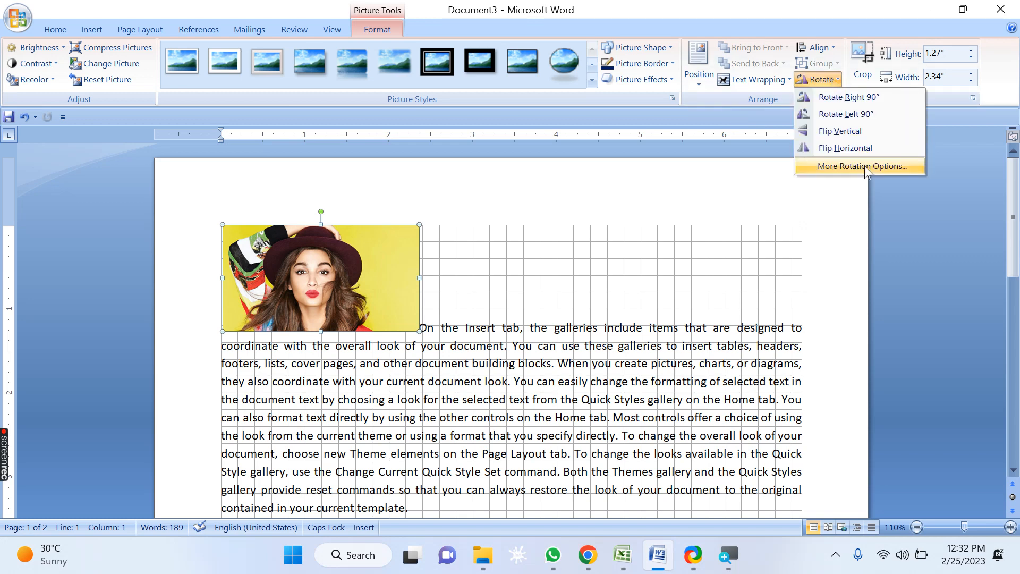
click(865, 166)
drag(499, 127, 678, 46)
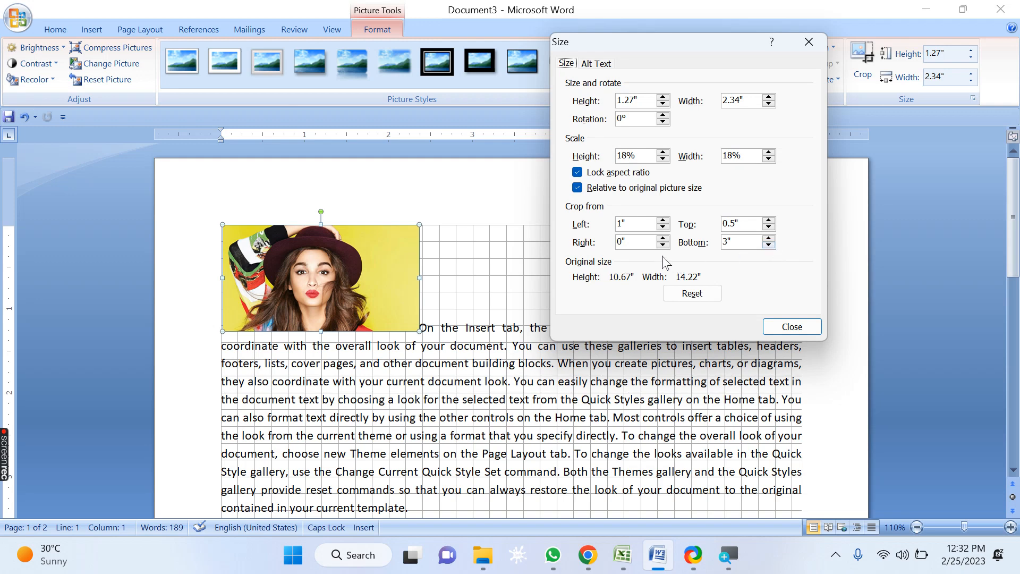
click(662, 238)
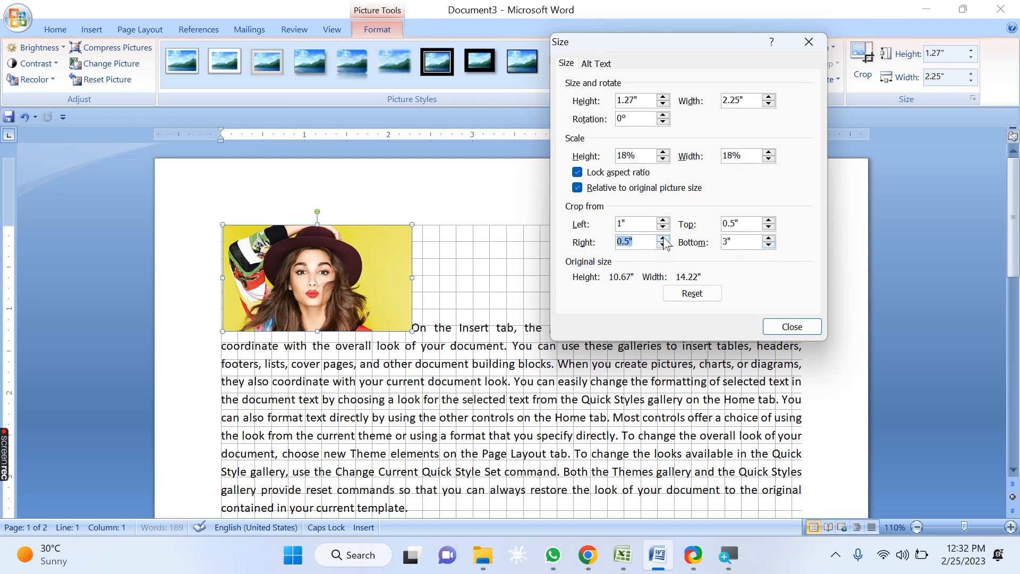
click(663, 239)
click(662, 238)
click(663, 239)
click(662, 239)
click(662, 238)
click(663, 239)
click(663, 239)
click(662, 238)
click(662, 238)
click(662, 239)
click(663, 239)
click(663, 239)
click(662, 239)
click(662, 239)
click(662, 239)
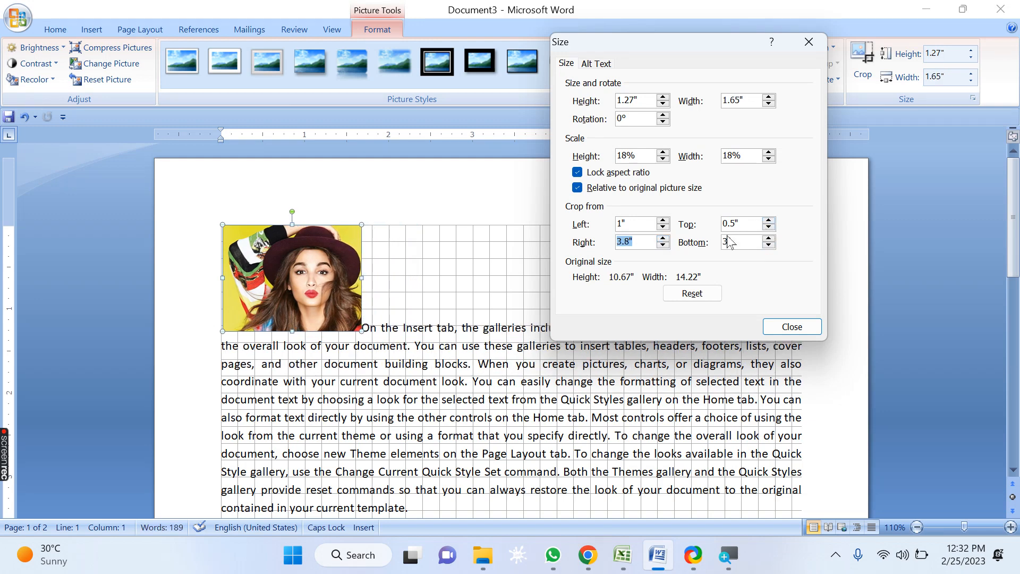
Step: Increase the left crop to 3.5" and close the Size dialog
click(663, 221)
click(663, 220)
click(663, 221)
click(662, 220)
click(668, 218)
click(668, 218)
click(664, 221)
click(664, 220)
click(664, 220)
click(663, 220)
click(663, 221)
click(663, 220)
click(663, 220)
click(664, 221)
click(666, 220)
click(667, 221)
click(666, 221)
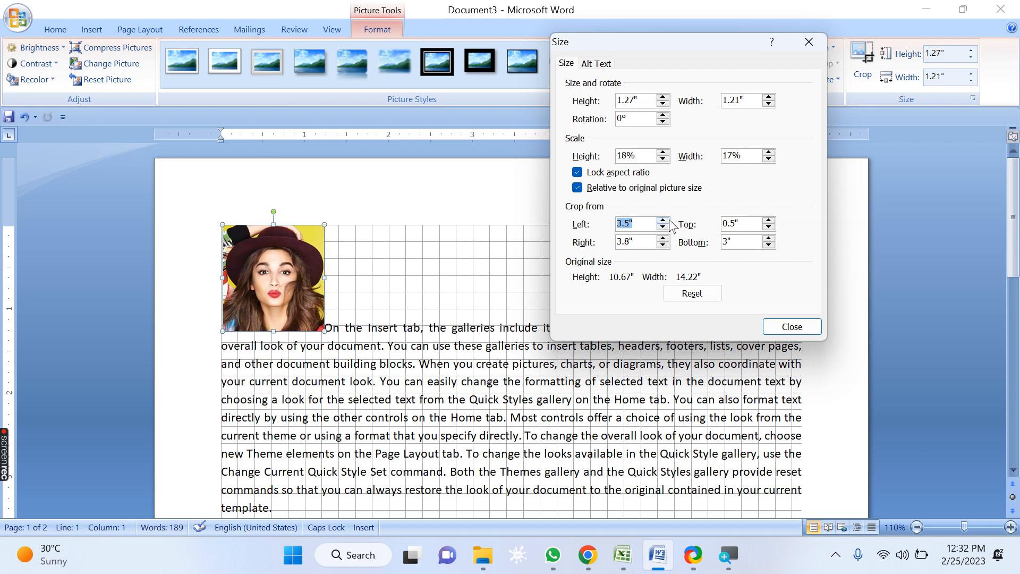
click(799, 329)
Step: Reopen the Size dialog for the picture and step its rotation up a few degrees and back to 0°
click(297, 276)
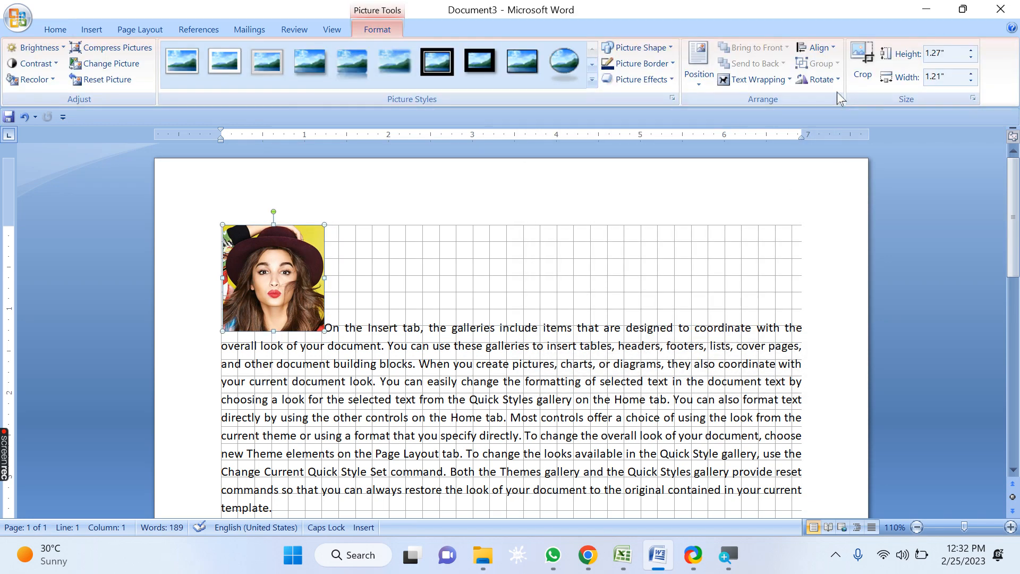
click(829, 80)
click(829, 167)
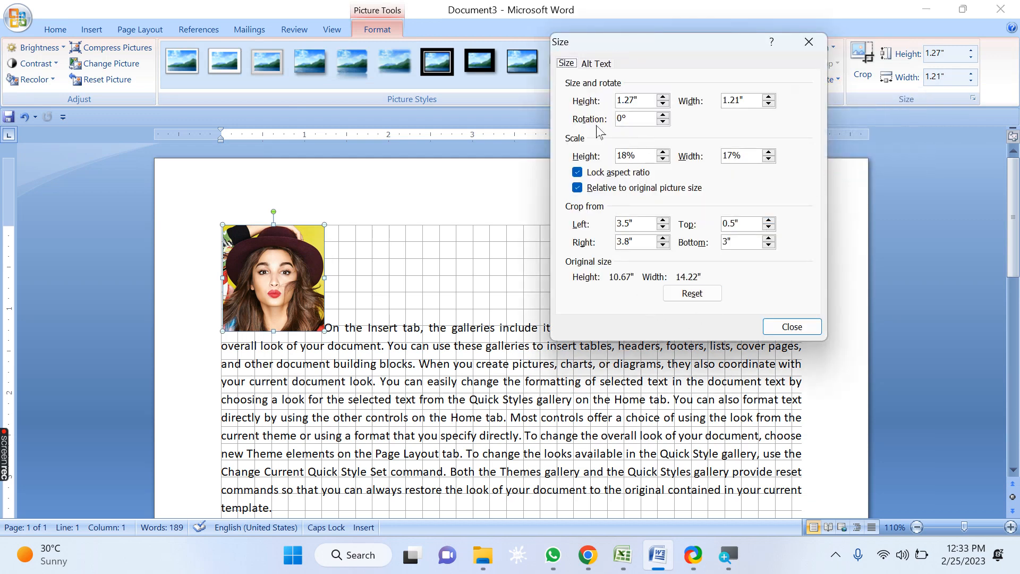
click(665, 117)
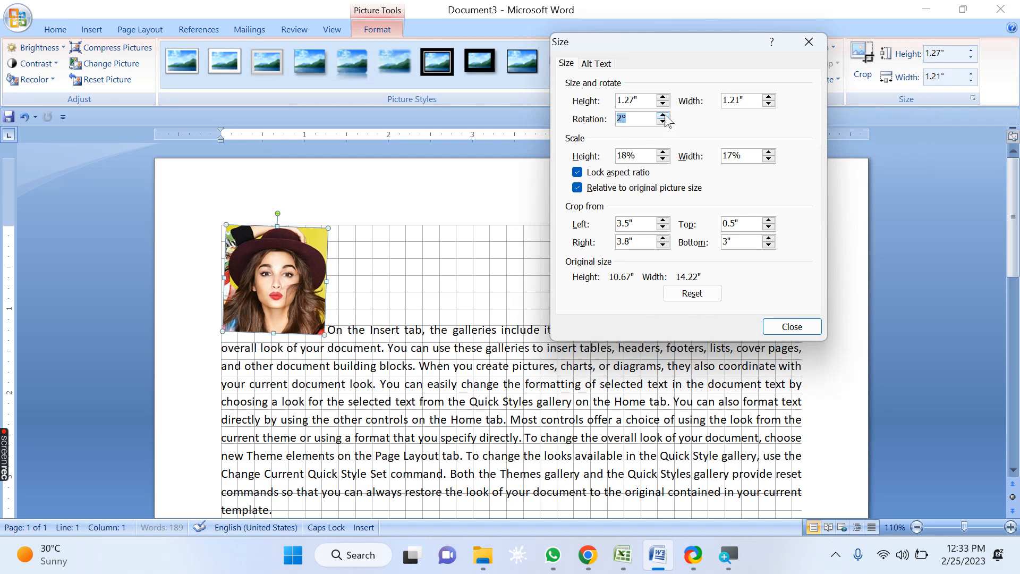
click(663, 115)
click(662, 115)
click(663, 115)
click(663, 115)
click(663, 115)
click(662, 116)
click(663, 116)
click(663, 122)
click(662, 122)
click(663, 123)
click(662, 123)
click(663, 122)
click(663, 123)
click(662, 122)
click(663, 123)
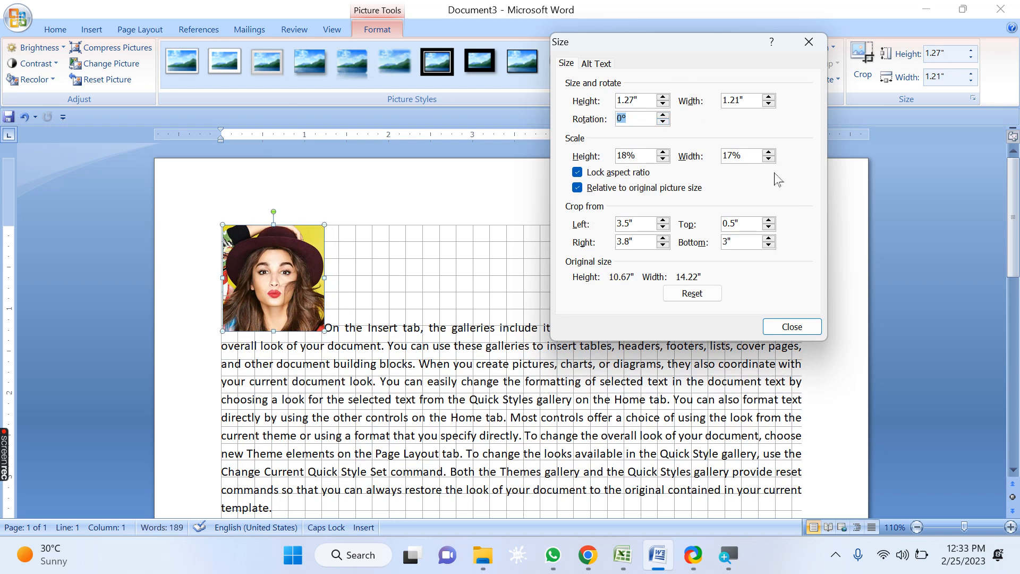
Step: Reset the picture to its original size and crop, and close the Size dialog
click(700, 293)
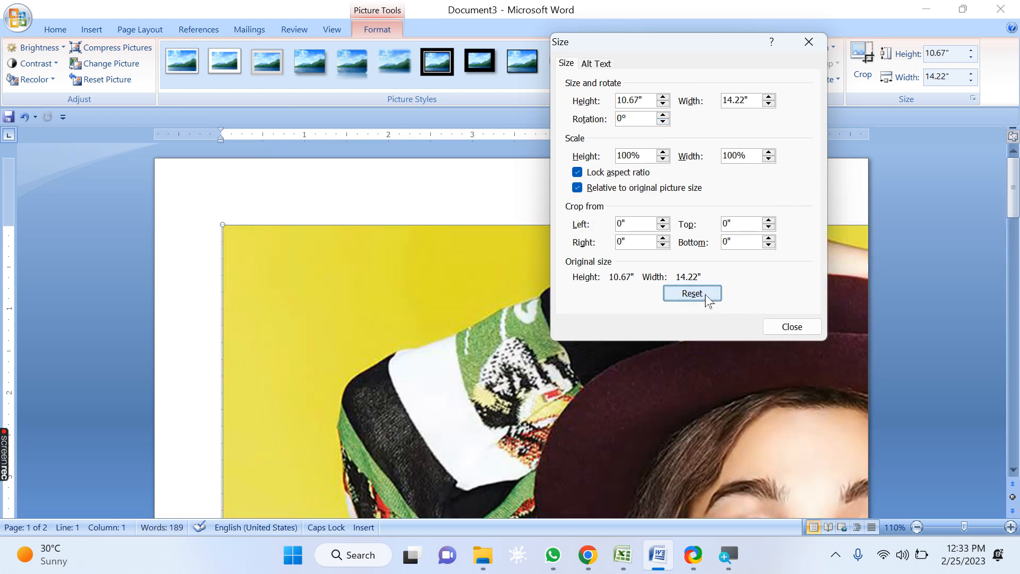
click(790, 326)
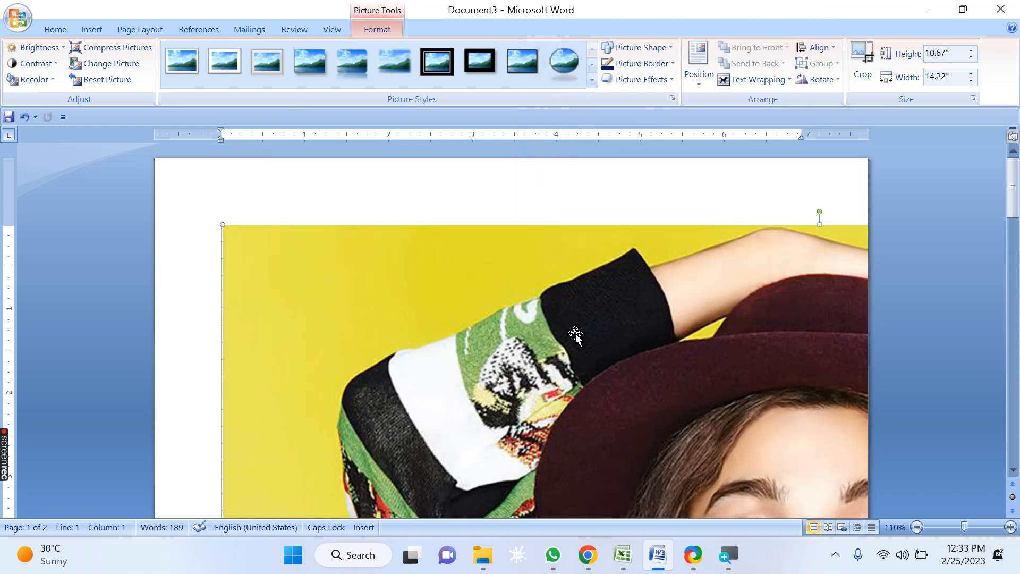
Step: Delete the picture and undo the deletion
key(Delete)
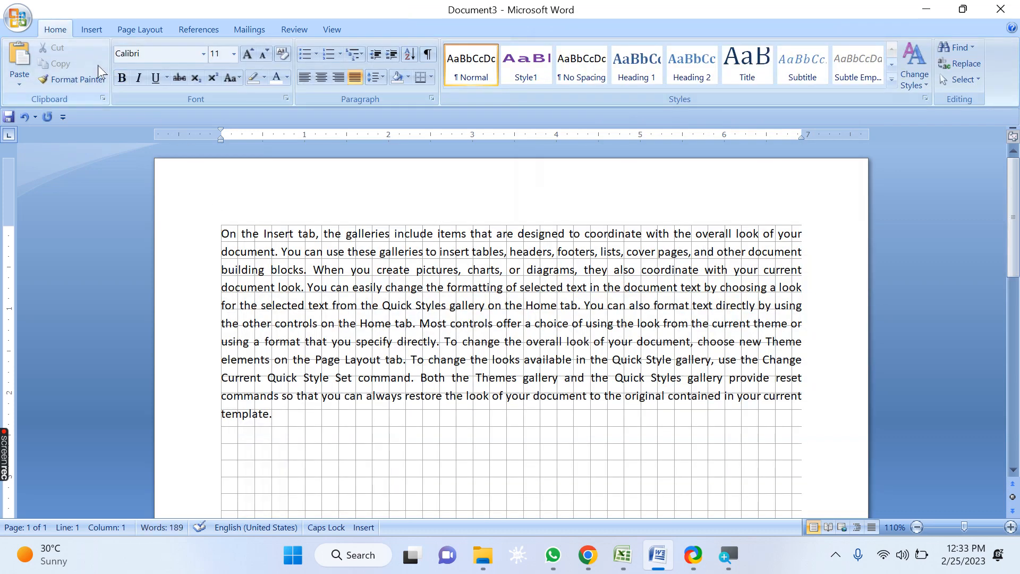
key(ctrl+z)
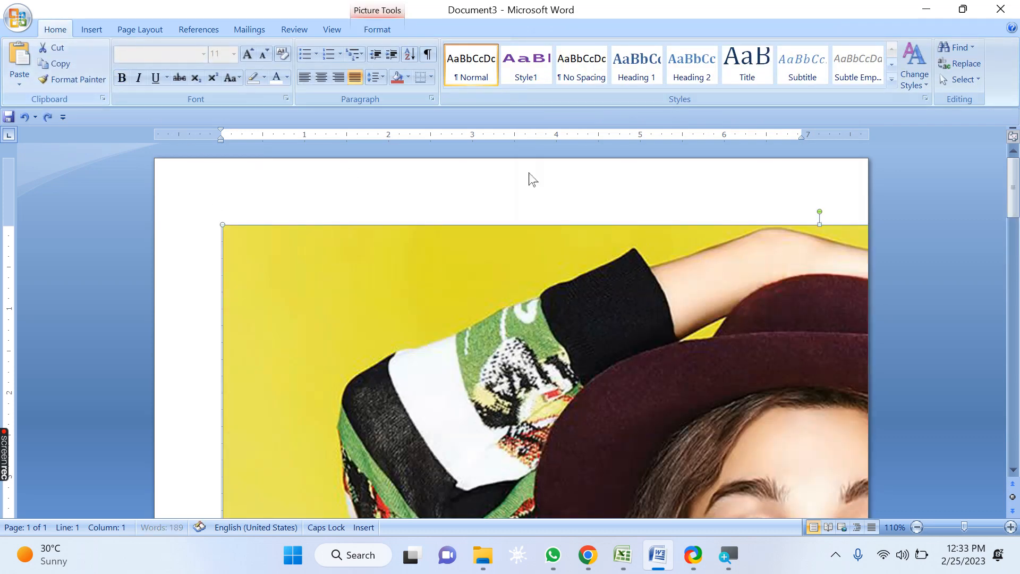
Step: With the Crop tool, trim the picture from its top-left corner down to about 7.67" by 8.27"
click(378, 30)
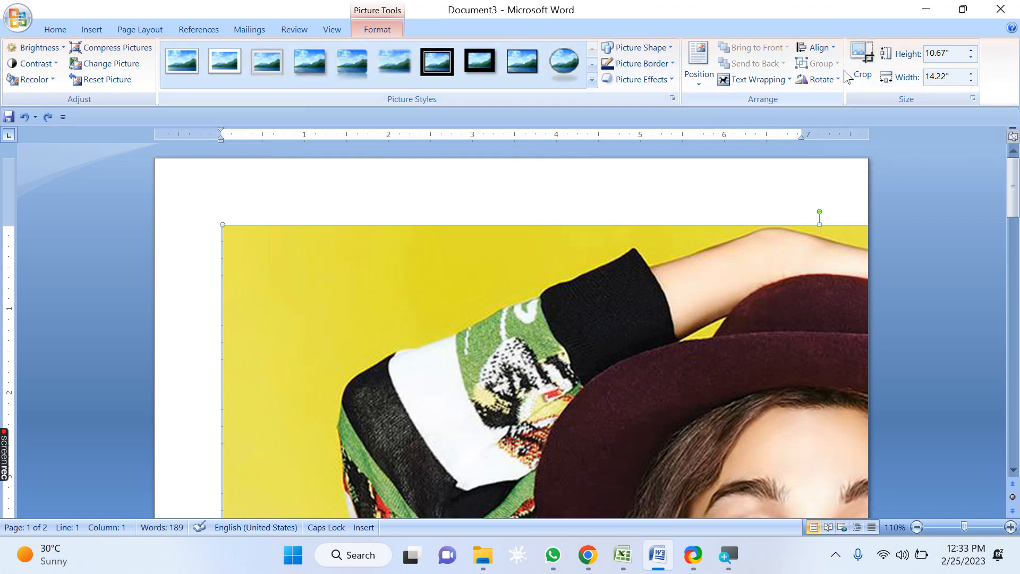
click(863, 63)
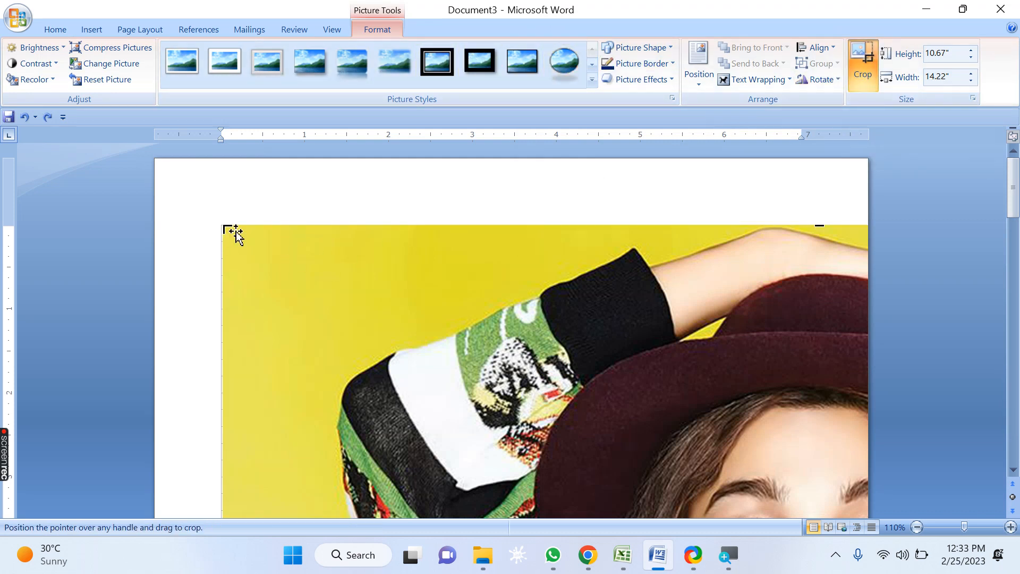
drag(230, 233, 434, 344)
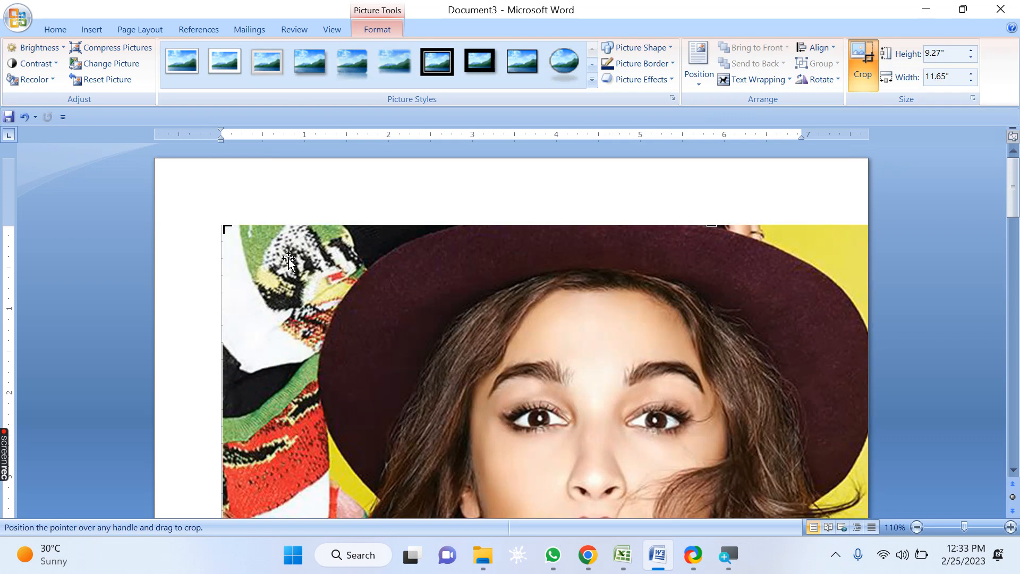
drag(230, 233, 489, 346)
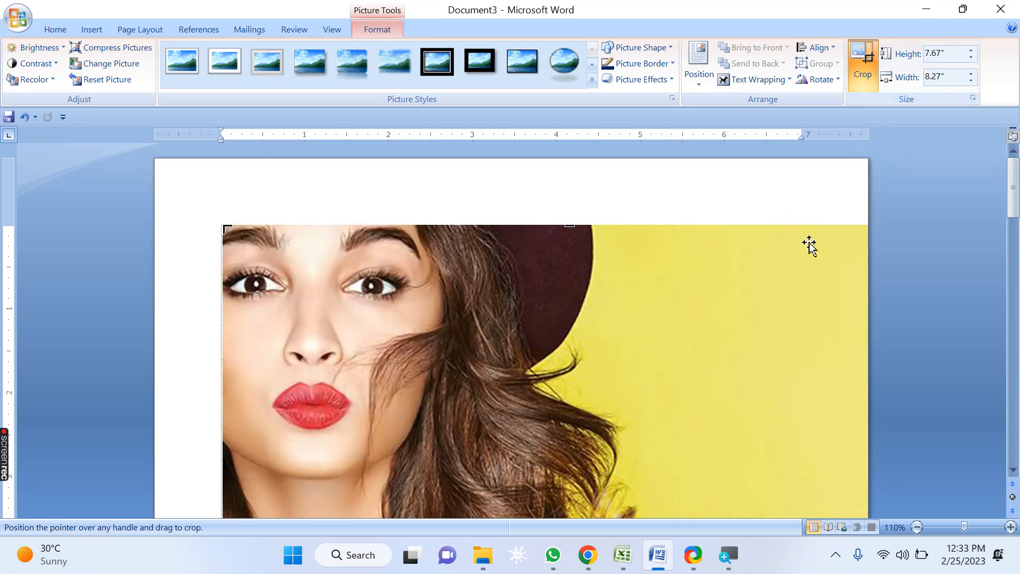
Step: Crop further from the bottom-left corner to leave a band about 1" high and 6.94" wide
scroll(325, 336, down, 8)
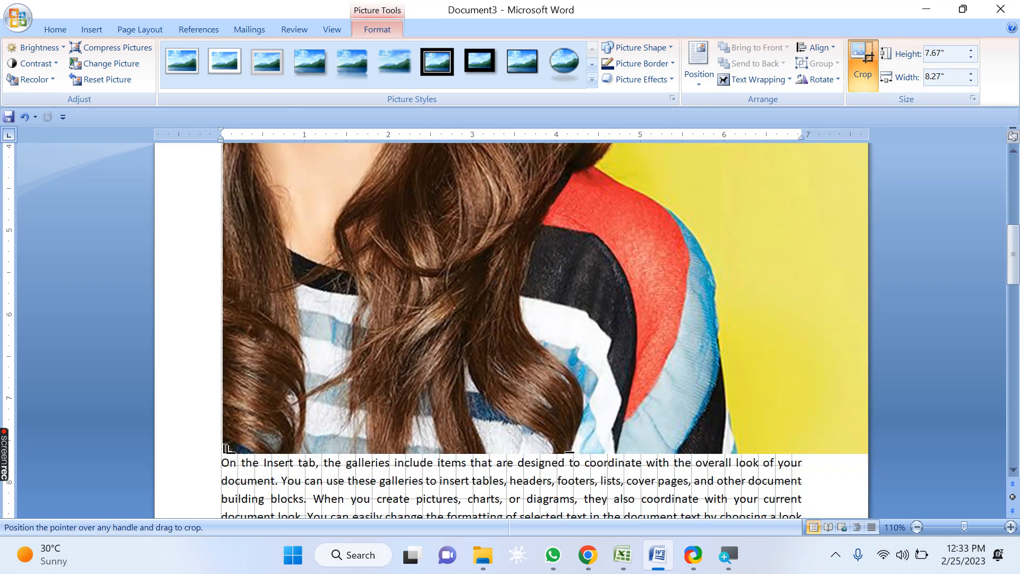
drag(227, 449, 236, 208)
scroll(229, 398, up, 3)
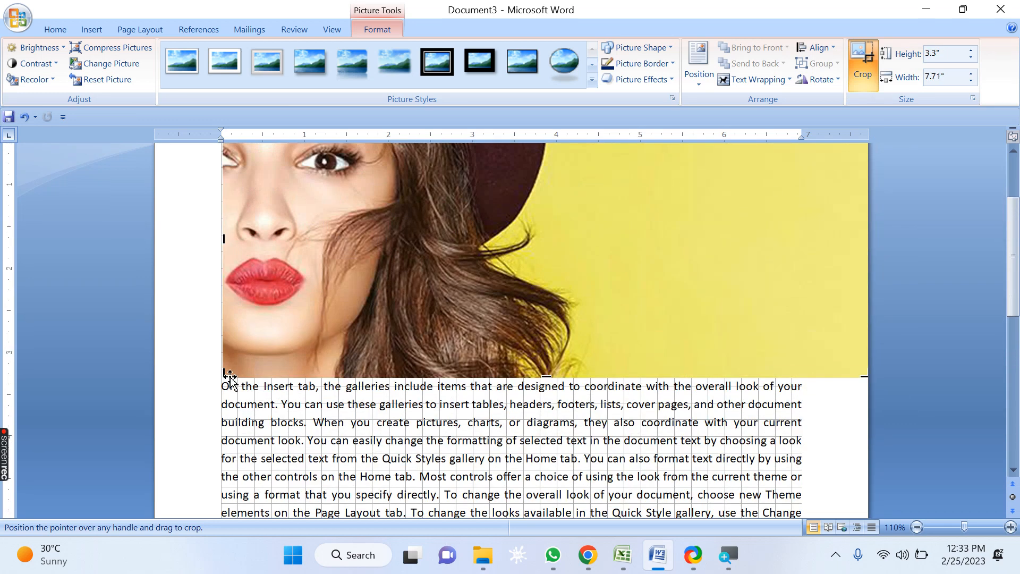
drag(228, 375, 291, 190)
Step: Crop from the top-right corner down to just the eye, about 0.6" by 1.08", and finish cropping
scroll(303, 269, up, 3)
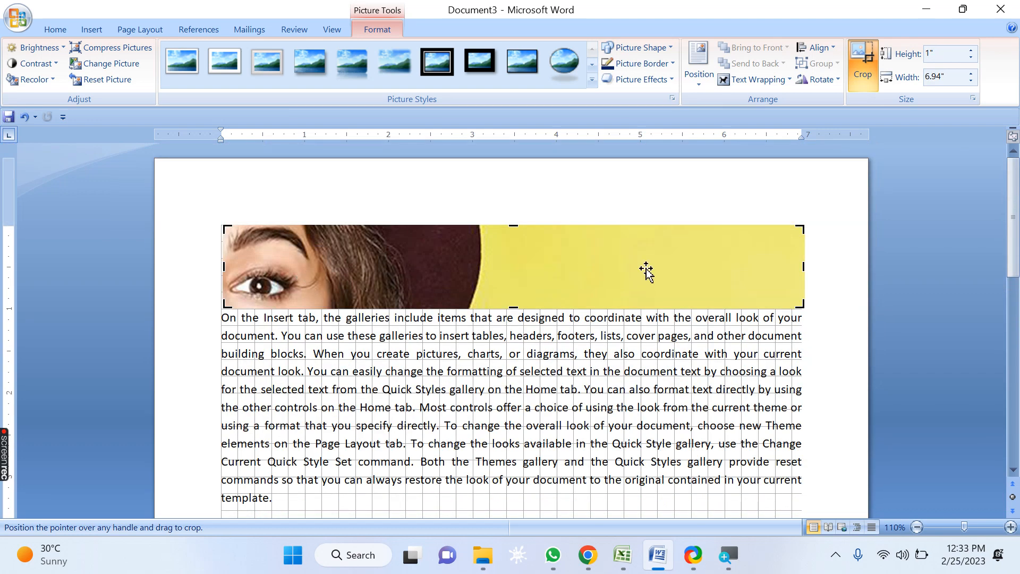
drag(800, 228, 313, 260)
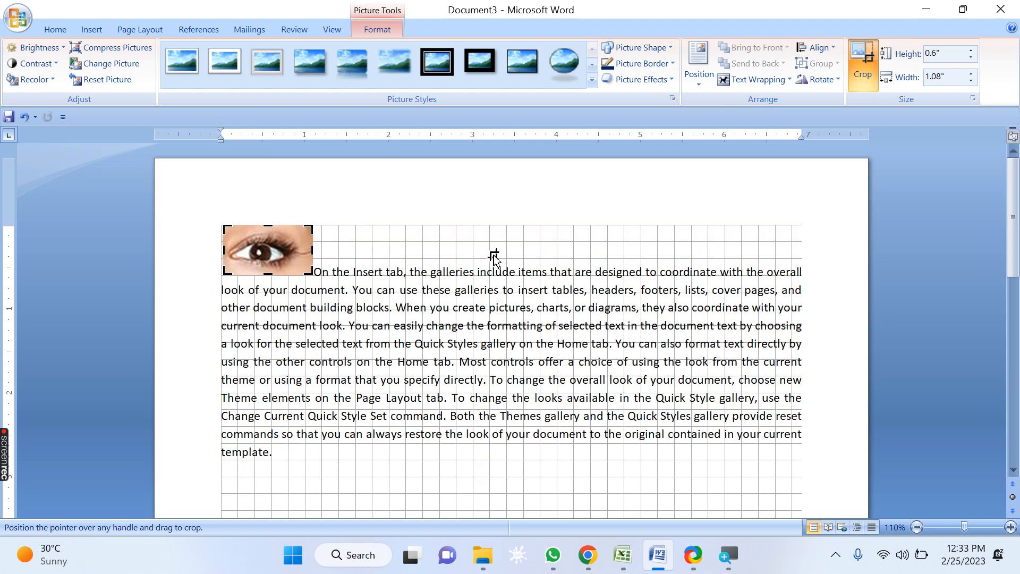
click(869, 58)
click(417, 265)
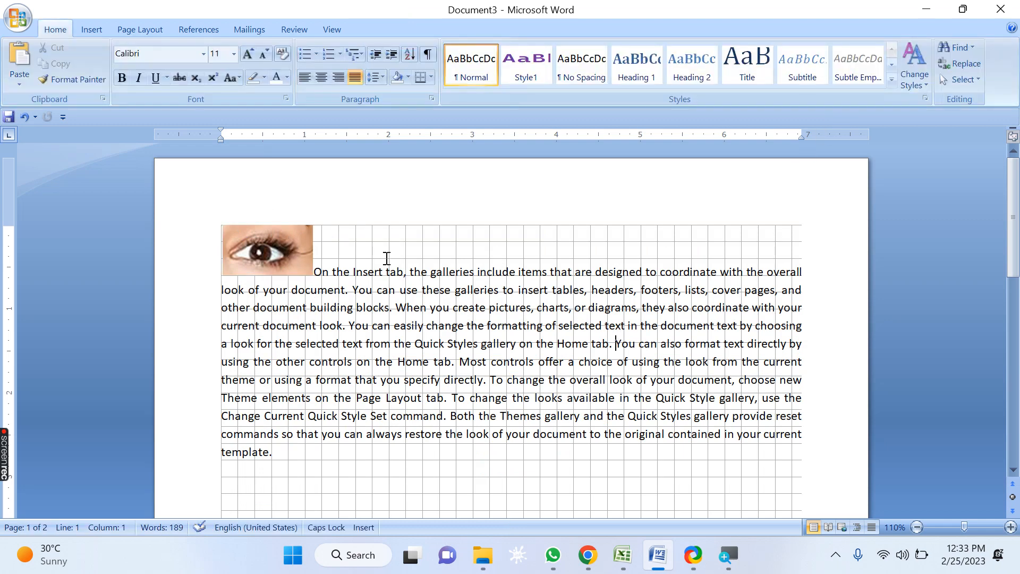
Step: Recrop the eye picture's bottom edge outward to about 0.7" high
click(284, 250)
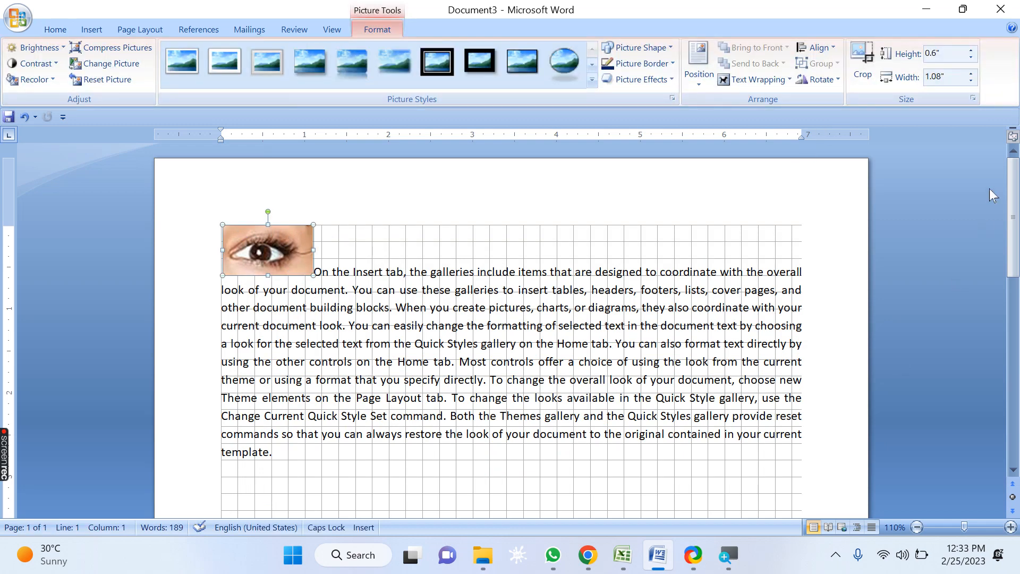
click(864, 55)
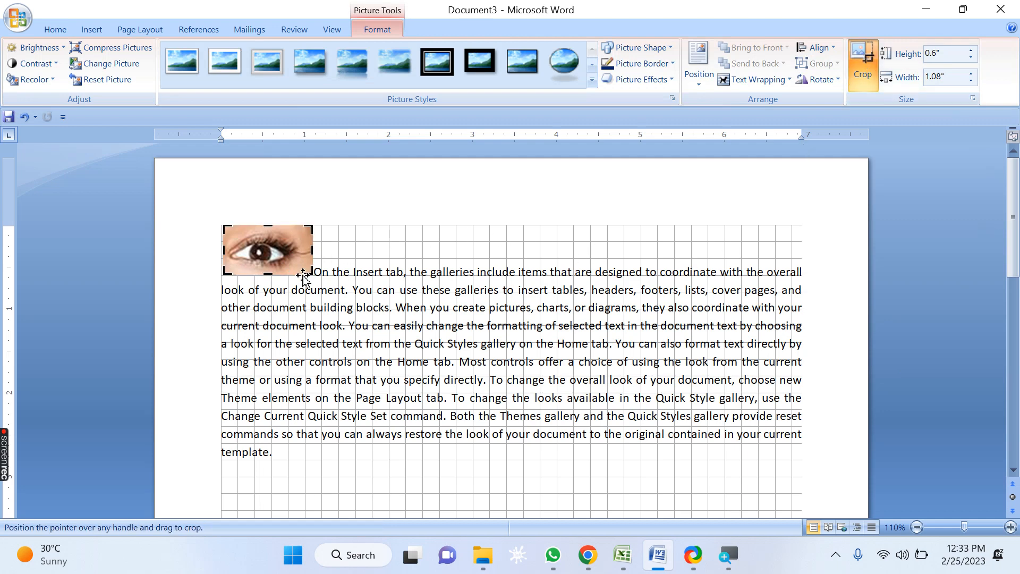
mouse_move(309, 274)
mouse_down()
mouse_move(550, 449)
mouse_move(654, 500)
mouse_move(547, 451)
mouse_move(318, 285)
mouse_up()
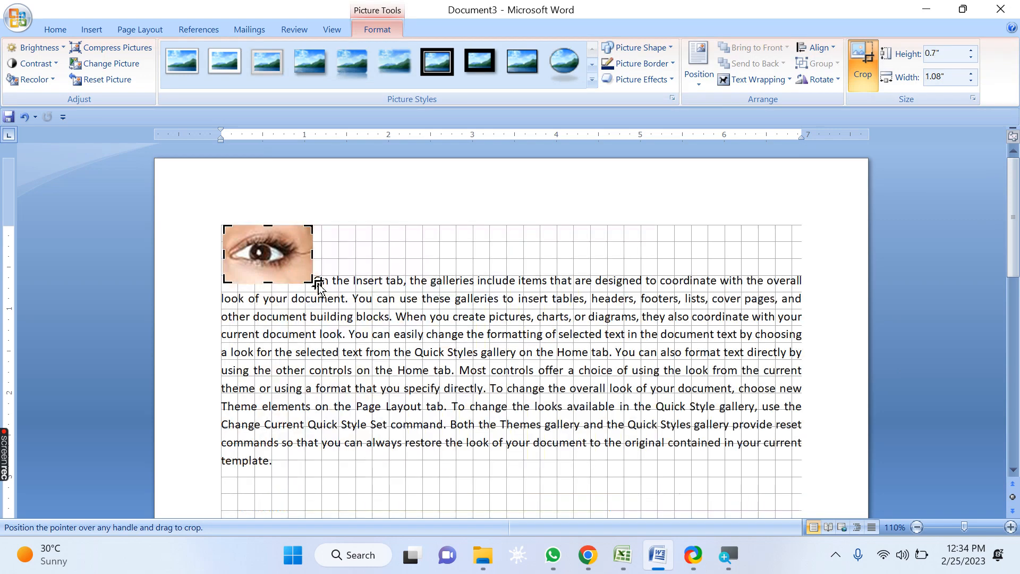
click(872, 55)
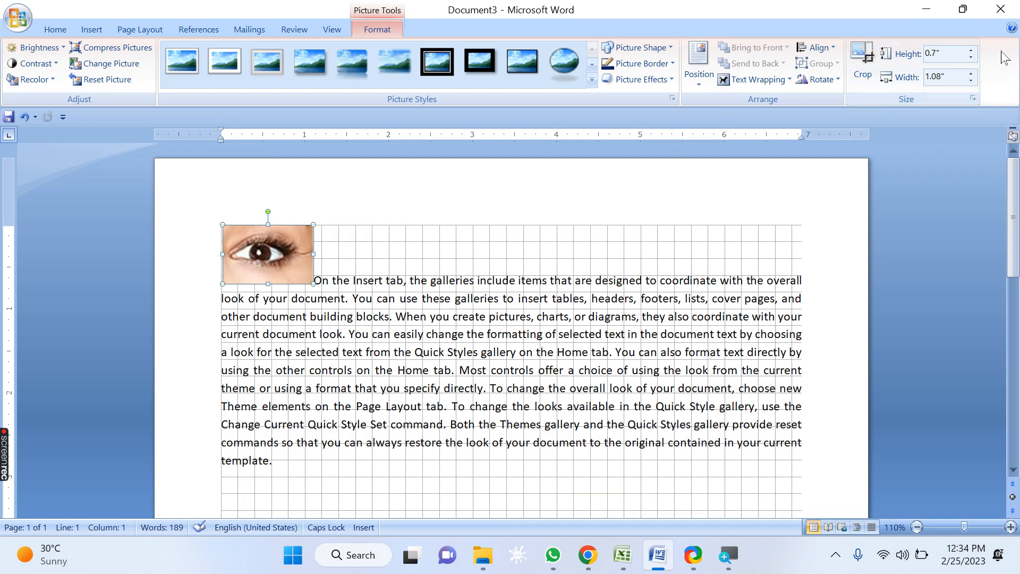
Step: Increase the cropped picture's height to 2" with the aspect ratio kept
click(970, 50)
click(971, 50)
click(971, 50)
click(971, 49)
click(971, 50)
click(970, 50)
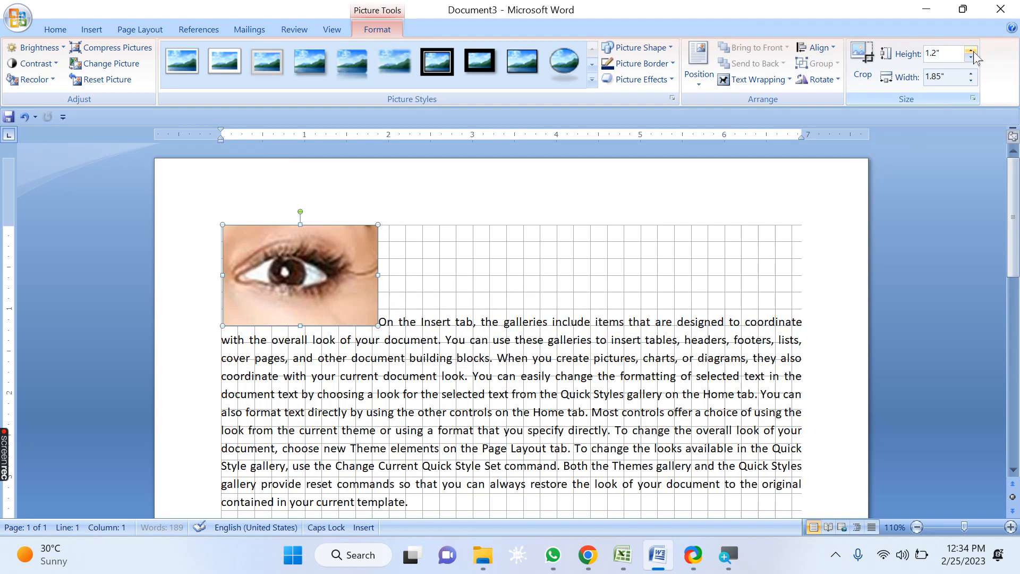
click(970, 50)
click(970, 50)
click(971, 51)
click(971, 51)
click(970, 51)
click(971, 51)
click(971, 51)
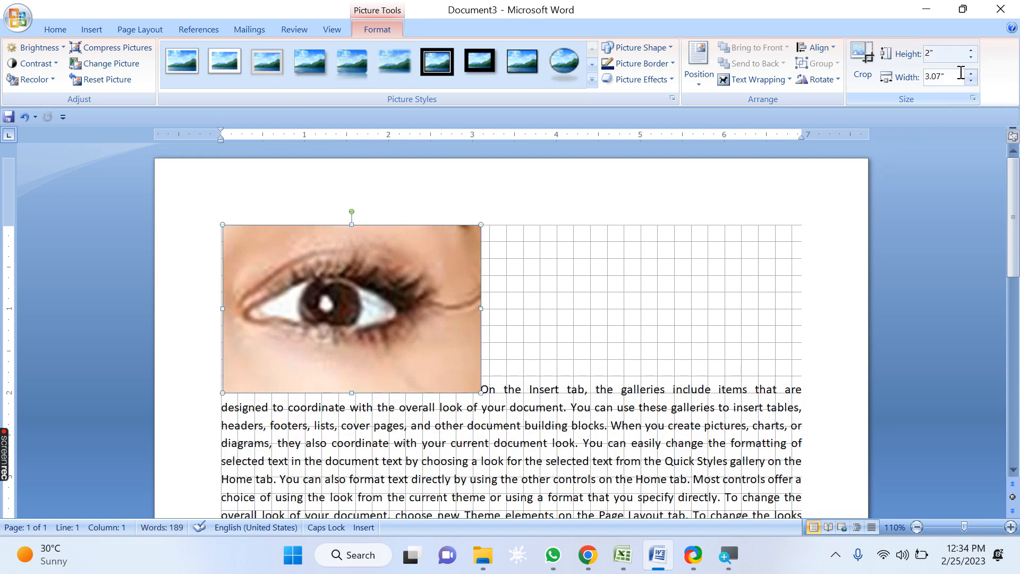
Step: Enlarge the cropped eye picture's width to 4.1" with the aspect ratio kept, and review its settings in the Size dialog
click(970, 74)
click(971, 74)
click(971, 74)
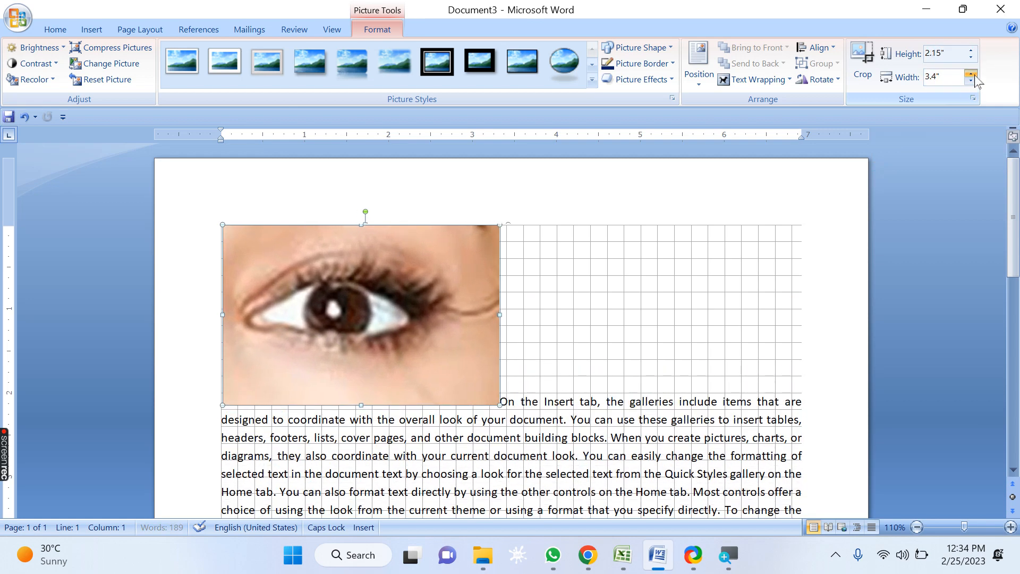
click(970, 74)
click(970, 73)
click(971, 73)
click(974, 74)
click(974, 74)
click(974, 75)
click(974, 75)
click(974, 74)
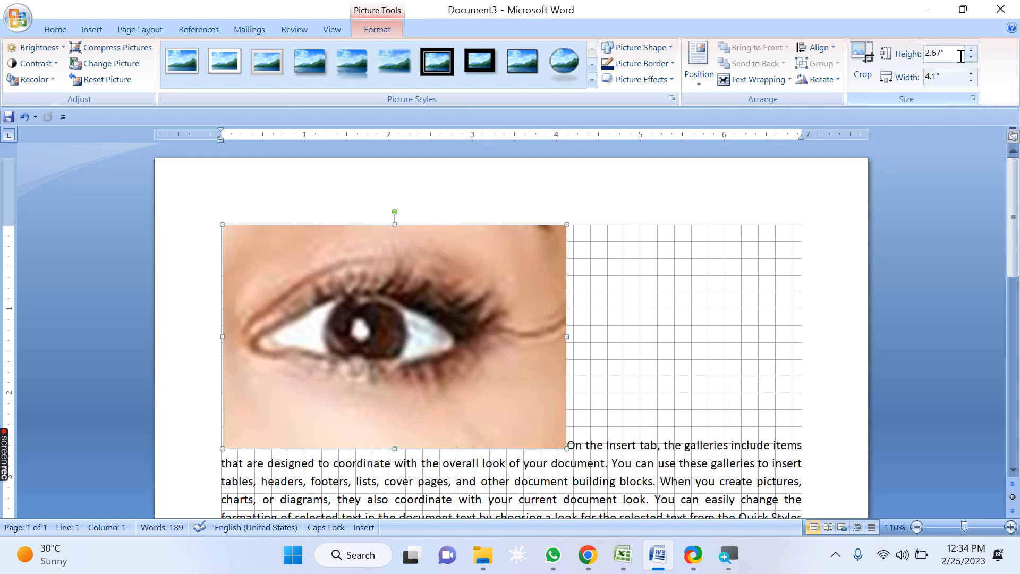
click(972, 101)
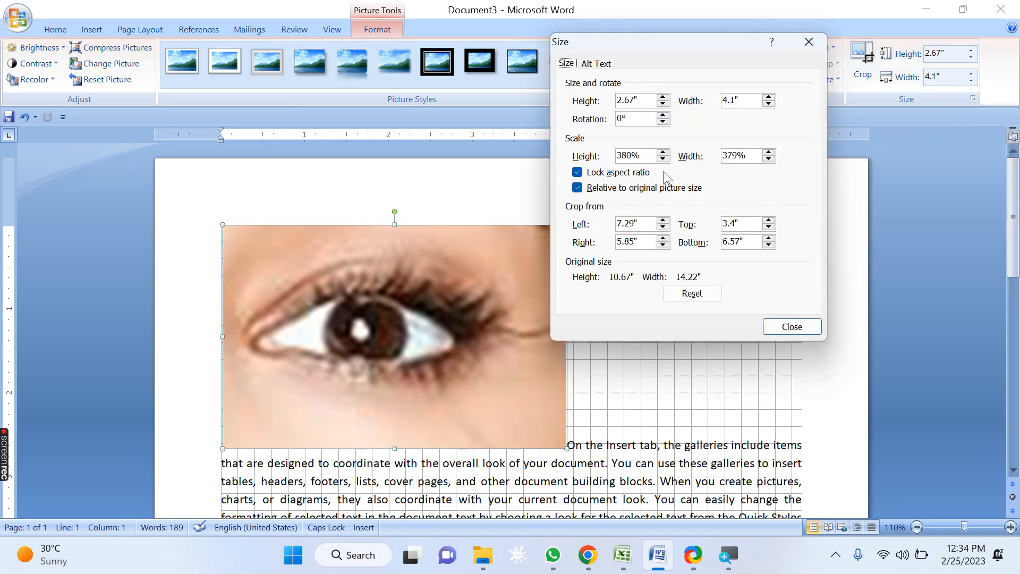
click(790, 325)
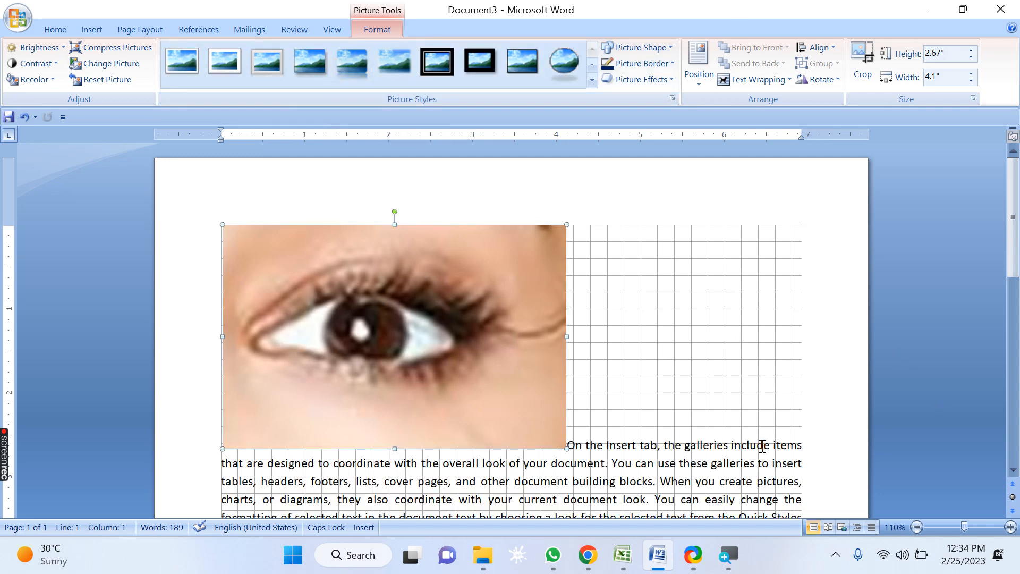
Step: Switch to WhatsApp, scroll the chat list, and start a video call with the open chat's contact
click(563, 556)
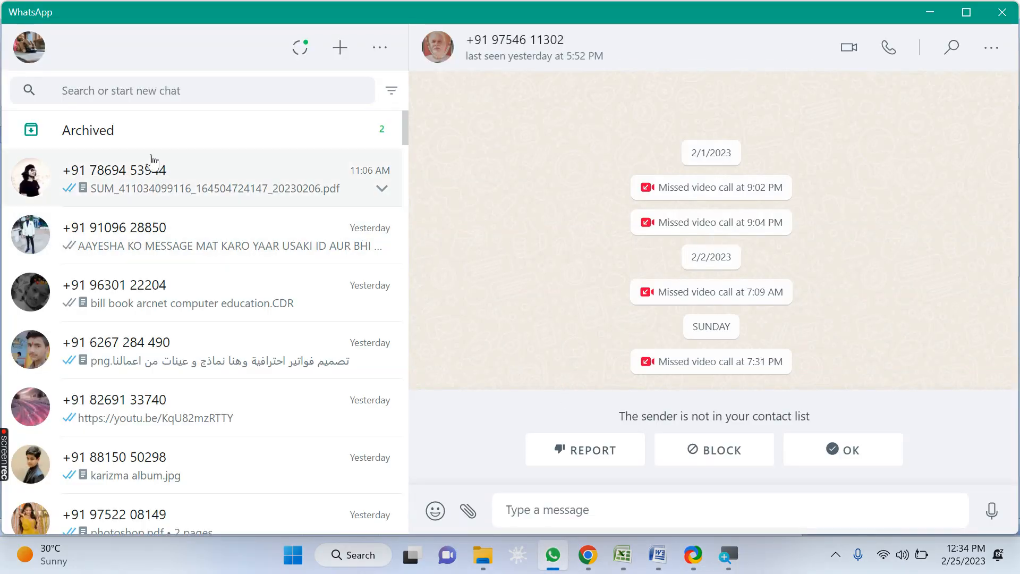
scroll(188, 270, down, 4)
scroll(184, 284, down, 15)
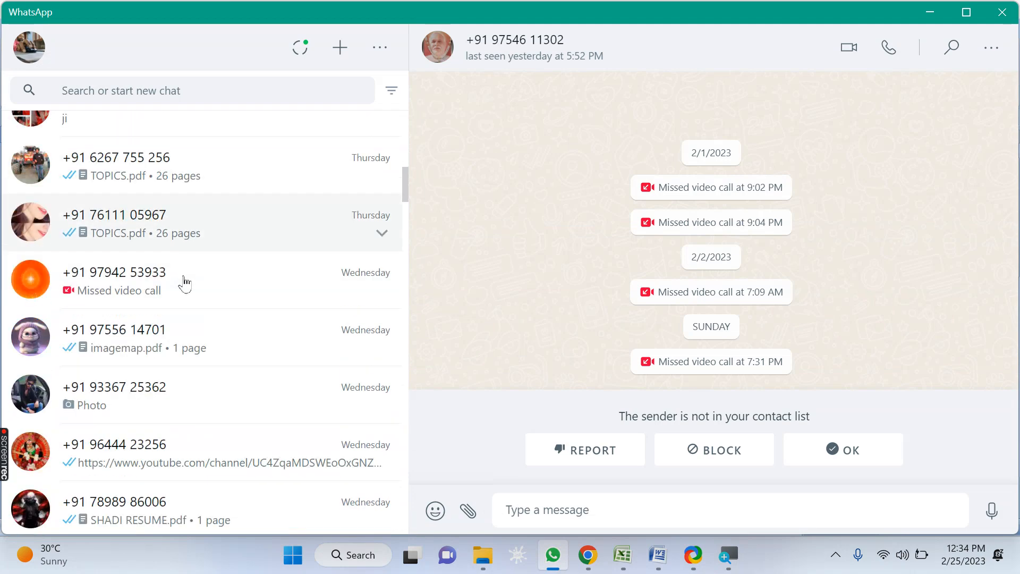
scroll(182, 284, down, 10)
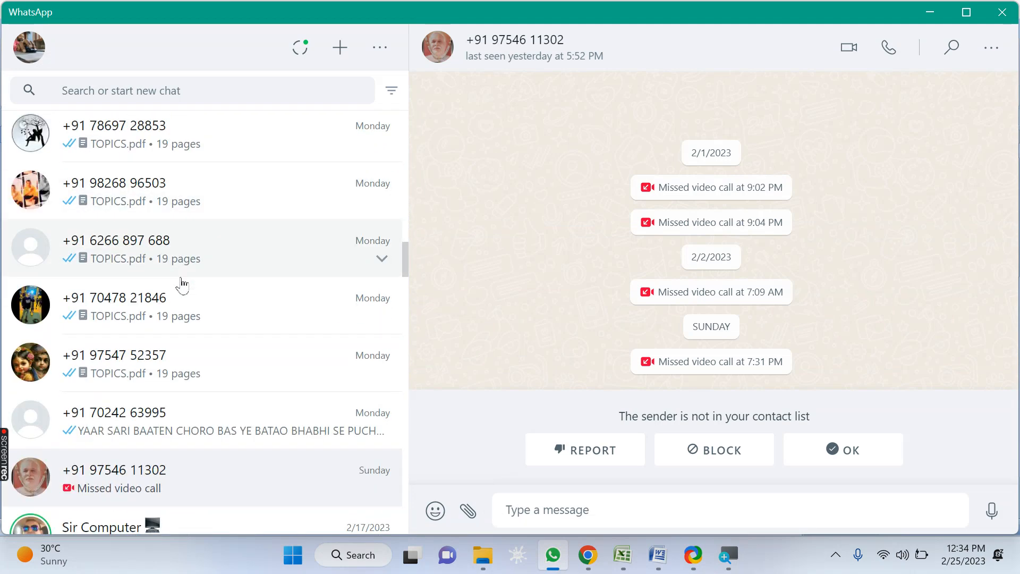
click(855, 53)
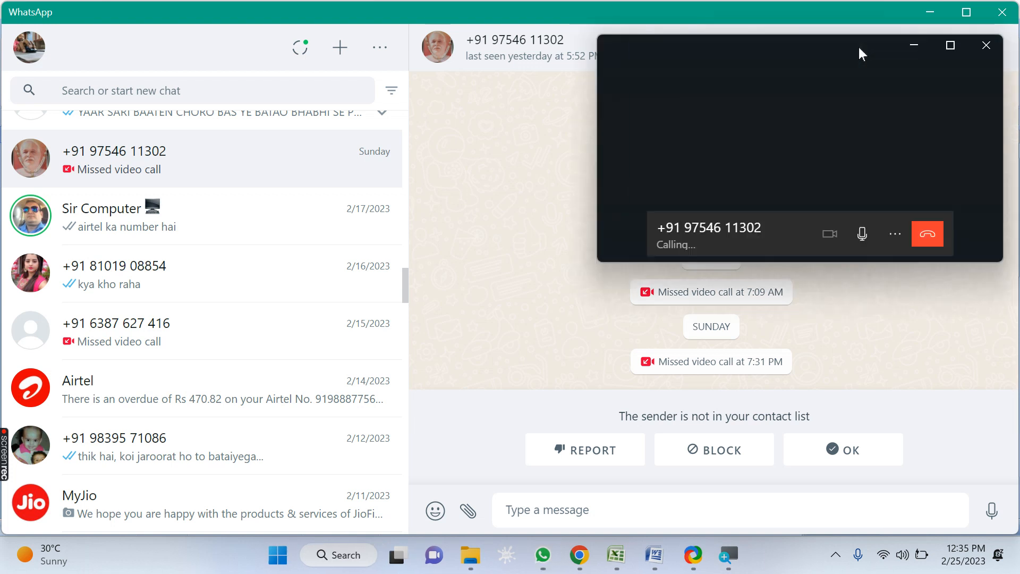
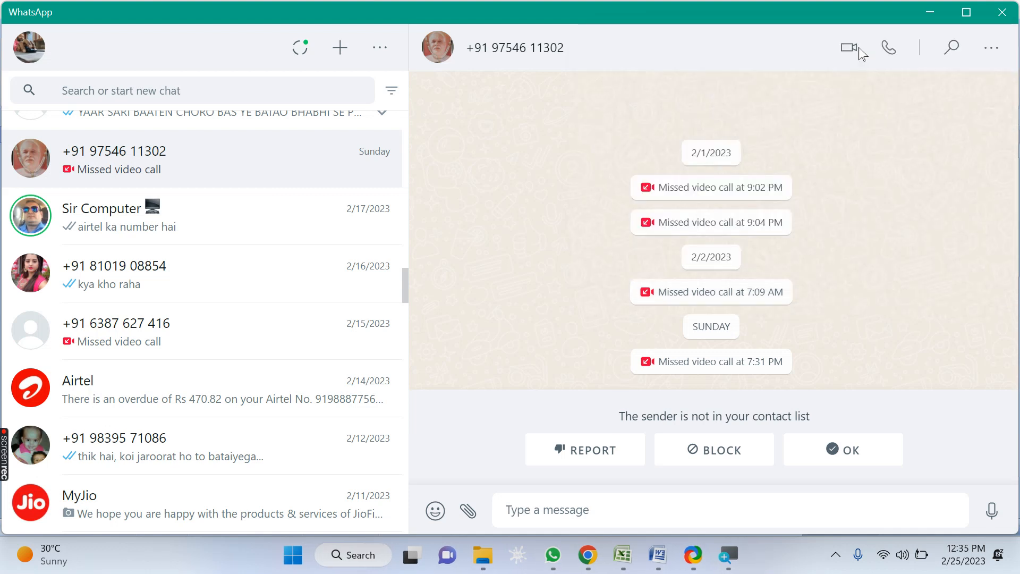
Step: Open a different WhatsApp chat, scroll through the chat list, and minimize the WhatsApp window
click(135, 350)
scroll(138, 340, down, 5)
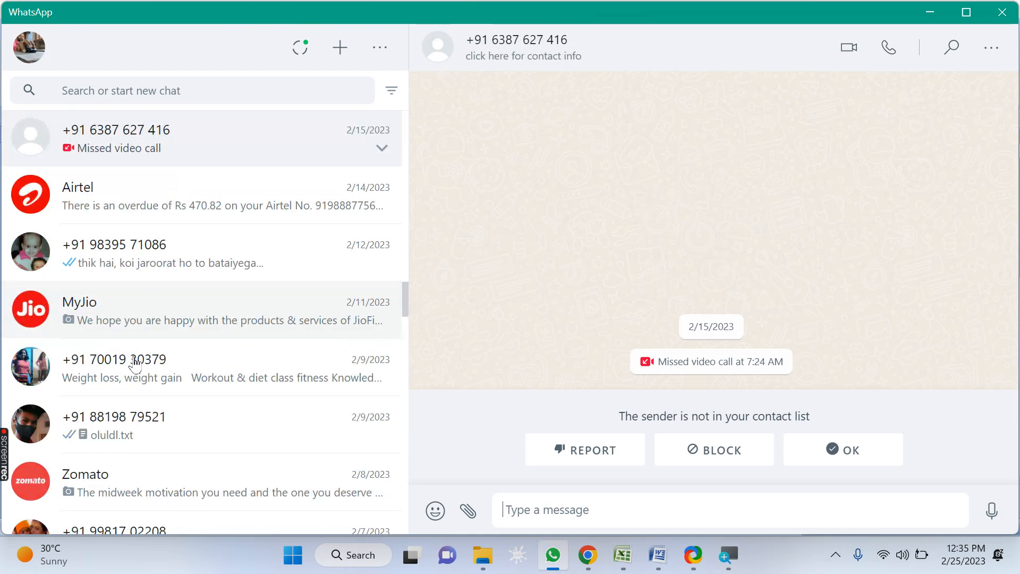
scroll(183, 380, down, 15)
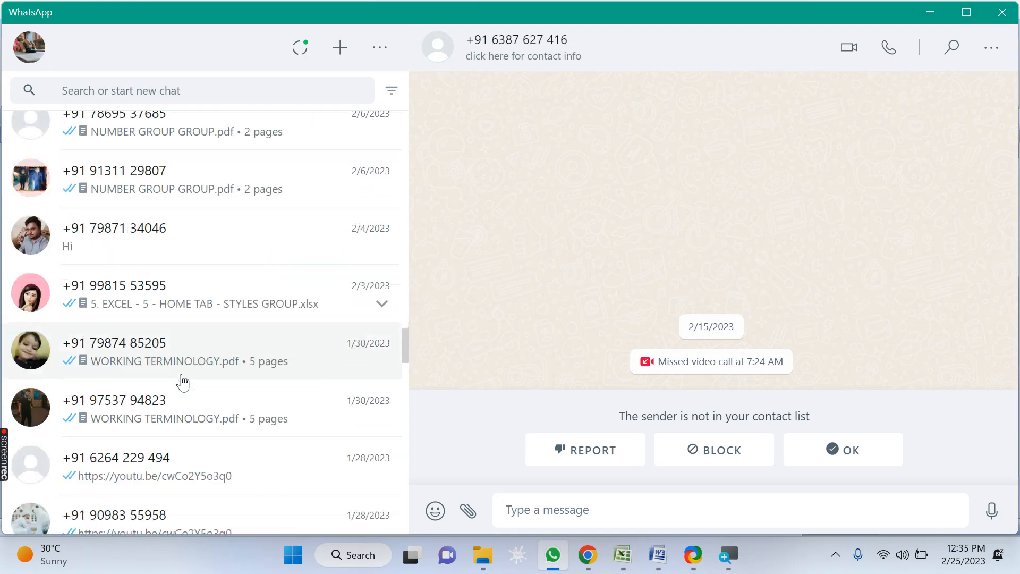
scroll(183, 380, up, 20)
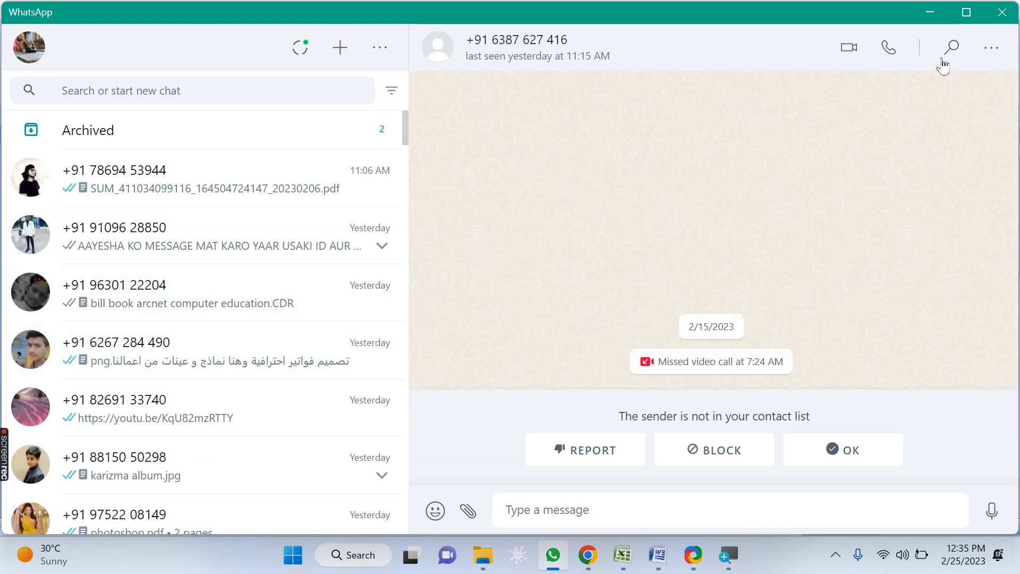
click(936, 15)
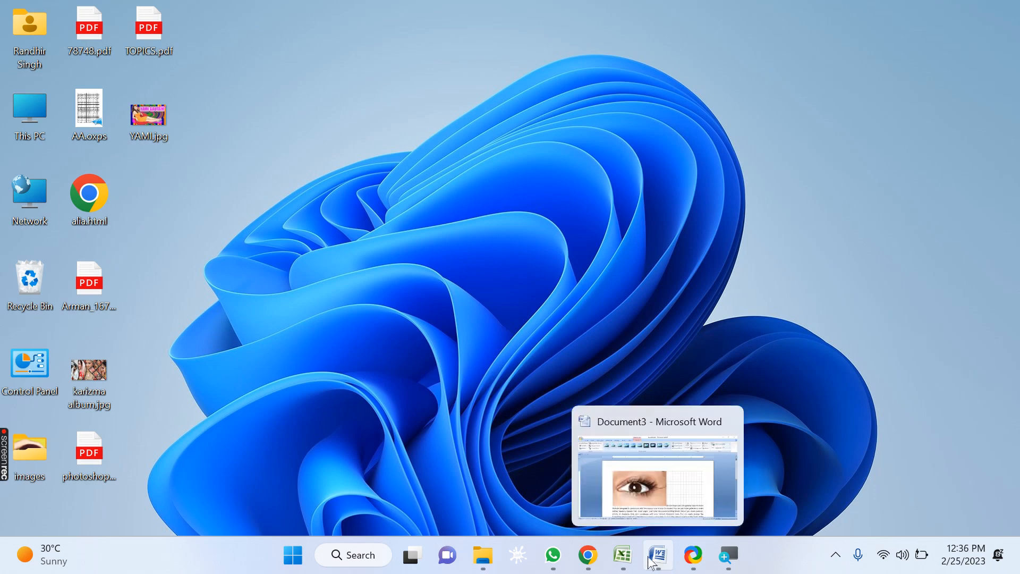